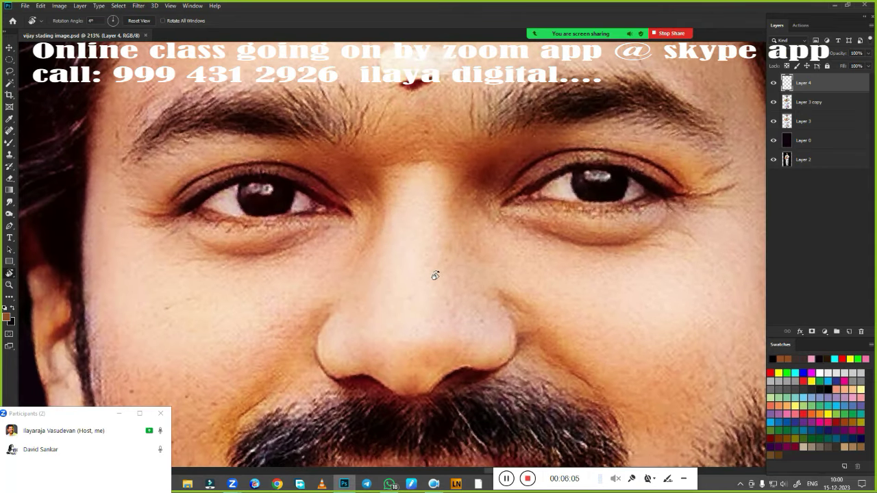
- Choose a soft brush preset and switch to the Smudge tool at 80% strength
right_click(435, 275)
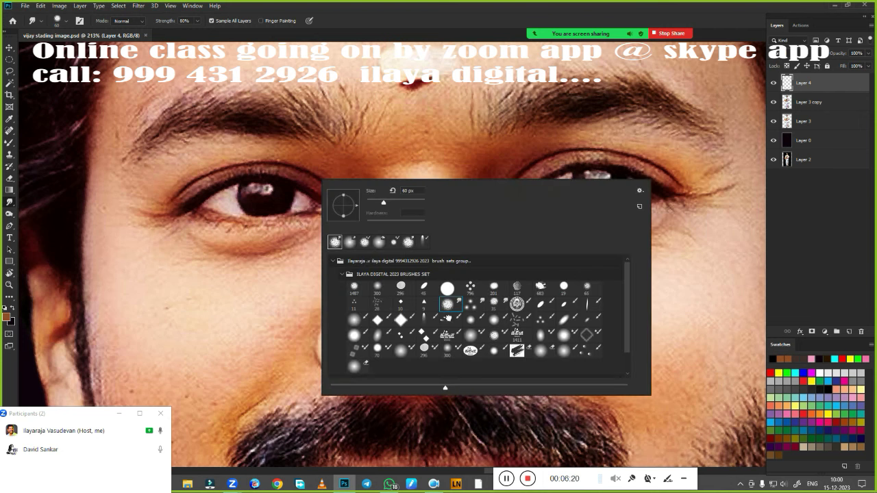
double_click(450, 302)
key("F5")
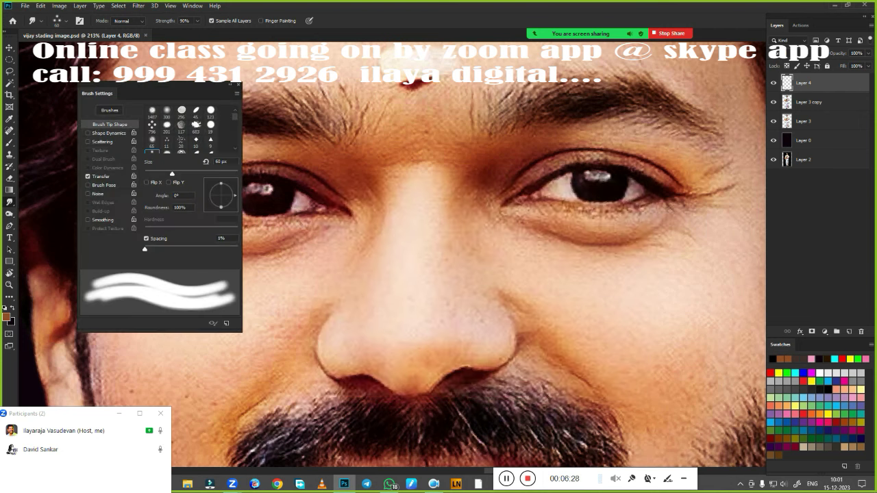
right_click(409, 148)
left_click(556, 301)
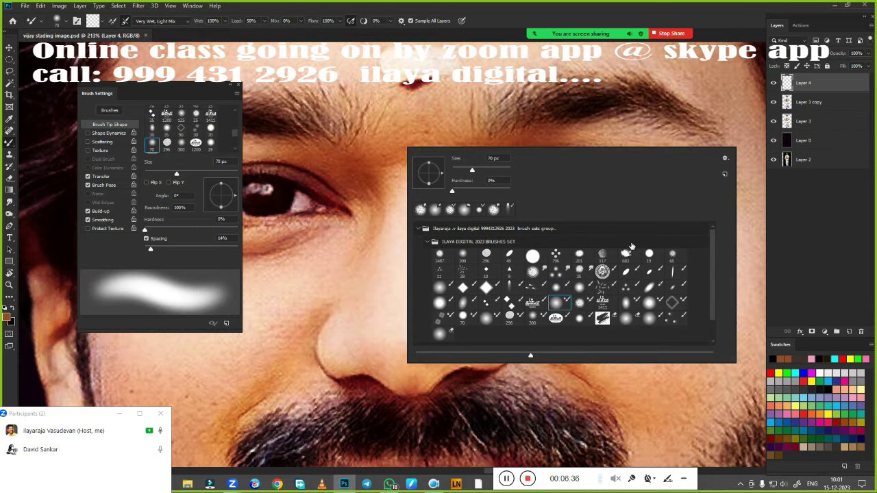
left_click(9, 202)
key("F5")
- Zoom in to about 449% on the nose
scroll(468, 306, "up", 2, "alt")
scroll(469, 306, "up", 3, "alt")
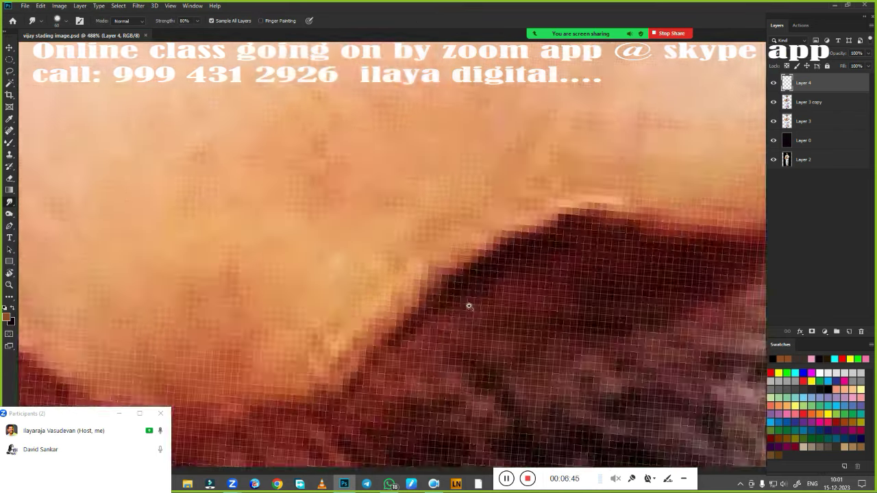
scroll(469, 306, "down", 2, "alt")
scroll(318, 300, "up", 1, "alt")
scroll(318, 300, "up", 1, "alt")
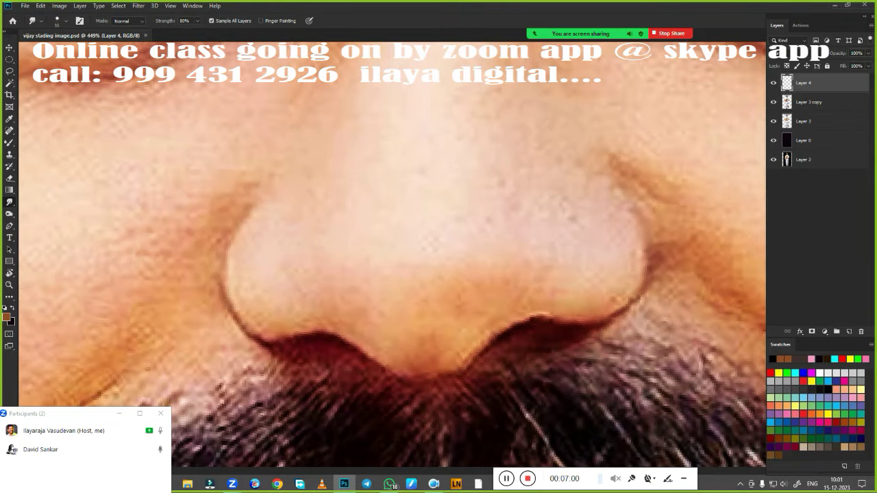
- Smudge the nose tip smooth on Layer 4, then hide Layer 3 to see it alone
key("bracketright")
key("bracketright")
key("bracketright")
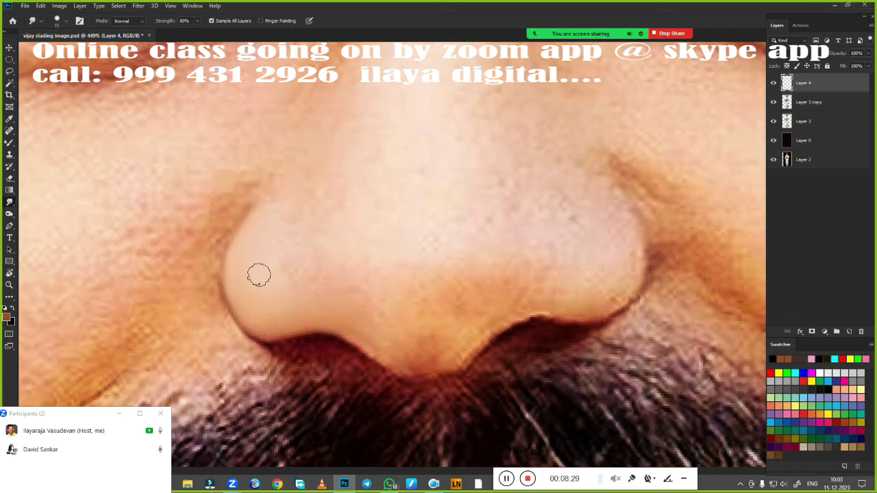
mouse_move(387, 344)
left_mouse_down()
mouse_move(479, 313)
mouse_move(421, 362)
mouse_move(459, 343)
left_mouse_up()
key("bracketleft")
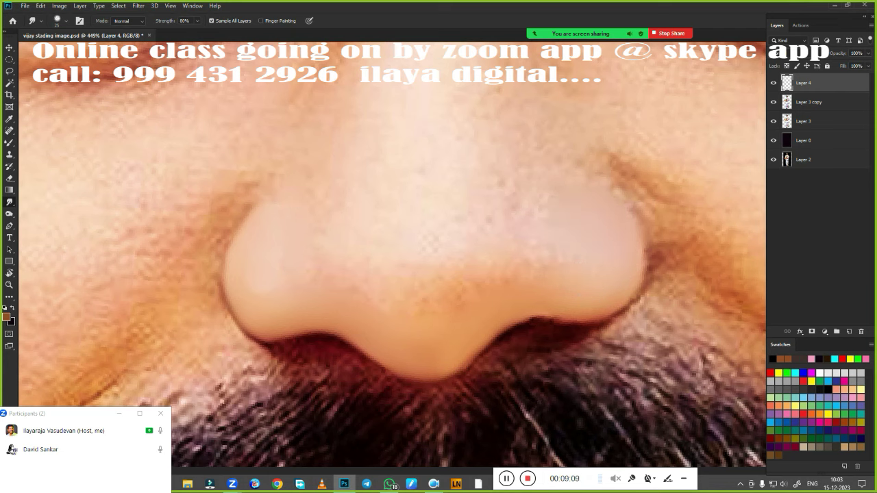
left_click(773, 120)
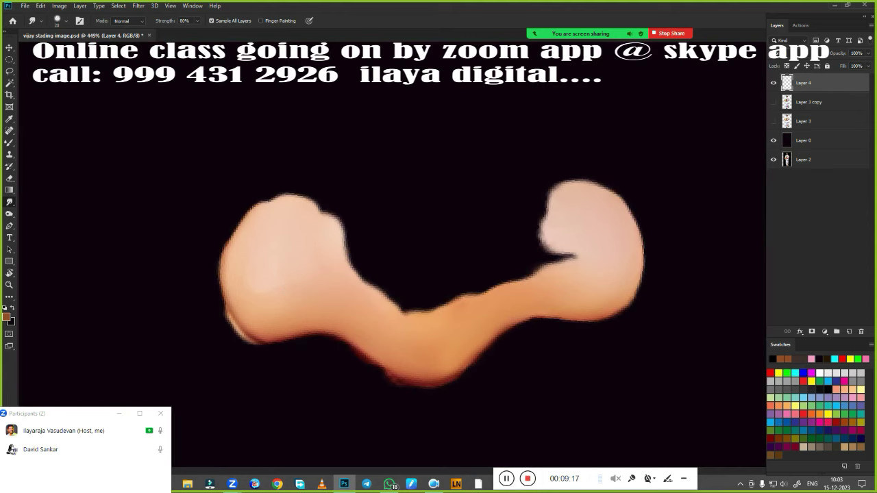
- Blend the skin along the left and right sides of the nose bridge
scroll(489, 297, "down", 3)
scroll(448, 264, "up", 2)
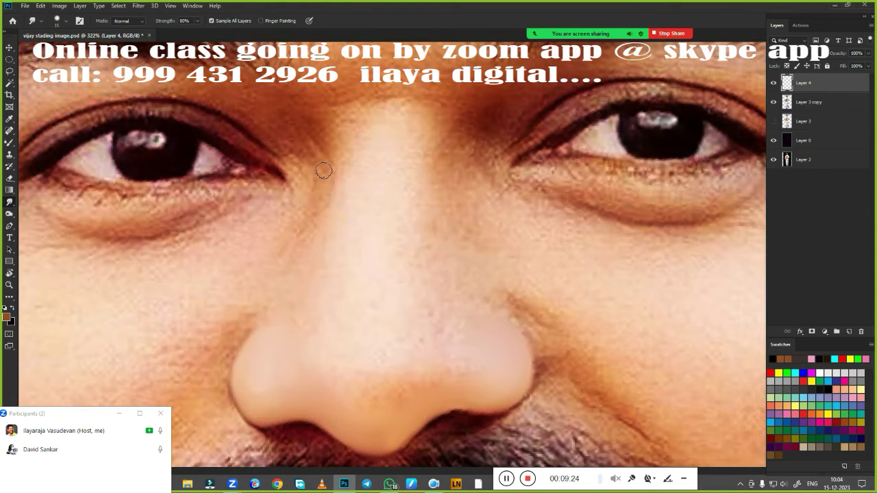
left_click_drag(324, 139, 323, 195)
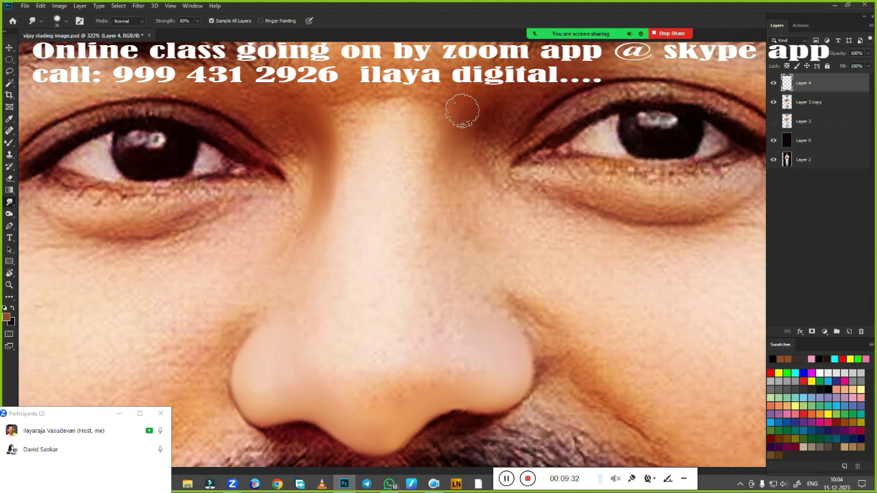
left_click_drag(461, 111, 450, 186)
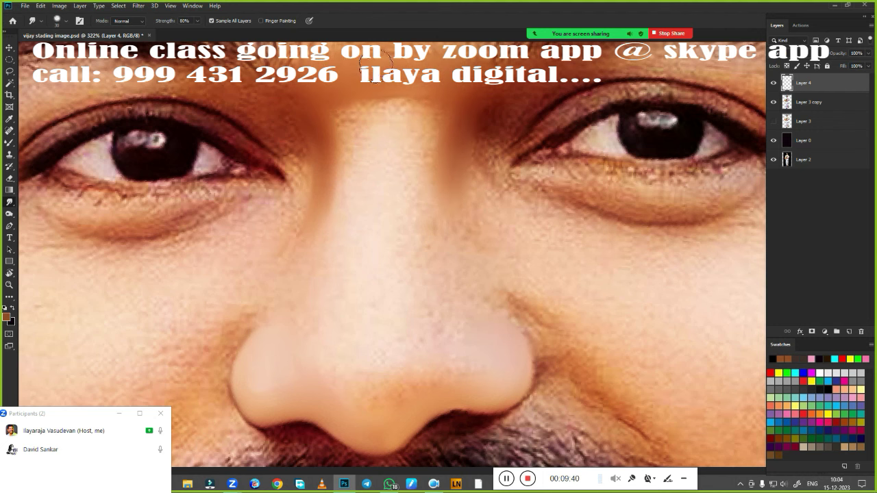
- Switch to full-screen view and soften the inner end of the right eyebrow
scroll(385, 147, "up", 2)
key("f")
key("f")
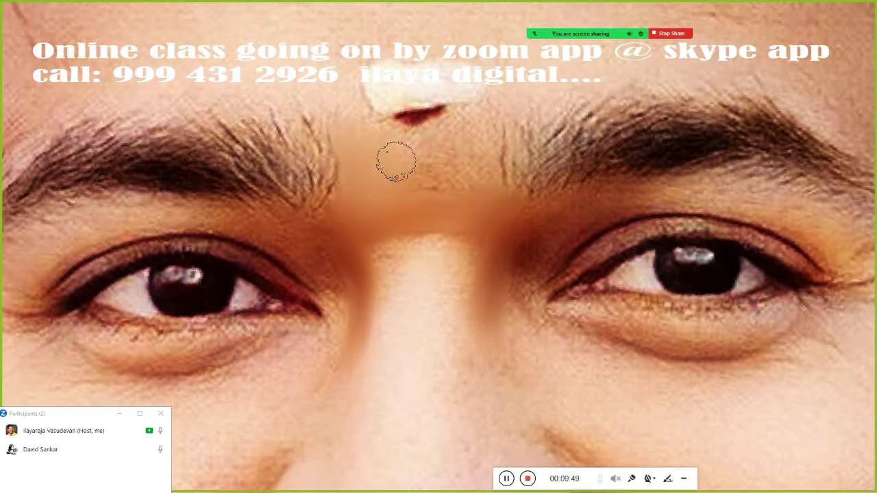
left_click_drag(507, 182, 513, 143)
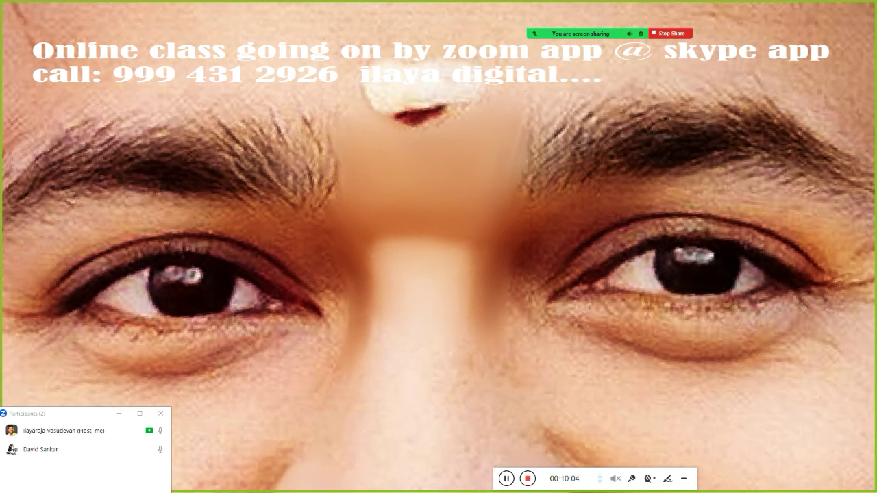
scroll(456, 206, "down", 3)
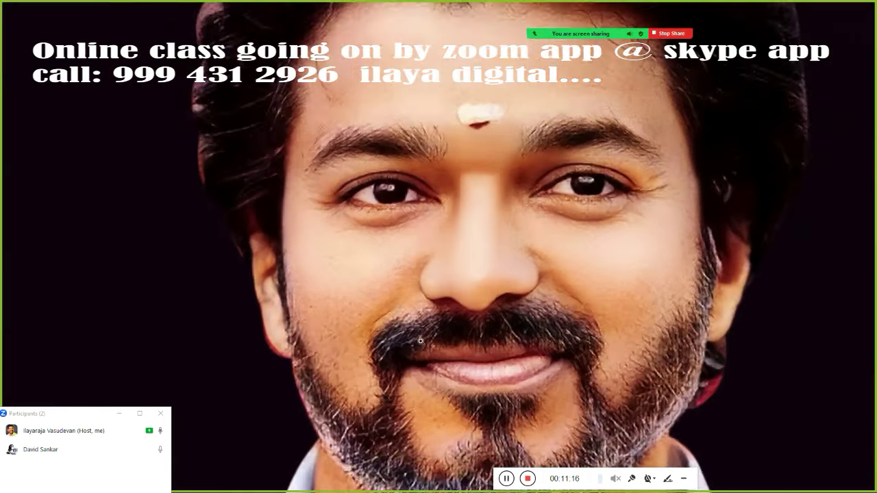
- Close the cheek path and turn it into a selection feathered by 2 pixels
scroll(398, 288, "up", 2)
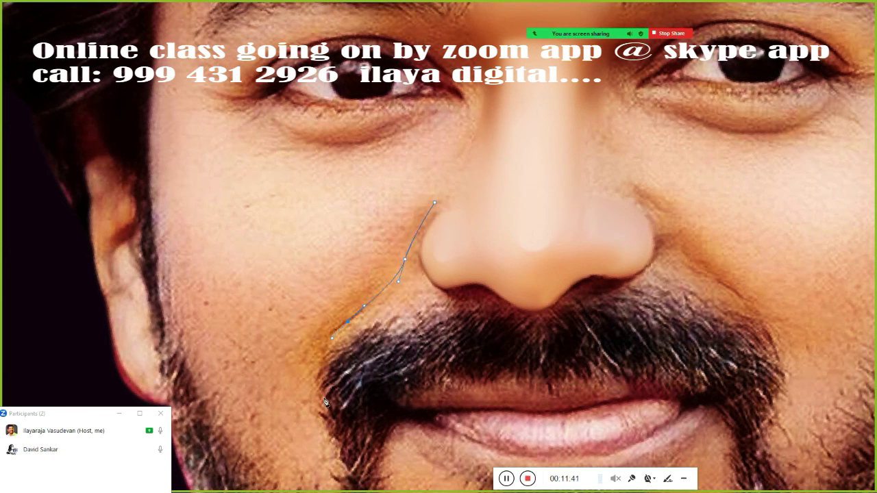
left_click(371, 130)
key("ctrl+Return")
key("shift+F6")
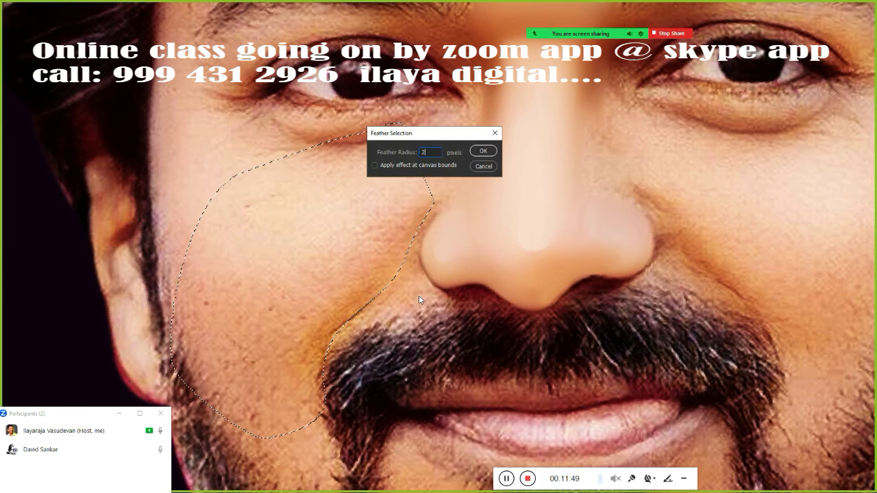
key("Return")
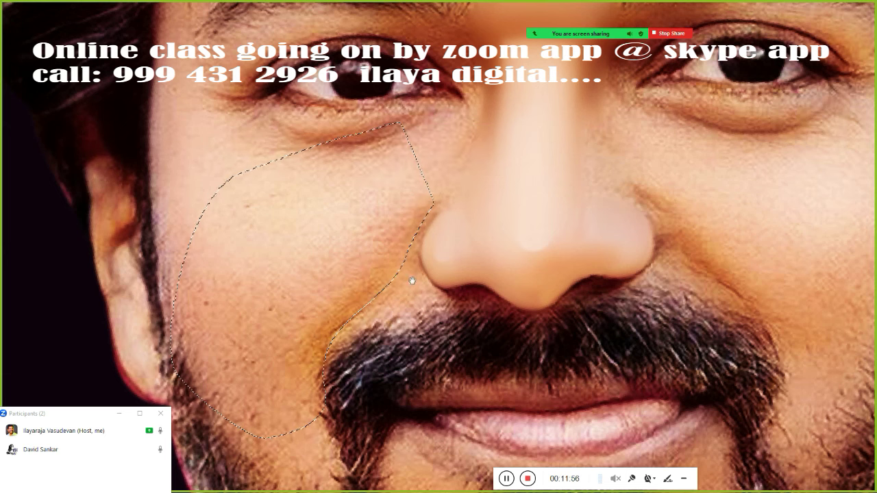
- Smudge the cheek skin smooth along the selection edge beside the nostril
scroll(411, 281, "up", 2)
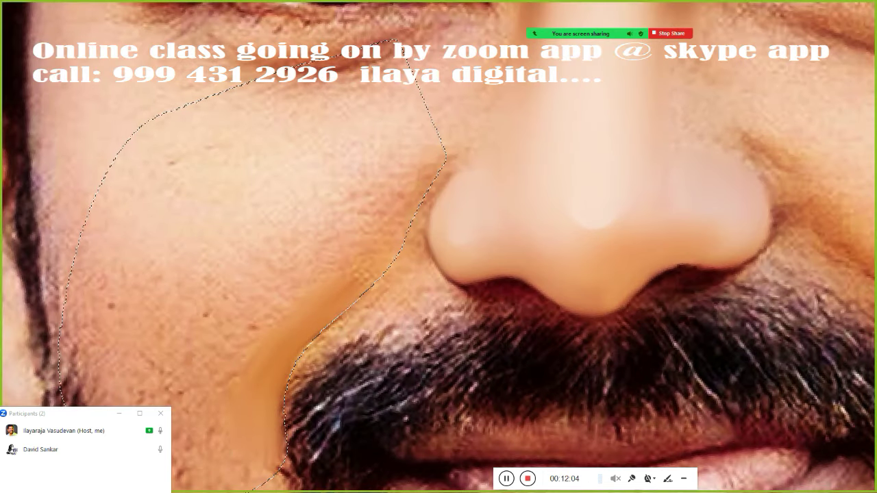
mouse_move(432, 159)
left_mouse_down()
mouse_move(372, 235)
mouse_move(287, 404)
left_mouse_up()
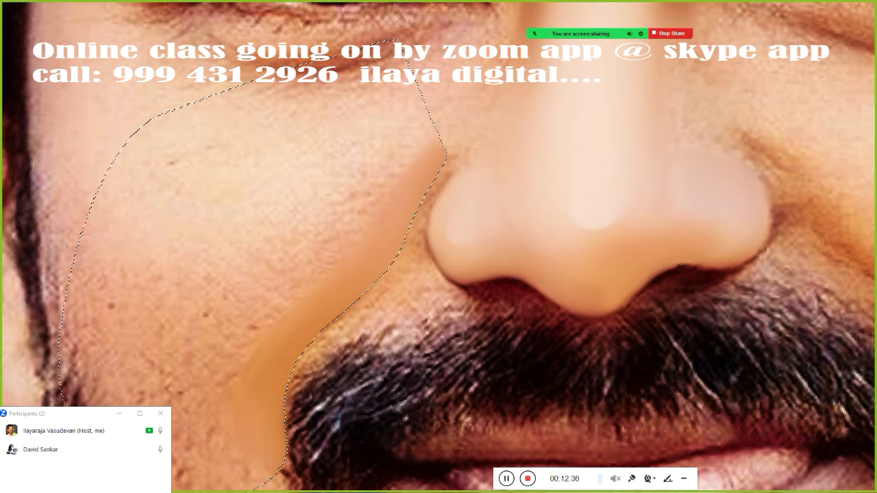
key("ctrl+minus")
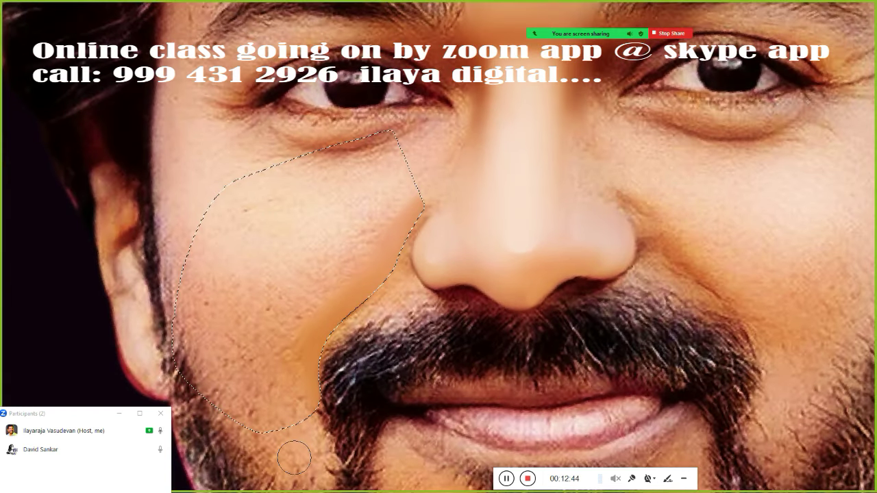
- Zoom in on the nose and moustache and pick a brush for painting skin
left_click(379, 323)
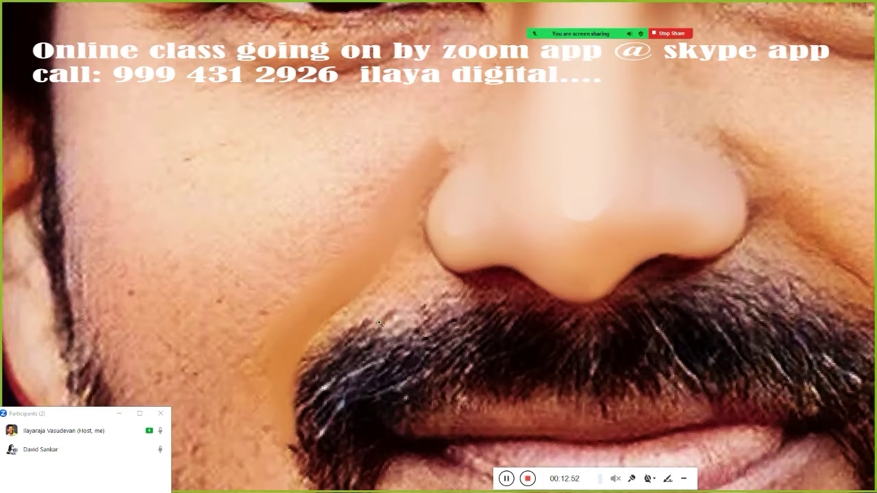
left_click(378, 322)
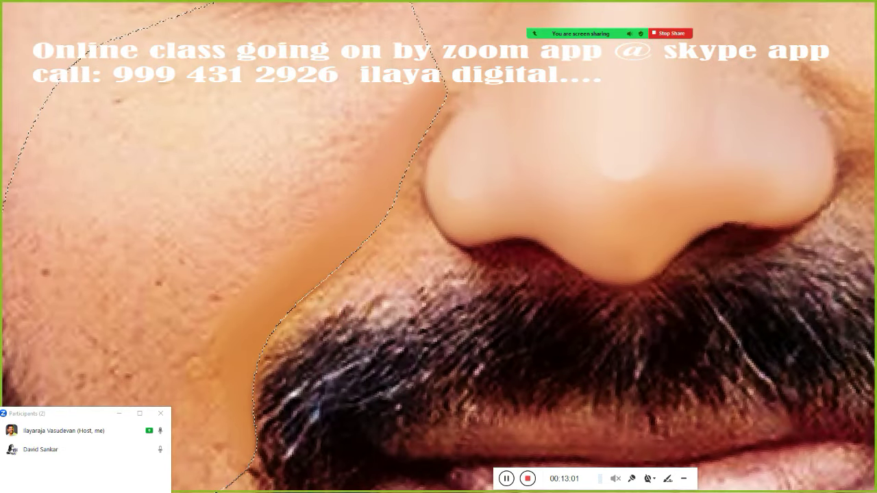
right_click(358, 141)
left_click(336, 270)
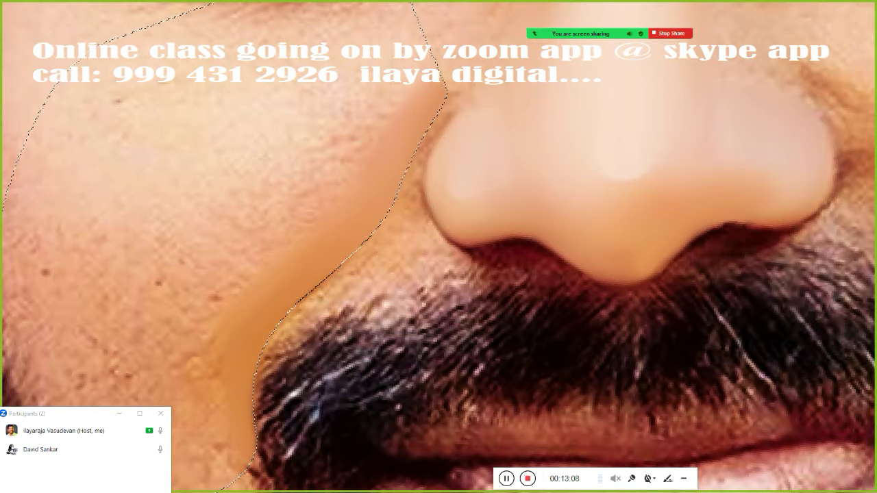
right_click(360, 332)
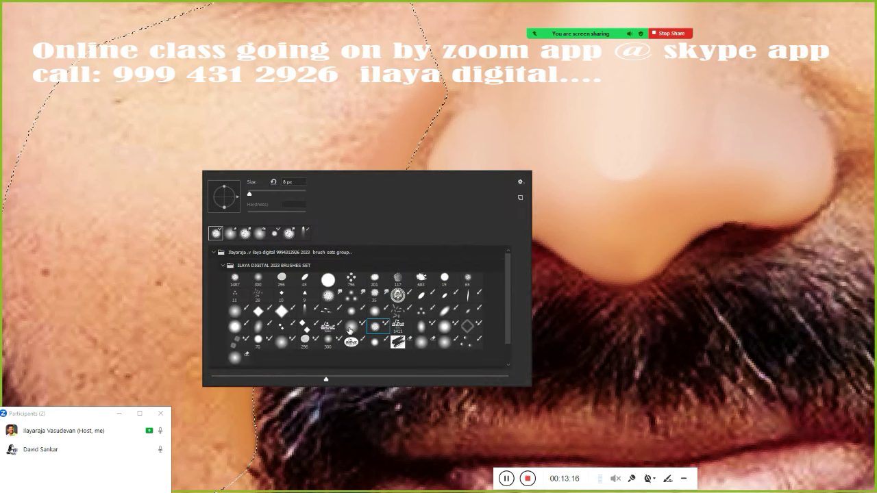
double_click(349, 330)
- Paint smooth skin above the moustache and under the nose's left edge
mouse_move(404, 263)
left_mouse_down()
mouse_move(434, 268)
mouse_move(427, 258)
mouse_move(395, 292)
mouse_move(303, 312)
mouse_move(261, 336)
mouse_move(417, 294)
mouse_move(270, 374)
left_mouse_up()
mouse_move(411, 263)
left_mouse_down()
mouse_move(429, 239)
mouse_move(410, 199)
left_mouse_up()
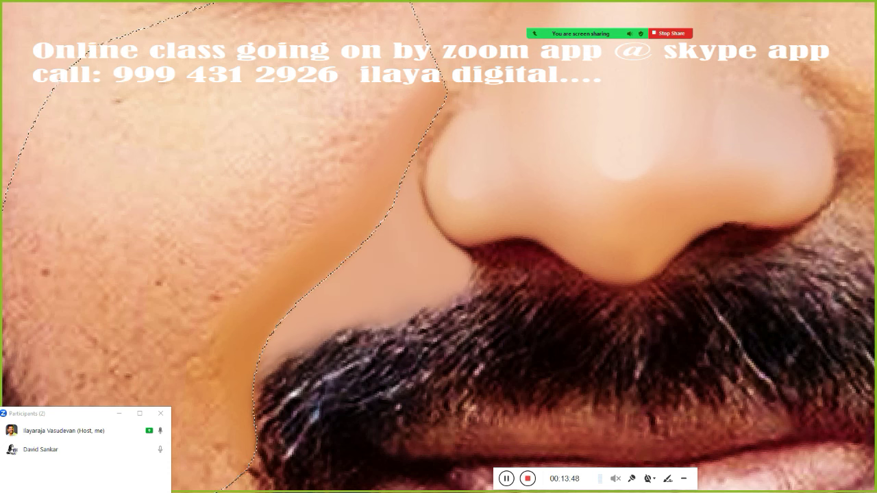
key("F7")
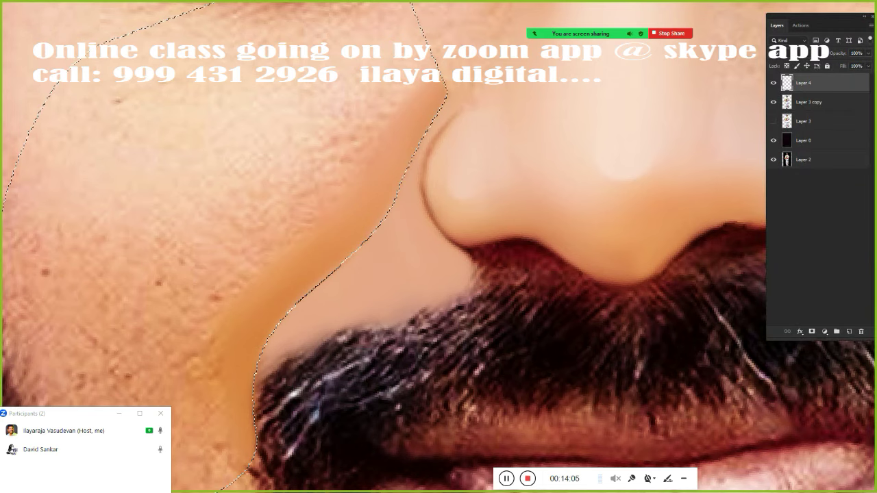
key("ctrl+0")
scroll(411, 288, "up", 3)
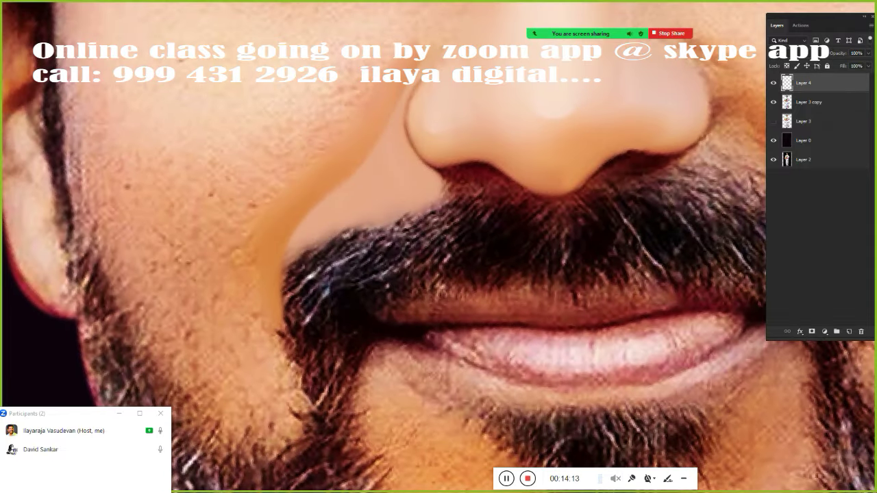
- Extend the moustache along its edges and smudge its upper-left edge upward
mouse_move(288, 301)
left_mouse_down()
mouse_move(280, 274)
mouse_move(342, 233)
mouse_move(438, 196)
left_mouse_up()
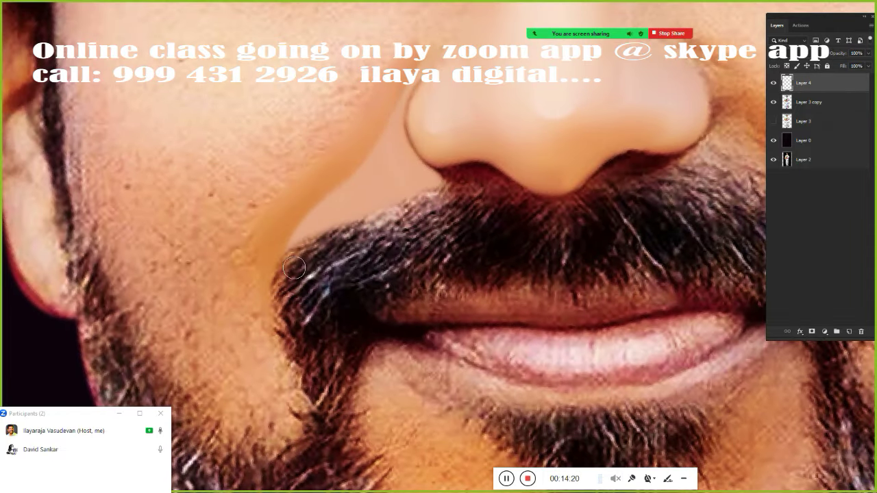
key("ctrl+0")
scroll(411, 274, "up", 3)
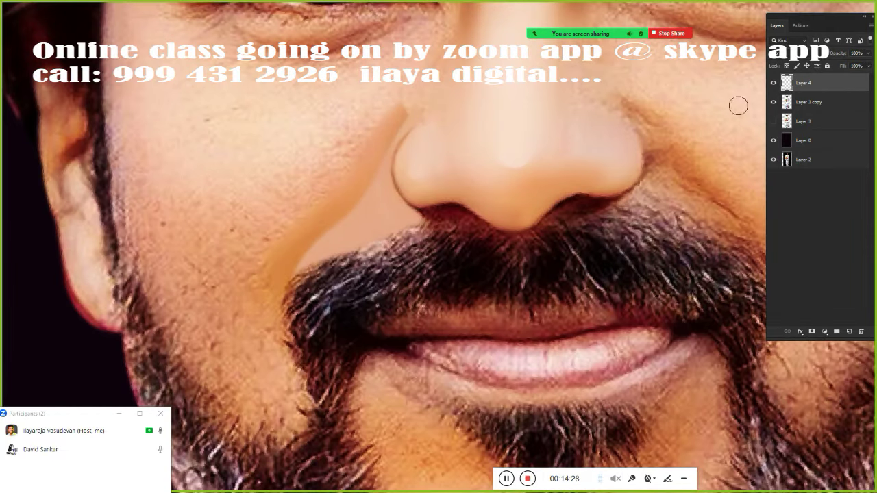
left_click_drag(320, 275, 392, 247)
scroll(300, 290, "down", 3)
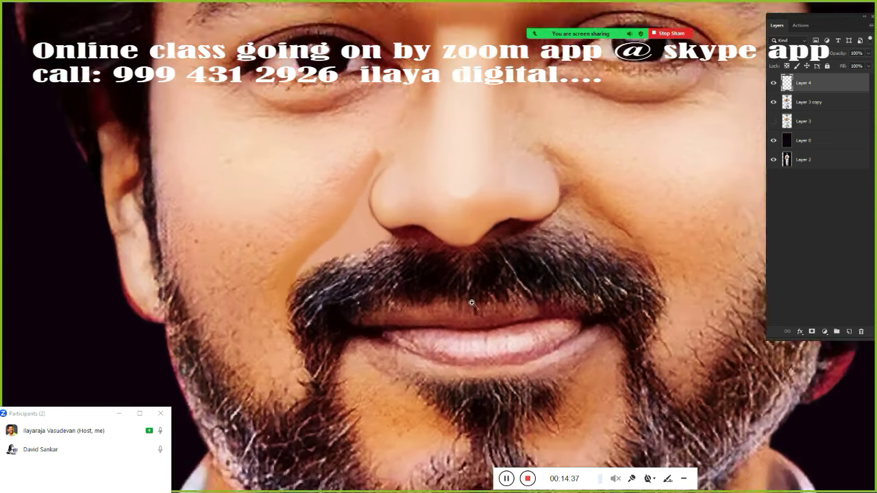
scroll(300, 291, "up", 3)
scroll(511, 270, "up", 2)
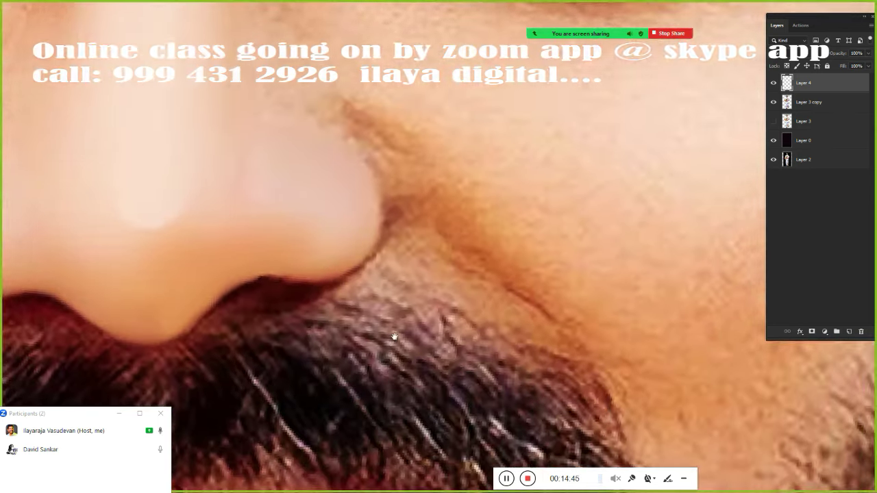
scroll(404, 295, "down", 2)
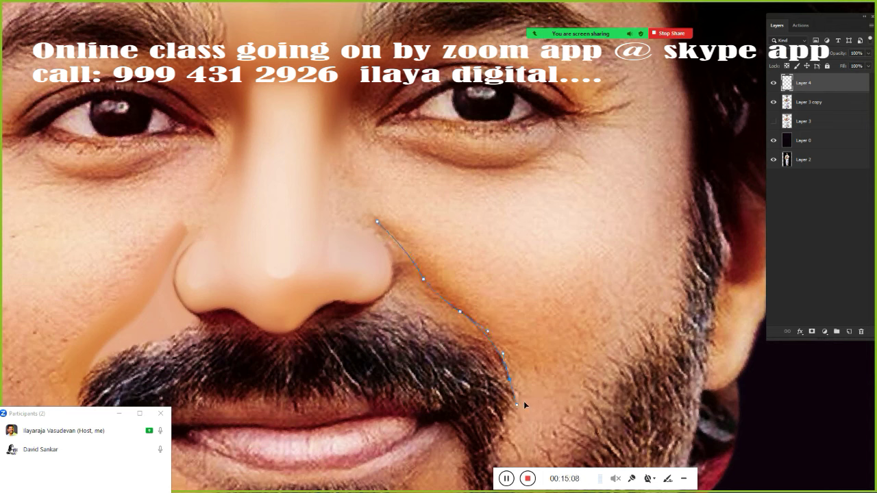
- Load the cheek path as a selection and paint a shadow along the cheek fold
key("ctrl+Return")
scroll(523, 405, "up", 2)
scroll(439, 247, "up", 1)
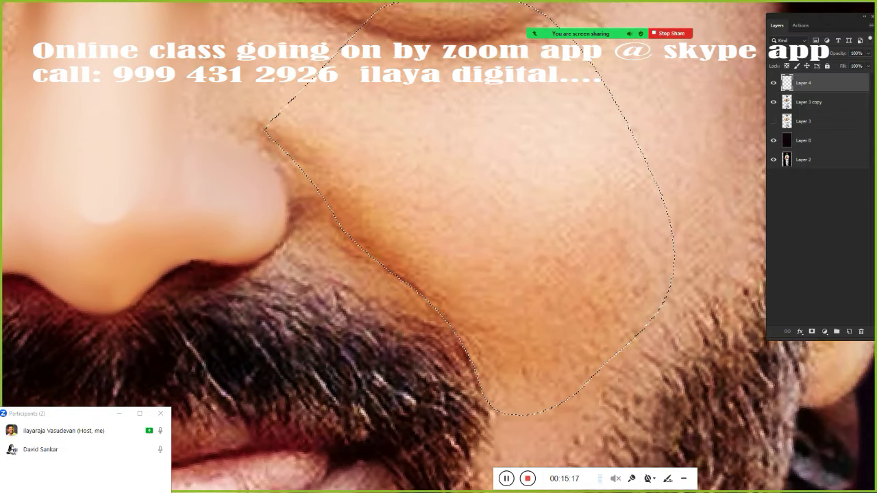
mouse_move(260, 125)
left_mouse_down()
mouse_move(425, 287)
mouse_move(479, 398)
left_mouse_up()
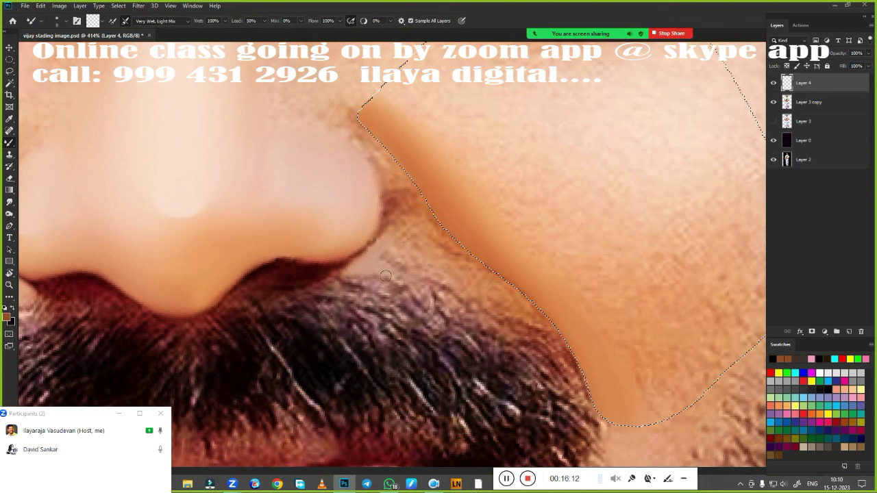
- Blend pale skin tone over the moustache edge and soften the shadow along the nose
left_click_drag(336, 287, 432, 291)
left_click_drag(370, 298, 473, 302)
left_click_drag(384, 260, 510, 305)
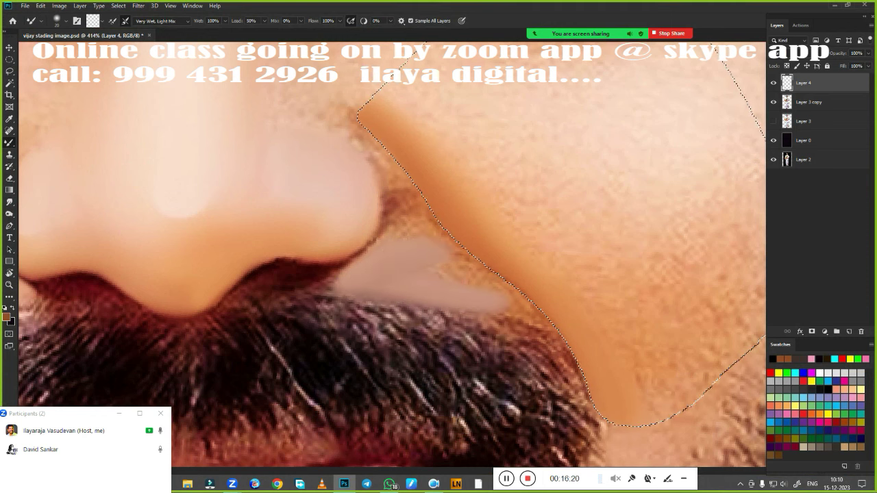
left_click_drag(459, 274, 569, 370)
mouse_move(401, 229)
left_mouse_down()
mouse_move(387, 206)
mouse_move(408, 181)
left_mouse_up()
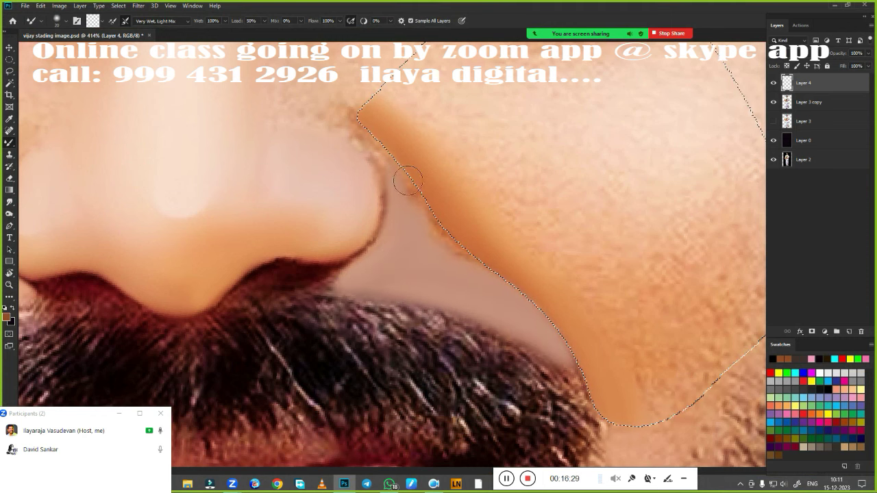
- Add a new Layer 5 and paint trial strokes in light peach #e6a889
left_click(849, 333)
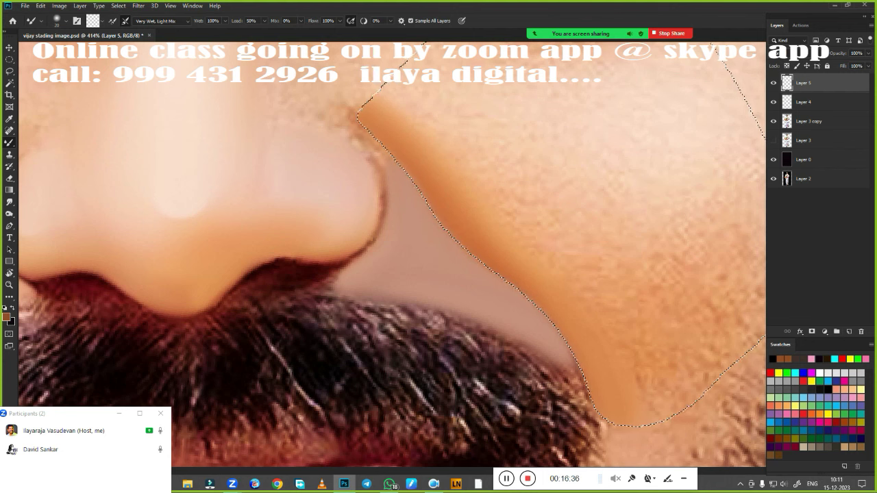
left_click(93, 20)
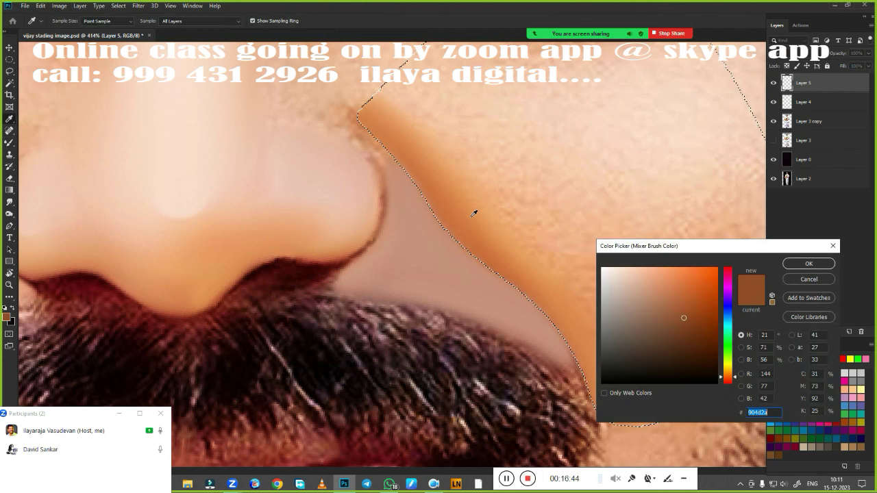
left_click(245, 231)
key("Return")
left_click_drag(394, 240, 545, 341)
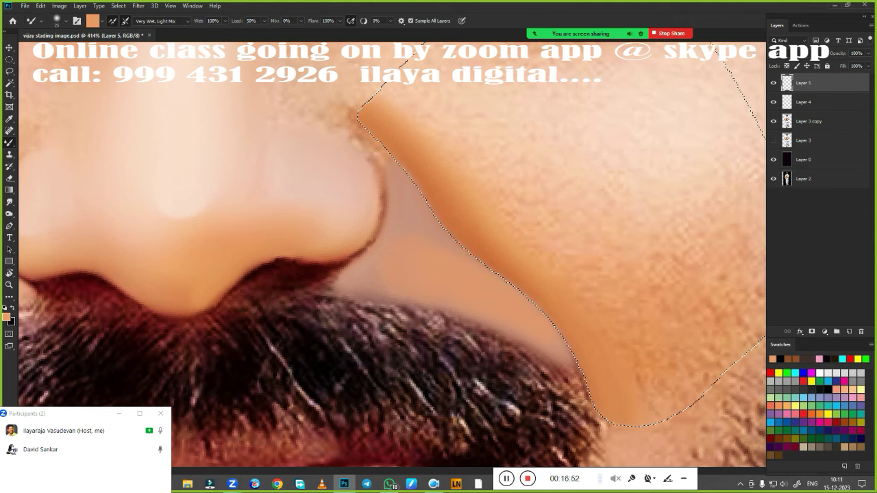
left_click_drag(343, 274, 616, 213)
left_click(92, 20)
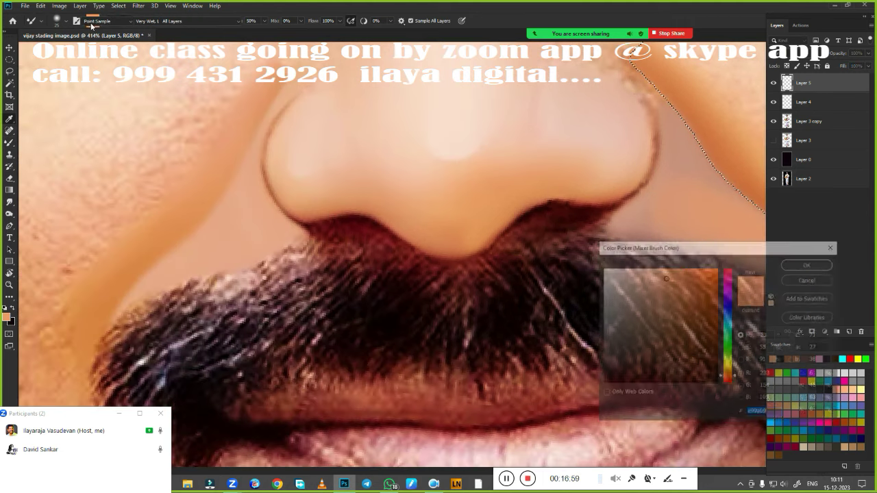
left_click(806, 263)
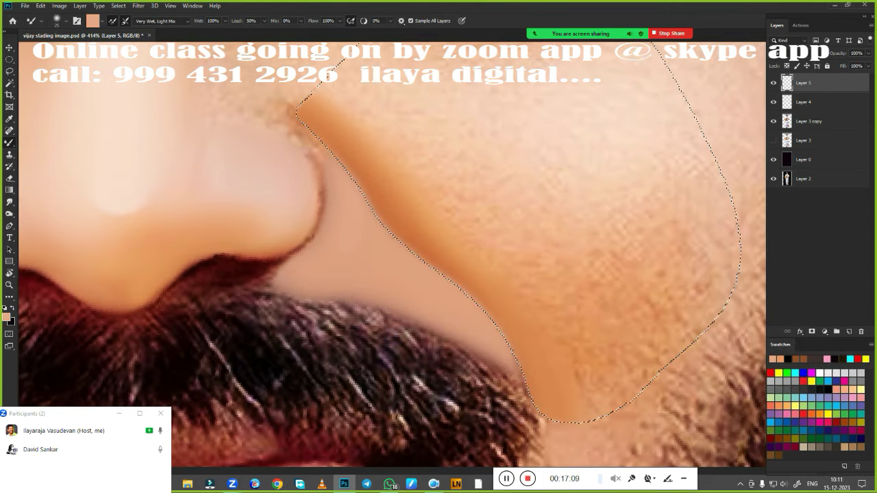
- Undo the peach strokes, clear the cheek selection, and delete Layer 4
key("ctrl+z")
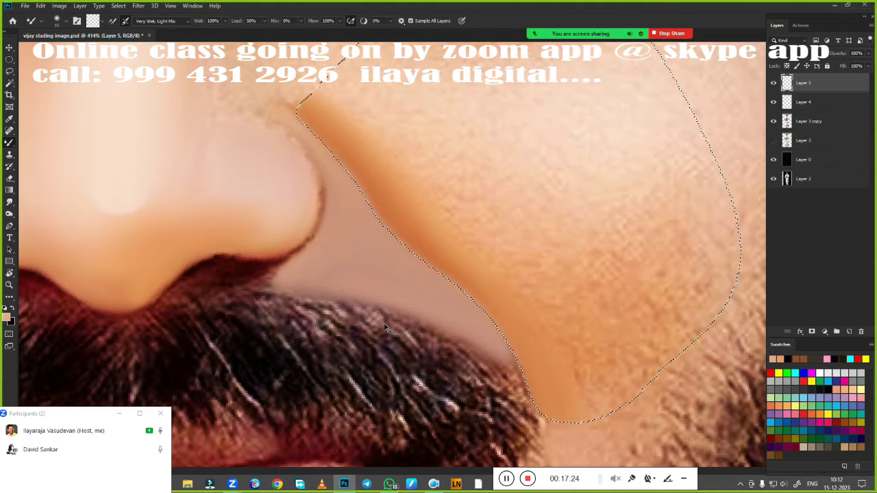
key("ctrl+d")
scroll(386, 327, "down", 5)
scroll(386, 328, "up", 4)
key("b")
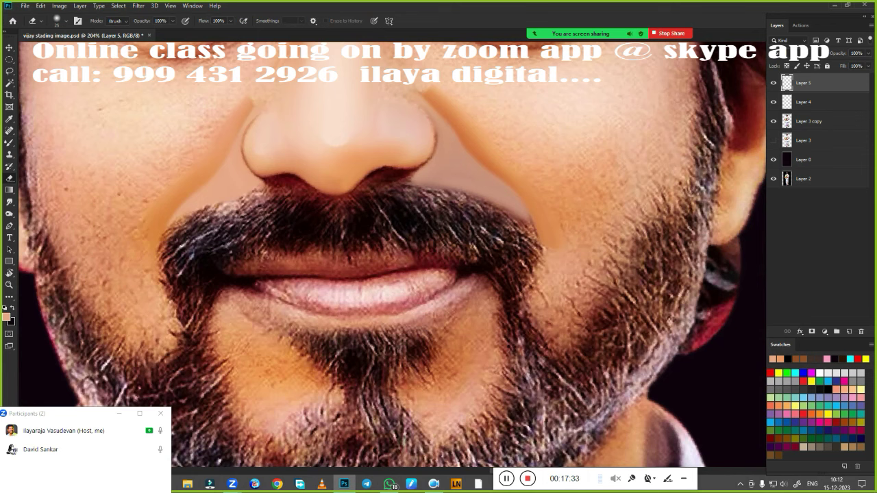
left_click(812, 101)
key("Delete")
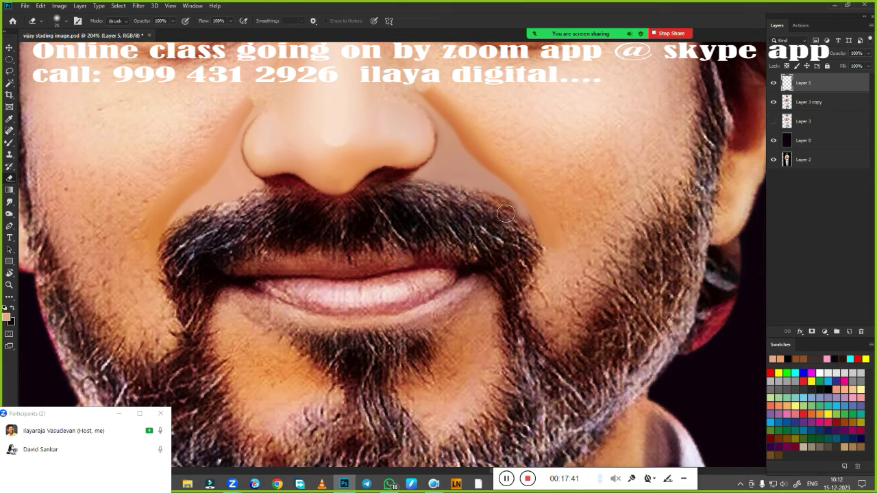
scroll(414, 259, "up", 2)
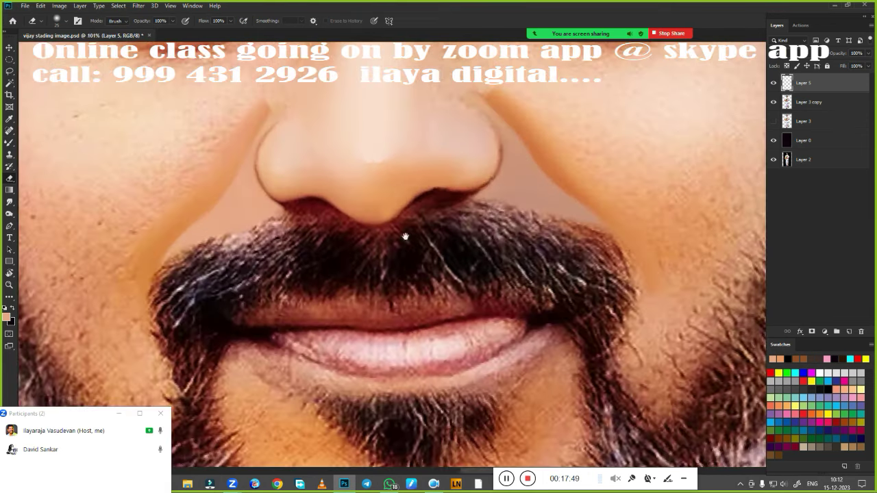
scroll(296, 240, "up", 2)
- Start a Pen path curving along the left nostril over to the right nostril
key("ctrl+comma")
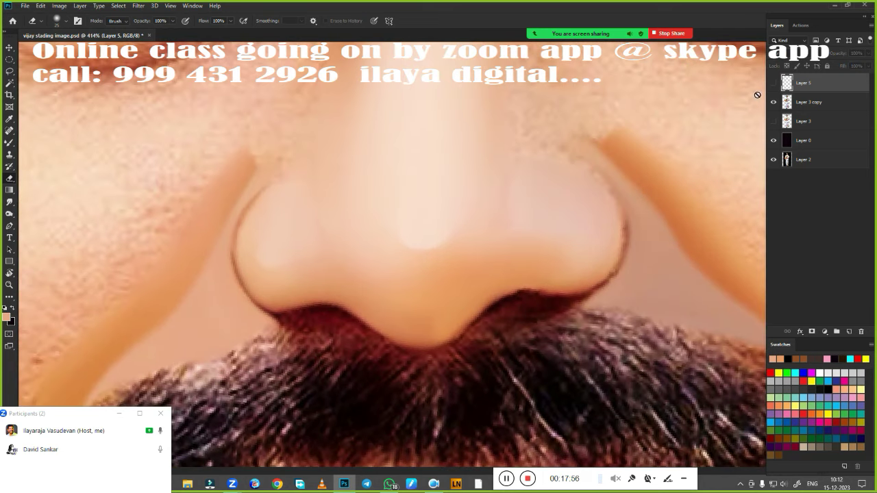
key("p")
left_click_drag(239, 284, 261, 338)
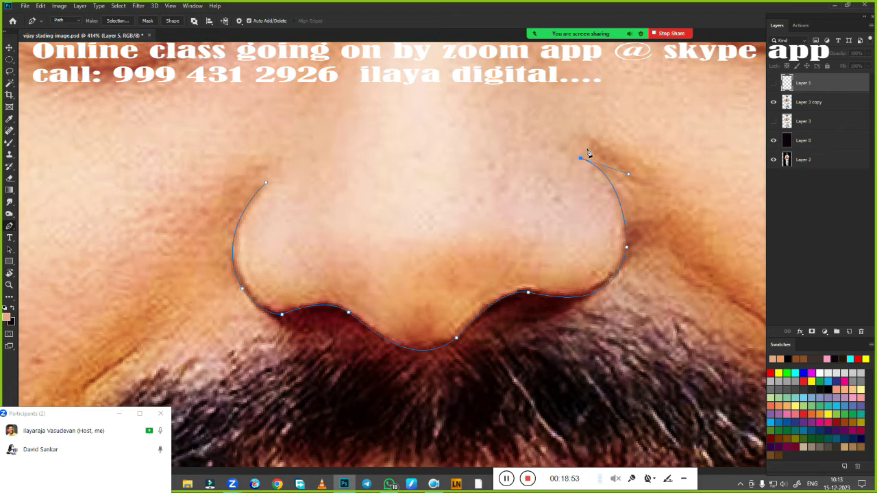
scroll(588, 152, "right", 5)
left_click(571, 374)
scroll(571, 375, "down", 3)
- Close the path along the moustache's lower-left edge and convert it to a selection
left_click_drag(246, 430, 202, 423)
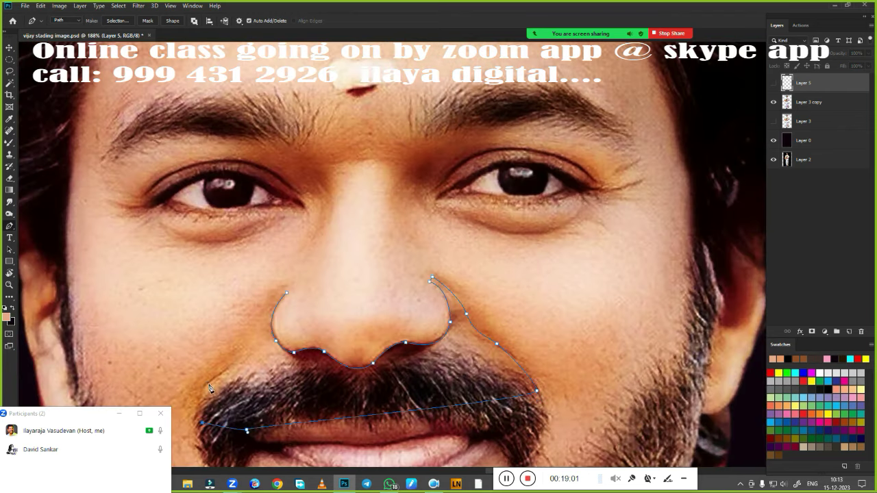
left_click(287, 289)
scroll(411, 287, "down", 3)
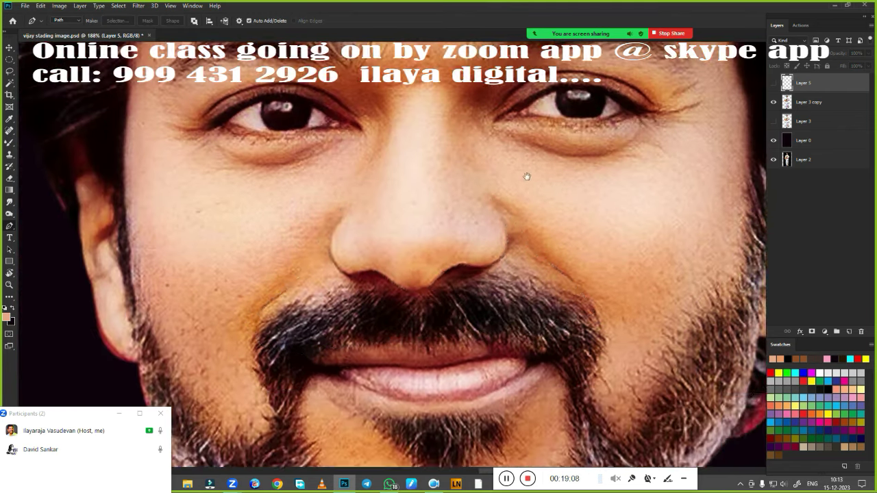
scroll(479, 261, "left", 3)
key("ctrl+Return")
scroll(576, 220, "up", 2)
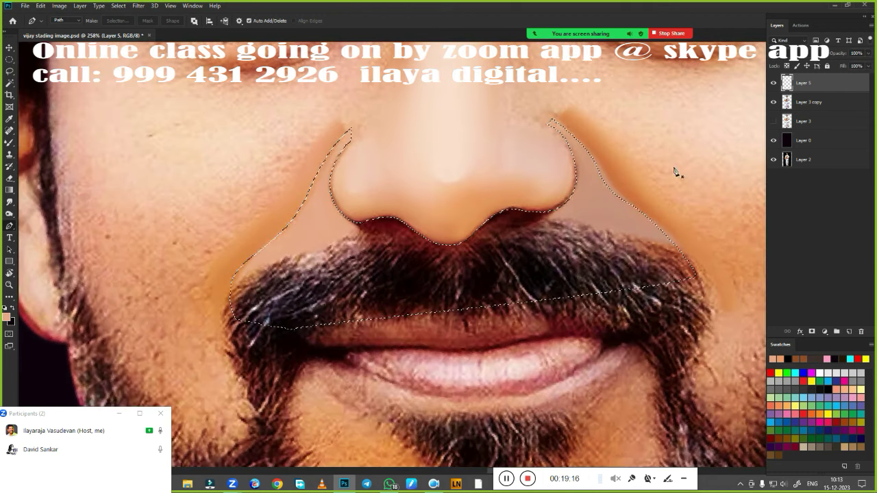
- Smudge the skin along the left nose edge and beside the right nostril
scroll(372, 261, "up", 2)
left_click(9, 202)
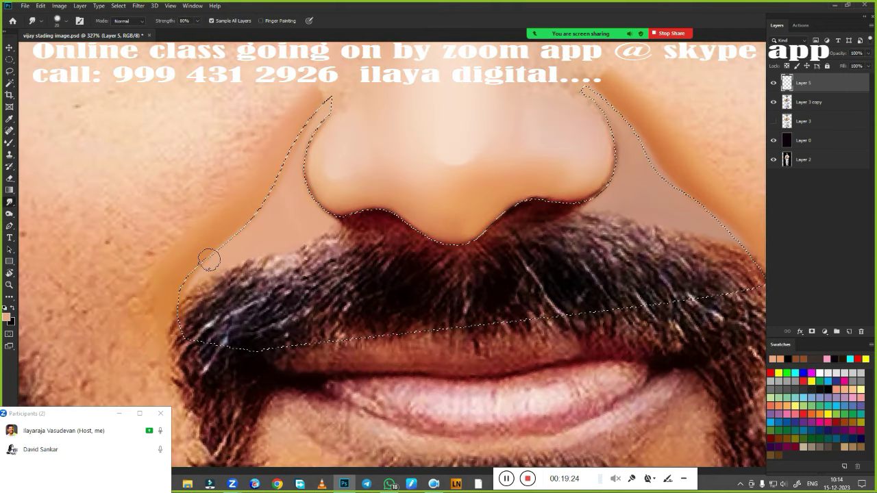
left_click_drag(302, 194, 233, 254)
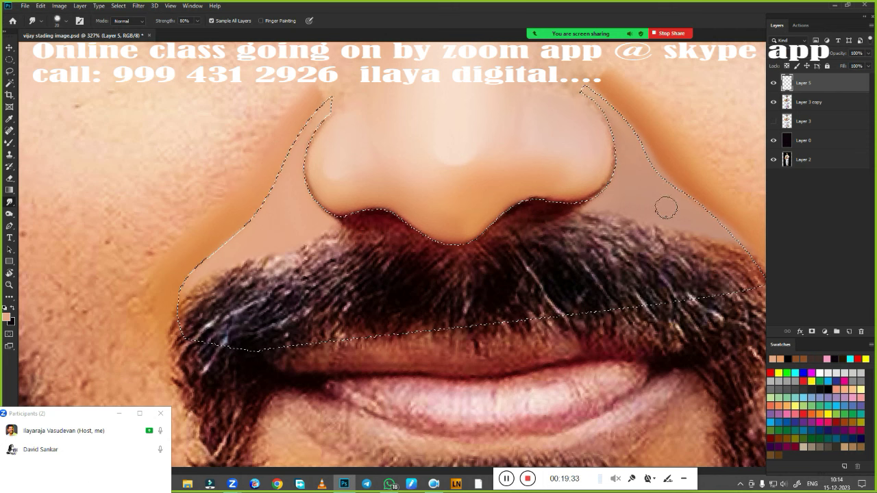
left_click_drag(672, 206, 605, 180)
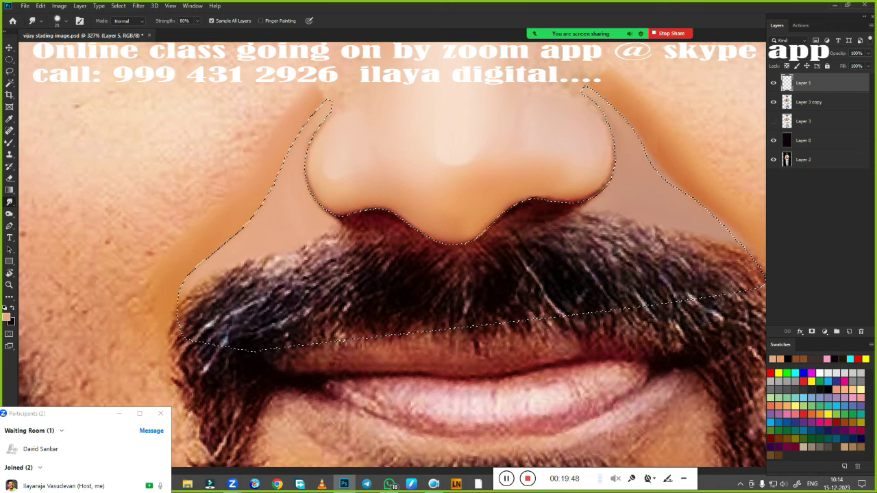
scroll(383, 253, "down", 3)
scroll(357, 199, "up", 5)
scroll(382, 265, "down", 2)
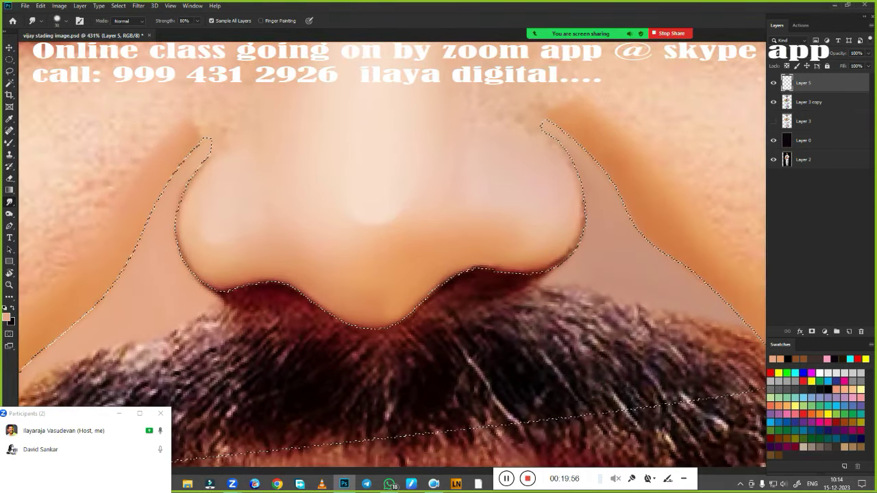
- Blend the lower nose edge above the moustache with the Mixer Brush and sample a skin colour
key("b")
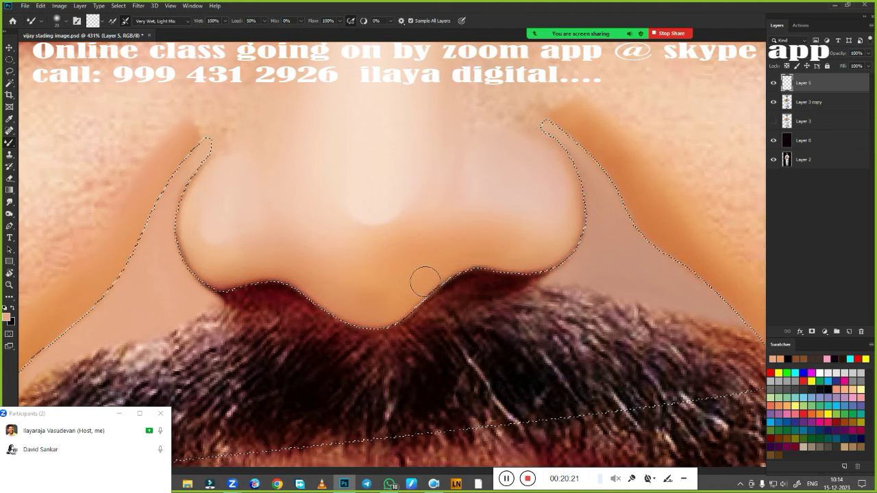
left_click_drag(421, 281, 280, 294)
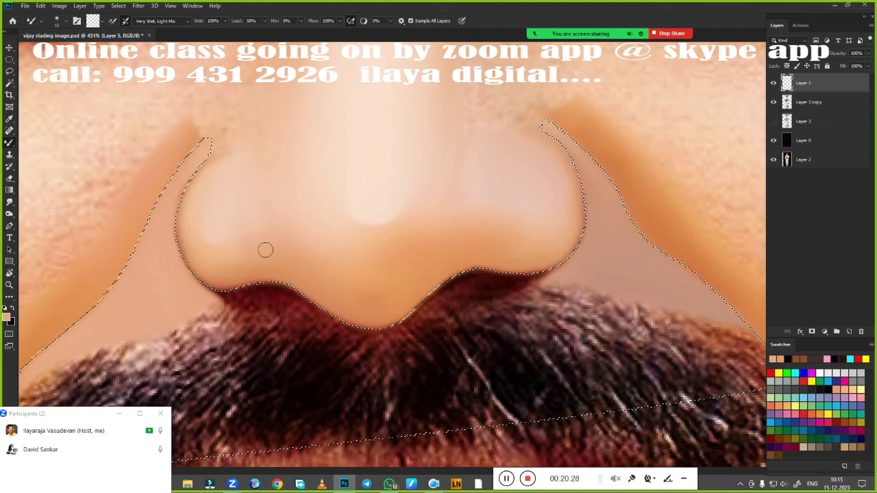
key("i")
key("ctrl+shift+k")
key("Escape")
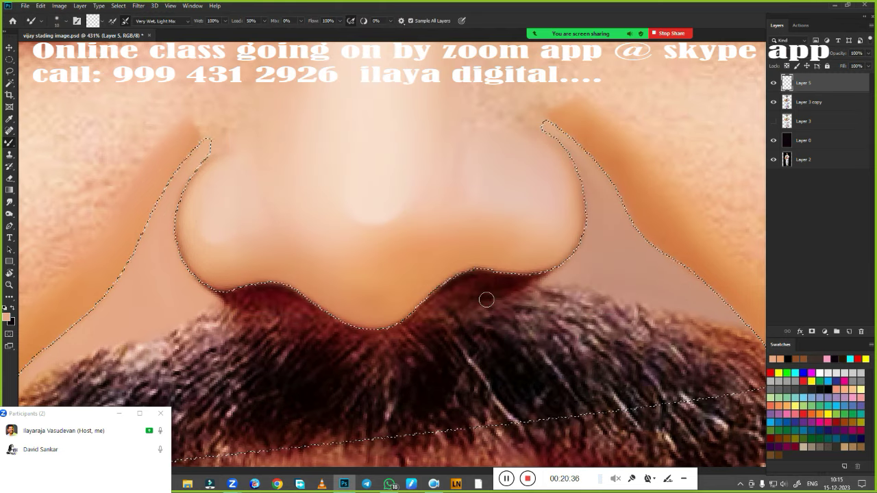
key("ctrl+d")
key("ctrl+shift+d")
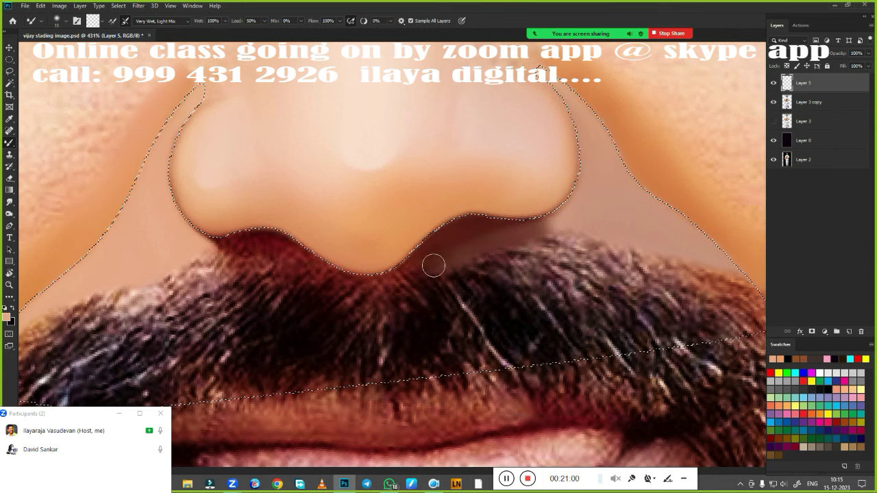
- Smudge the moustache edge under both nostrils into the surrounding skin
key("r")
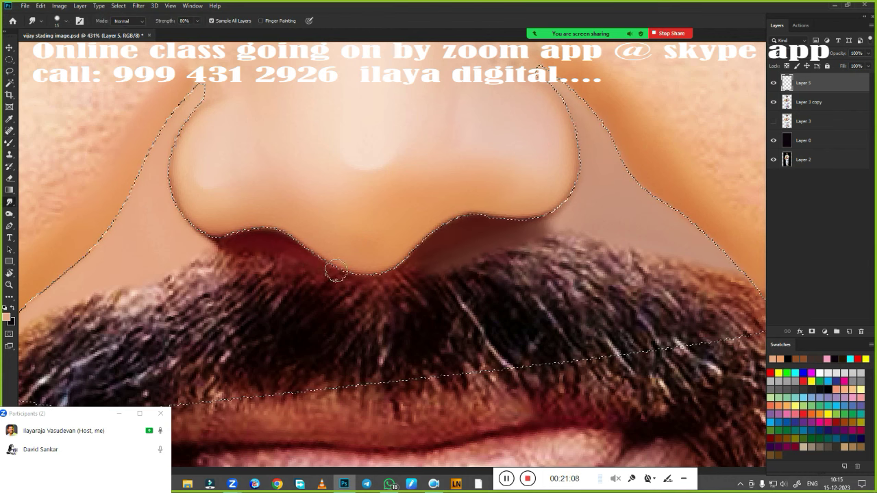
left_click_drag(511, 271, 507, 329)
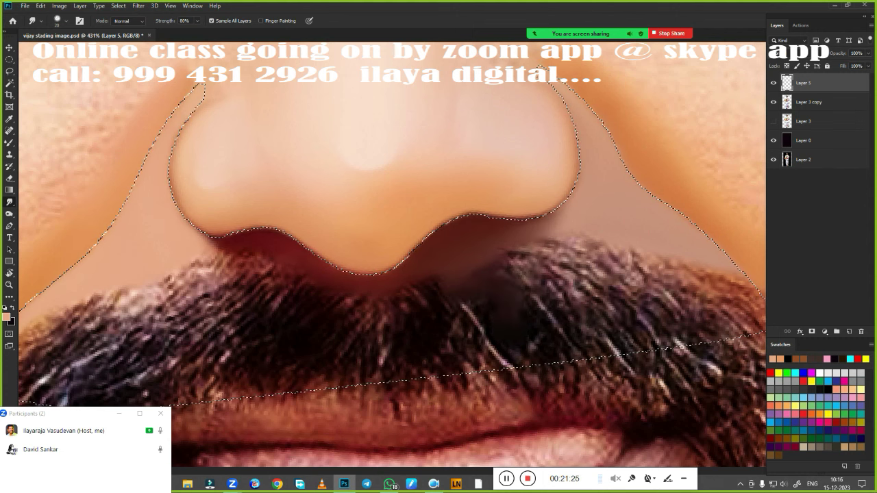
left_click_drag(209, 236, 211, 266)
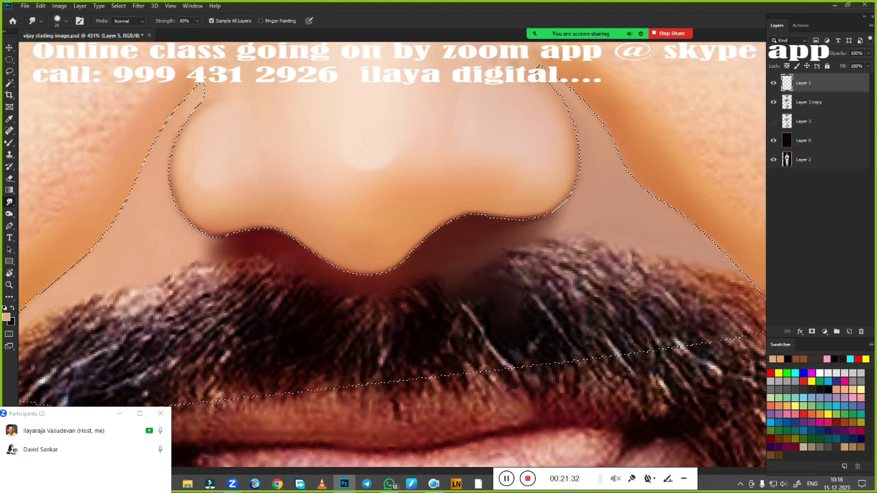
scroll(311, 336, "down", 3)
key("e")
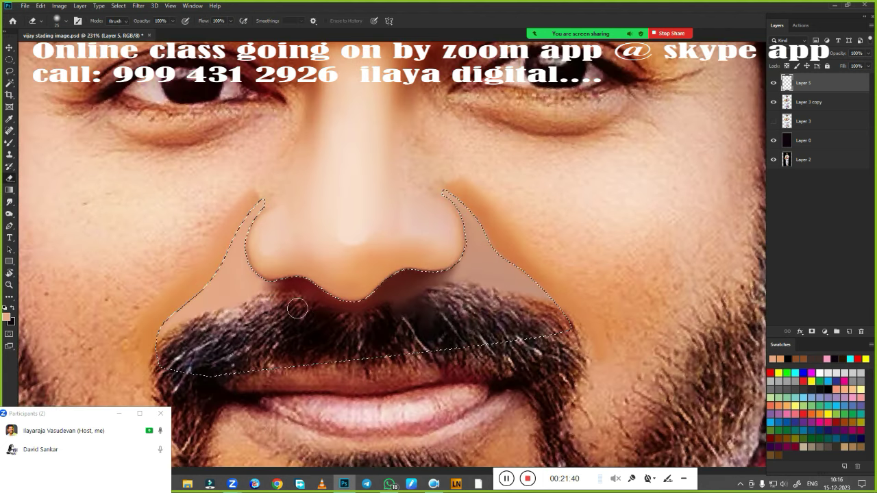
- Paint a dark stroke along the lower lip, then smooth the skin below and at the corner
scroll(420, 299, "down", 5)
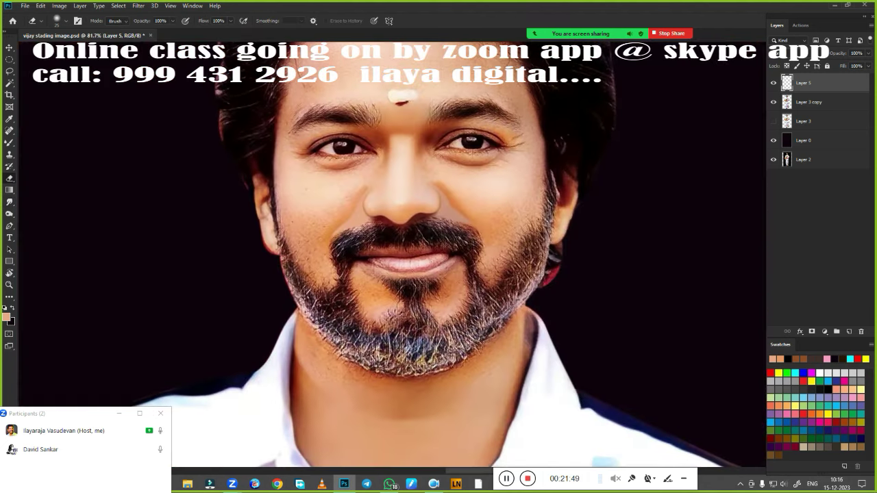
scroll(411, 253, "up", 2)
key("b")
scroll(411, 233, "up", 3)
scroll(411, 229, "up", 2)
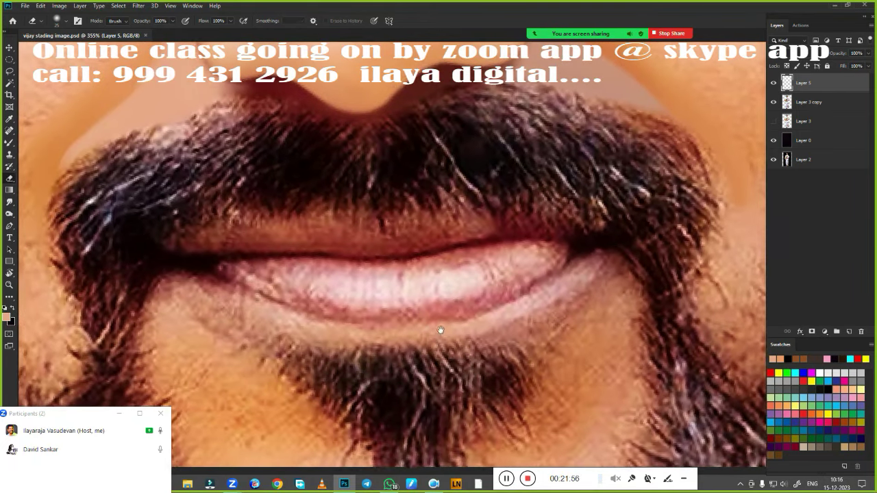
mouse_move(214, 270)
left_mouse_down()
mouse_move(303, 314)
mouse_move(384, 322)
left_mouse_up()
left_click_drag(576, 259, 484, 314)
mouse_move(548, 282)
left_mouse_down()
mouse_move(455, 309)
mouse_move(342, 316)
left_mouse_up()
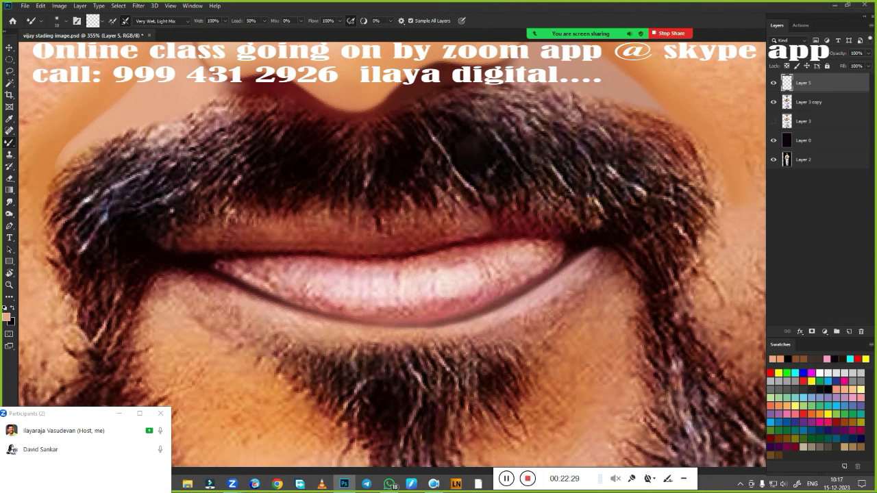
left_click_drag(253, 296, 168, 274)
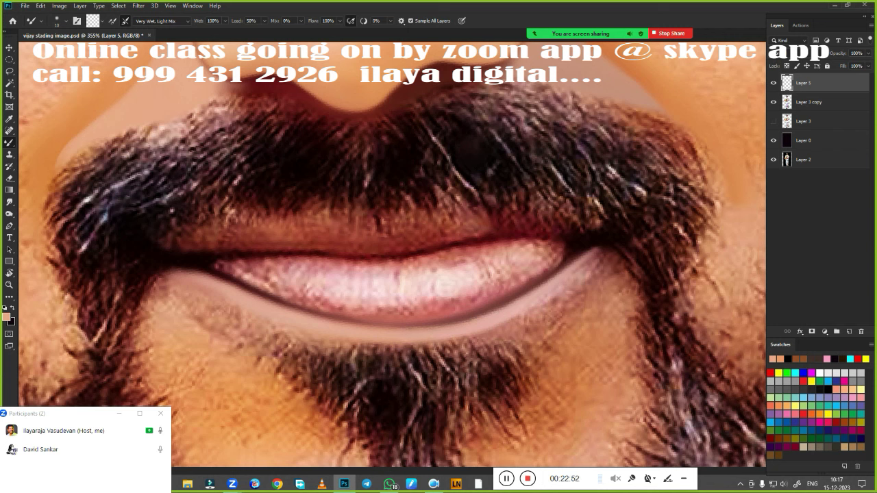
left_click_drag(582, 263, 616, 248)
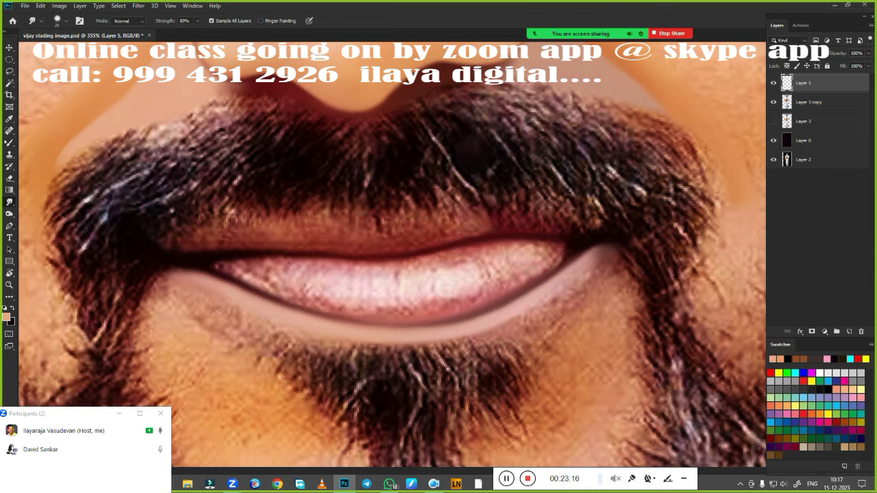
- In full-screen view, smooth and lighten the teeth and lip edges with Mixer Brush strokes
key("f")
key("f")
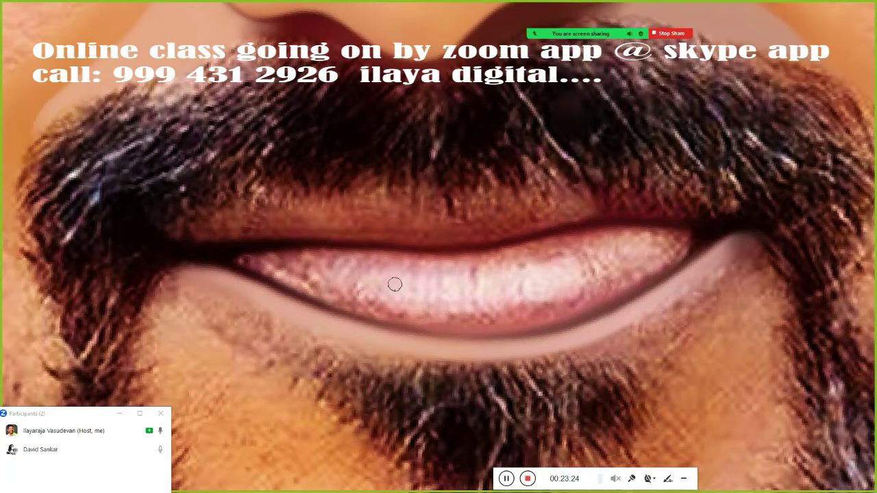
left_click_drag(561, 274, 633, 249)
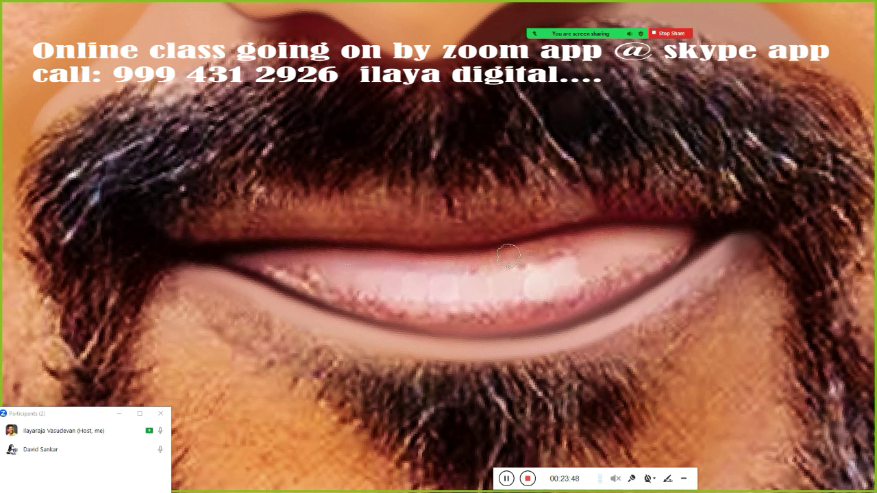
mouse_move(264, 269)
left_mouse_down()
mouse_move(363, 299)
mouse_move(688, 236)
left_mouse_up()
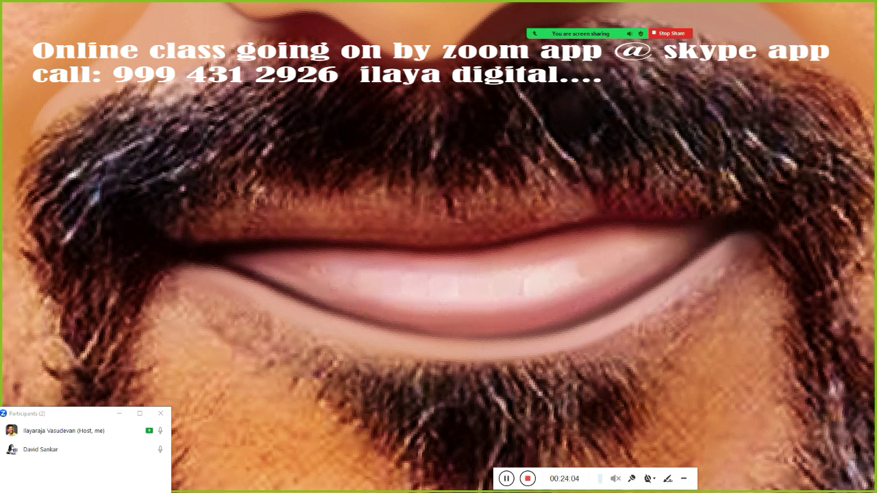
left_click_drag(264, 273, 310, 267)
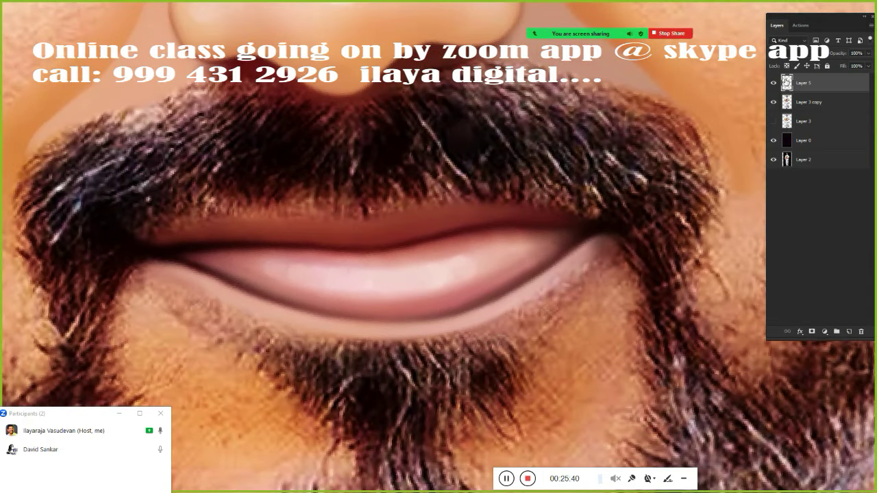
- With Layer 5 hidden, paint the lower lip into a smooth, darker strip
left_click(773, 82)
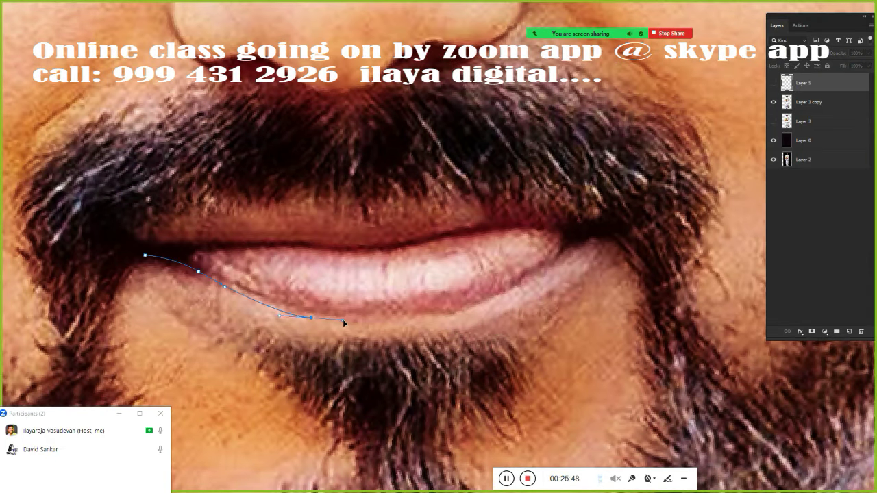
left_click_drag(500, 292, 528, 276)
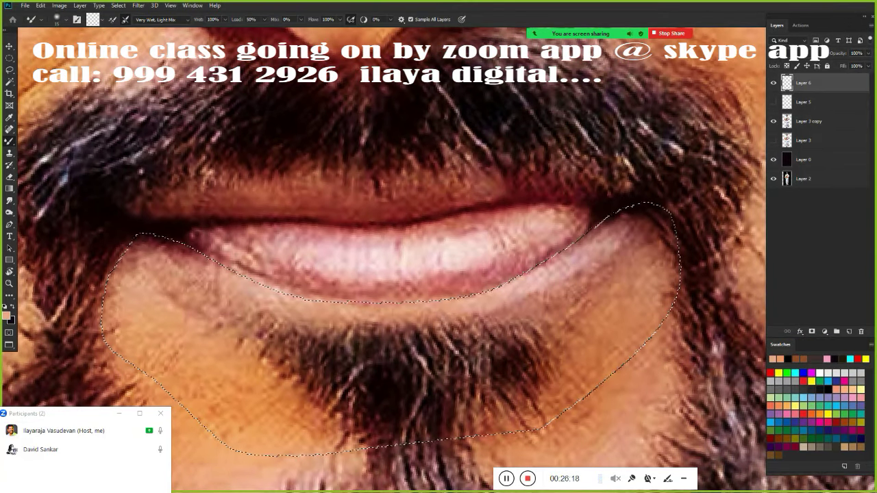
mouse_move(531, 283)
left_mouse_down()
mouse_move(646, 206)
mouse_move(573, 254)
left_mouse_up()
left_click_drag(257, 286, 137, 236)
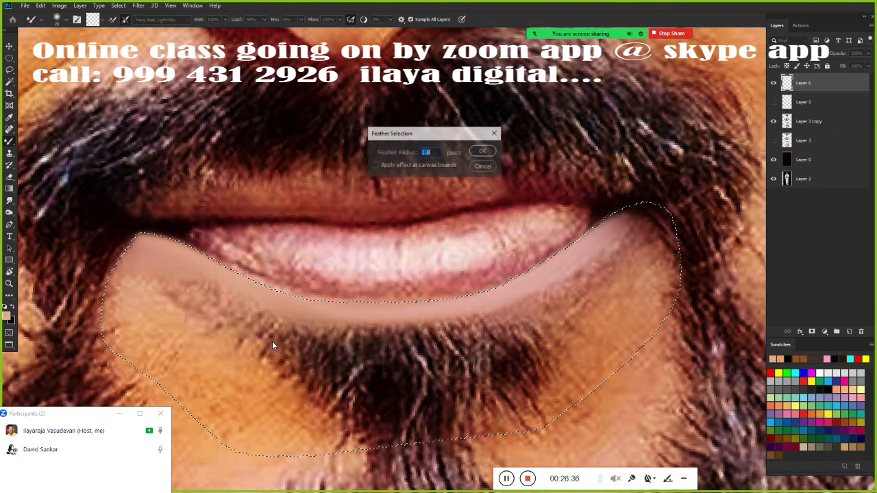
mouse_move(513, 275)
left_mouse_down()
mouse_move(548, 254)
mouse_move(466, 291)
mouse_move(521, 270)
mouse_move(217, 263)
mouse_move(309, 295)
left_mouse_up()
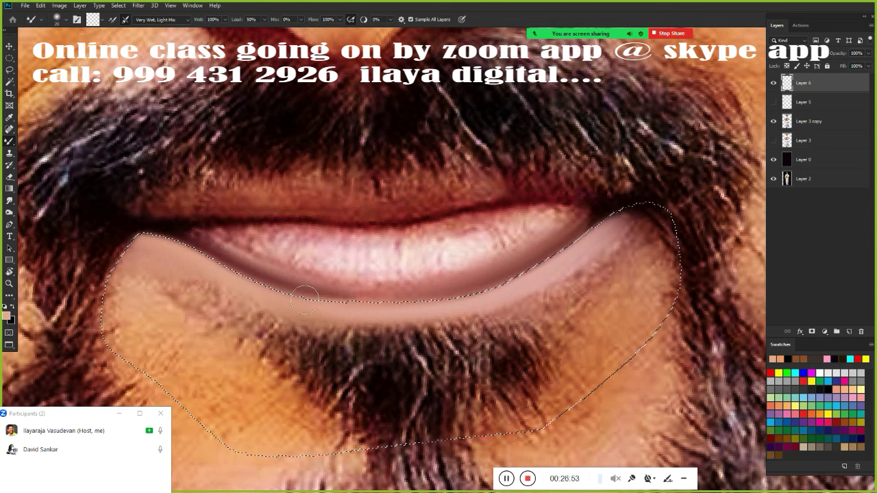
left_click_drag(422, 280, 310, 319)
- Show Layer 5 and smudge the upper lip corner, teeth and chin beard into smooth skin
key("r")
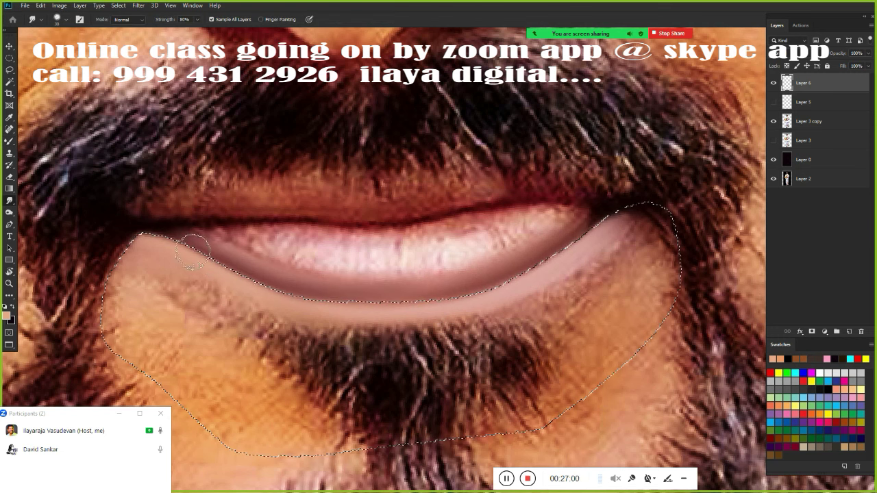
left_click(773, 101)
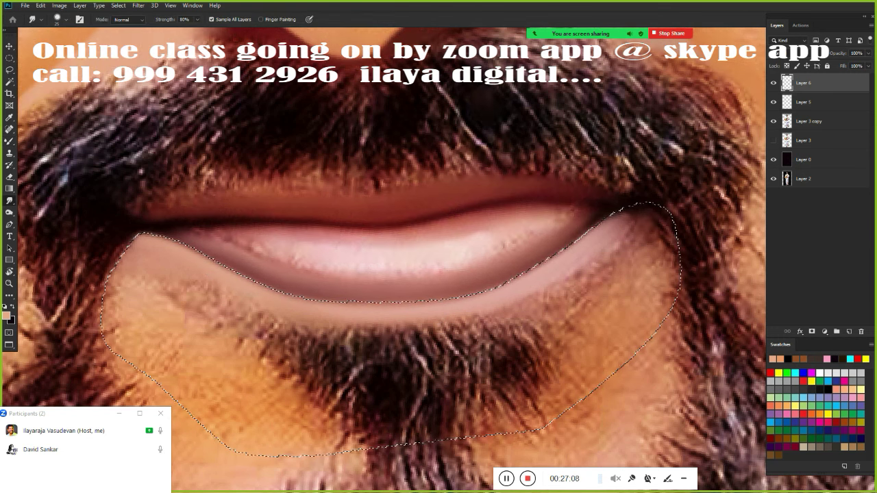
key("ctrl+0")
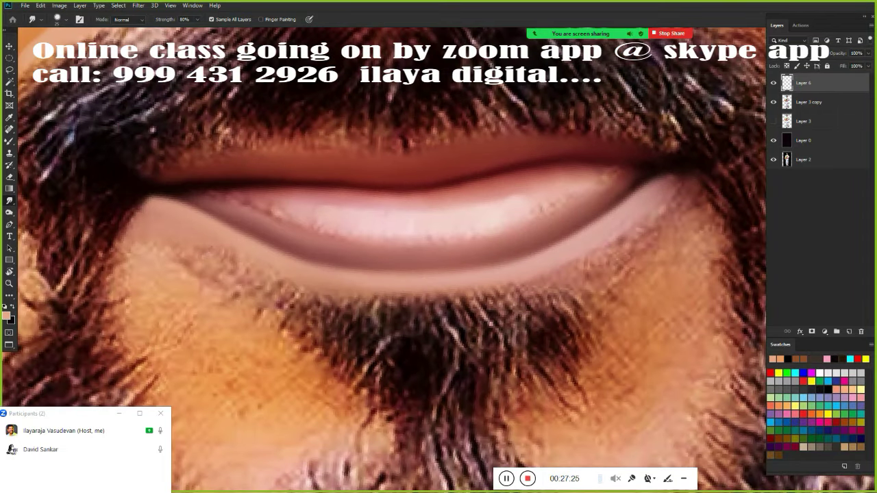
left_click_drag(551, 192, 616, 172)
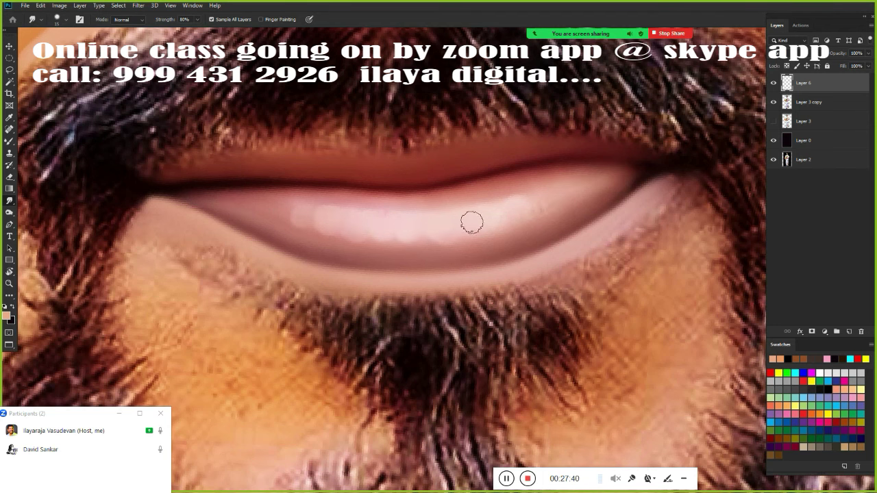
left_click_drag(472, 223, 249, 206)
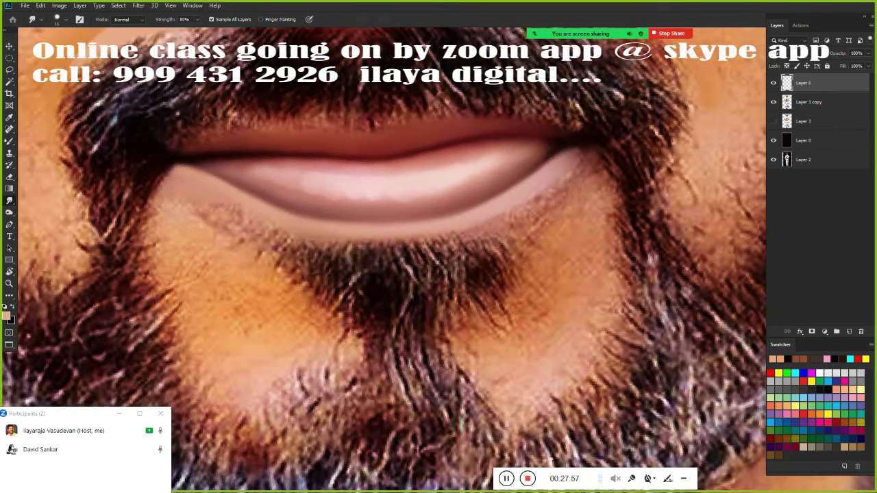
mouse_move(529, 250)
left_mouse_down()
mouse_move(538, 218)
mouse_move(581, 176)
mouse_move(610, 226)
mouse_move(624, 288)
mouse_move(589, 335)
mouse_move(541, 210)
mouse_move(520, 322)
mouse_move(544, 251)
mouse_move(564, 303)
left_mouse_up()
mouse_move(168, 233)
left_mouse_down()
mouse_move(196, 205)
mouse_move(278, 284)
mouse_move(172, 304)
mouse_move(338, 371)
left_mouse_up()
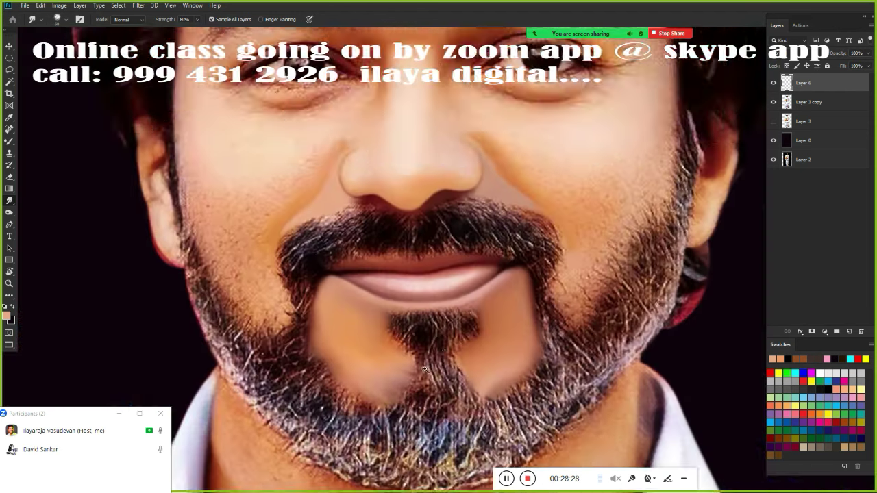
- Erase along the smoothed chin patch's lower edge to bring back beard hair
key("ctrl+minus")
key("ctrl+minus")
key("e")
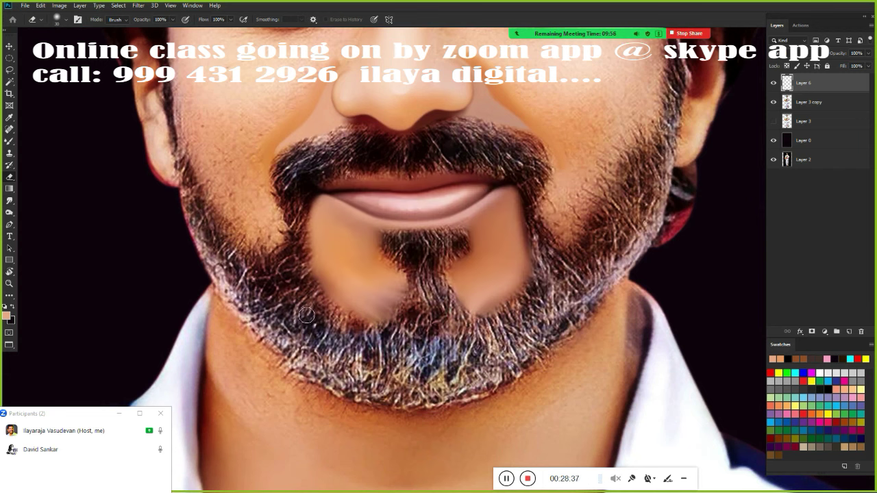
left_click_drag(395, 296, 346, 304)
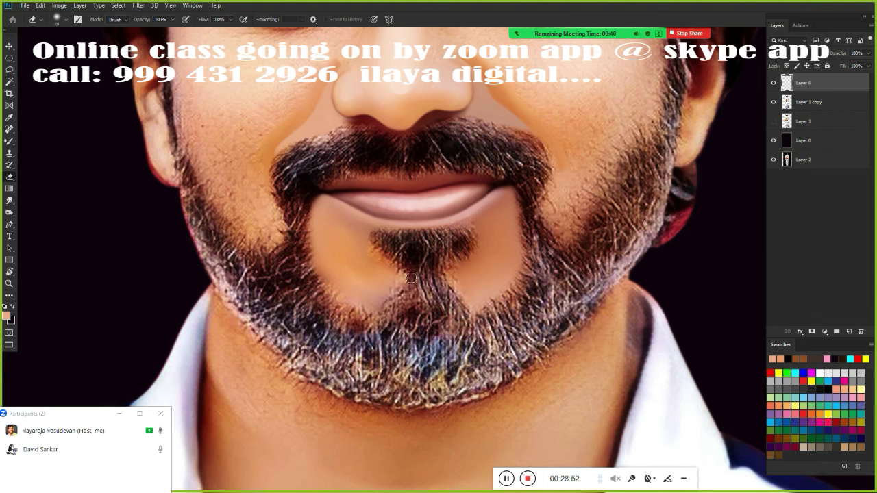
- Add a new empty Layer 7 at the top of the layer stack
scroll(502, 330, "down", 1)
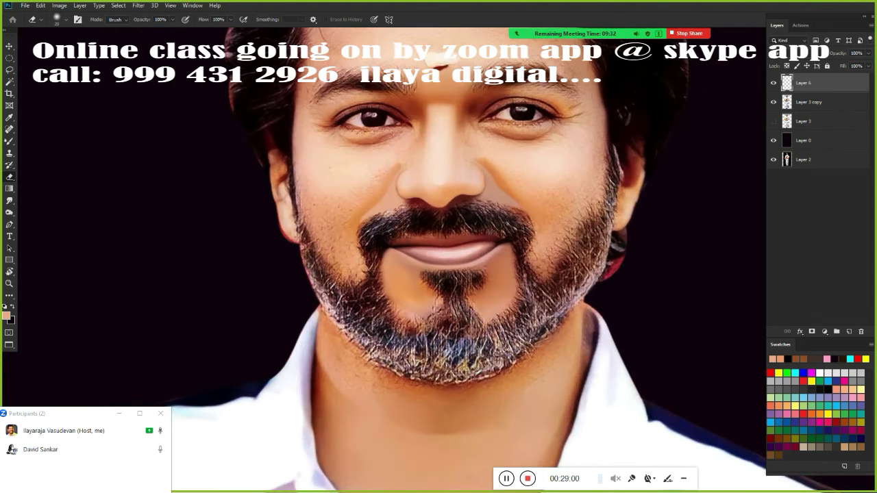
scroll(452, 251, "up", 2)
scroll(433, 293, "up", 1)
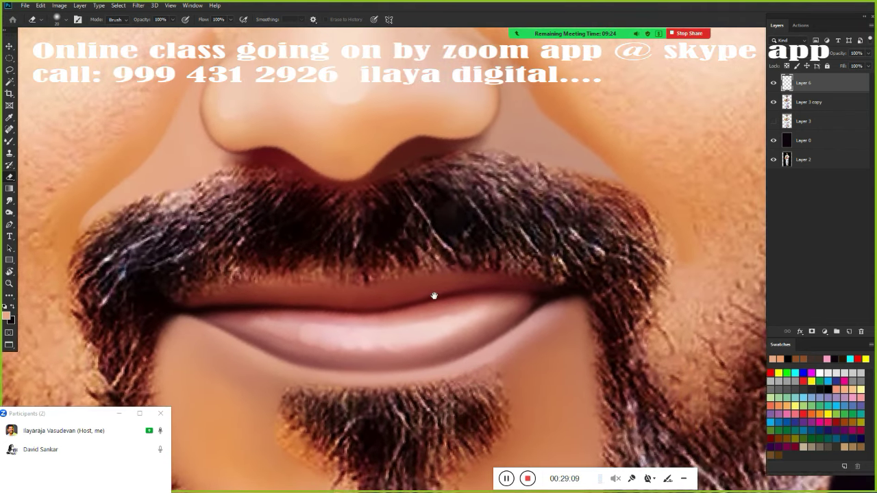
key("ctrl+shift+alt+n")
scroll(432, 293, "up", 2)
- Smudge the mustache hairs, top edge and lower fringe into smooth dark streaks
key("r")
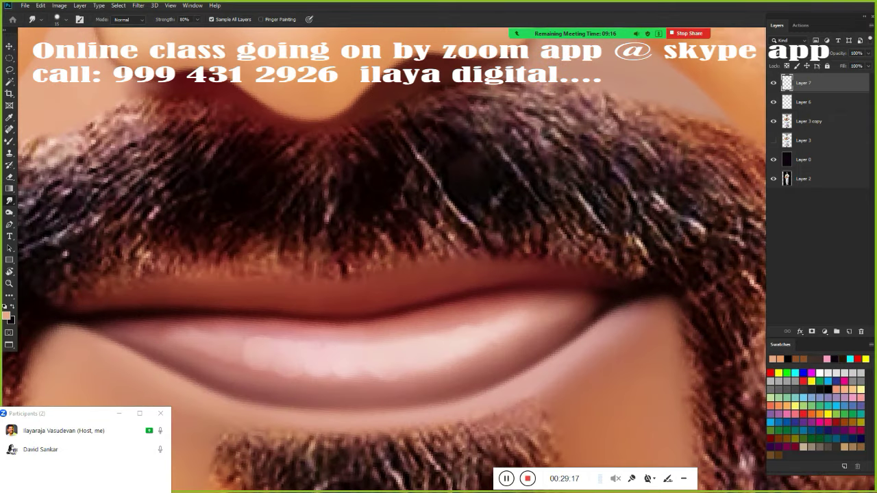
scroll(298, 252, "down", 1)
mouse_move(298, 252)
left_mouse_down()
mouse_move(348, 280)
mouse_move(377, 235)
mouse_move(425, 257)
mouse_move(490, 219)
left_mouse_up()
left_click_drag(595, 255, 641, 329)
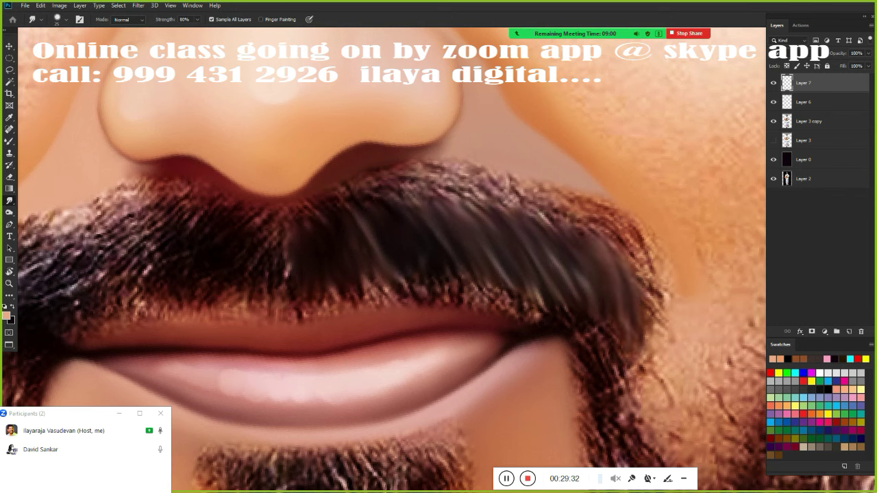
mouse_move(370, 175)
left_mouse_down()
mouse_move(440, 202)
mouse_move(541, 206)
mouse_move(617, 240)
mouse_move(654, 318)
left_mouse_up()
mouse_move(298, 308)
left_mouse_down()
mouse_move(372, 287)
mouse_move(454, 309)
mouse_move(541, 317)
left_mouse_up()
left_click_drag(603, 331, 615, 370)
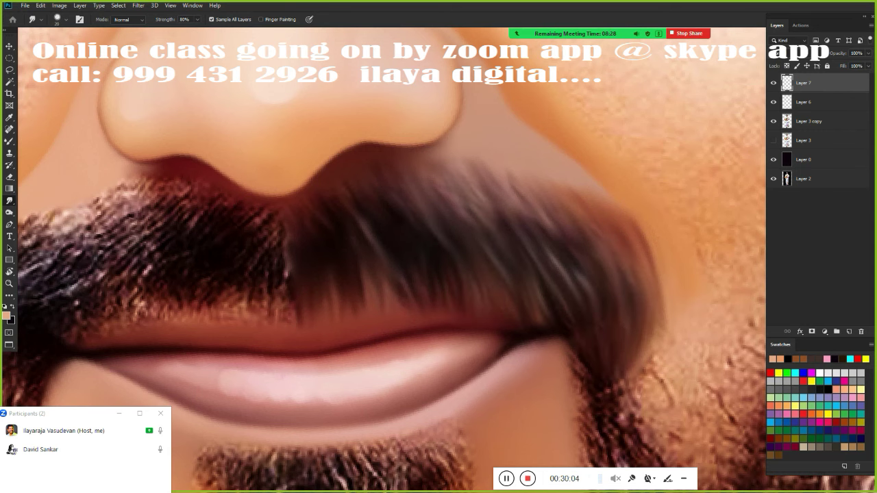
- Soften the beard below the right lip corner and drag the left mustache into flowing strands
scroll(499, 320, "down", 3)
scroll(500, 319, "up", 2)
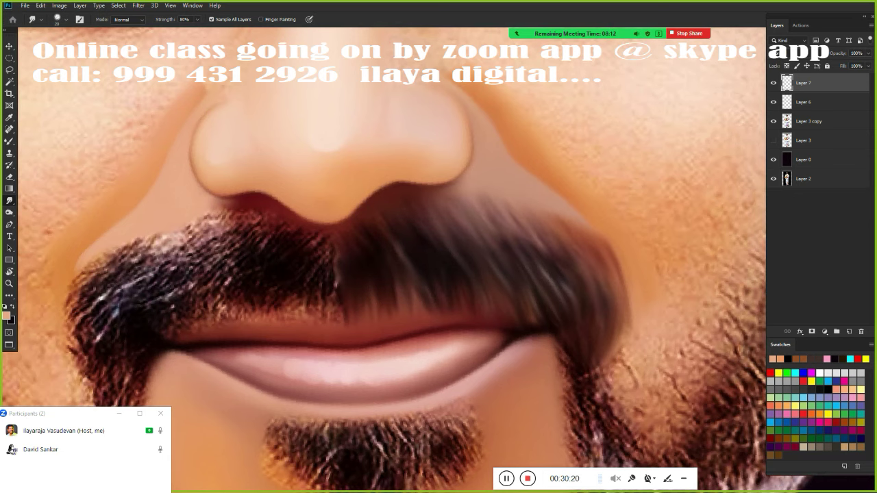
left_click_drag(602, 349, 563, 387)
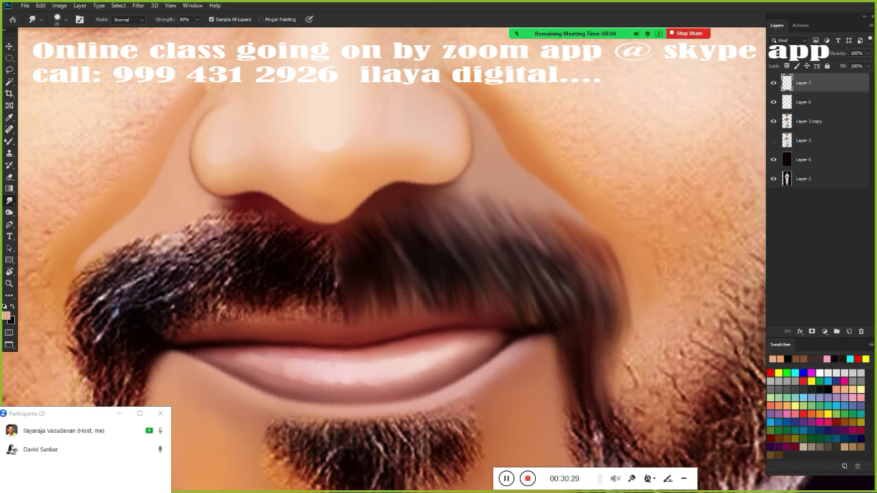
scroll(494, 372, "down", 1)
scroll(233, 273, "up", 3)
mouse_move(191, 288)
left_mouse_down()
mouse_move(233, 272)
mouse_move(372, 146)
mouse_move(425, 205)
mouse_move(519, 201)
left_mouse_up()
mouse_move(206, 253)
left_mouse_down()
mouse_move(184, 190)
mouse_move(440, 100)
mouse_move(430, 152)
left_mouse_up()
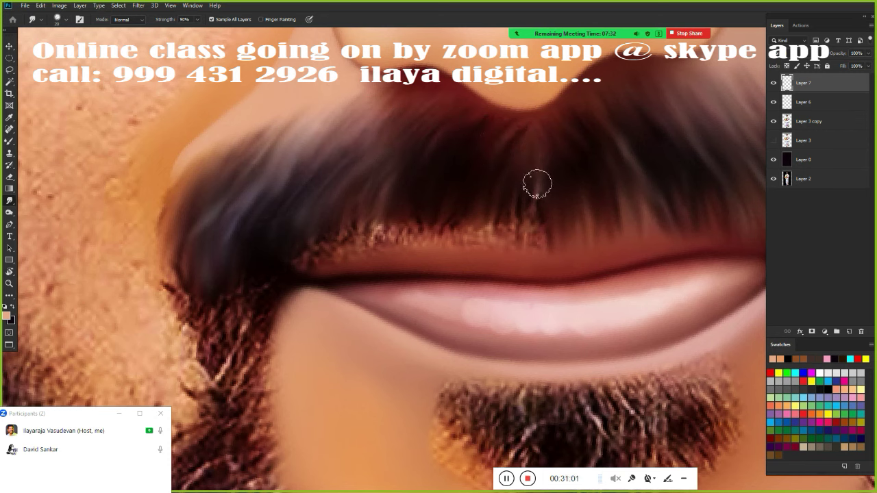
mouse_move(171, 281)
left_mouse_down()
mouse_move(206, 342)
mouse_move(348, 194)
mouse_move(438, 180)
mouse_move(516, 186)
left_mouse_up()
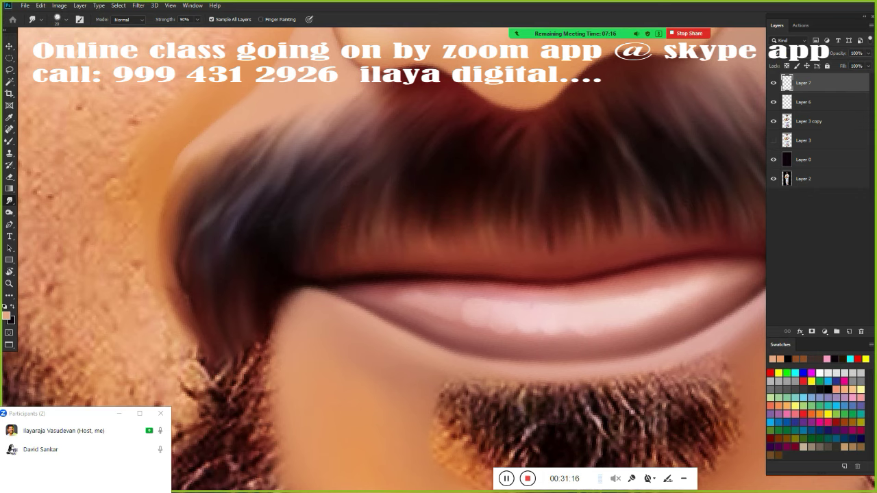
left_click_drag(437, 182, 445, 233)
- Blend the mustache's left edge, then start smudging the goatee below the lips
scroll(363, 336, "down", 3)
scroll(364, 336, "up", 1)
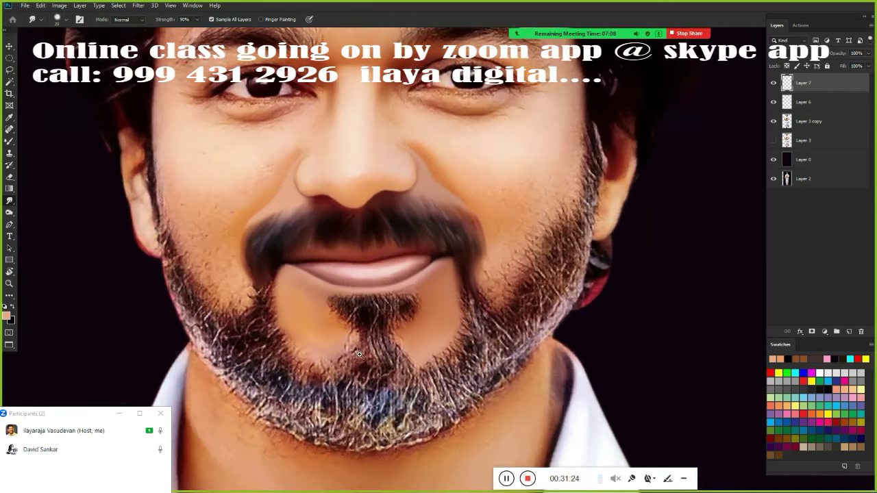
scroll(363, 337, "down", 1)
scroll(448, 272, "up", 2)
scroll(448, 271, "up", 1)
scroll(482, 204, "up", 1)
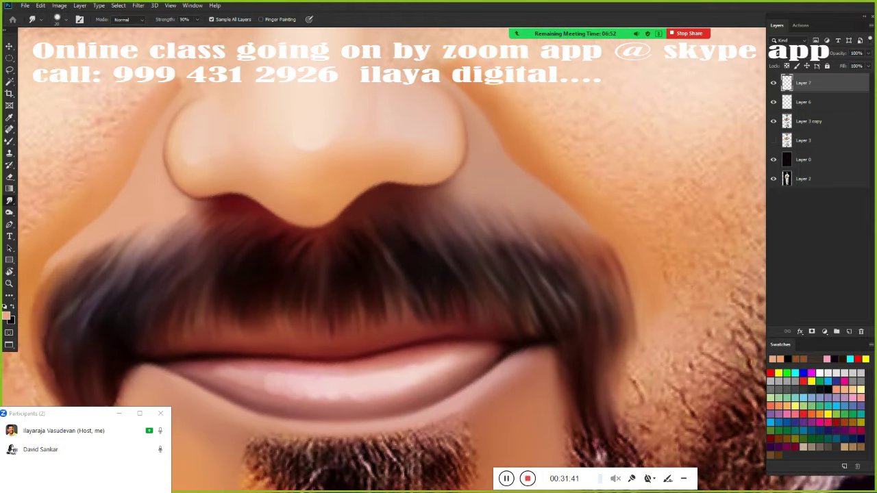
scroll(517, 249, "left", 3)
scroll(517, 249, "down", 1)
left_click_drag(335, 213, 322, 305)
left_click_drag(387, 192, 342, 247)
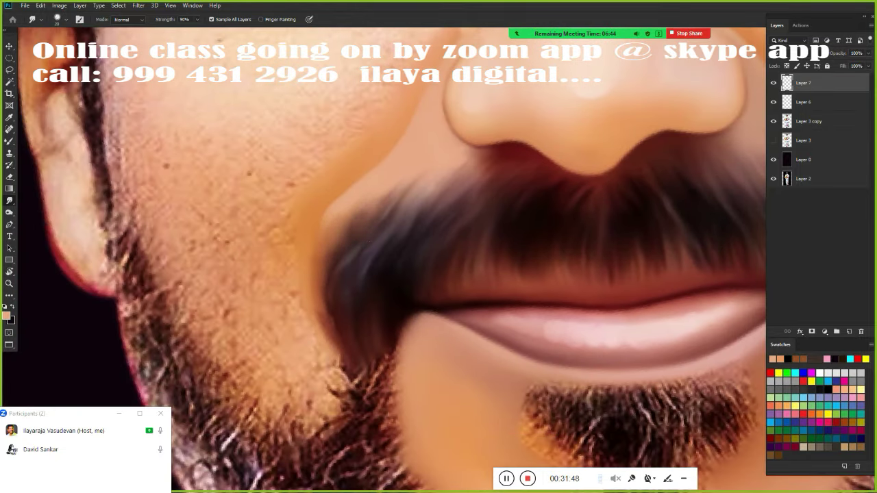
left_click_drag(356, 212, 342, 329)
scroll(343, 329, "down", 3)
scroll(401, 248, "up", 3)
mouse_move(411, 308)
left_mouse_down()
mouse_move(438, 261)
mouse_move(496, 291)
mouse_move(524, 237)
left_mouse_up()
mouse_move(301, 254)
left_mouse_down()
mouse_move(411, 288)
mouse_move(402, 268)
mouse_move(479, 260)
left_mouse_up()
- Pull the goatee into long downward streaks and soften the left chin beard edge
scroll(367, 276, "down", 3)
left_click_drag(335, 315, 346, 253)
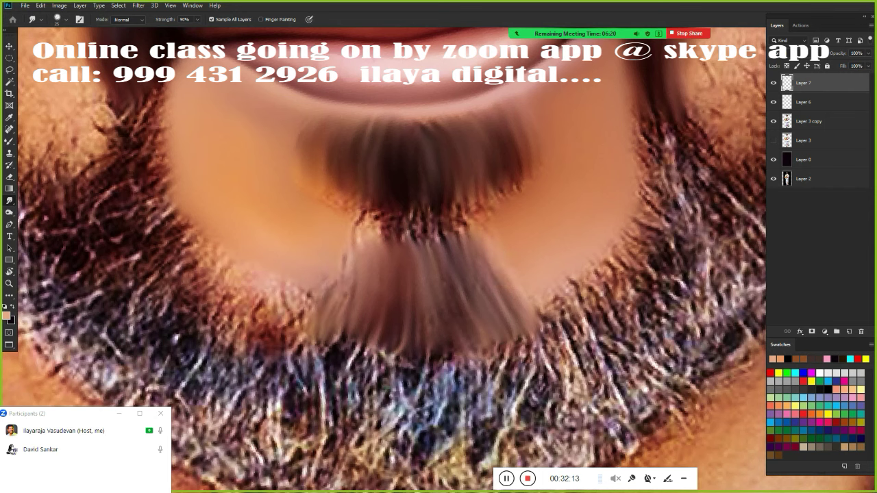
mouse_move(342, 171)
left_mouse_down()
mouse_move(368, 213)
mouse_move(463, 235)
mouse_move(374, 260)
left_mouse_up()
left_click_drag(496, 151, 513, 206)
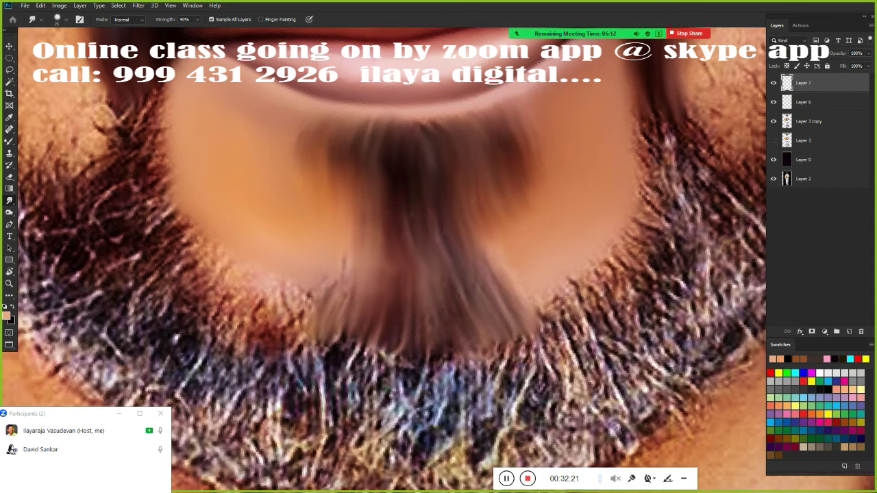
scroll(337, 305, "down", 3)
scroll(366, 304, "up", 2)
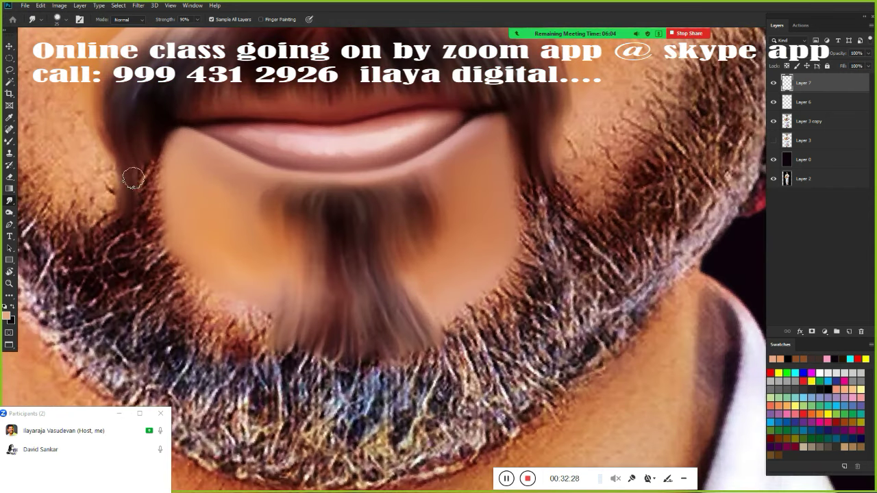
mouse_move(161, 206)
left_mouse_down()
mouse_move(152, 278)
mouse_move(185, 329)
left_mouse_up()
left_click_drag(205, 274, 205, 370)
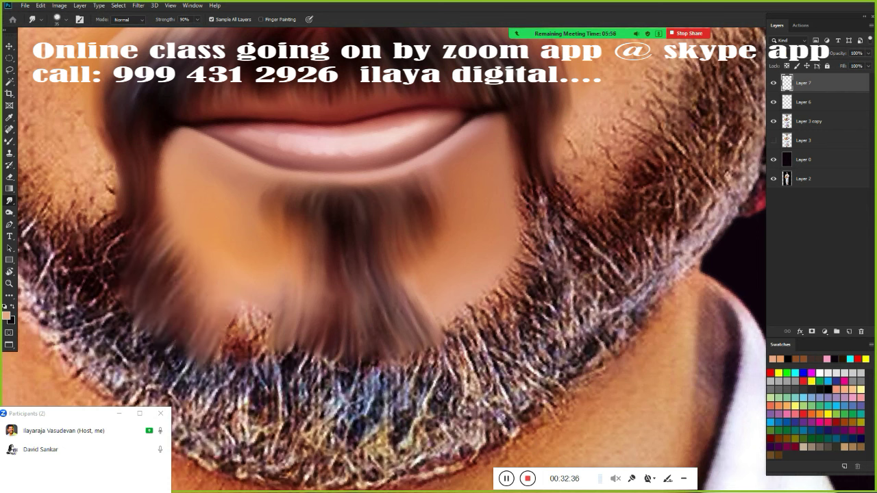
mouse_move(226, 343)
left_mouse_down()
mouse_move(244, 298)
mouse_move(264, 384)
left_mouse_up()
- Blend the goatee's lower and right edges into the surrounding grey beard
left_click_drag(260, 322, 295, 397)
left_click_drag(295, 336, 356, 411)
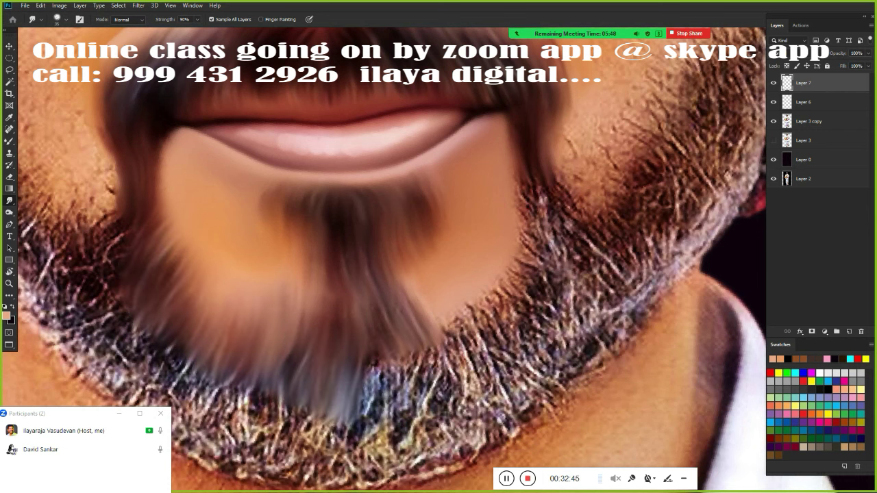
mouse_move(363, 343)
left_mouse_down()
mouse_move(416, 345)
mouse_move(432, 397)
left_mouse_up()
left_click_drag(445, 322, 459, 401)
left_click_drag(473, 301, 500, 377)
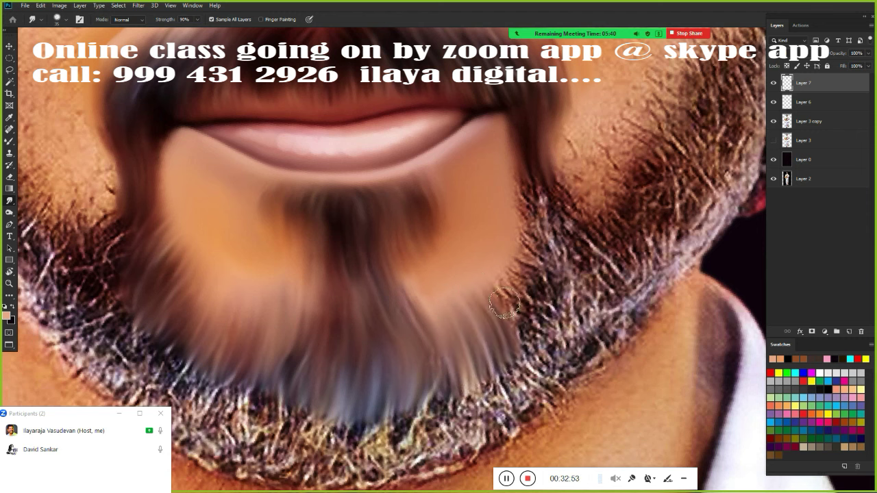
mouse_move(520, 267)
left_mouse_down()
mouse_move(538, 252)
mouse_move(558, 182)
left_mouse_up()
left_click_drag(556, 212, 525, 333)
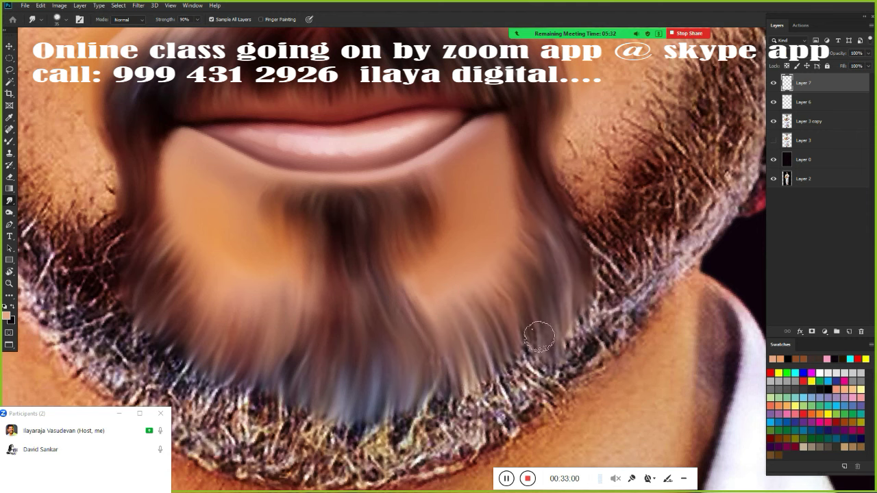
key("ctrl+0")
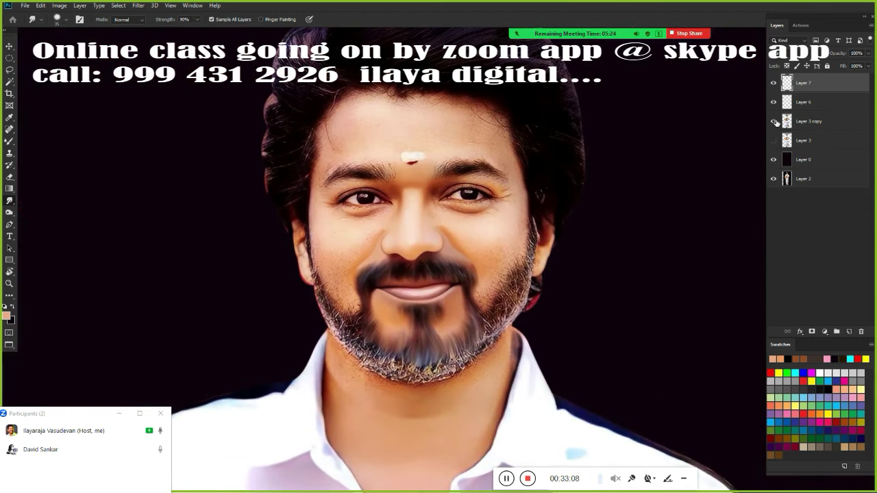
- Briefly hide Layer 3 copy to compare the painted result with the original
left_click(773, 121)
scroll(479, 287, "up", 3)
scroll(452, 303, "up", 2)
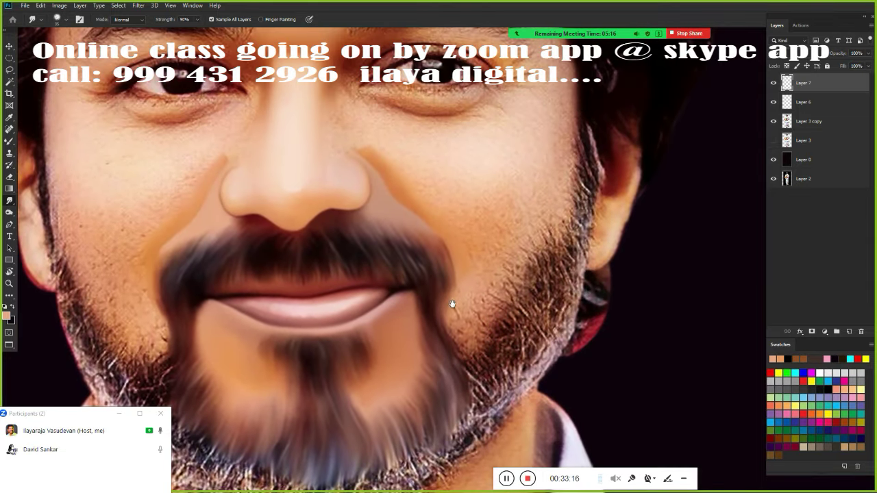
scroll(452, 303, "up", 2)
scroll(534, 308, "up", 3)
scroll(597, 348, "down", 2)
scroll(366, 229, "down", 1)
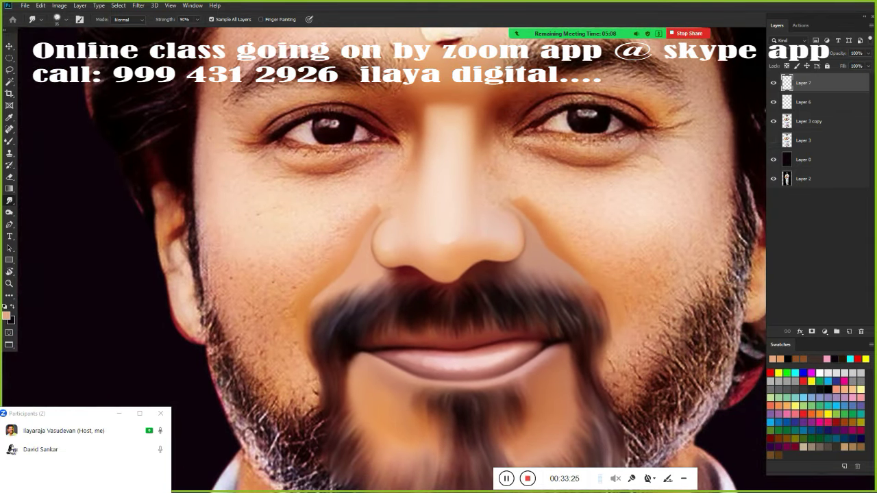
scroll(200, 248, "up", 1)
- Smooth the left cheek skin beside the nose, then delete Layer 6
key("alt+bracketleft")
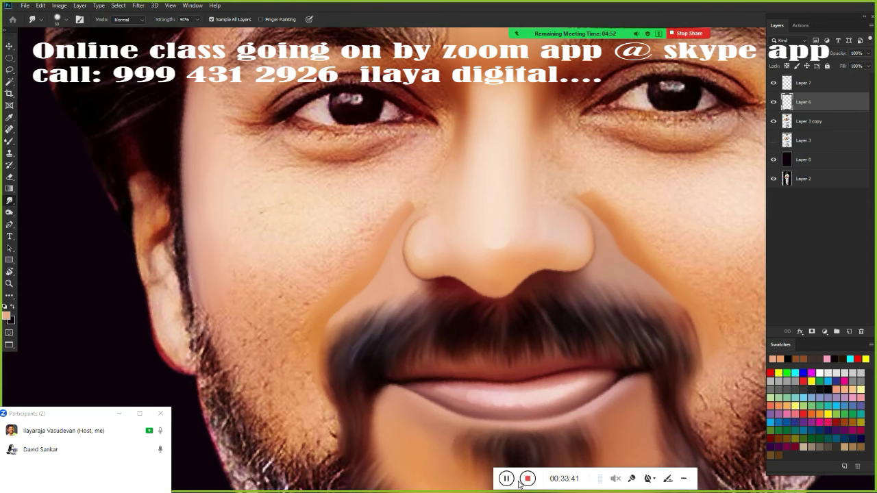
scroll(261, 213, "up", 1)
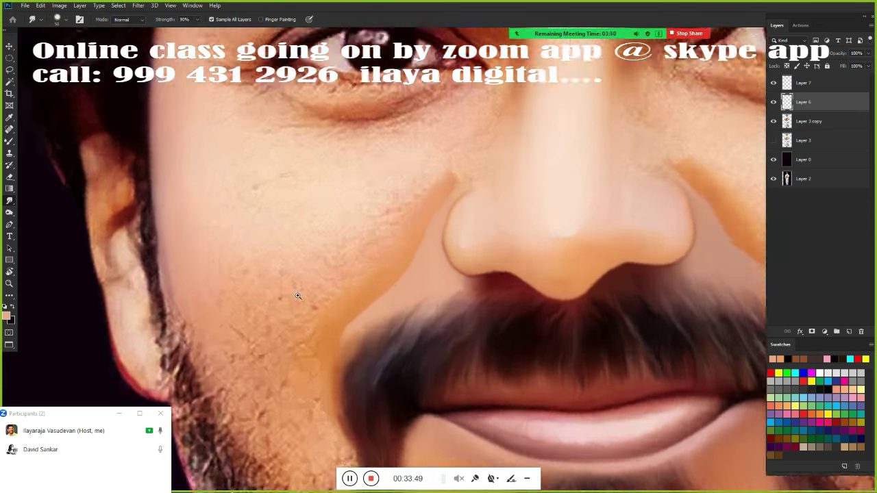
scroll(268, 245, "up", 1)
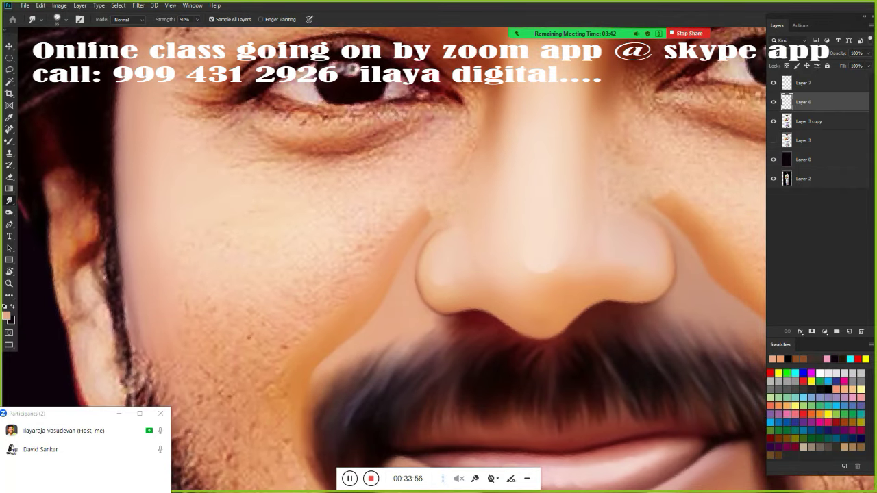
scroll(274, 250, "up", 1)
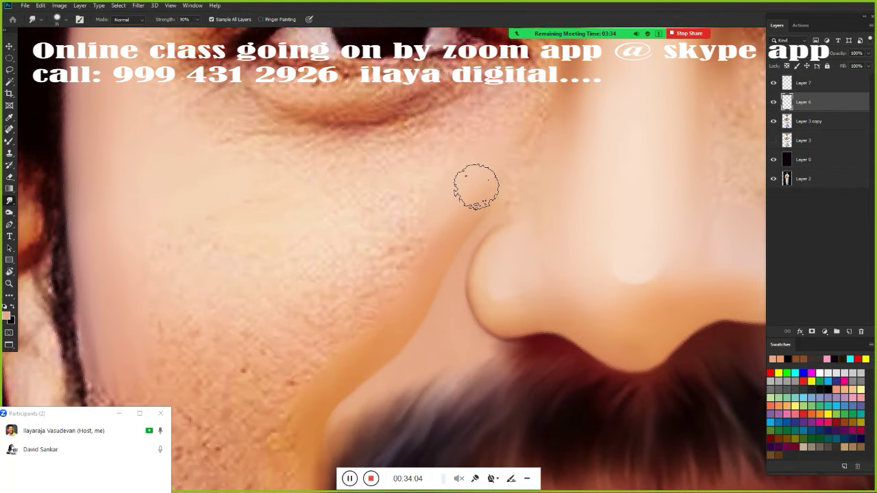
left_click_drag(237, 186, 221, 182)
left_click_drag(293, 339, 381, 187)
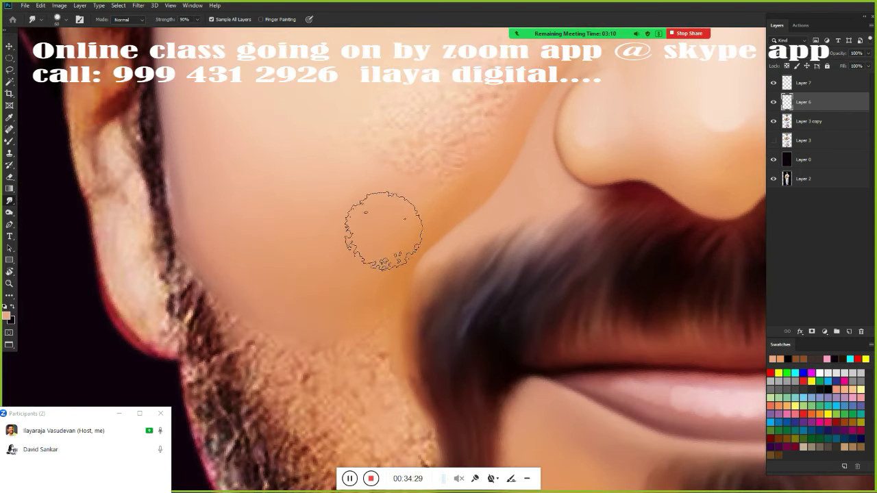
left_click_drag(378, 231, 329, 402)
scroll(390, 260, "down", 3)
scroll(390, 260, "up", 2)
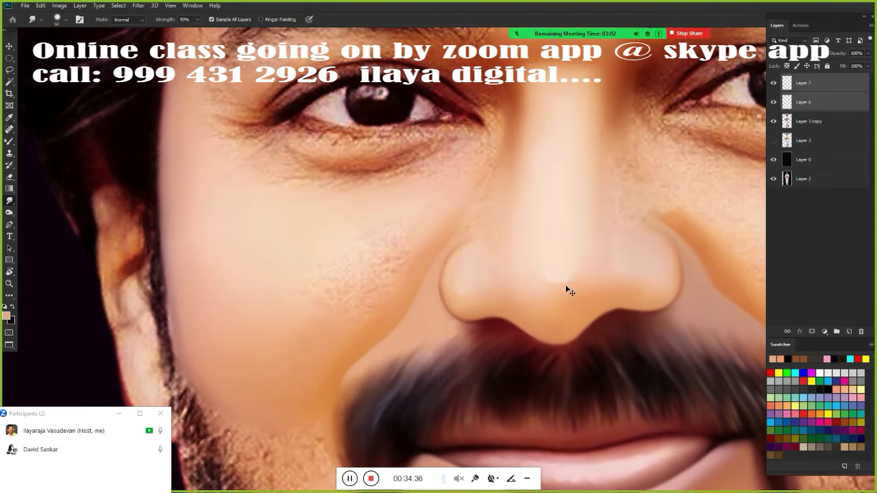
key("Delete")
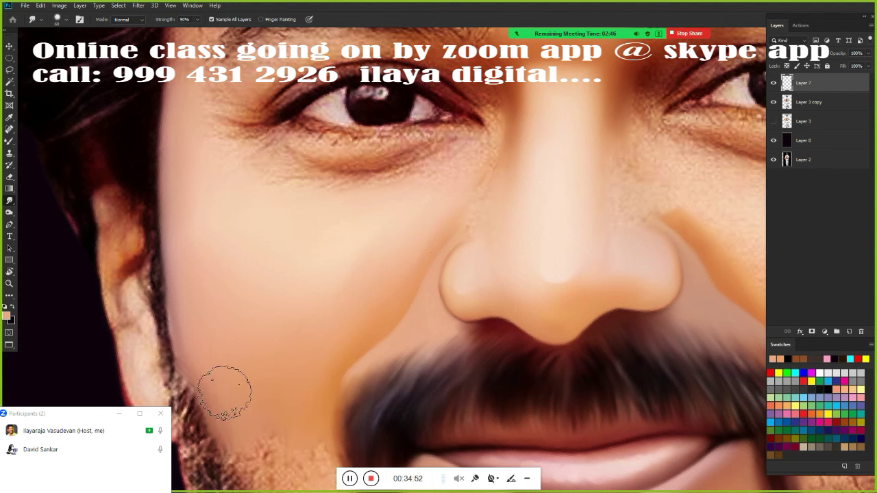
- With the Smudge tool at 90% strength, smooth the cheek between the right eye and beard
scroll(240, 329, "down", 3)
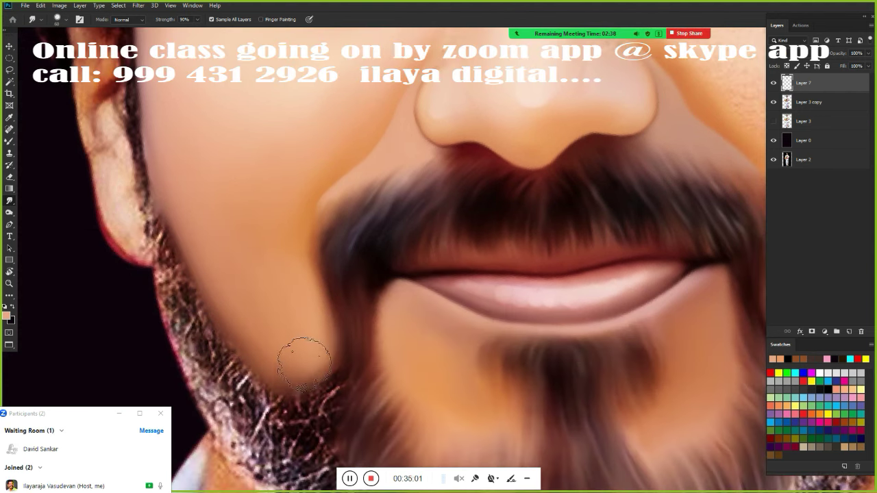
scroll(323, 313, "down", 2)
scroll(323, 314, "down", 1)
key("e")
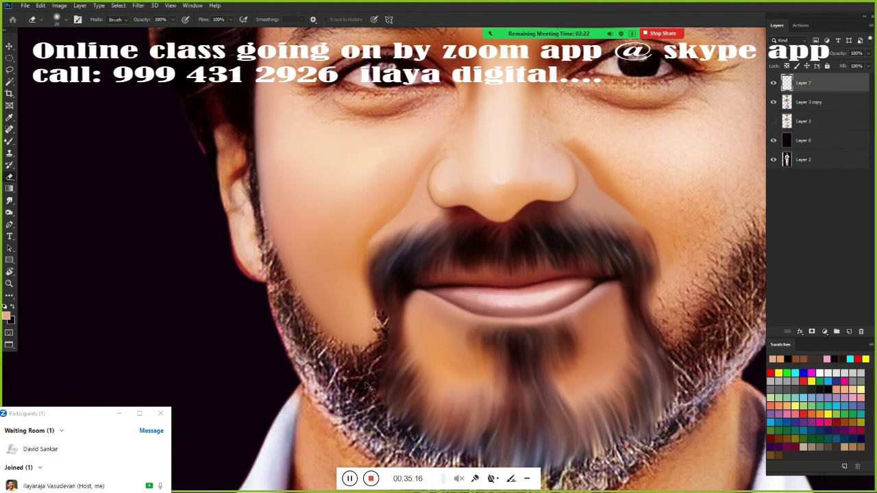
scroll(411, 322, "down", 3)
scroll(497, 294, "up", 1)
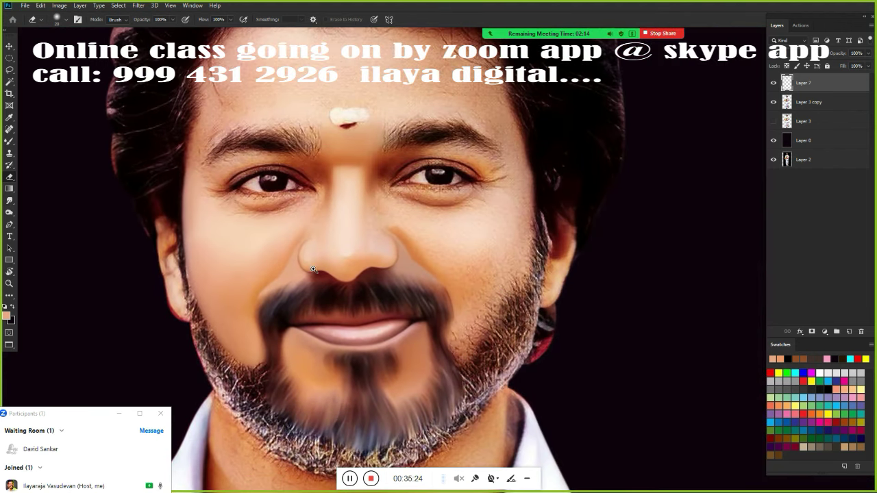
scroll(497, 294, "up", 1)
scroll(497, 294, "up", 2)
key("r")
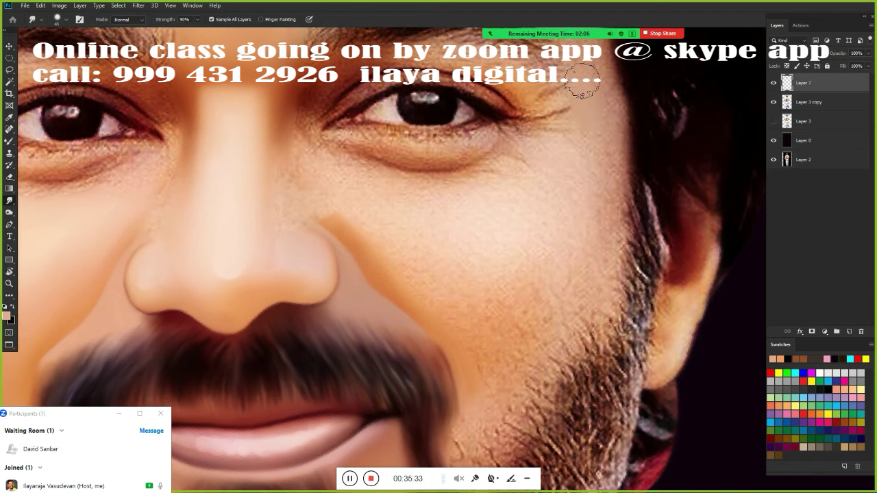
mouse_move(534, 281)
left_mouse_down()
mouse_move(518, 274)
mouse_move(591, 186)
mouse_move(555, 247)
left_mouse_up()
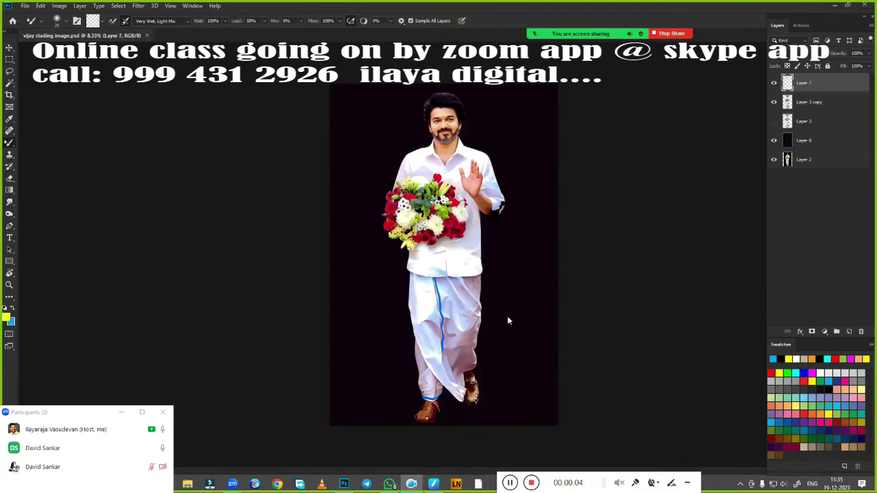
- Smear skin tone into the beard edge along the right jaw
scroll(444, 137, "up", 5)
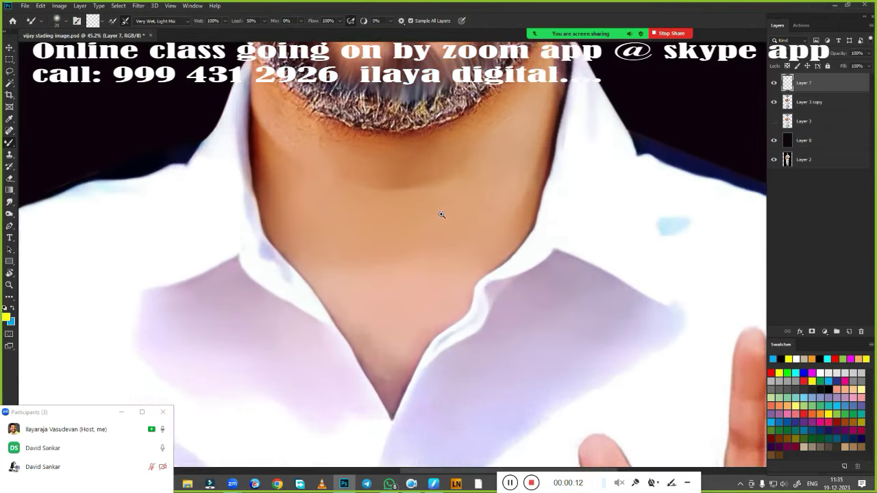
scroll(424, 317, "up", 1)
scroll(424, 316, "up", 1)
scroll(424, 316, "up", 1)
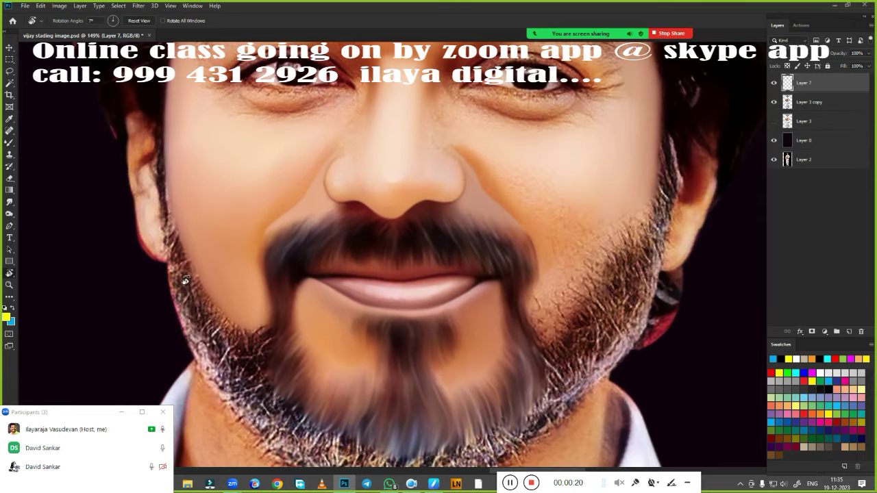
key("e")
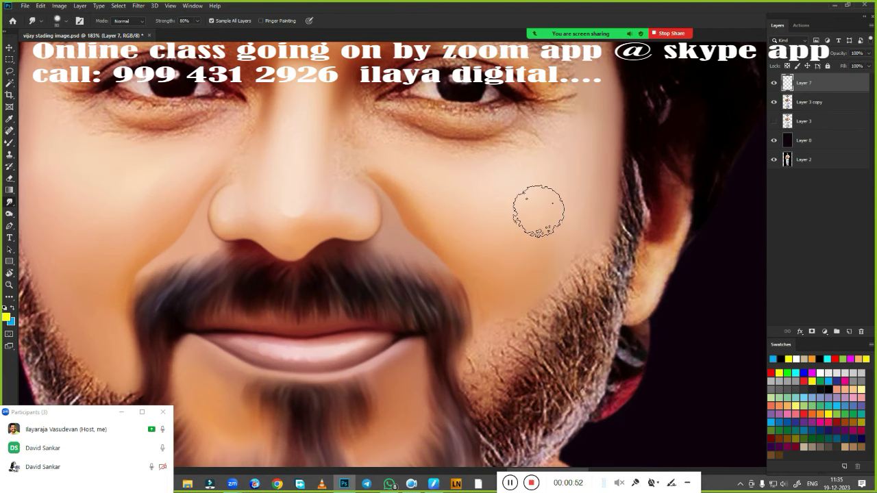
left_click_drag(488, 335, 489, 327)
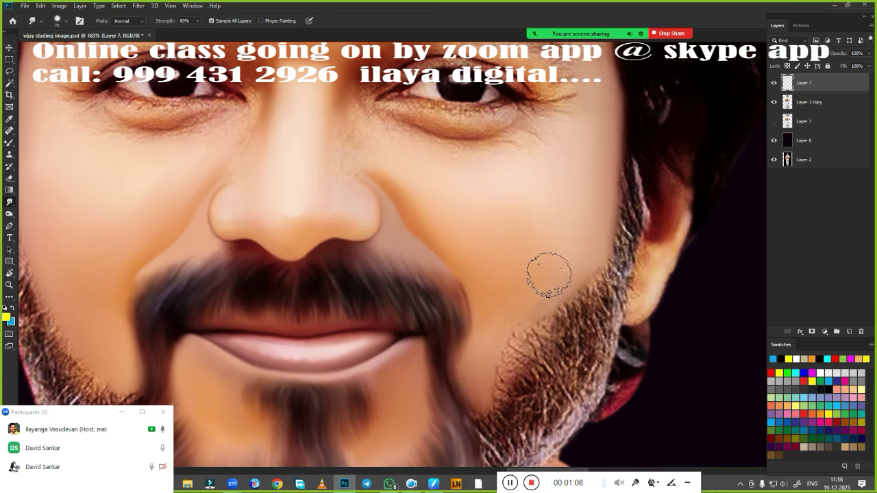
left_click_drag(527, 319, 519, 339)
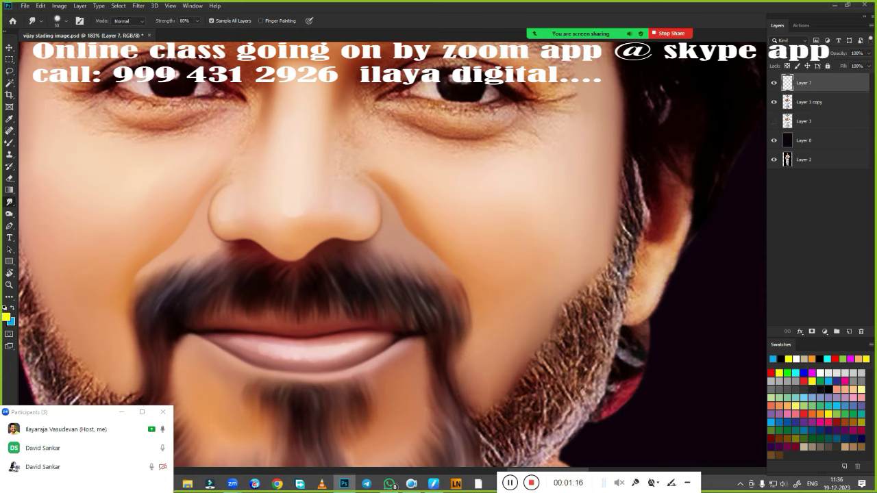
scroll(547, 228, "down", 3)
- Choose an eraser brush and erase stray beard hairs along the jaw edge
right_click(569, 346)
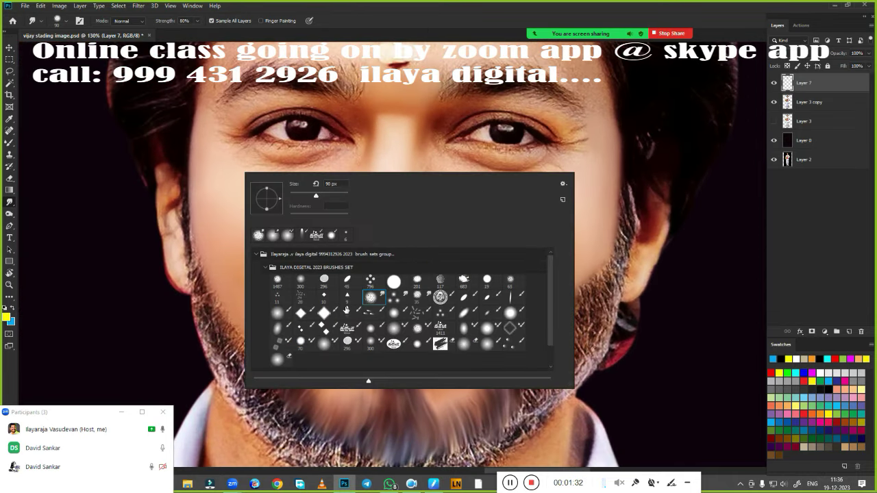
key("Escape")
scroll(539, 335, "up", 3)
key("e")
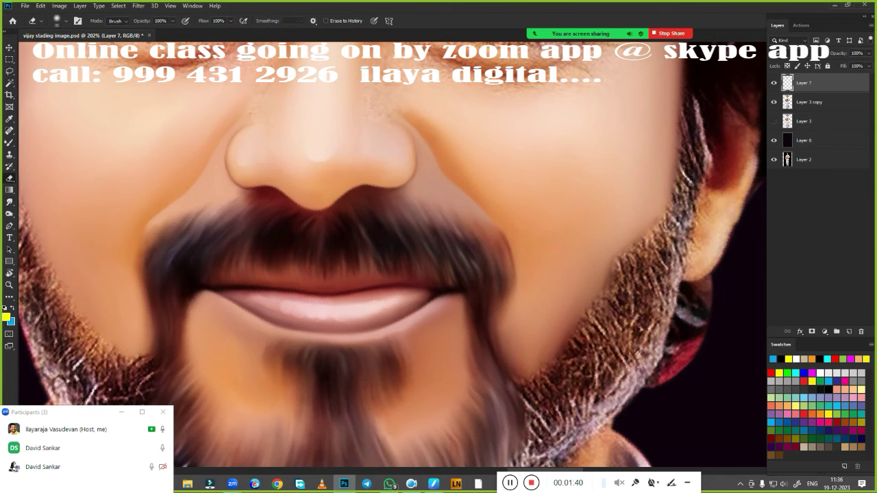
left_click_drag(585, 334, 671, 224)
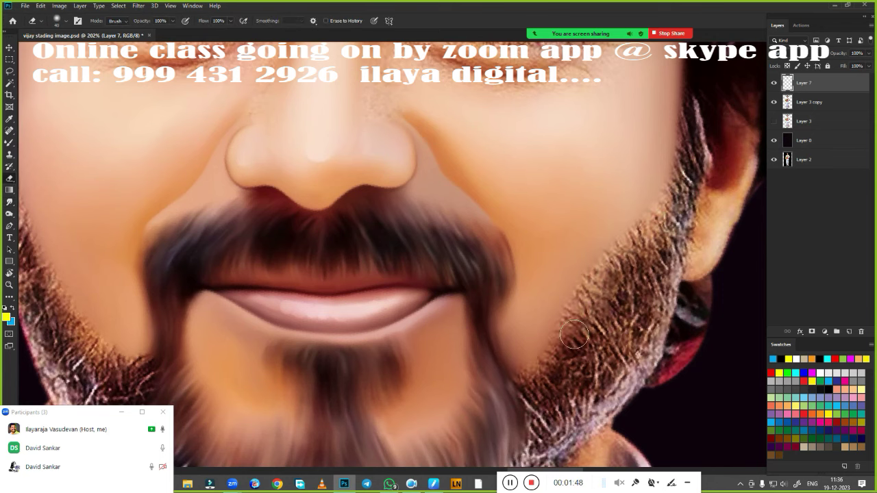
scroll(574, 335, "down", 5)
scroll(480, 301, "up", 2)
scroll(474, 296, "up", 1)
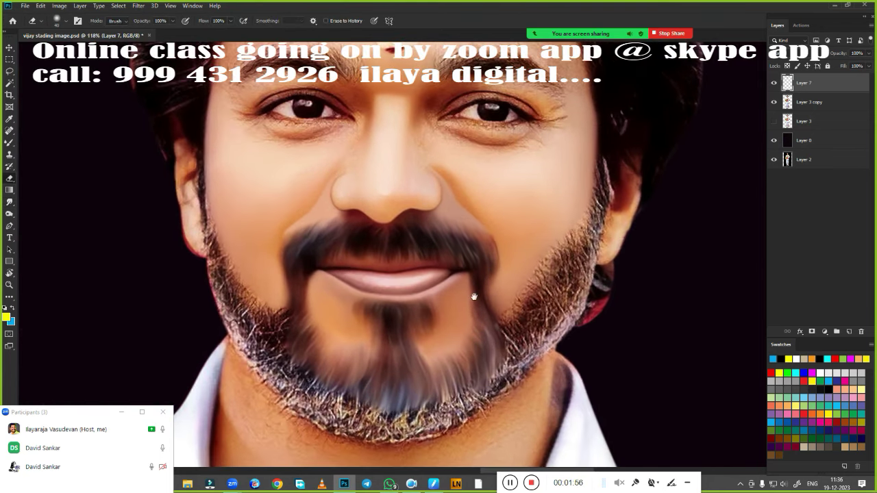
scroll(446, 295, "up", 3)
- Lasso the forehead area and feather the selection
key("l")
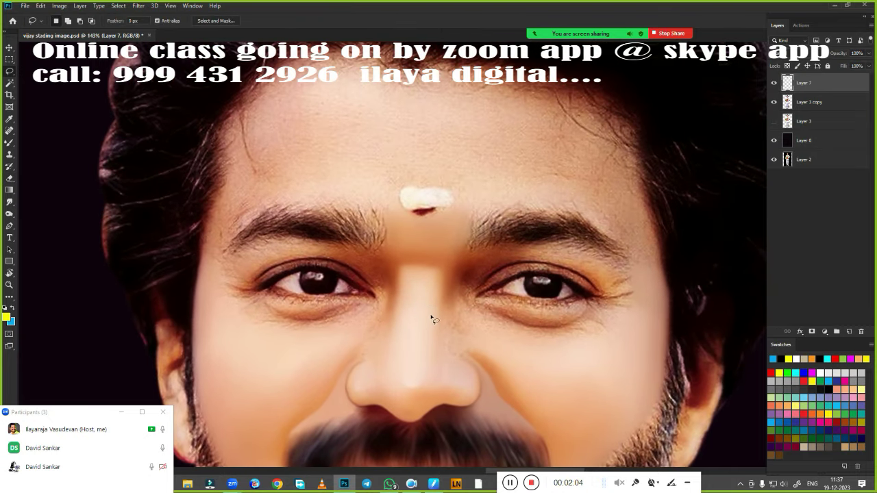
scroll(226, 315, "up", 1)
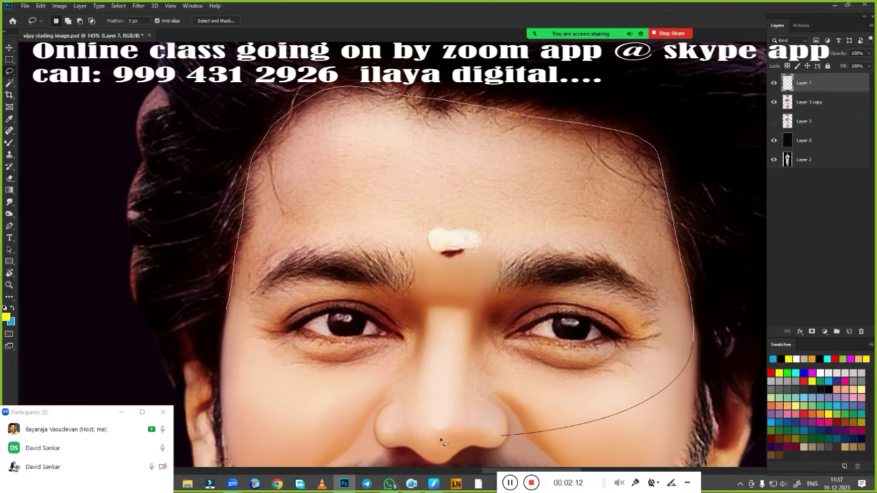
left_click_drag(442, 441, 452, 438)
key("shift+F6")
key("Return")
scroll(328, 164, "up", 2)
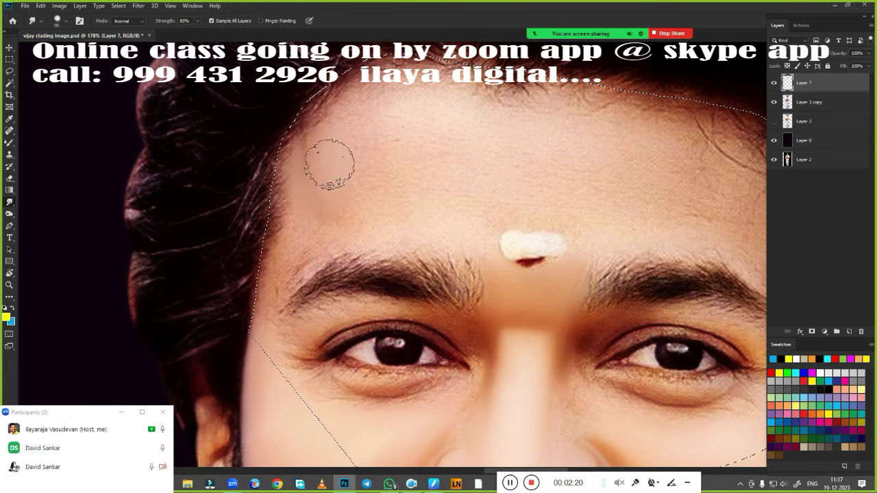
- Smudge the left and right forehead hairline into smooth, lighter painted skin
mouse_move(319, 143)
left_mouse_down()
mouse_move(411, 89)
mouse_move(603, 96)
left_mouse_up()
key("bracketright")
key("bracketright")
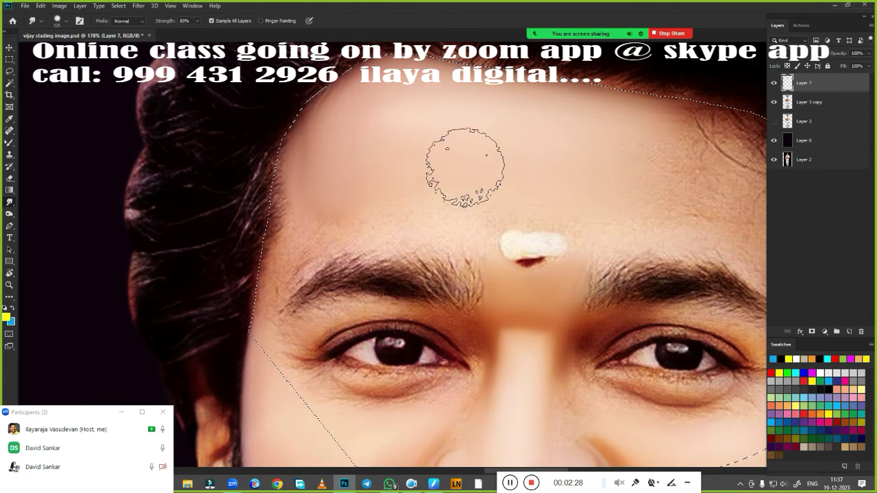
key("bracketleft")
key("bracketleft")
key("bracketleft")
left_click_drag(281, 168, 254, 315)
left_click_drag(267, 240, 343, 89)
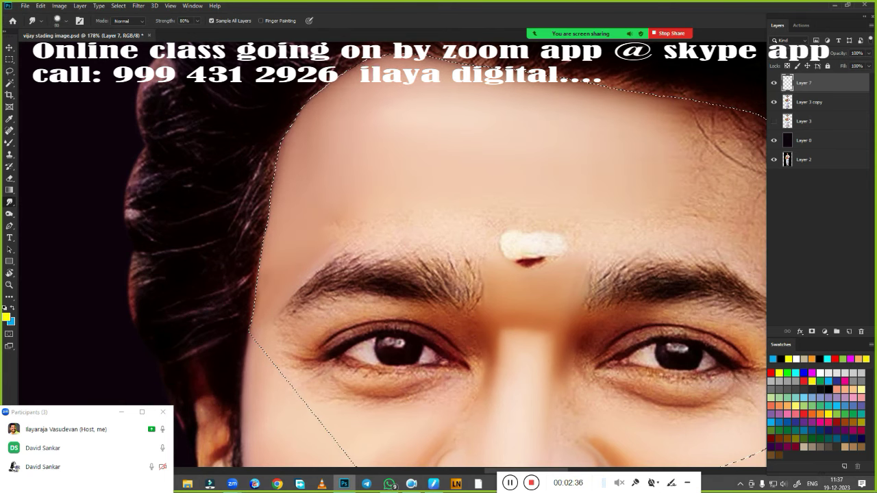
left_click_drag(294, 116, 263, 240)
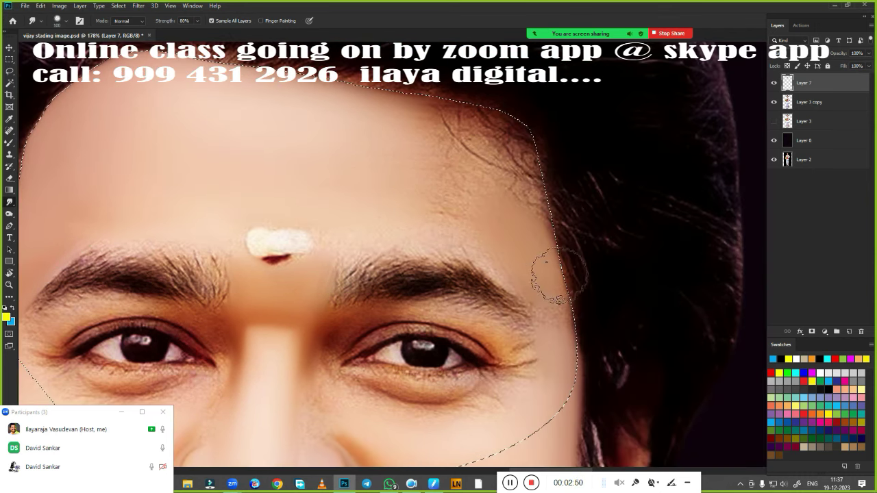
left_click_drag(542, 301, 489, 231)
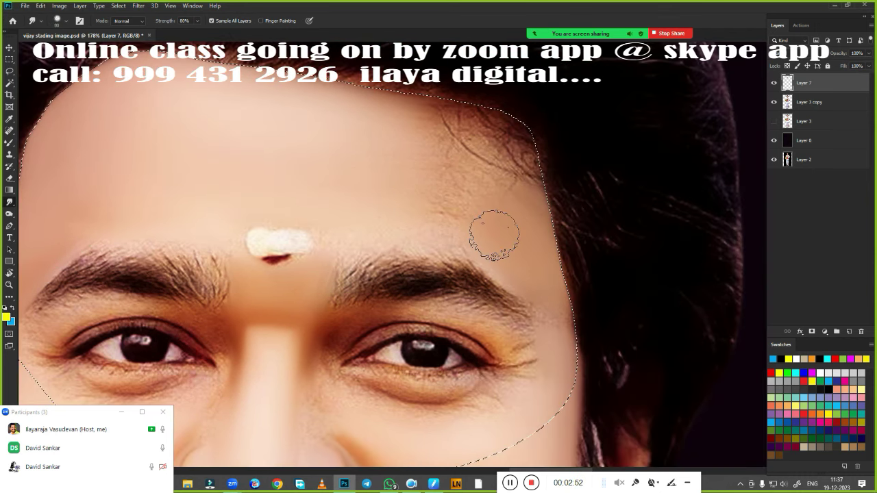
mouse_move(541, 219)
left_mouse_down()
mouse_move(479, 110)
mouse_move(457, 182)
left_mouse_up()
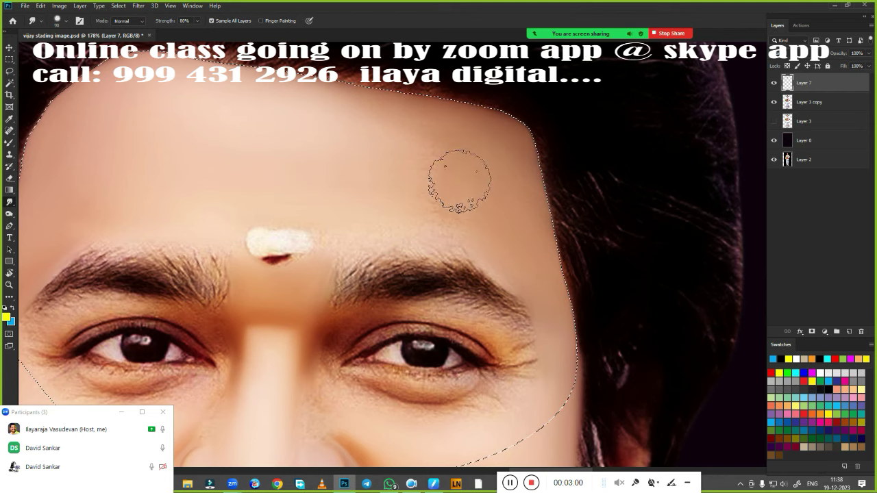
left_click_drag(352, 183, 552, 113)
- Erase stray strokes along the forehead hairline
scroll(416, 274, "down", 3)
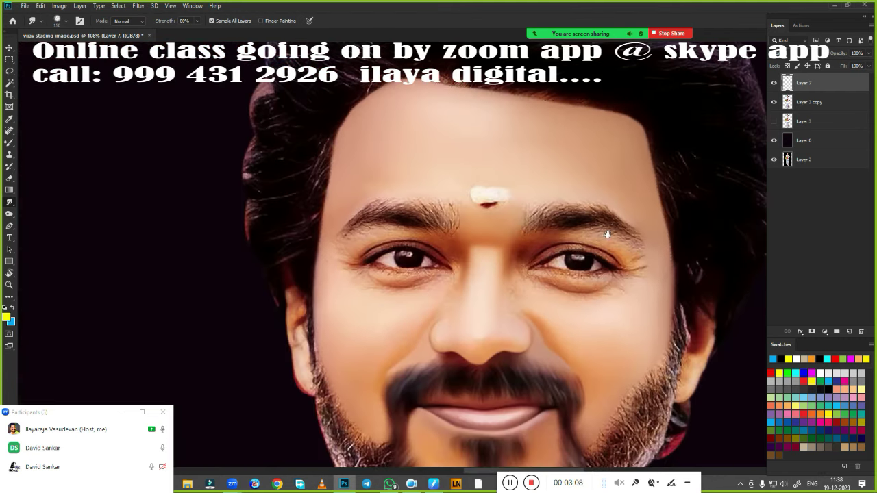
scroll(417, 273, "up", 2)
key("e")
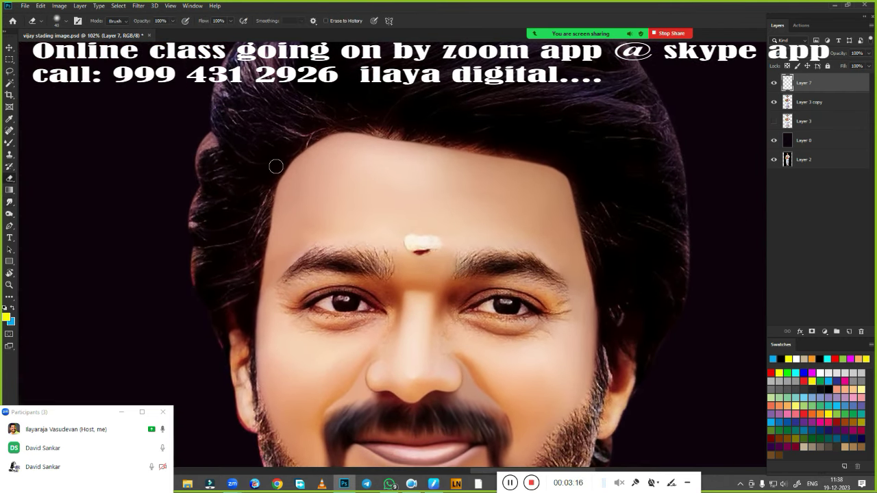
scroll(276, 166, "up", 1)
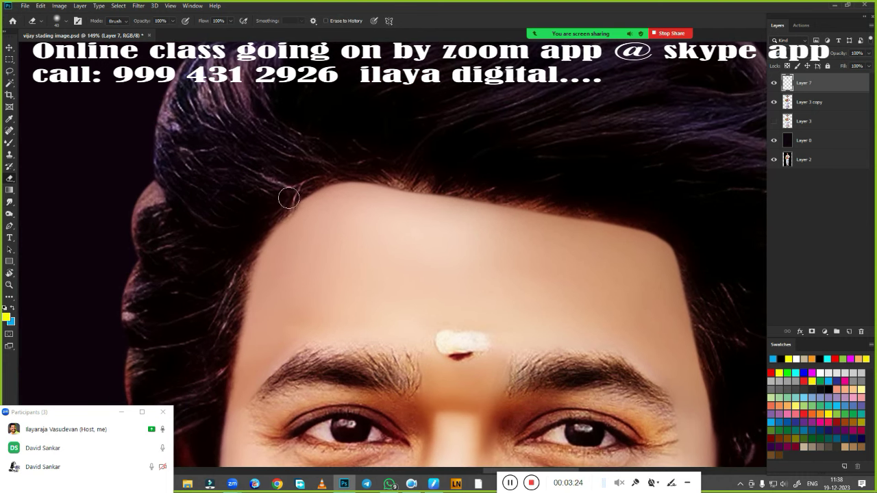
scroll(475, 237, "up", 2)
scroll(475, 237, "right", 3)
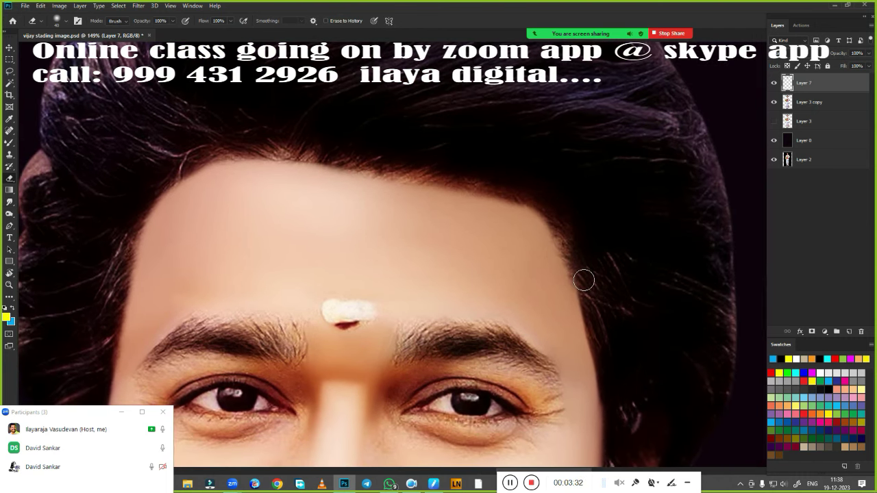
scroll(583, 342, "down", 5)
- Draw a Pen path around the right eye from brow to lower lid
key("p")
scroll(480, 349, "up", 2)
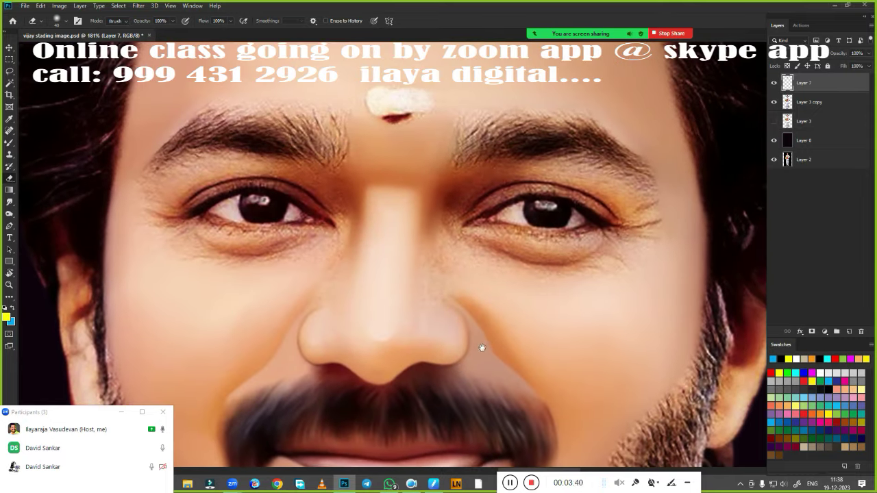
scroll(500, 319, "up", 1)
scroll(515, 354, "up", 1)
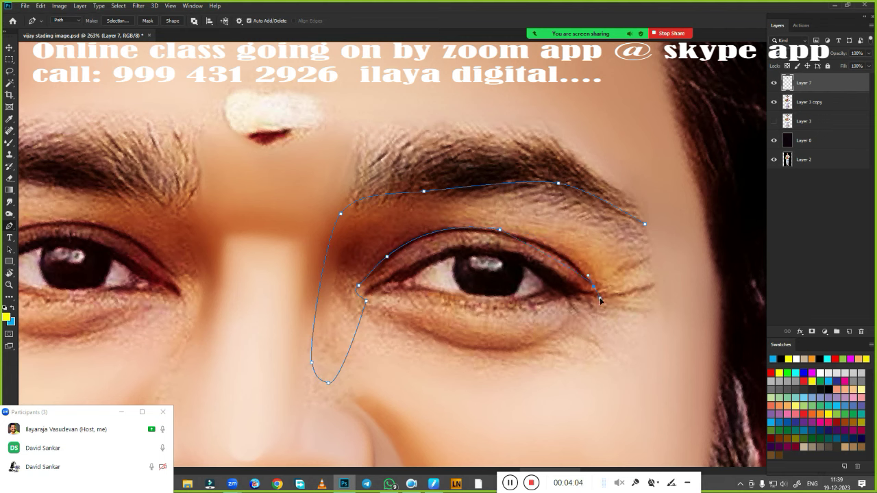
- Turn the eye path into a selection and smudge skin from brow to both eye corners
right_click(616, 313)
key("Return")
scroll(597, 278, "up", 1)
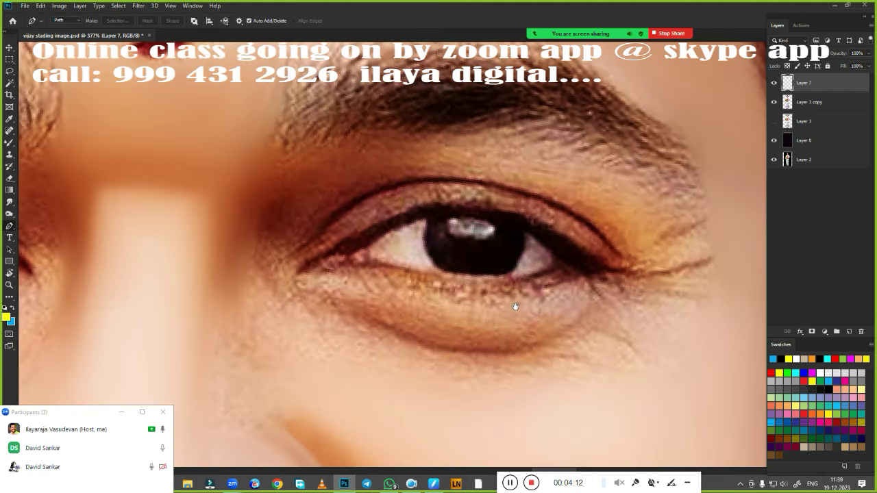
mouse_move(641, 206)
left_mouse_down()
mouse_move(589, 171)
mouse_move(617, 274)
mouse_move(480, 137)
mouse_move(562, 226)
left_mouse_up()
mouse_move(378, 119)
left_mouse_down()
mouse_move(258, 160)
mouse_move(464, 122)
mouse_move(525, 185)
left_mouse_up()
mouse_move(245, 239)
left_mouse_down()
mouse_move(239, 260)
mouse_move(274, 226)
mouse_move(308, 229)
left_mouse_up()
left_click_drag(479, 144, 445, 178)
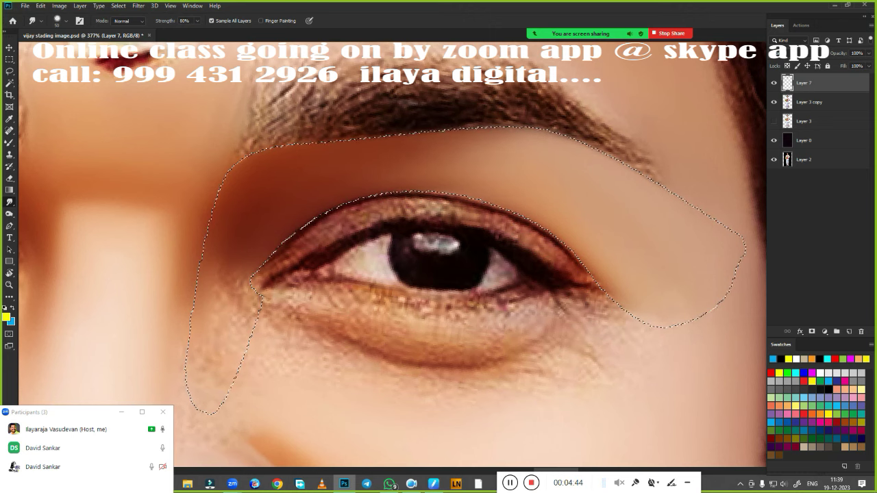
left_click_drag(308, 233, 239, 264)
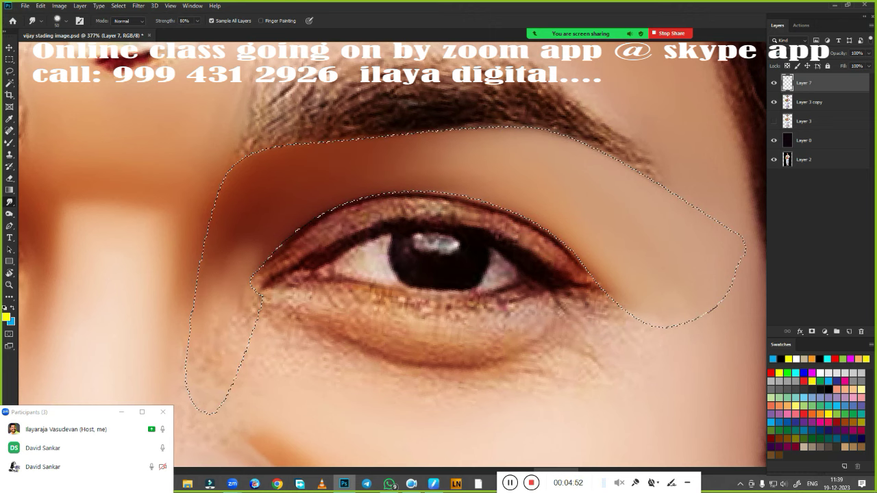
- Soften the eyebrow's lower edge, upper hairs and outer end with the Smudge tool
key("bracketright")
key("bracketright")
key("bracketleft")
key("bracketleft")
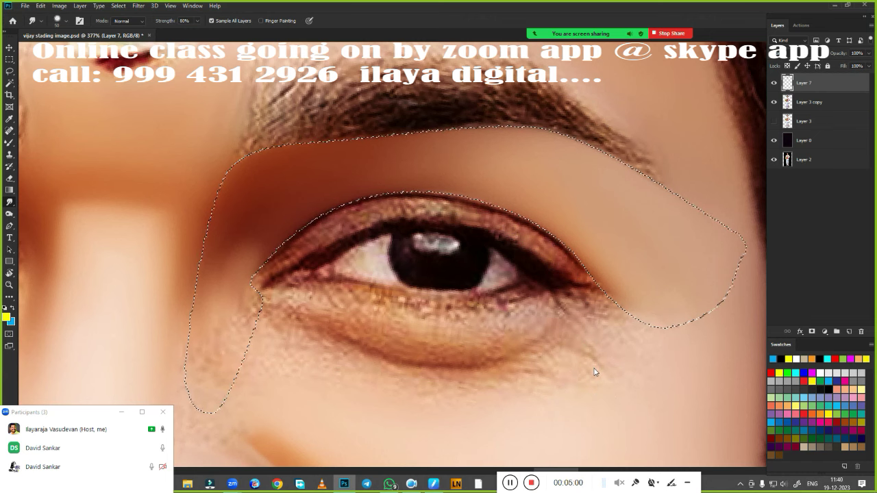
scroll(593, 368, "up", 2)
left_click_drag(250, 193, 610, 237)
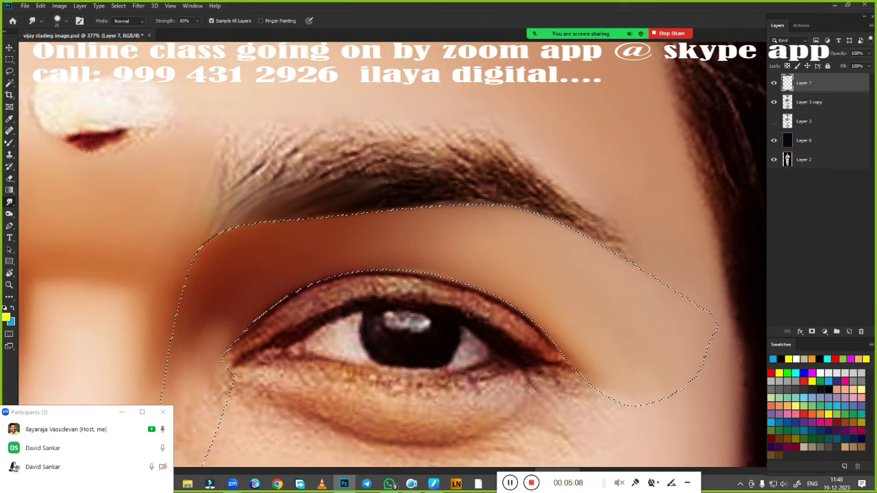
mouse_move(229, 140)
left_mouse_down()
mouse_move(246, 131)
mouse_move(367, 127)
mouse_move(512, 156)
mouse_move(616, 233)
left_mouse_up()
scroll(425, 380, "up", 1)
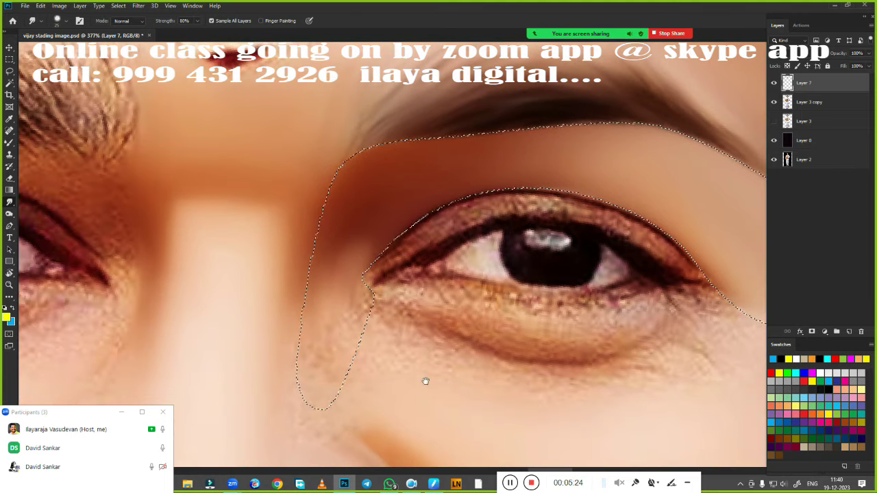
left_click_drag(512, 358, 481, 322)
scroll(480, 323, "up", 1)
- Blend the inner corner, upper lid and outer lash area with a Very Wet, Light Mix Mixer Brush
key("shift+b")
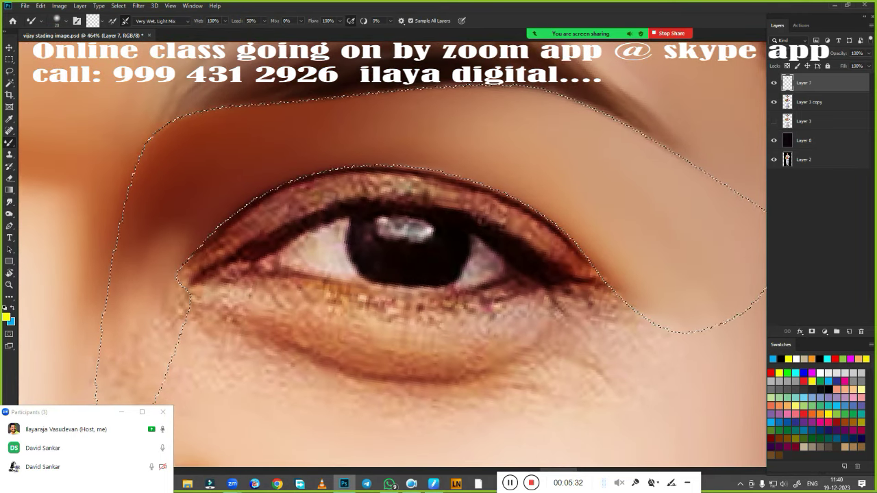
right_click(501, 372)
key("Escape")
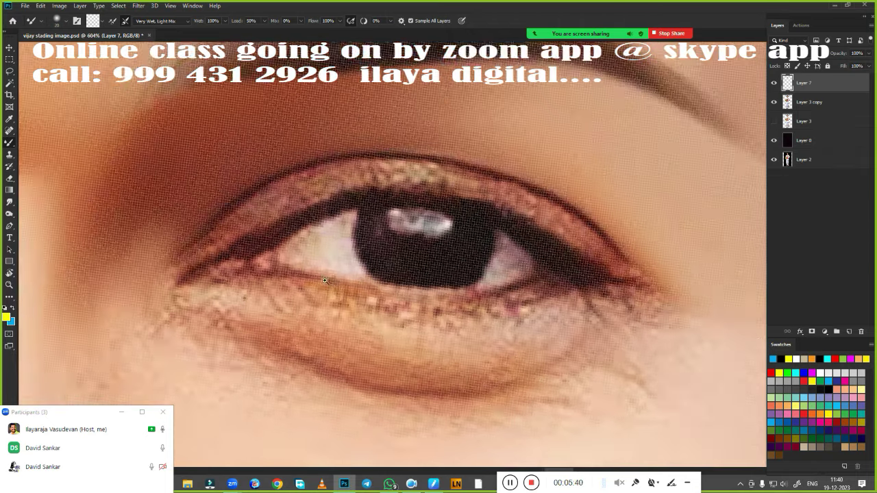
scroll(392, 254, "up", 1)
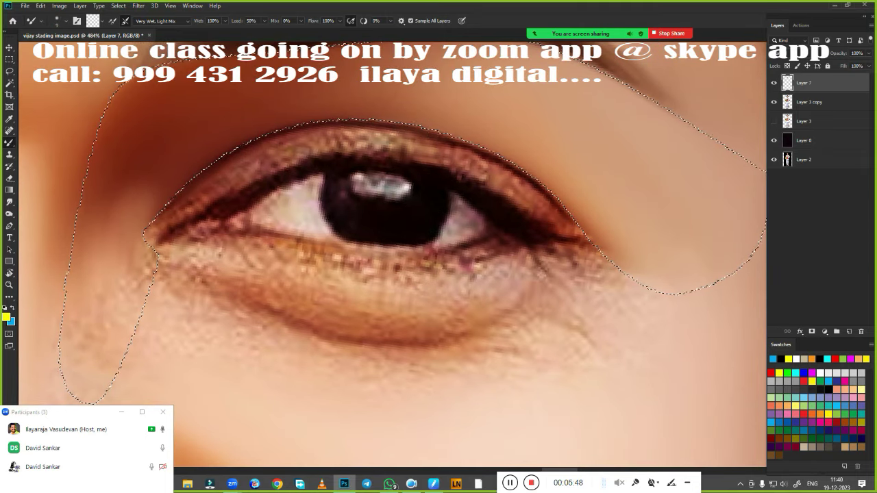
left_click_drag(159, 233, 207, 192)
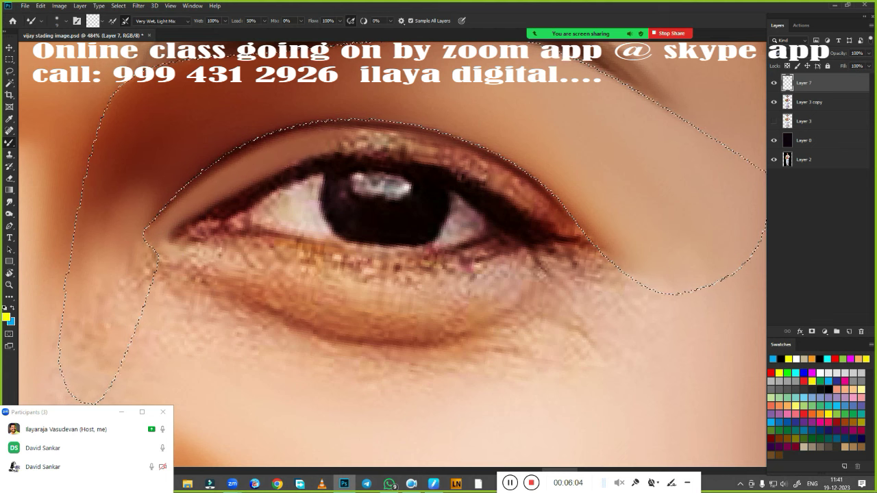
mouse_move(566, 241)
left_mouse_down()
mouse_move(586, 271)
mouse_move(479, 171)
mouse_move(386, 139)
mouse_move(473, 164)
left_mouse_up()
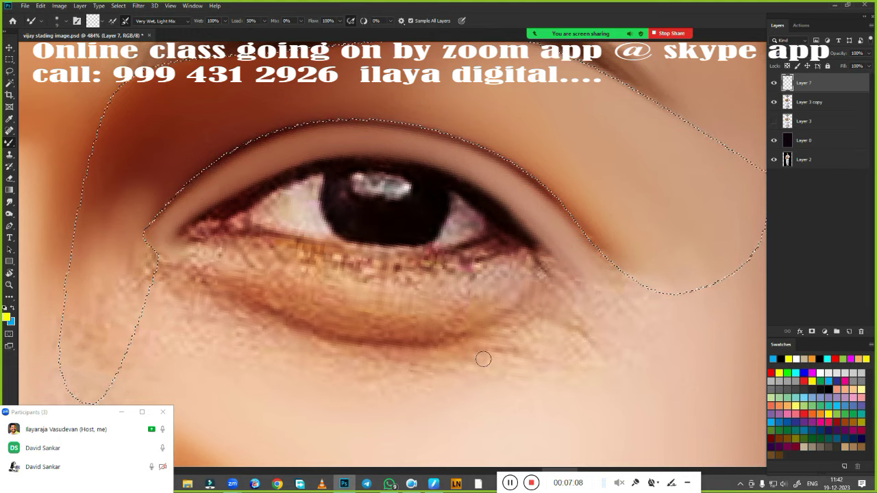
- Smudge skin into the brow's lower edge and the crease beside the outer eye corner
scroll(507, 405, "down", 5)
scroll(506, 406, "up", 3)
key("r")
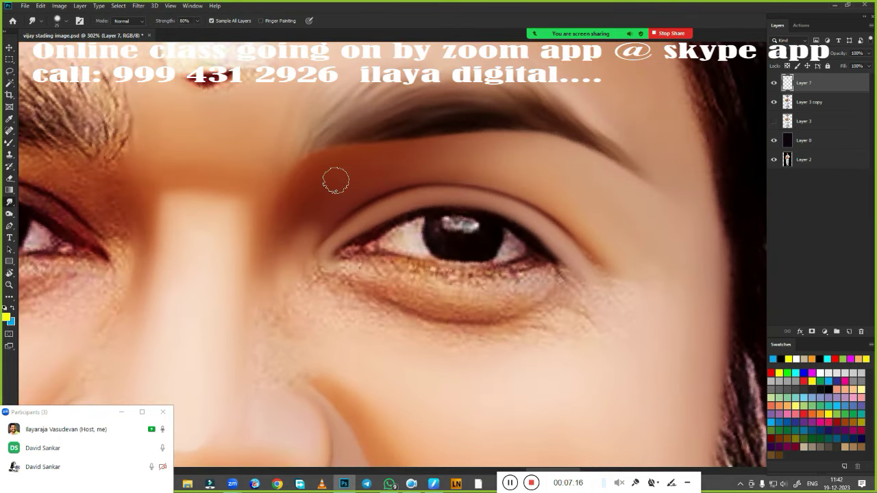
mouse_move(302, 157)
left_mouse_down()
mouse_move(512, 131)
mouse_move(631, 167)
left_mouse_up()
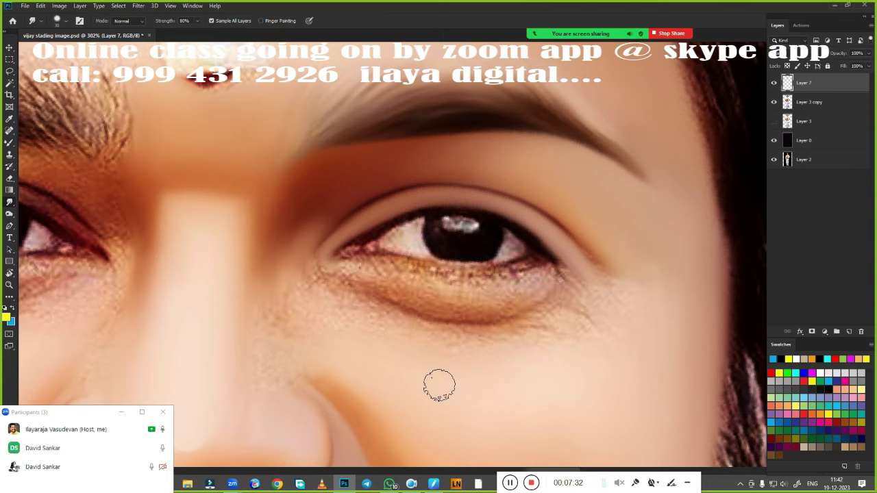
scroll(421, 323, "down", 3)
scroll(495, 372, "up", 4)
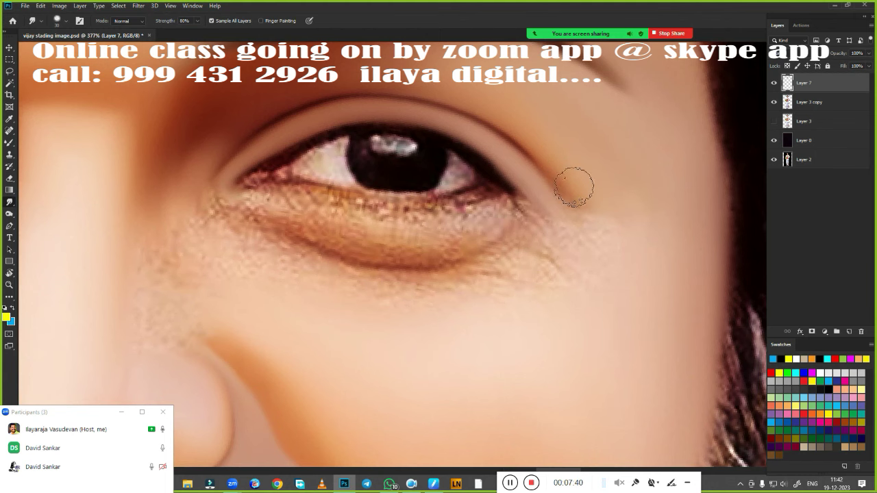
left_click_drag(532, 205, 574, 220)
- Draw a closed Pen path around the puffy skin under the right eye
key("p")
scroll(372, 374, "down", 3)
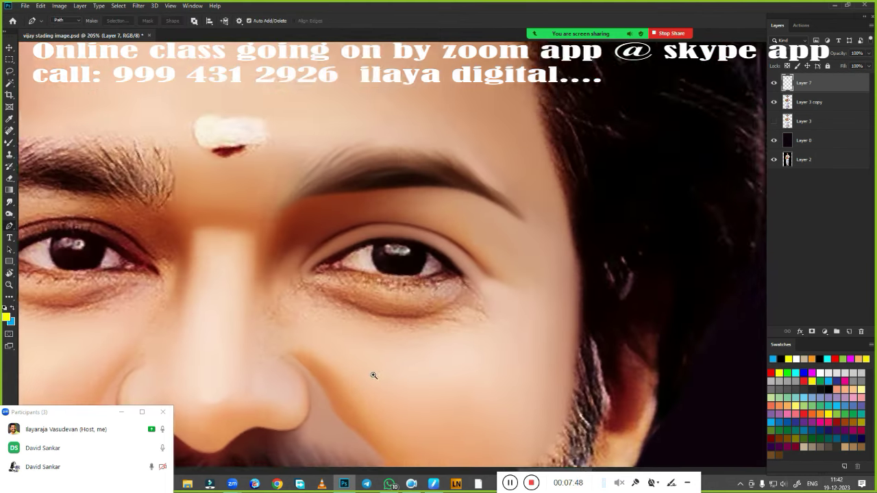
scroll(444, 329, "up", 4)
left_click(341, 214)
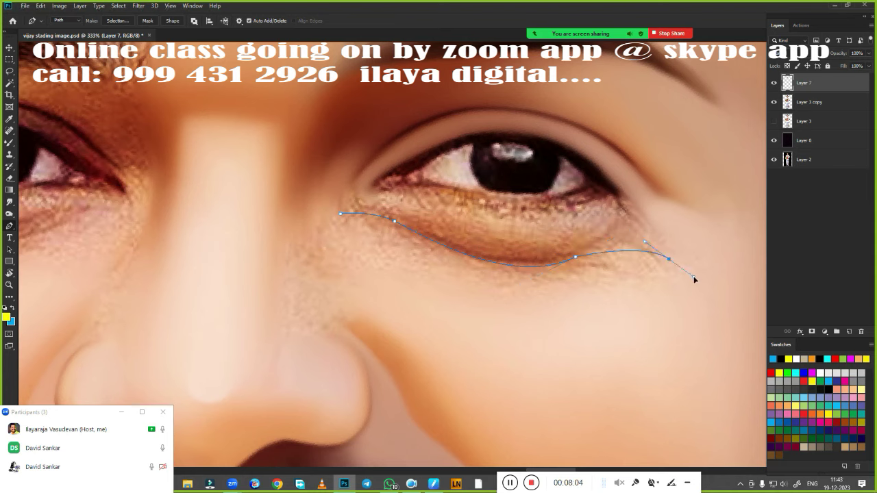
key("ctrl+z")
left_click_drag(607, 241, 623, 235)
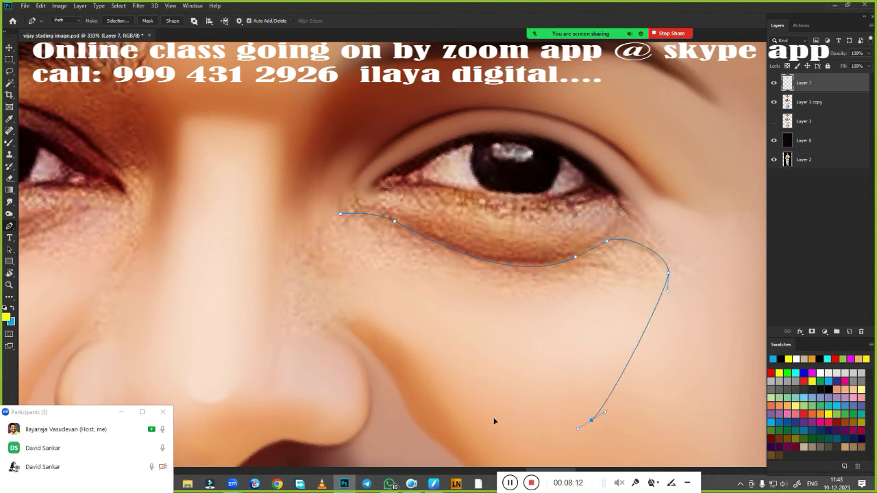
left_click(724, 147)
left_click(542, 65)
left_click(340, 213)
- Convert the under-eye path to a feathered selection and blend it smooth with the Mixer Brush
key("ctrl+Return")
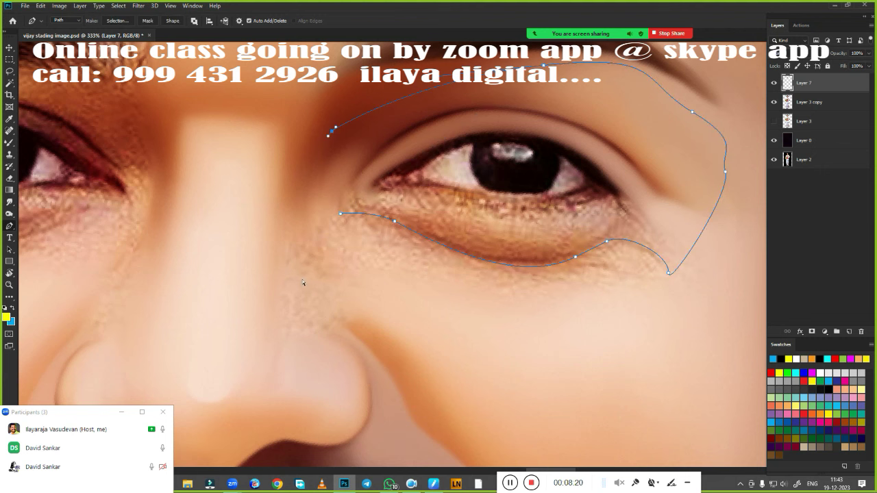
key("shift+F6")
key("Return")
scroll(637, 137, "up", 2)
key("b")
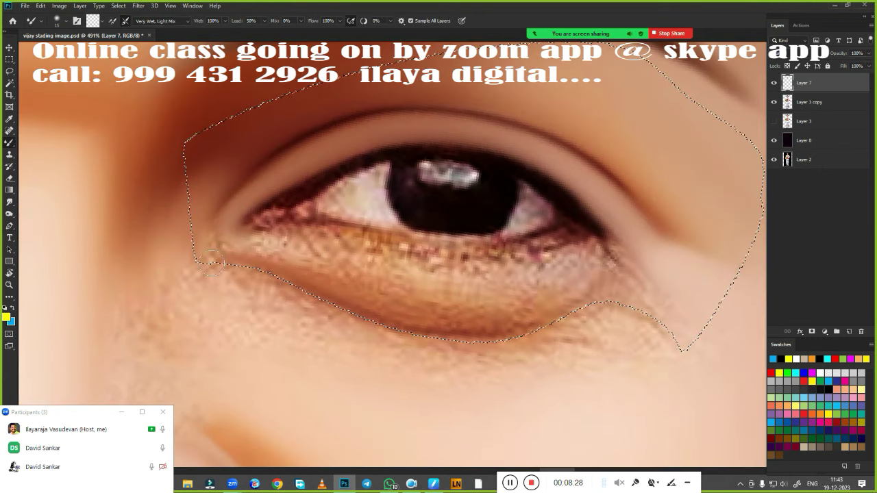
left_click_drag(411, 322, 589, 308)
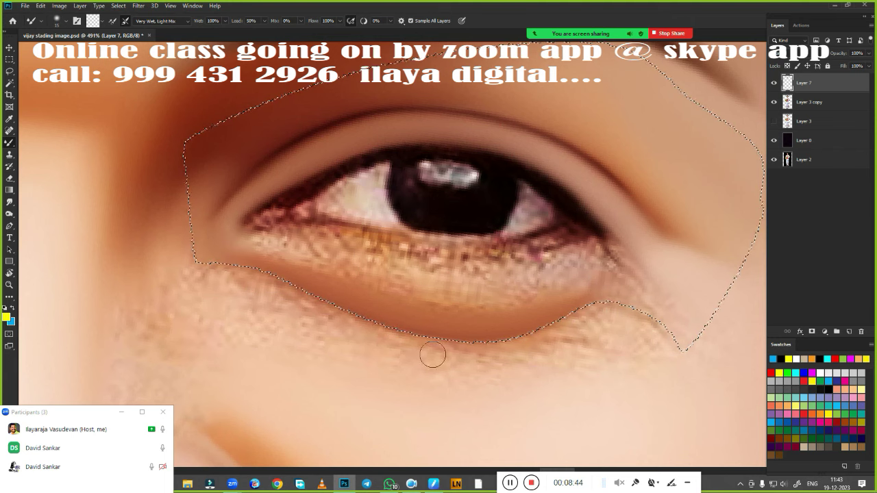
- Recentre and rotate the canvas view on the right eye, ready for a new path
scroll(519, 322, "down", 2)
scroll(595, 283, "down", 3)
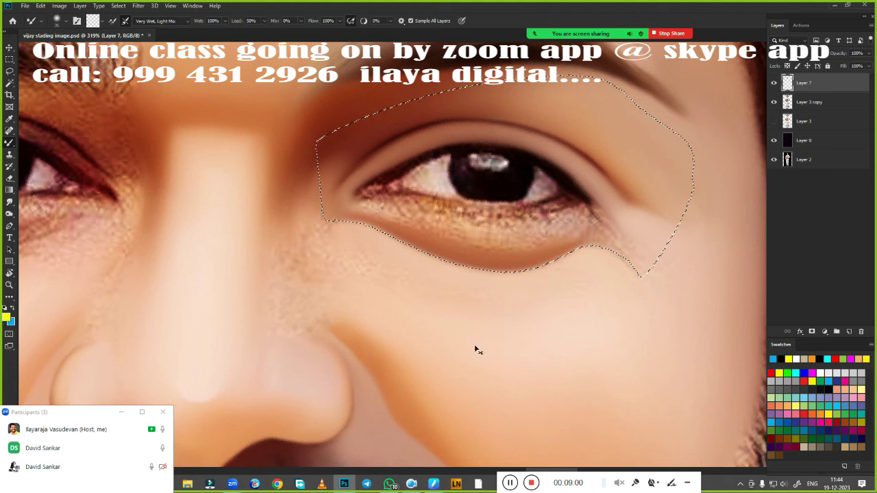
scroll(476, 350, "down", 5)
scroll(536, 381, "up", 4)
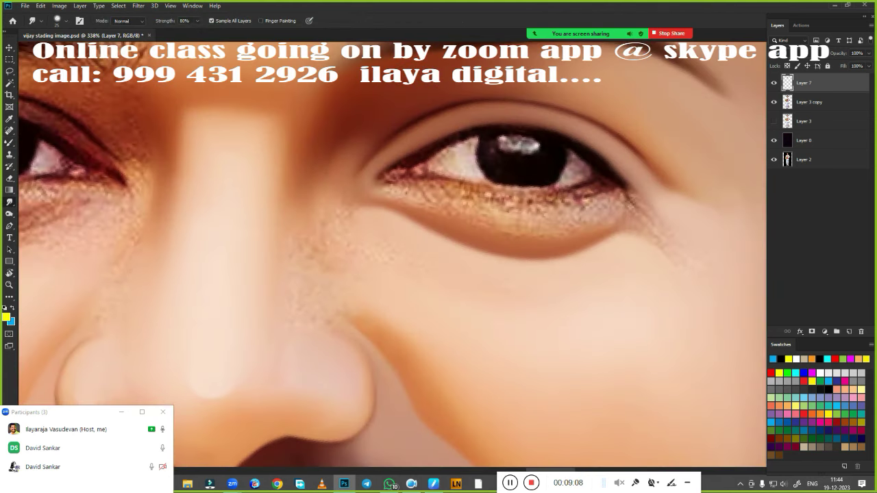
key("r")
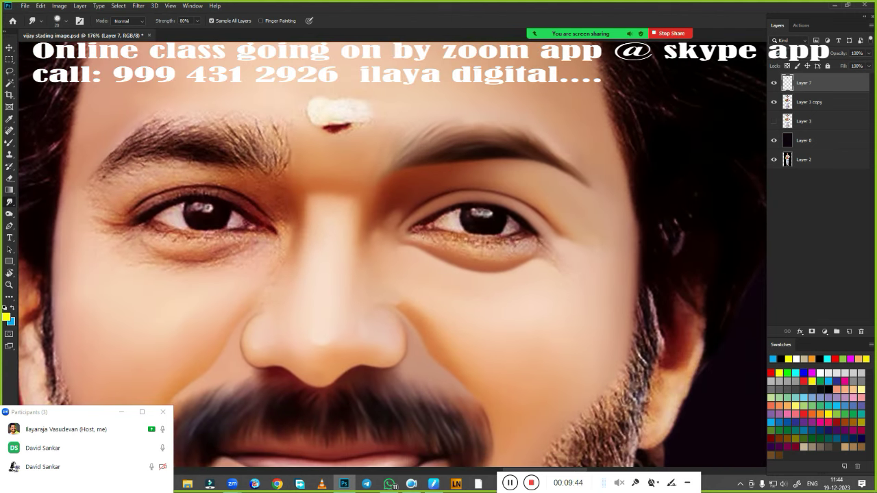
left_click_drag(545, 340, 548, 341)
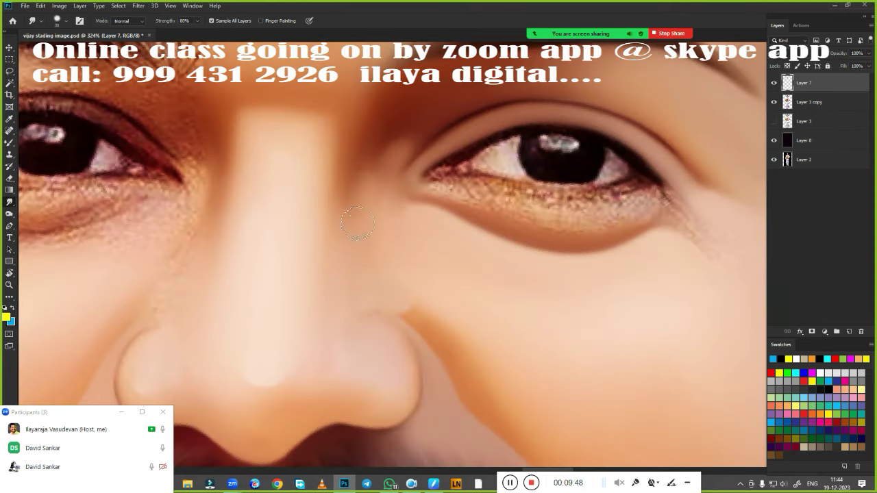
left_click_drag(551, 308, 396, 316)
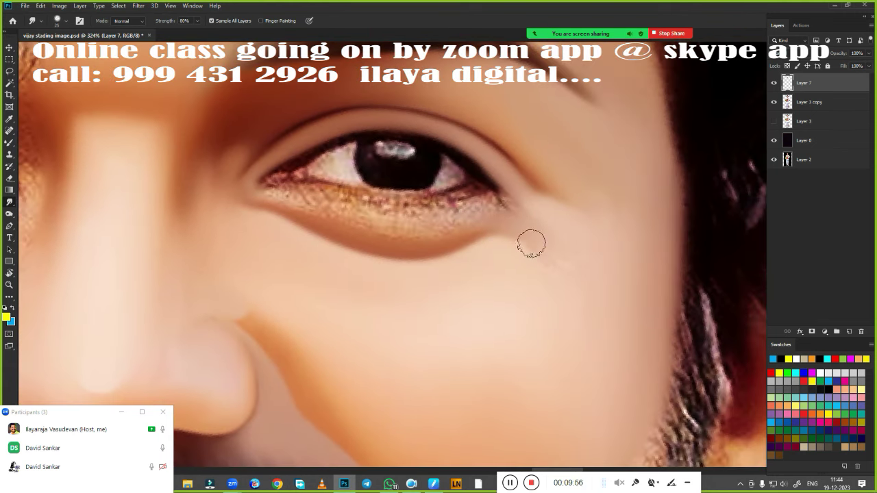
scroll(497, 358, "down", 2)
scroll(497, 358, "up", 4)
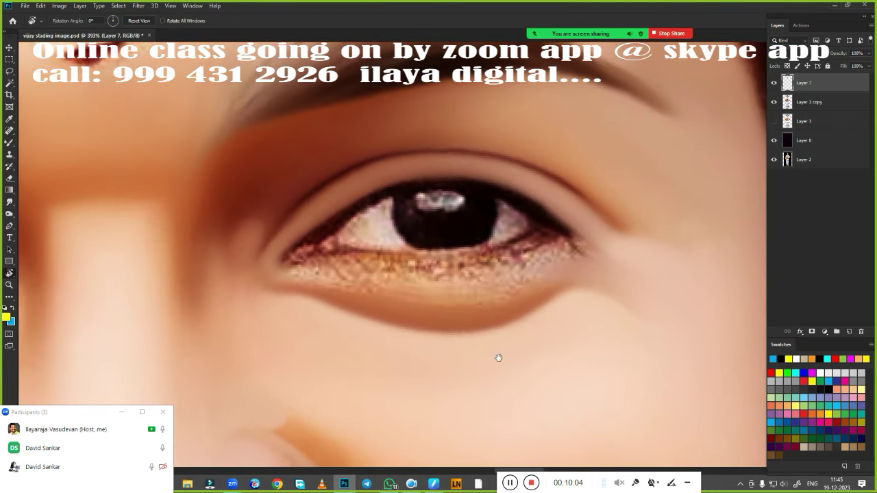
key("r")
key("r")
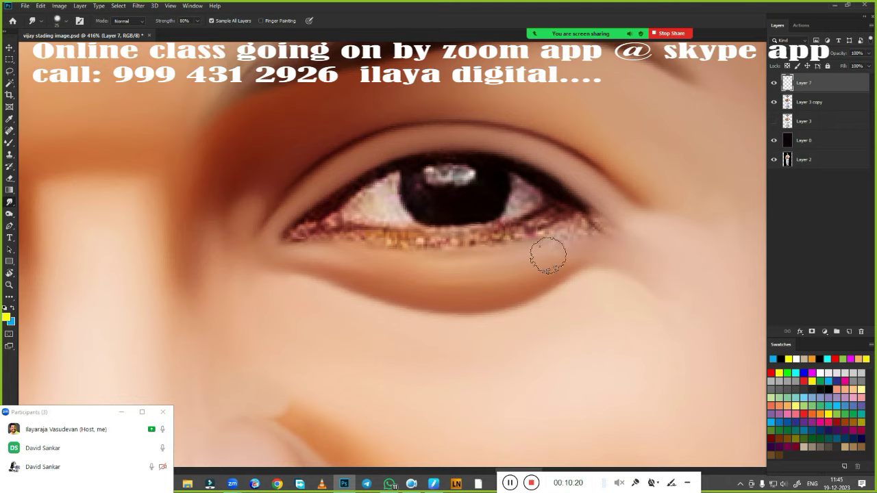
scroll(395, 333, "down", 3)
scroll(411, 336, "up", 3)
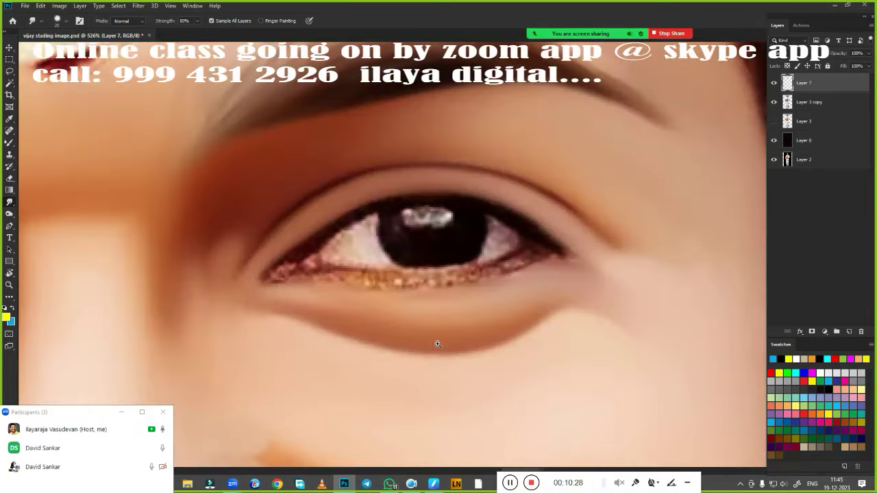
scroll(434, 344, "up", 2)
key("p")
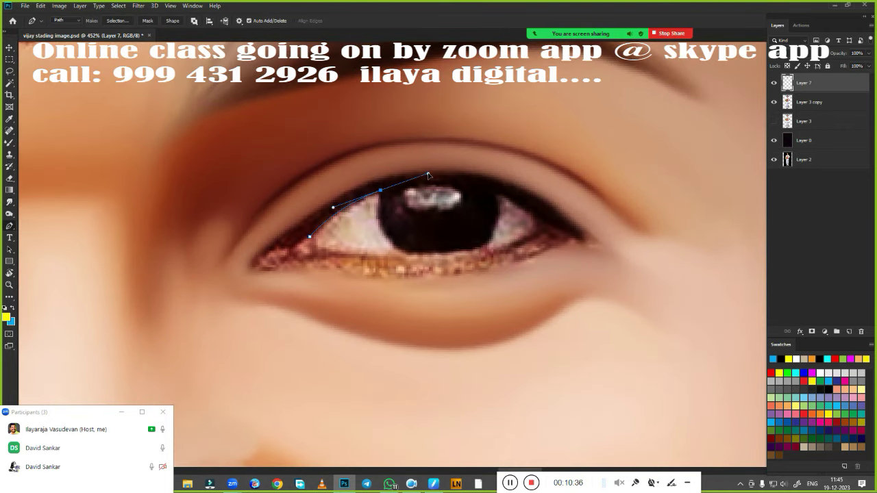
- Select the eye white from its path and set the Mixer Brush colour to pale cyan
left_click_drag(498, 196, 552, 219)
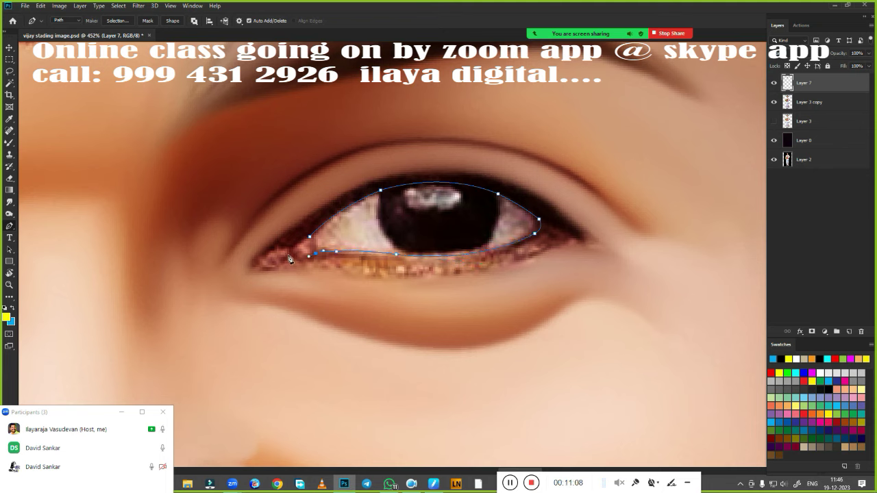
key("ctrl+Return")
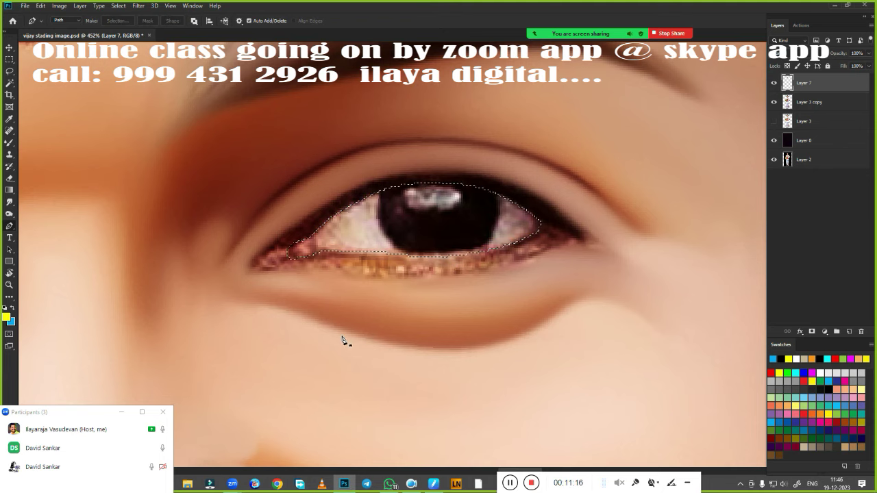
key("b")
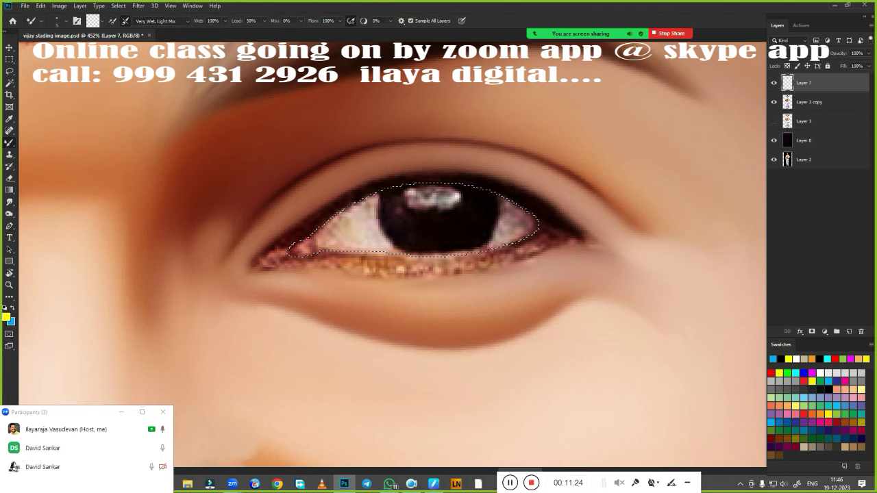
left_click(6, 316)
left_click(638, 178)
left_click(528, 121)
left_click(726, 113)
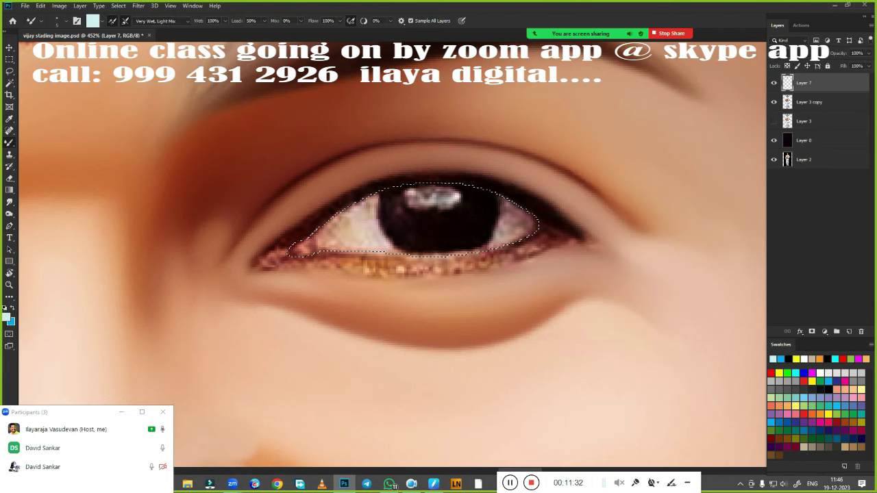
- Paint pale cyan over the eye white and smooth the lash texture under the lower lid
mouse_move(371, 244)
left_mouse_down()
mouse_move(329, 223)
mouse_move(336, 233)
mouse_move(356, 214)
mouse_move(384, 236)
left_mouse_up()
left_click_drag(487, 239, 502, 198)
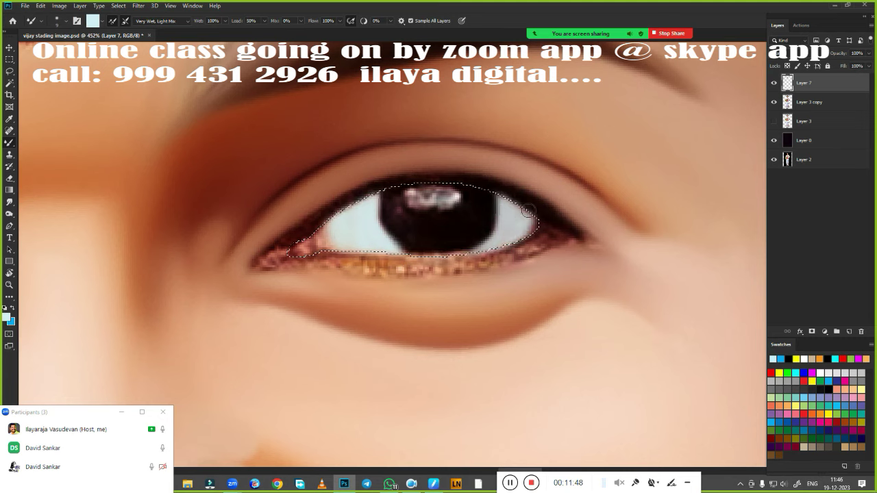
mouse_move(335, 221)
left_mouse_down()
mouse_move(310, 238)
mouse_move(326, 246)
left_mouse_up()
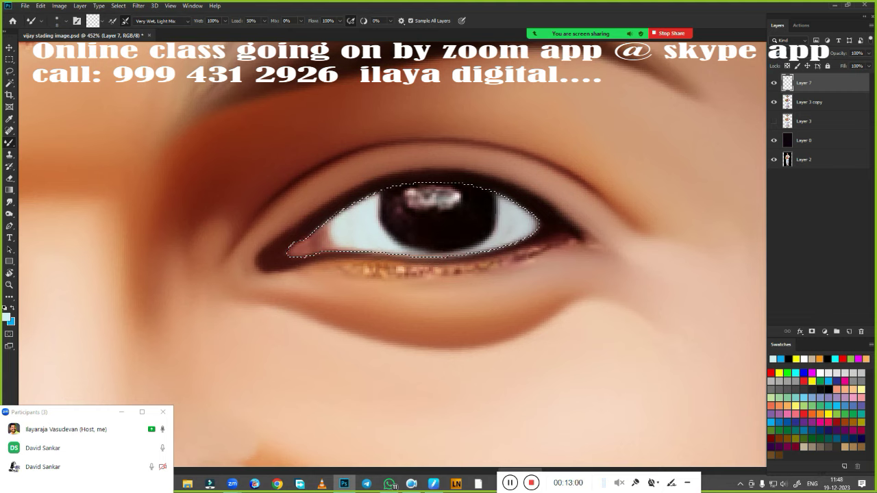
left_click_drag(363, 272, 541, 252)
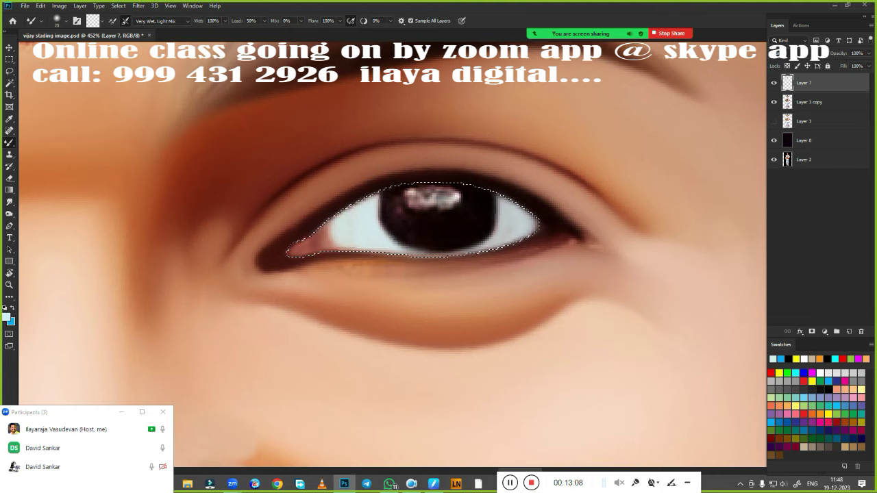
- Zoom out to the whole face and hide the painted eye to compare with the photo
key("r")
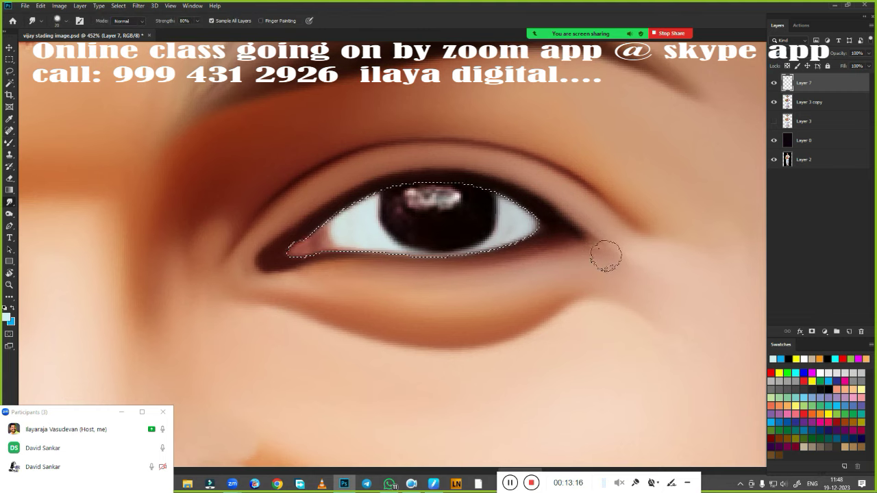
key("ctrl+0")
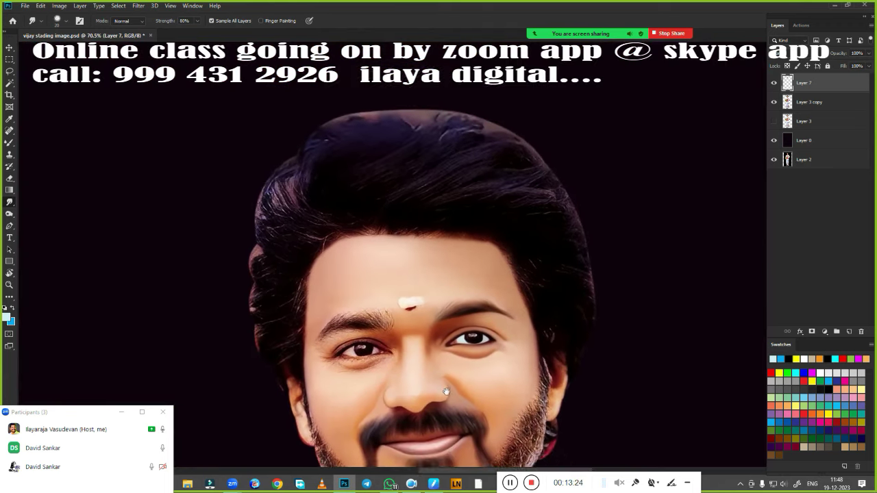
scroll(494, 259, "up", 5)
scroll(542, 270, "up", 5)
left_click(773, 83)
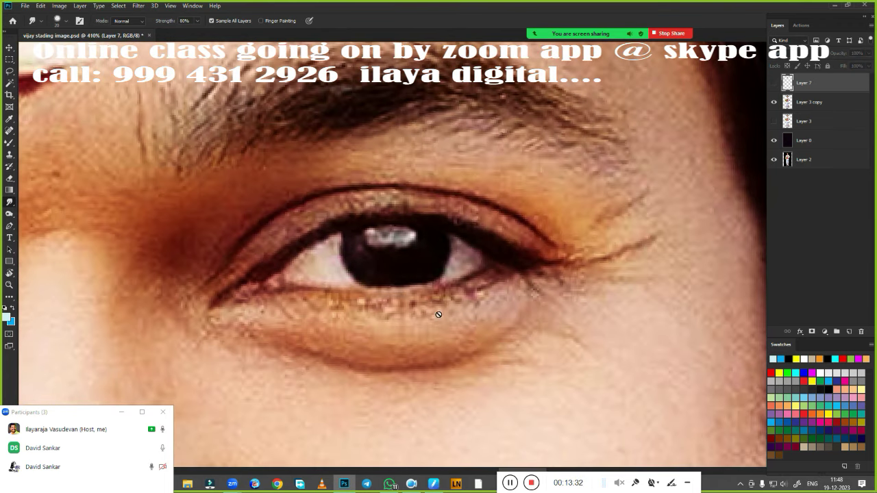
- Duplicate Layer 3 copy and draw an elliptical selection around the photo iris
left_click(9, 60)
left_click_drag(848, 353, 849, 331)
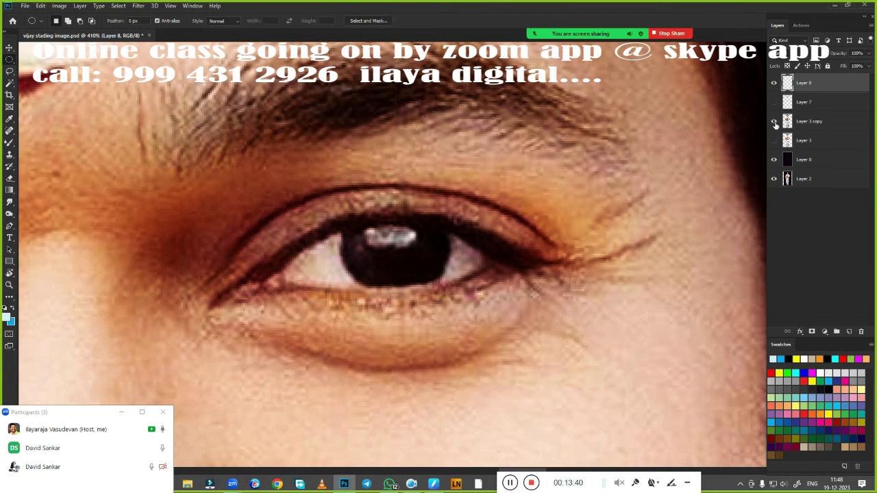
left_click(773, 83)
left_click(788, 102)
left_click(773, 121)
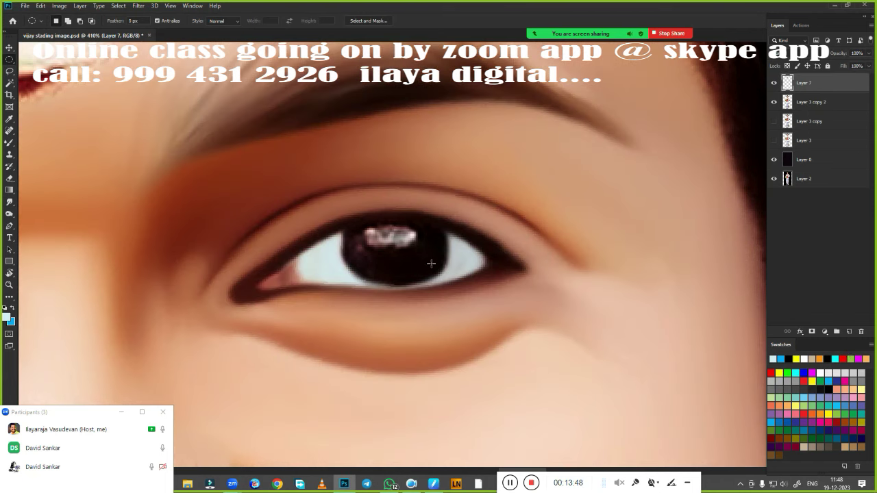
left_click_drag(395, 249, 452, 305)
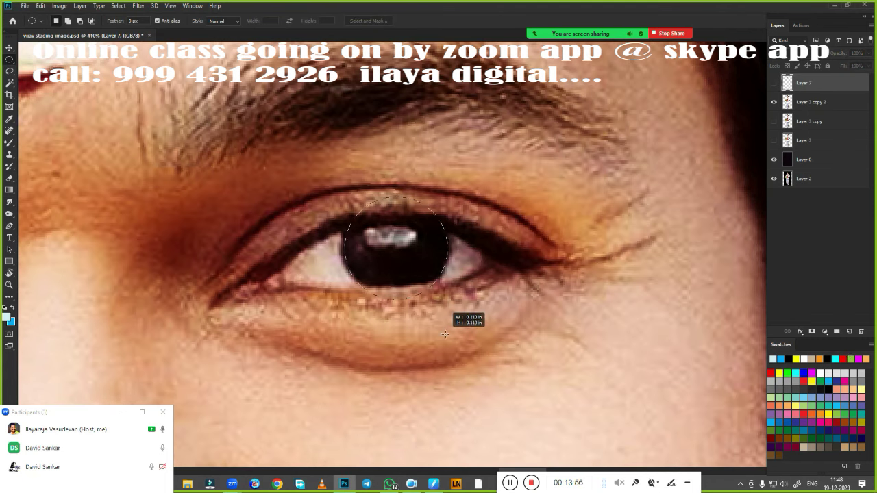
- Paint the iris solid dark brown, hide the painted-eye layer, and add a new empty layer
scroll(457, 343, "up", 1)
key("ctrl+comma")
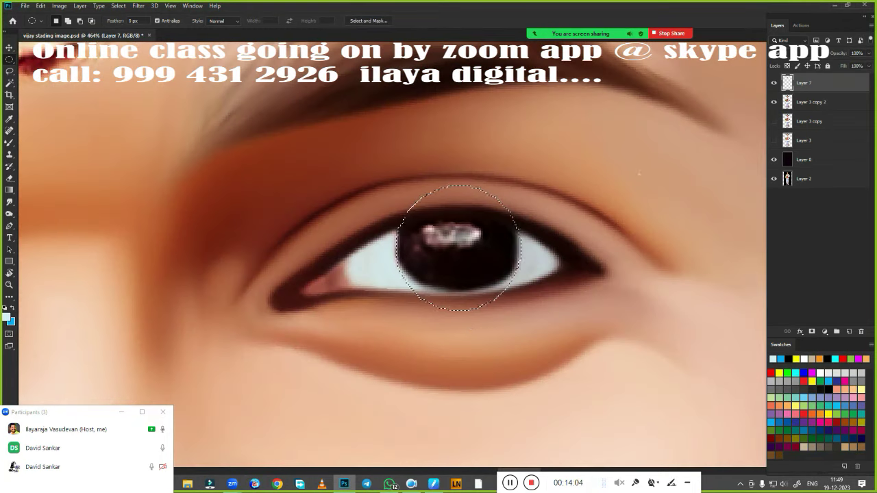
scroll(458, 313, "down", 1)
key("b")
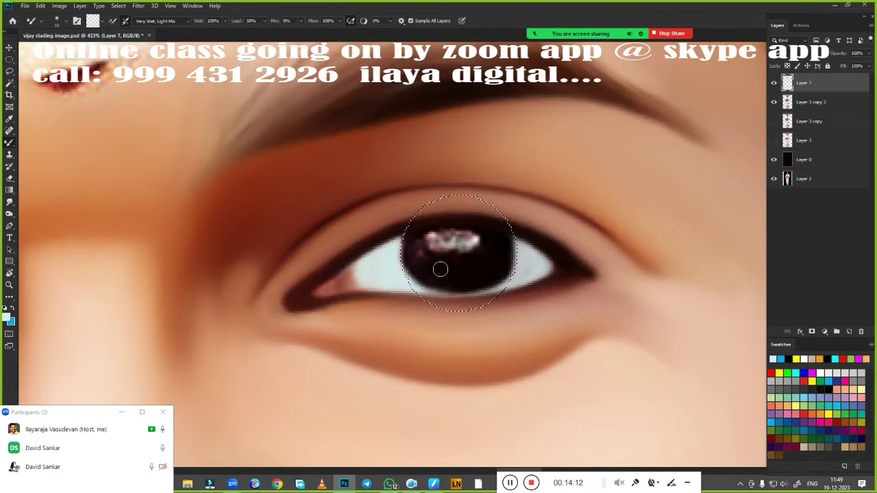
mouse_move(475, 293)
left_mouse_down()
mouse_move(487, 249)
mouse_move(456, 231)
mouse_move(444, 243)
mouse_move(505, 254)
mouse_move(425, 288)
mouse_move(500, 288)
mouse_move(521, 254)
mouse_move(392, 260)
left_mouse_up()
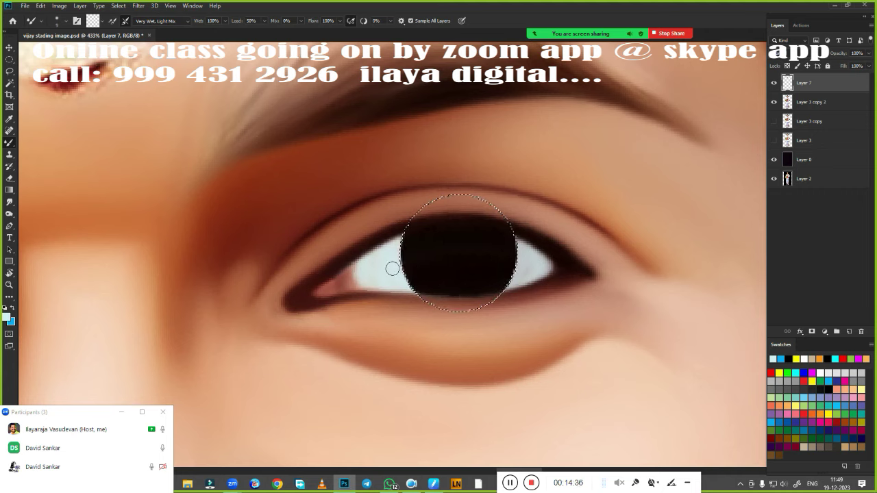
left_click(774, 82)
key("ctrl+shift+alt+n")
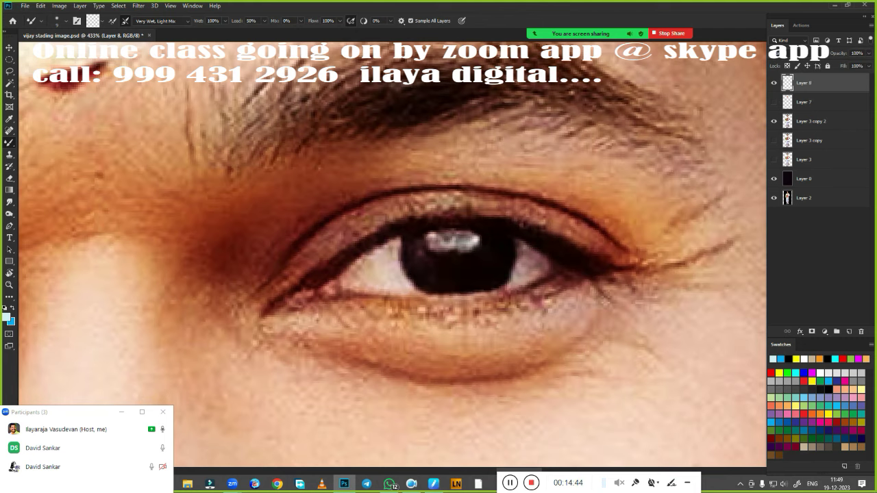
- Add two white catchlights to the iris, fit the image to view, and merge Layer 7 down
left_click(10, 202)
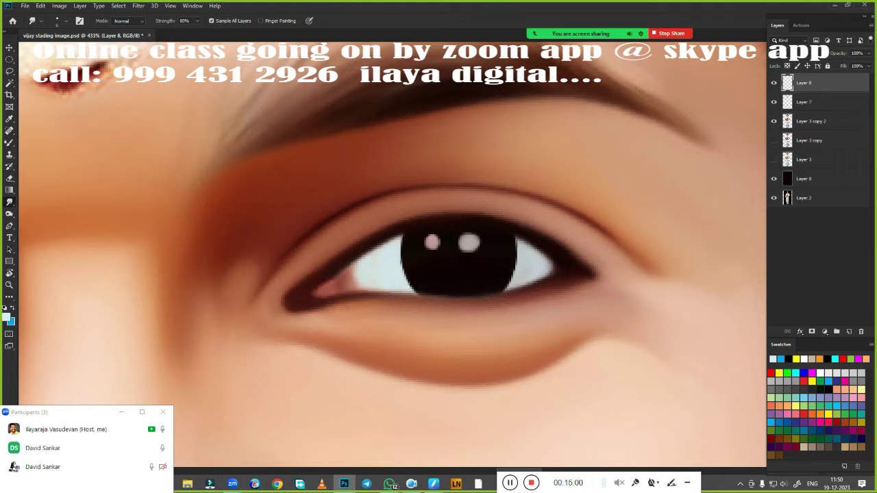
scroll(464, 294, "down", 1)
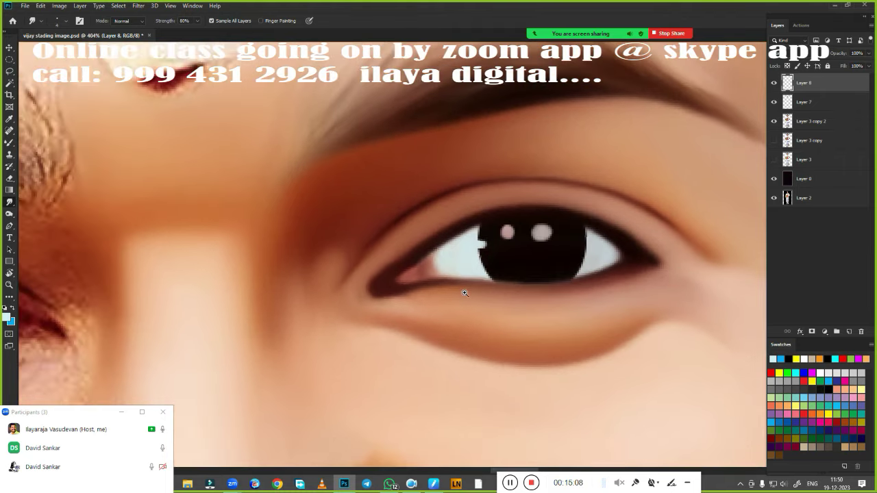
key("ctrl+0")
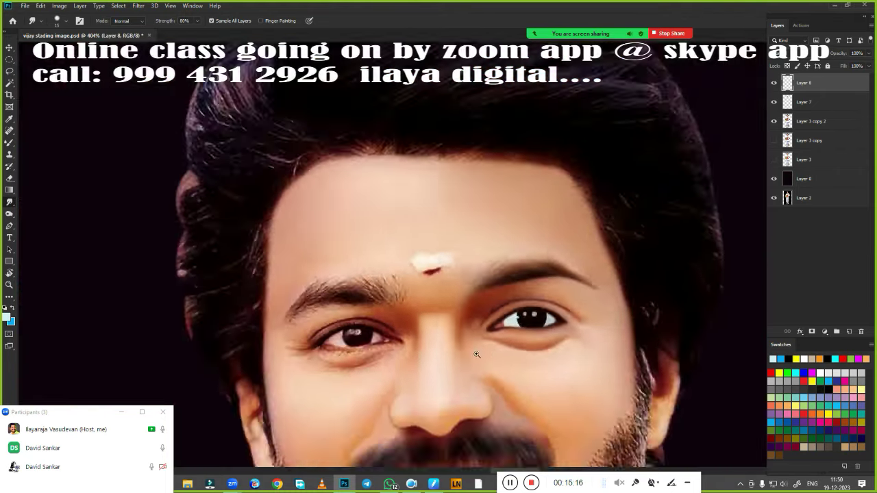
key("ctrl+e")
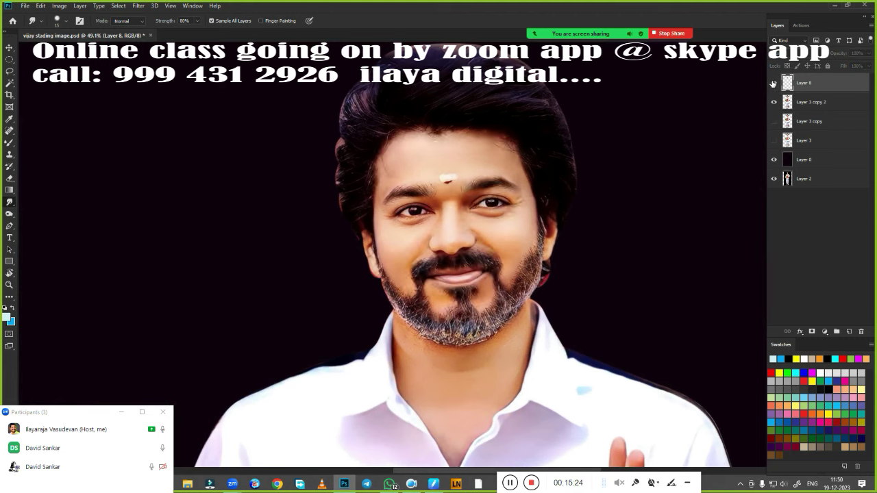
scroll(439, 247, "up", 5)
- Outline the left eye and brow as a selection and smudge the skin at its left corner
key("p")
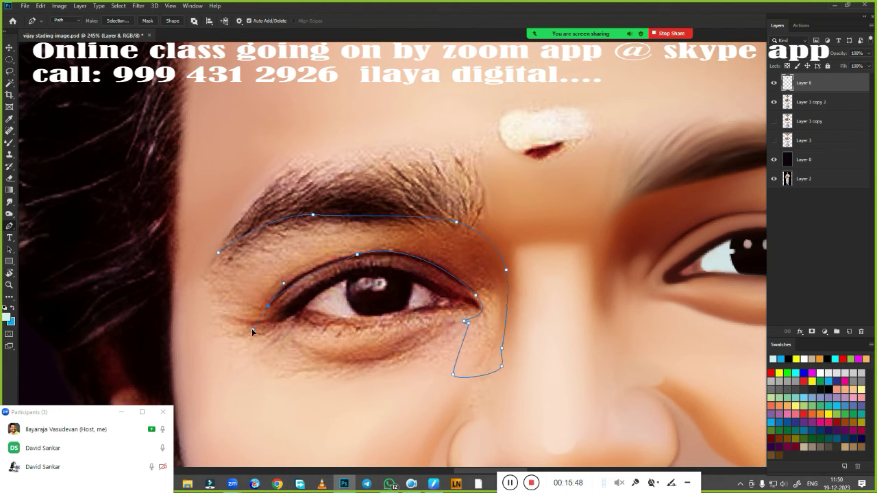
key("ctrl+Return")
scroll(350, 357, "up", 1)
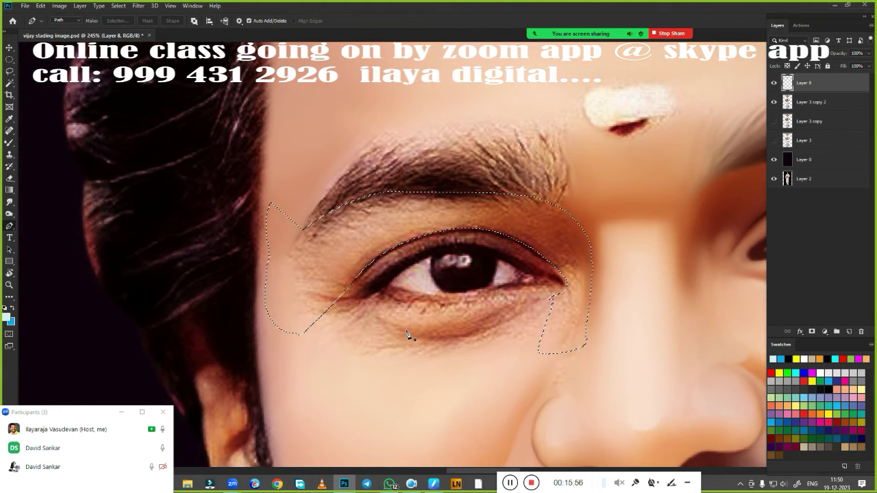
scroll(466, 333, "up", 1)
left_click_drag(466, 333, 394, 333)
left_click_drag(158, 171, 206, 226)
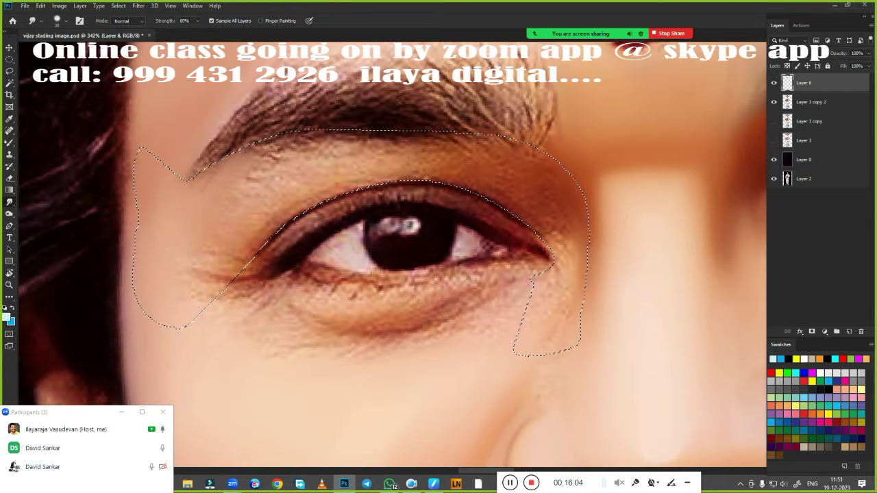
left_click_drag(185, 199, 301, 137)
left_click_drag(199, 301, 240, 246)
- Smooth the skin between brow and upper lid, the outer corner and the lower eyelid
left_click_drag(301, 147, 452, 137)
left_click_drag(329, 137, 459, 148)
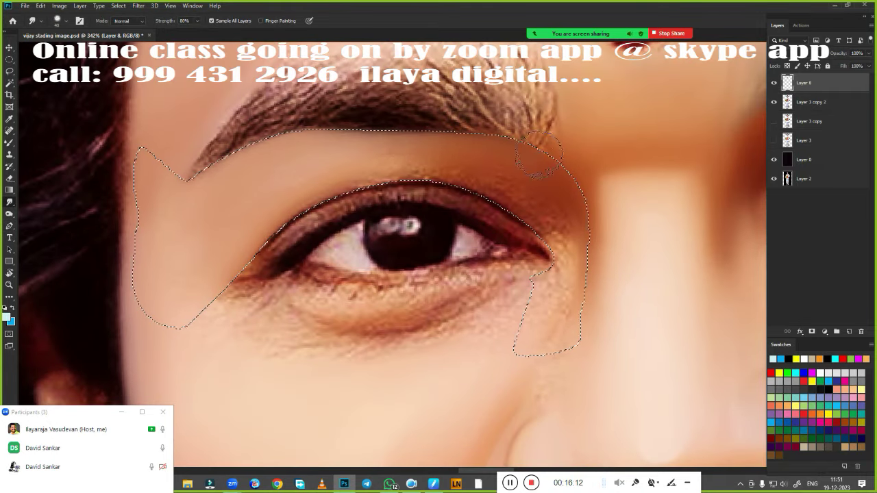
left_click_drag(384, 172, 494, 184)
mouse_move(480, 233)
left_mouse_down()
mouse_move(554, 190)
mouse_move(486, 153)
mouse_move(527, 226)
left_mouse_up()
left_click_drag(479, 199, 541, 240)
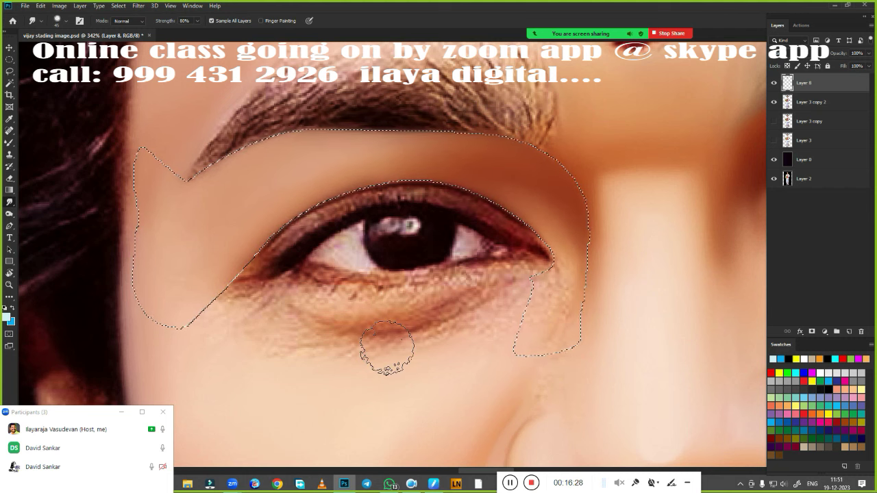
left_click_drag(493, 294, 459, 276)
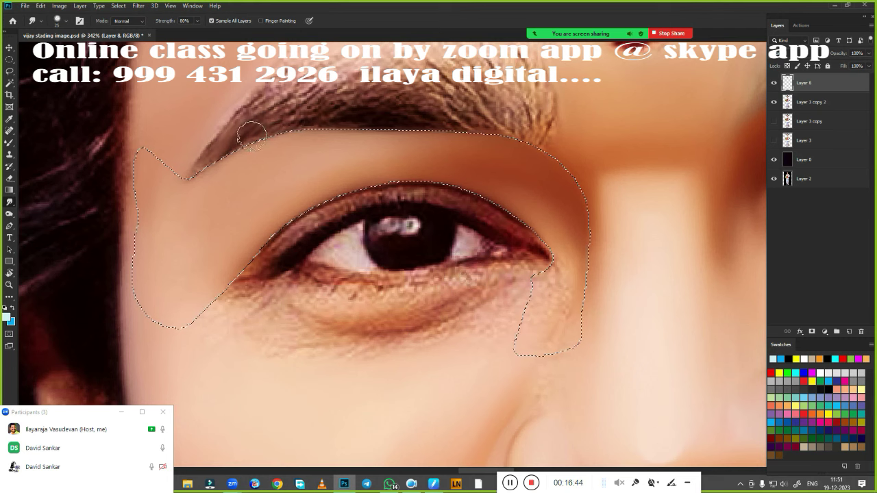
- Smudge the eyebrow into soft strokes and blend both eyelids and the eyeliner
left_click_drag(411, 205, 396, 322)
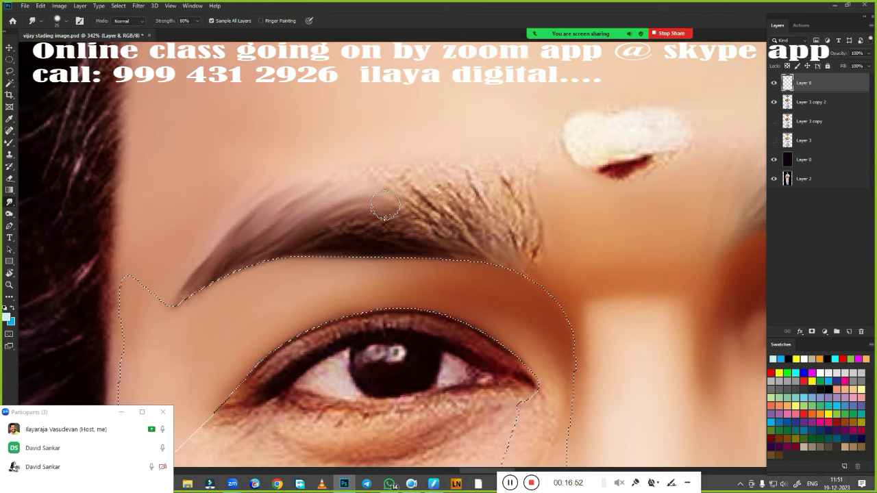
mouse_move(233, 226)
left_mouse_down()
mouse_move(536, 240)
mouse_move(541, 161)
left_mouse_up()
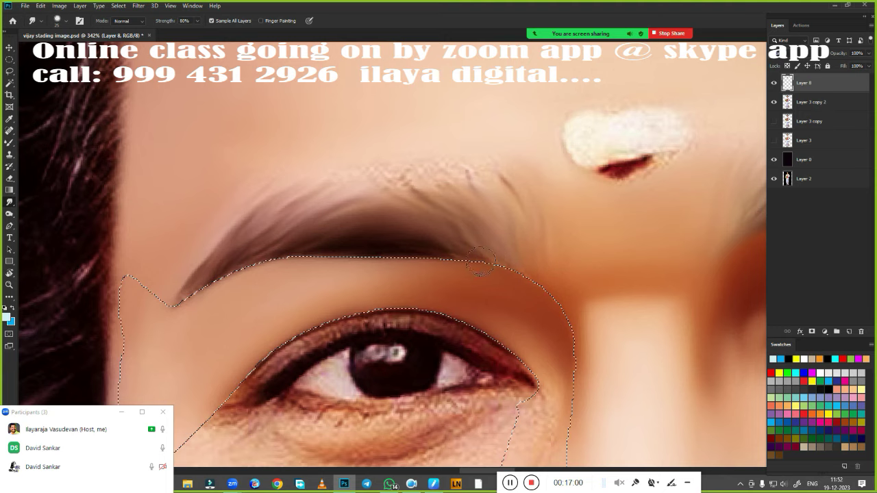
left_click_drag(456, 183, 391, 290)
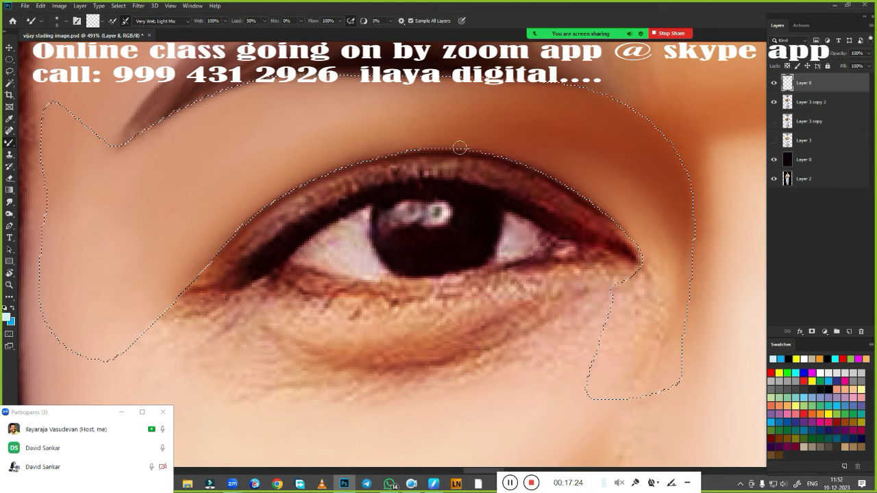
mouse_move(167, 333)
left_mouse_down()
mouse_move(331, 199)
mouse_move(426, 170)
left_mouse_up()
mouse_move(275, 218)
left_mouse_down()
mouse_move(521, 185)
mouse_move(620, 247)
mouse_move(479, 154)
mouse_move(562, 190)
mouse_move(620, 252)
mouse_move(479, 165)
mouse_move(562, 195)
left_mouse_up()
mouse_move(418, 174)
left_mouse_down()
mouse_move(542, 177)
mouse_move(284, 197)
left_mouse_up()
- Draw a curved path along the under-eye bag and turn it into a selection
key("ctrl+d")
scroll(573, 357, "down", 3)
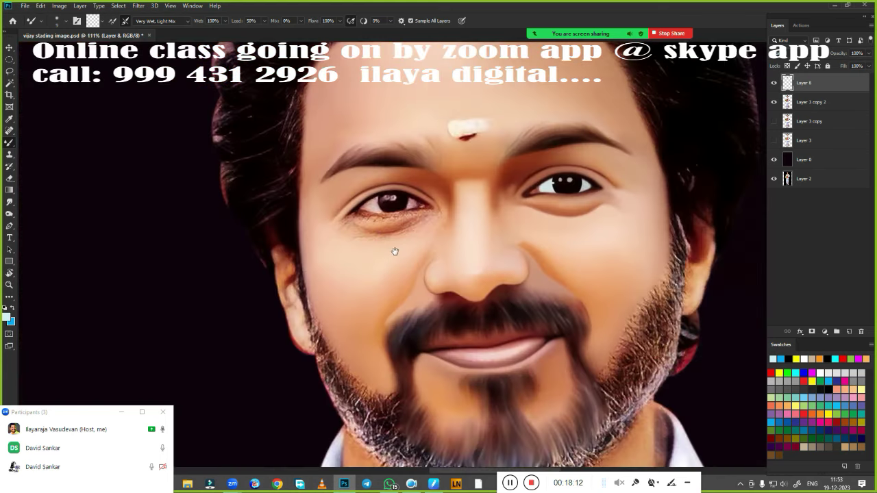
scroll(393, 250, "up", 3)
key("p")
left_click(192, 282)
left_click_drag(274, 258, 304, 275)
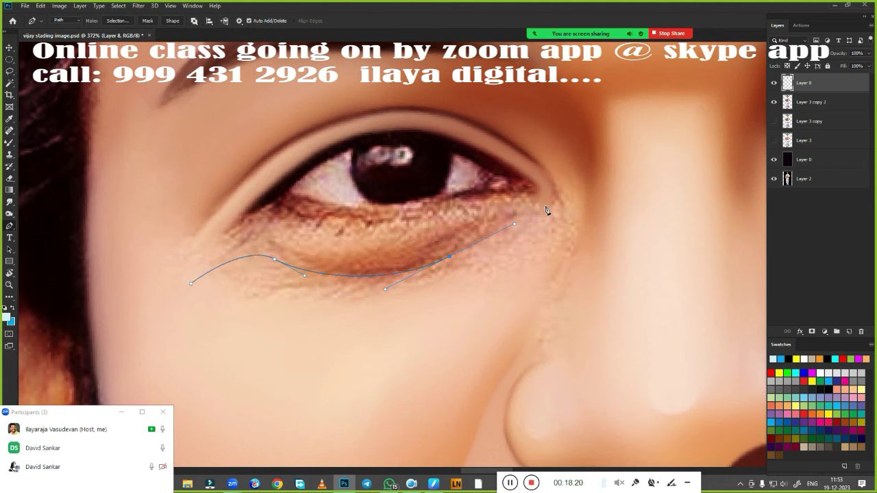
key("ctrl+Return")
- Blend the under-eye skin with the Mixer Brush inside the selection, feather it, and deselect
key("b")
scroll(370, 427, "up", 1)
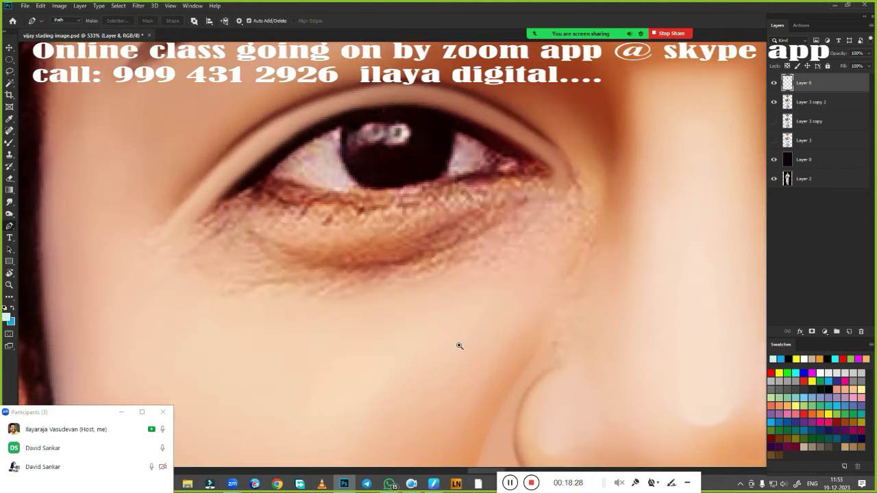
left_click_drag(186, 244, 528, 215)
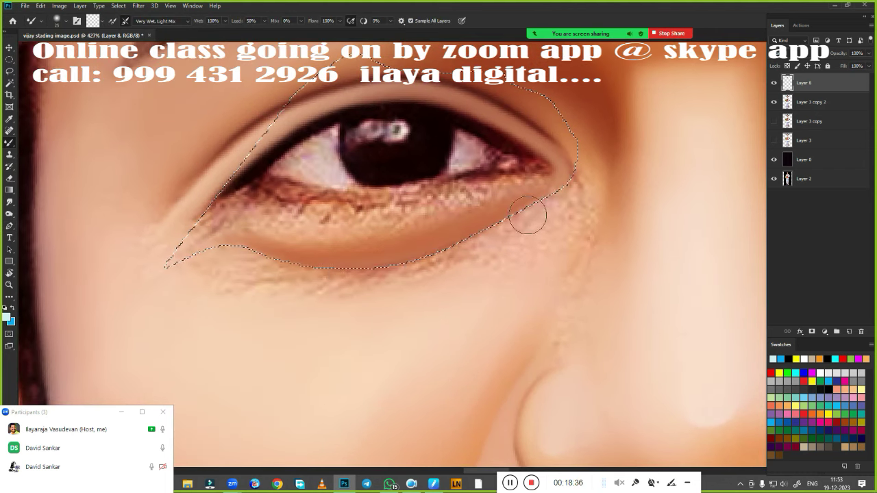
key("shift+F6")
key("Return")
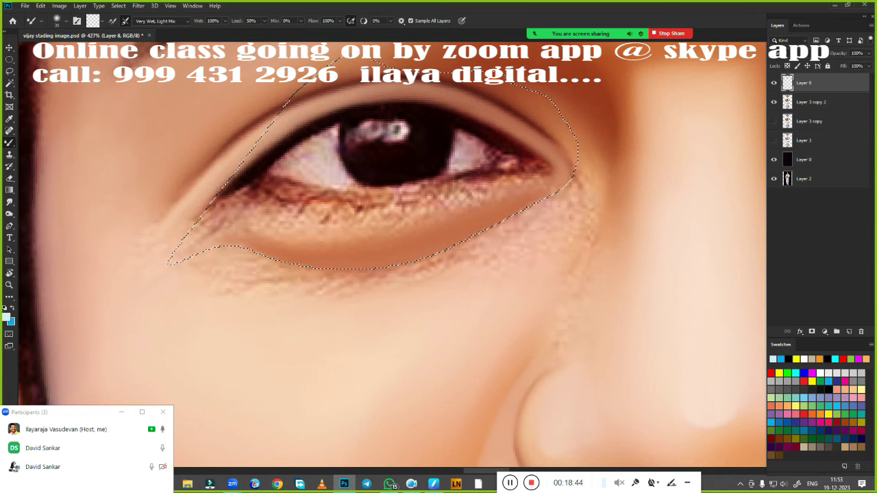
key("ctrl+d")
left_click_drag(525, 301, 433, 338)
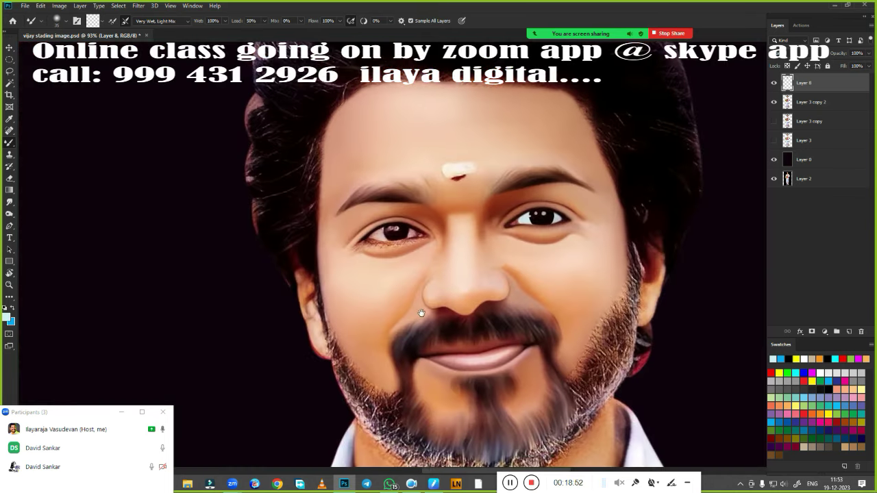
- Smudge the lower eyelid and lash line smooth from the corner inward
key("r")
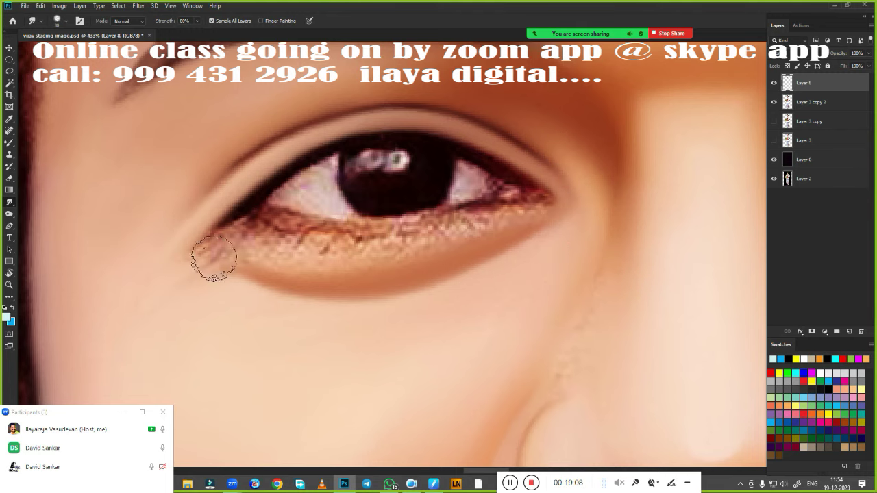
left_click_drag(212, 254, 446, 237)
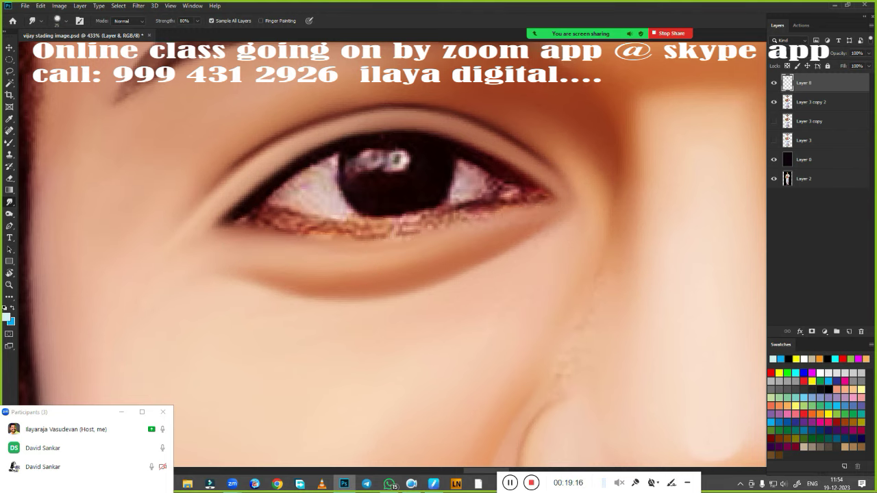
left_click_drag(371, 246, 488, 238)
scroll(211, 265, "down", 5)
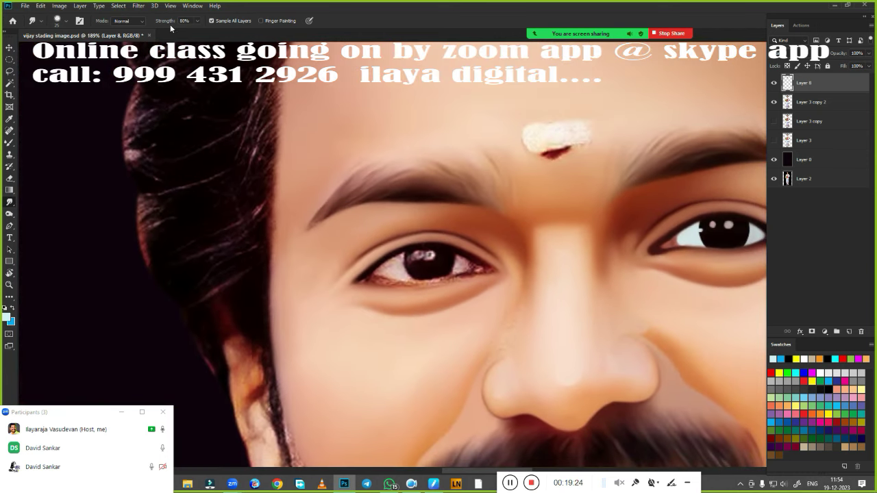
scroll(437, 331, "down", 3)
scroll(164, 229, "up", 6)
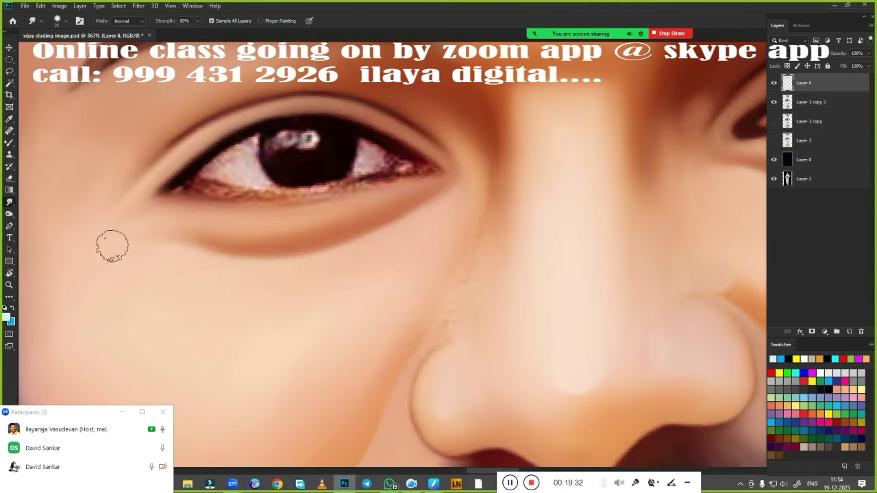
- Pan and zoom across the face to check the nose, cheek and other eye
scroll(445, 292, "right", 2)
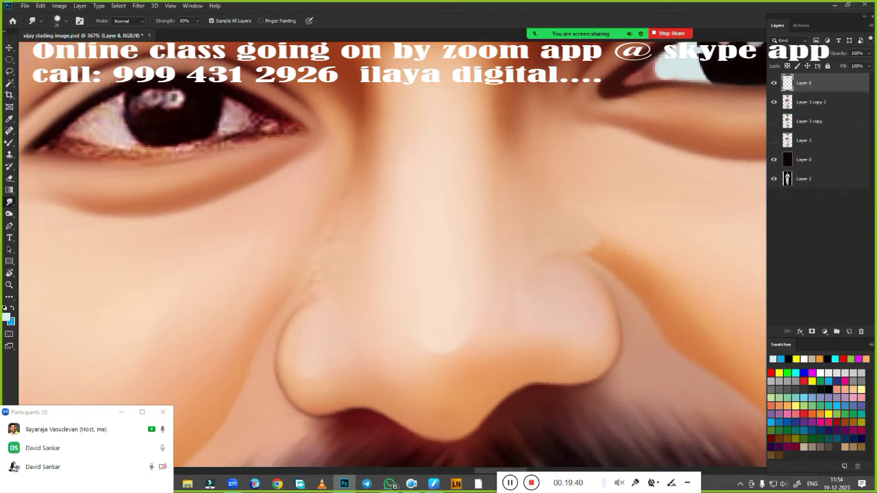
scroll(437, 332, "right", 2)
scroll(318, 297, "right", 2)
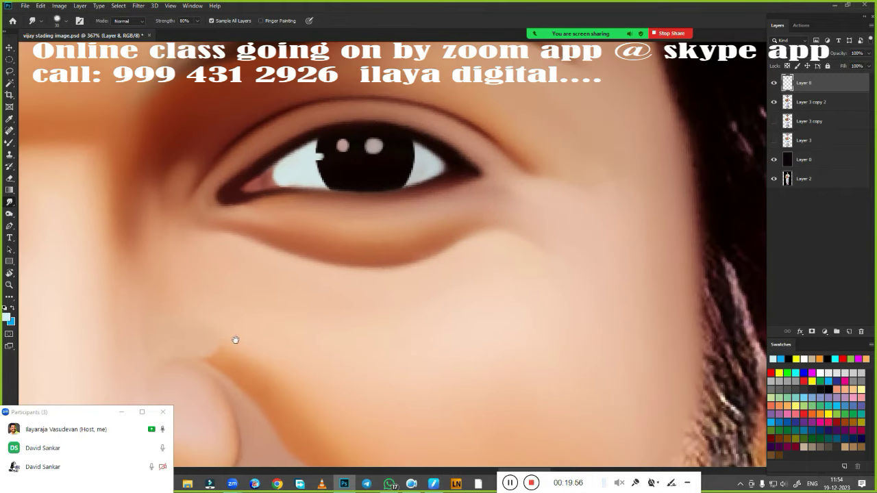
left_click_drag(235, 340, 543, 339)
mouse_move(377, 323)
left_mouse_down()
mouse_move(559, 305)
mouse_move(487, 180)
left_mouse_up()
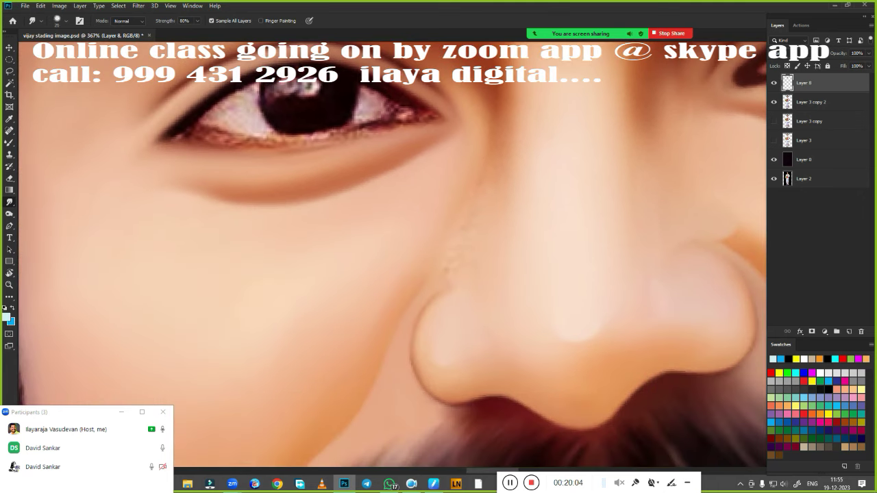
scroll(426, 319, "down", 5)
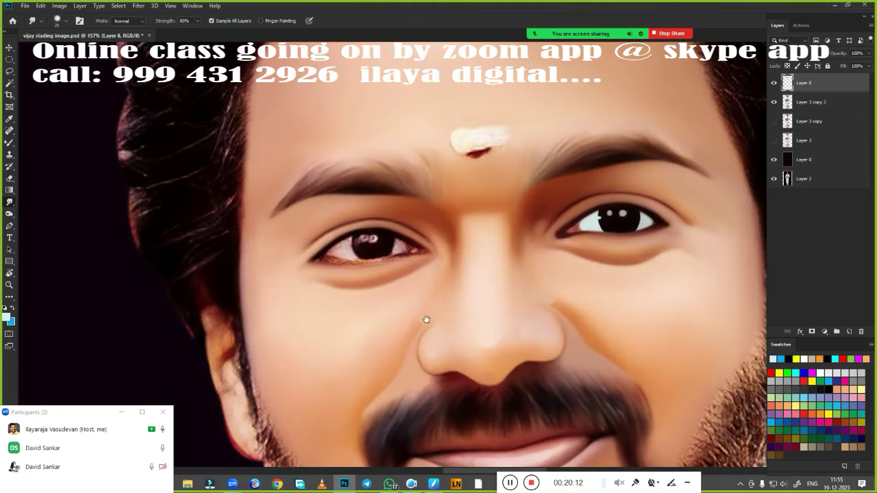
scroll(384, 298, "up", 3)
scroll(342, 295, "up", 3)
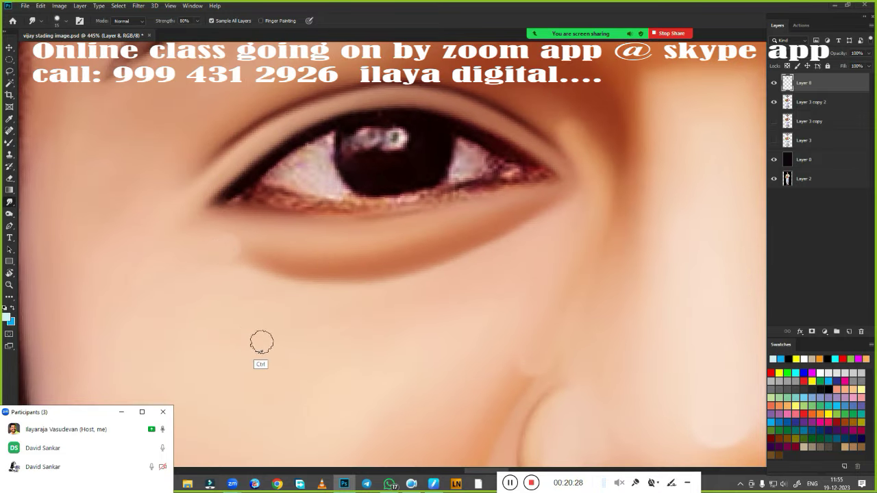
scroll(260, 342, "down", 3)
scroll(264, 405, "up", 2)
scroll(283, 348, "up", 1)
- Brighten both sides of the eye white with the Mixer Brush and darken the lower lid edge
scroll(378, 322, "up", 1)
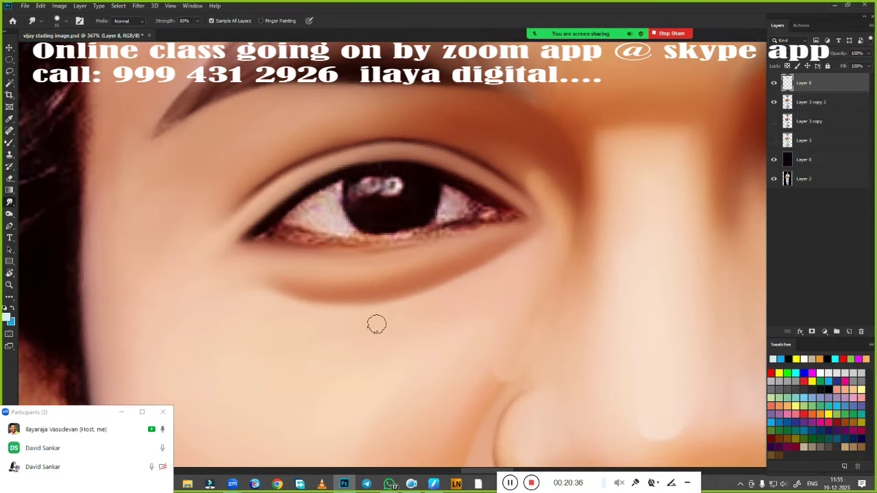
key("p")
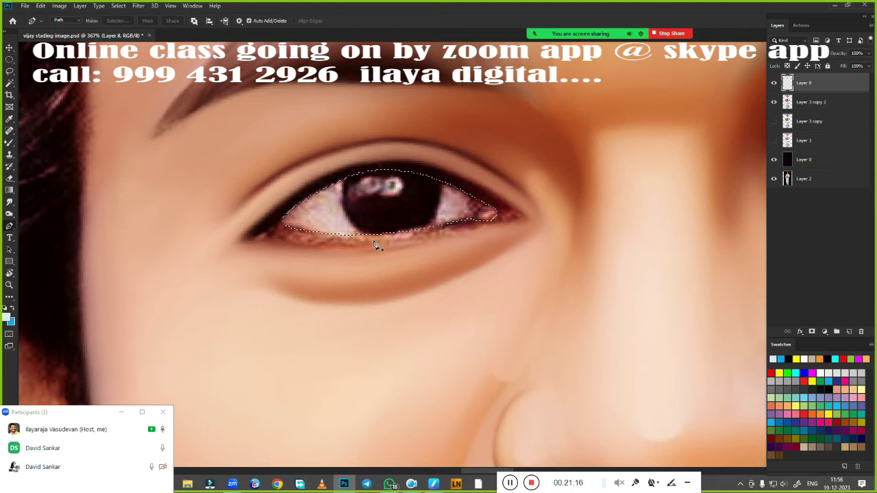
key("b")
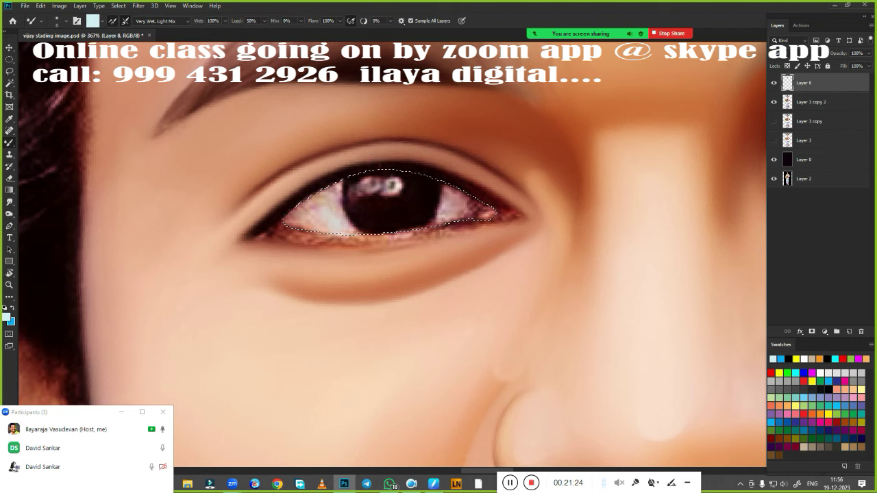
left_click_drag(295, 213, 308, 218)
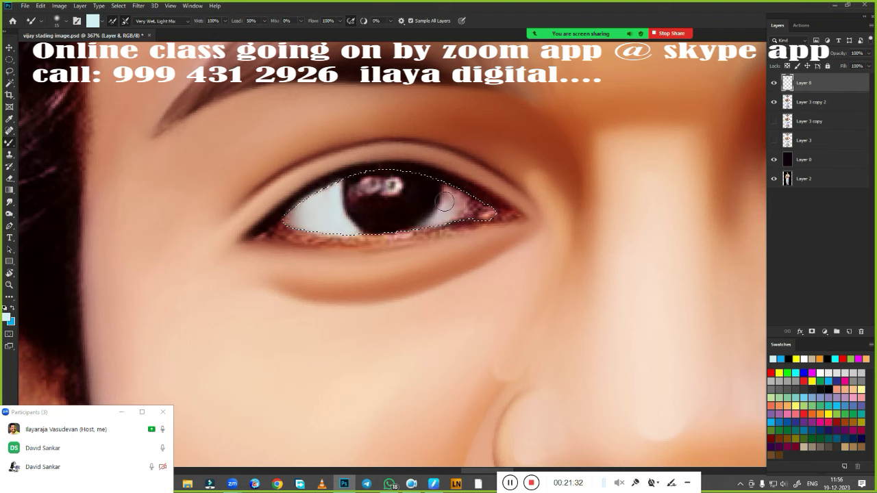
left_click_drag(455, 194, 428, 211)
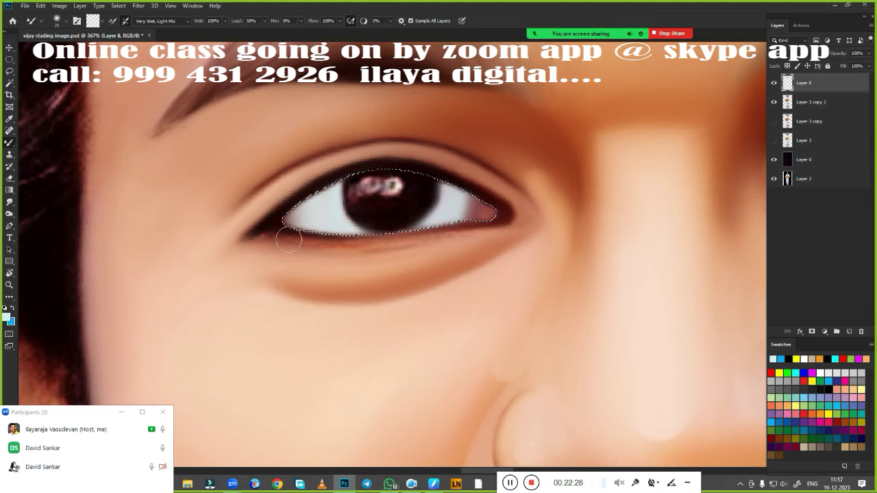
left_click_drag(288, 239, 477, 232)
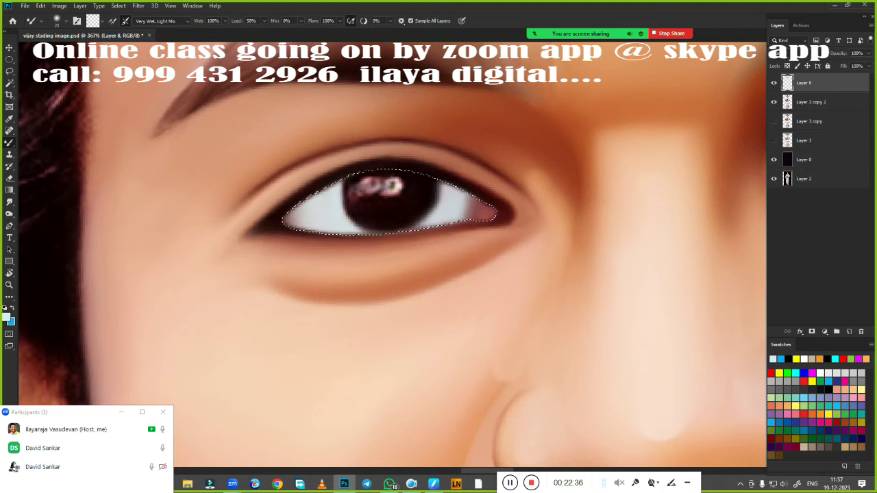
left_click(9, 202)
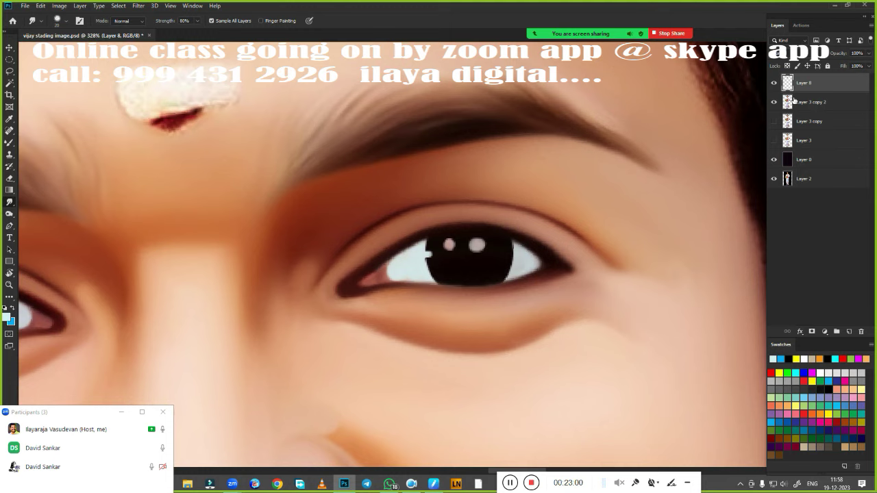
- Select both catchlights in the finished eye and apply a brightness adjustment
left_click(12, 86)
left_click(477, 245)
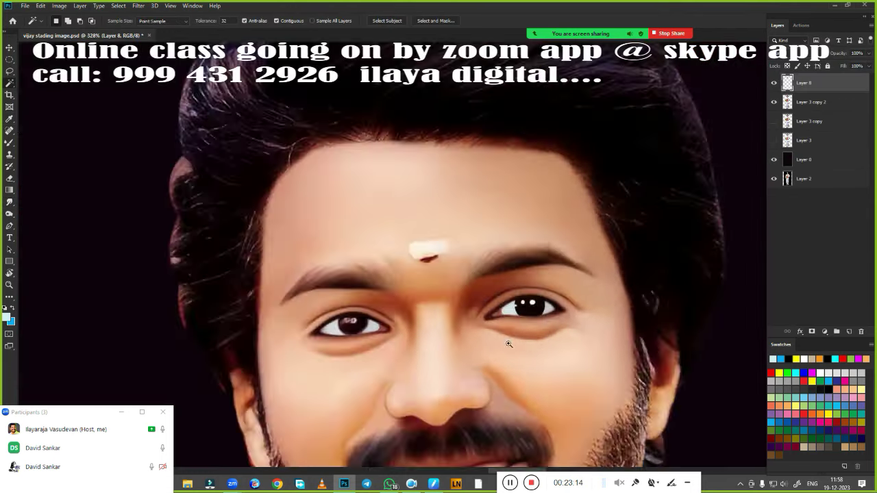
left_click(508, 344)
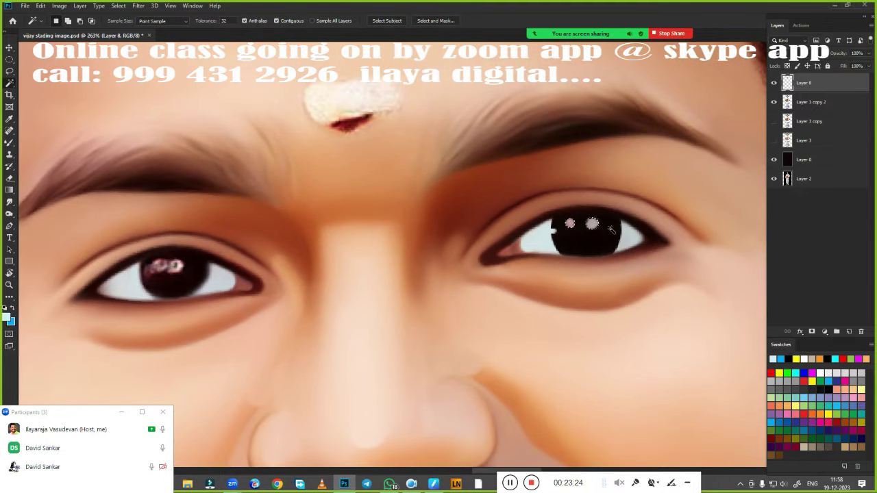
left_click(59, 5)
left_click(83, 26)
left_click(205, 26)
left_click(662, 110)
- Lasso the catchlights, copy them to Layer 9, and move them onto the left eye
key("l")
mouse_move(573, 240)
left_mouse_down()
mouse_move(611, 223)
mouse_move(190, 264)
left_mouse_up()
key("ctrl+j")
key("v")
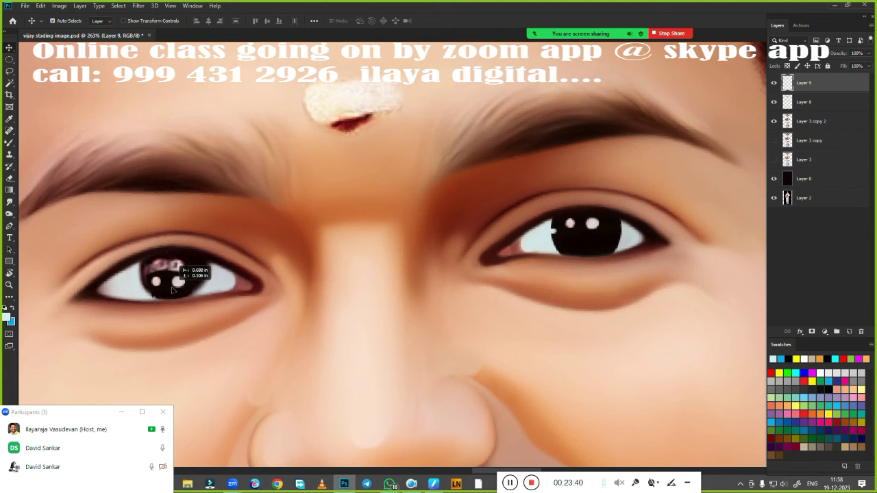
scroll(251, 307, "up", 2)
left_click(774, 101)
mouse_move(251, 306)
left_mouse_down()
mouse_move(454, 258)
mouse_move(467, 263)
mouse_move(463, 289)
left_mouse_up()
key("m")
- Show Layer 8 and paint the iris's lower-left edge dark with the Mixer Brush
left_click(774, 102)
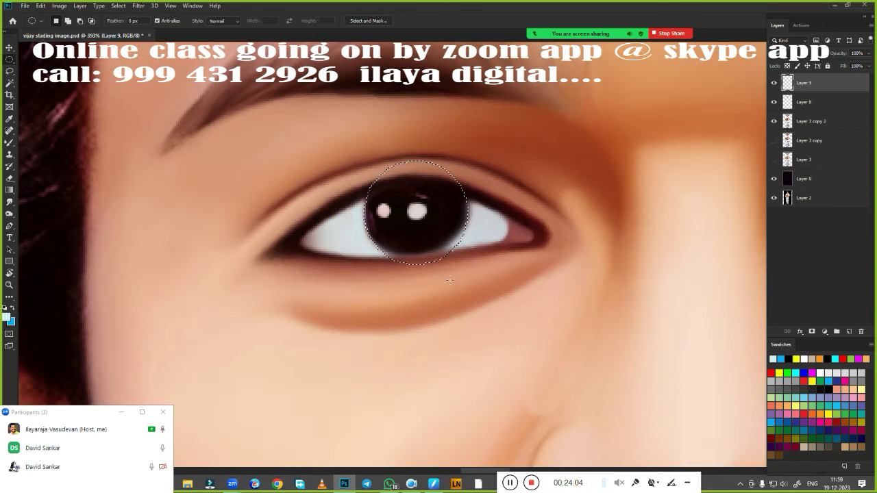
key("b")
scroll(451, 277, "up", 1)
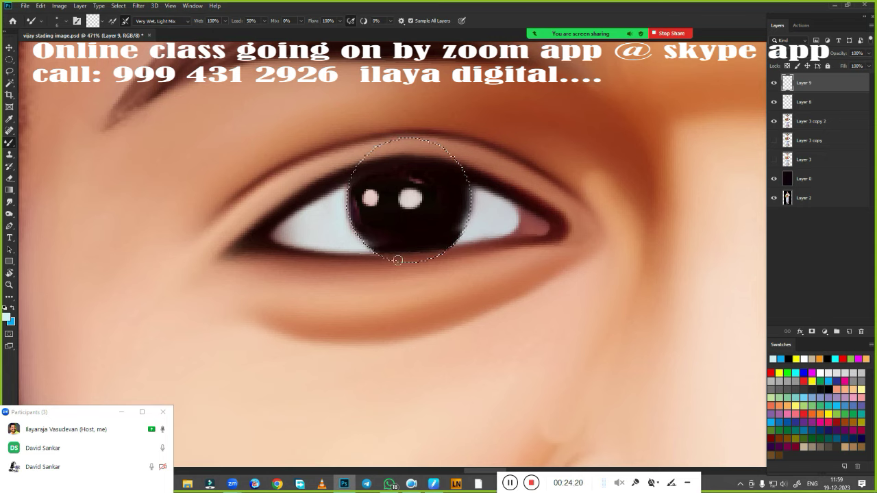
left_click_drag(398, 261, 352, 225)
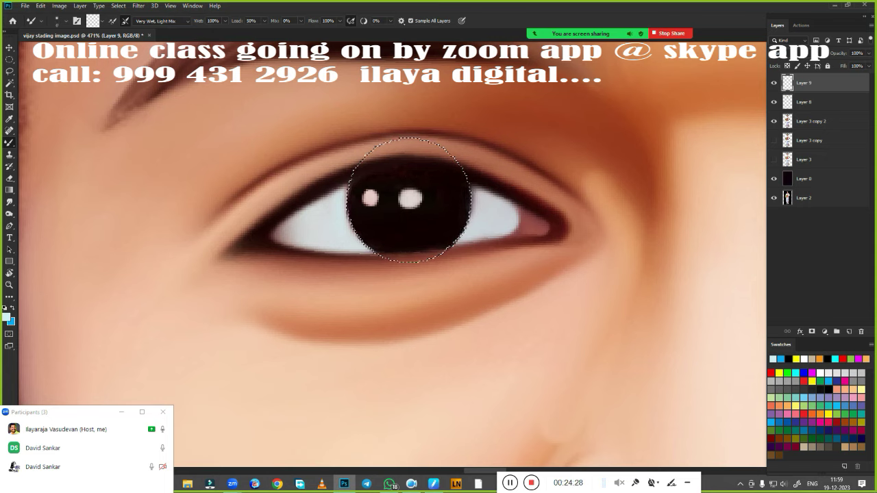
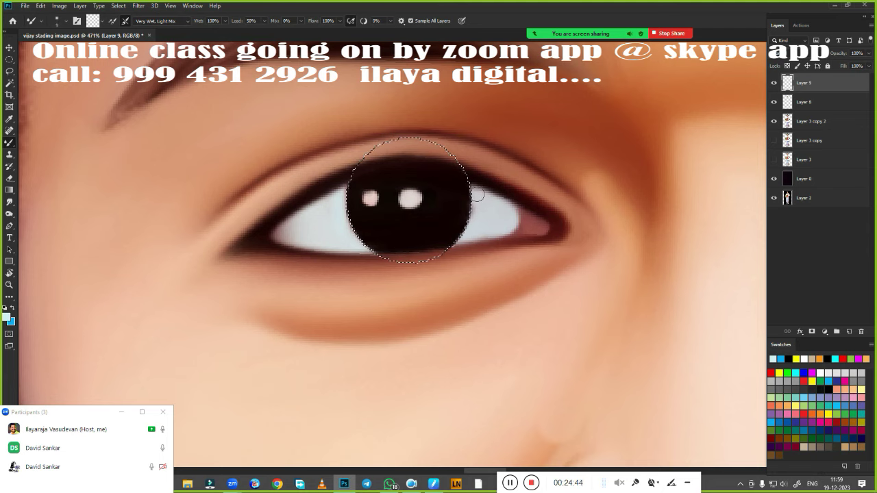
- Deselect, then pen-outline the area under the left eye and convert it to a selection
key("ctrl+d")
key("r")
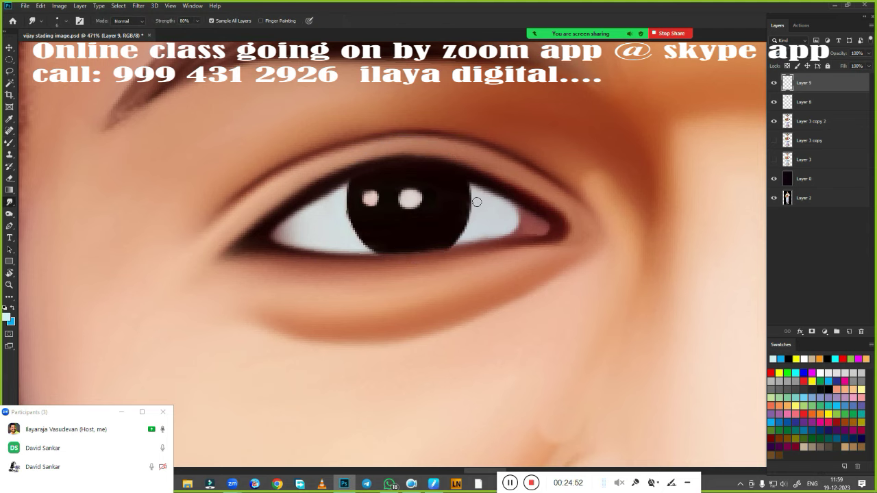
key("ctrl+0")
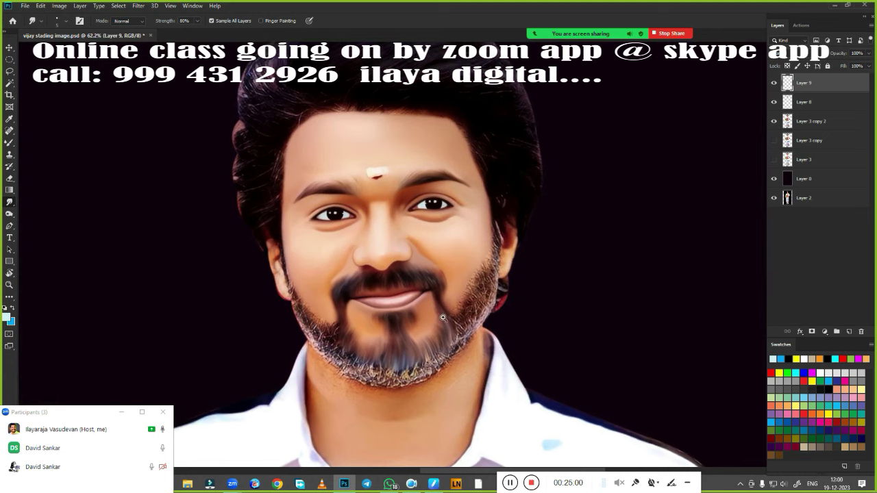
left_click(299, 253)
key("p")
left_click(492, 238)
left_click(407, 86)
left_click(225, 163)
left_click(299, 247)
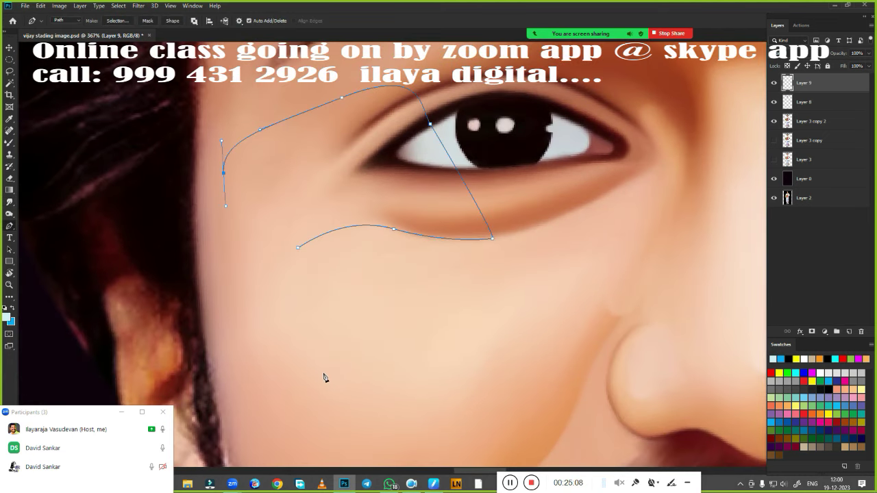
key("ctrl+Return")
- Feather the under-eye selection by 1.8 px, hide its edges, and smudge the cheek smooth
key("b")
key("shift+F6")
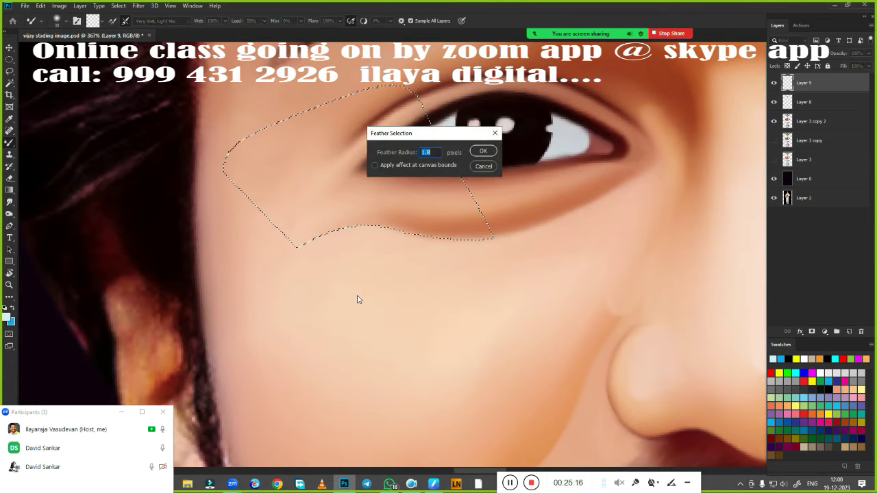
key("Return")
scroll(450, 352, "up", 1)
key("ctrl+h")
key("r")
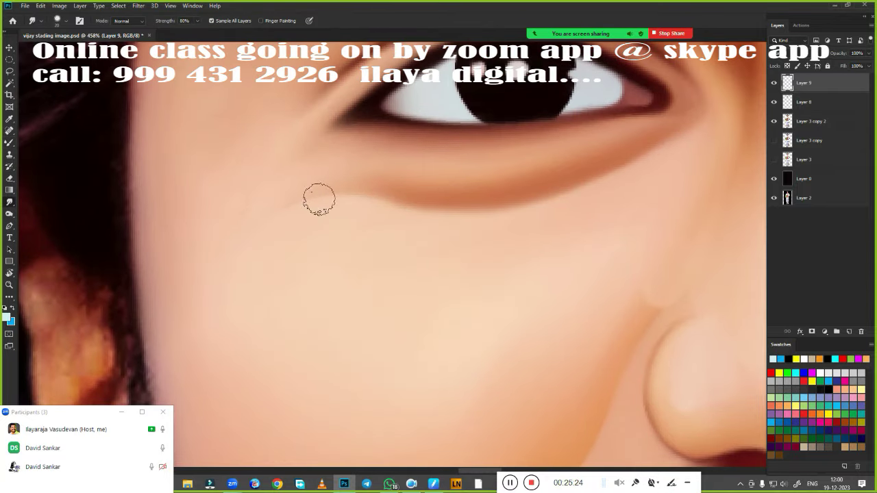
scroll(319, 198, "down", 5)
scroll(385, 309, "down", 1)
scroll(473, 298, "down", 1)
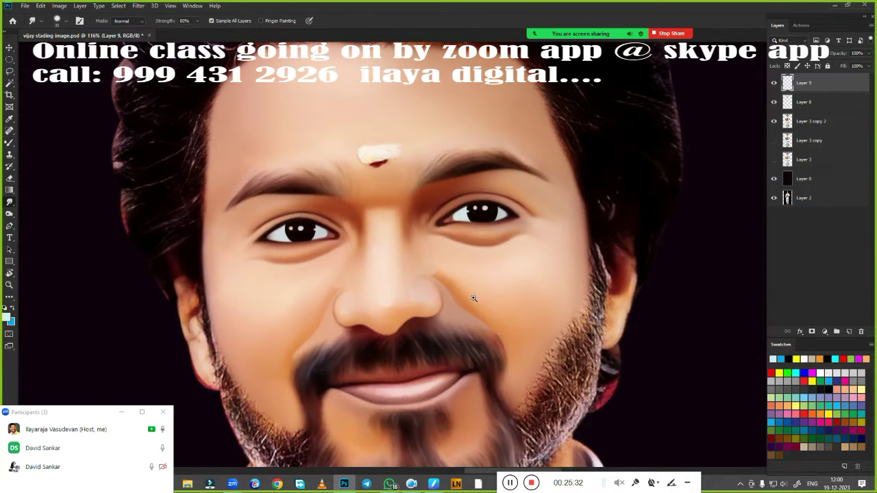
scroll(347, 160, "up", 3)
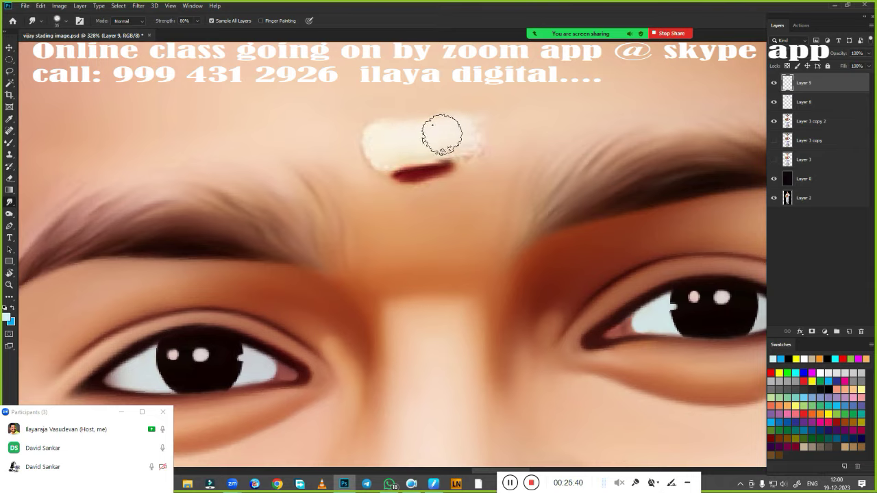
scroll(427, 153, "down", 4)
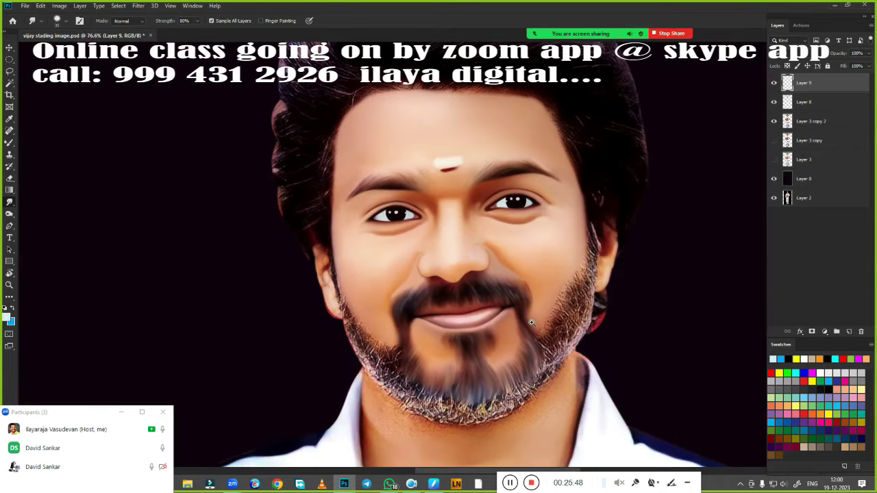
scroll(531, 322, "up", 2)
scroll(531, 322, "up", 2)
scroll(531, 322, "up", 1)
scroll(531, 322, "up", 1)
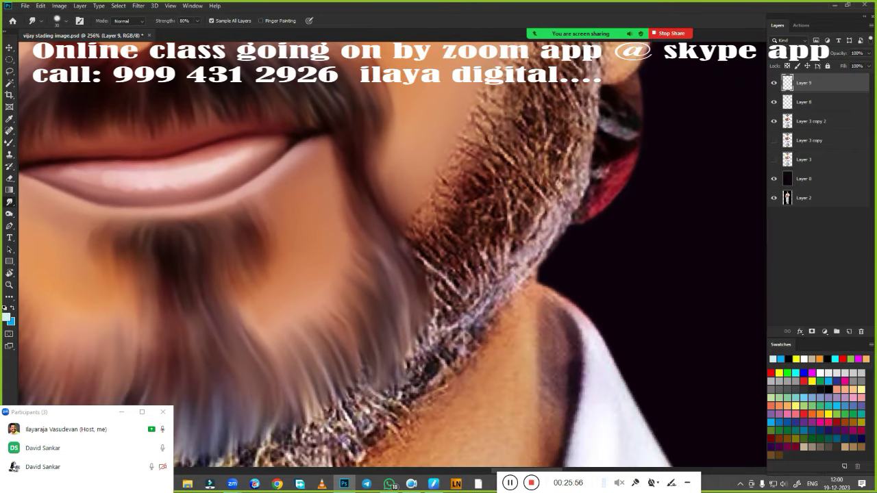
- Smudge the bristly beard strands and edges along the jaw into smooth hair
scroll(474, 234, "up", 3)
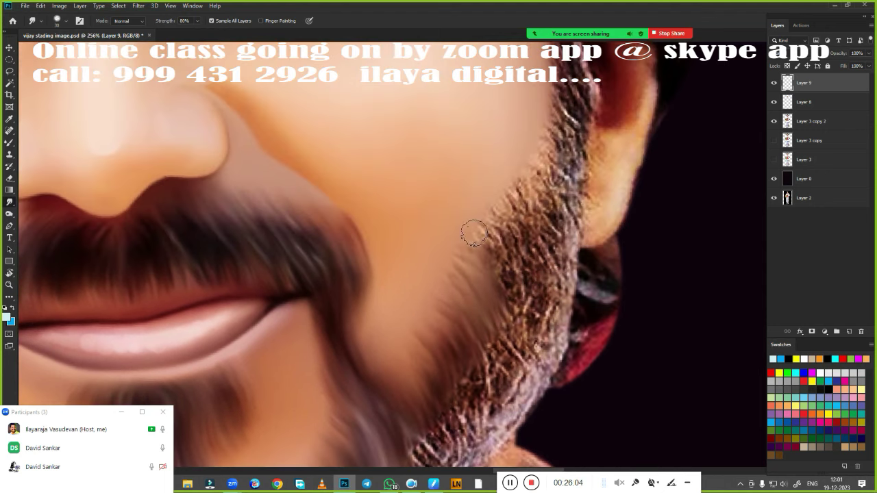
left_click_drag(474, 234, 572, 247)
left_click_drag(558, 283, 558, 150)
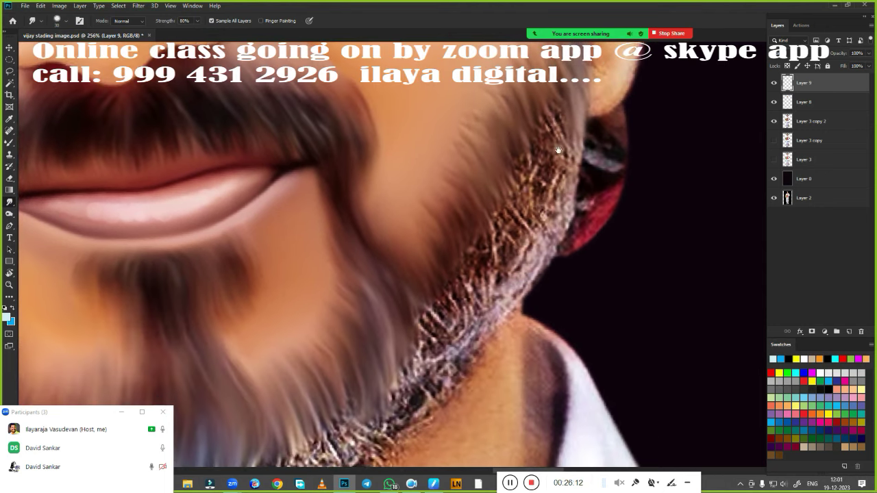
left_click_drag(438, 384, 473, 308)
mouse_move(470, 356)
left_mouse_down()
mouse_move(470, 237)
mouse_move(524, 210)
mouse_move(579, 156)
left_mouse_up()
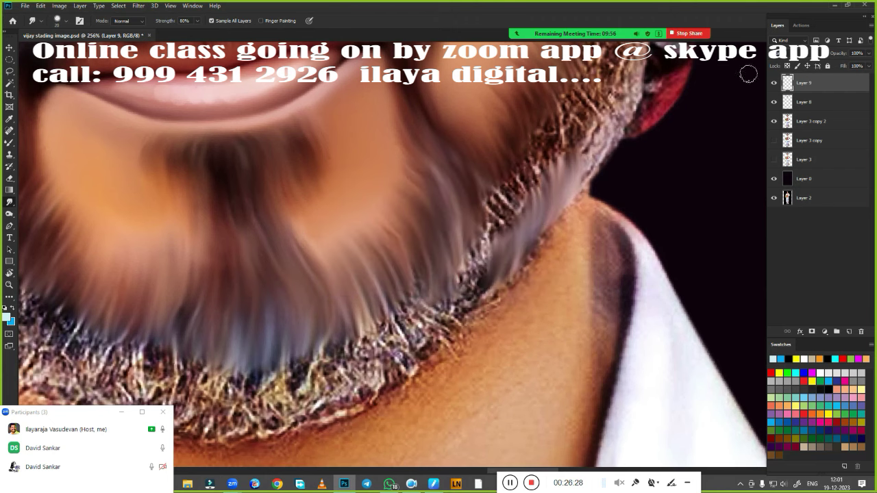
left_click_drag(747, 74, 713, 191)
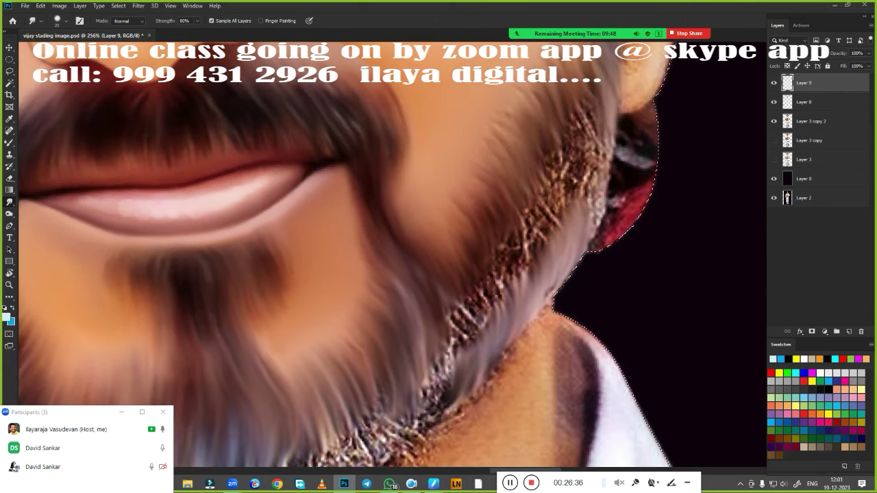
left_click_drag(582, 205, 493, 322)
mouse_move(511, 255)
left_mouse_down()
mouse_move(483, 439)
mouse_move(548, 328)
left_mouse_up()
mouse_move(394, 415)
left_mouse_down()
mouse_move(431, 313)
mouse_move(453, 302)
mouse_move(461, 319)
mouse_move(470, 221)
mouse_move(503, 202)
mouse_move(476, 249)
left_mouse_up()
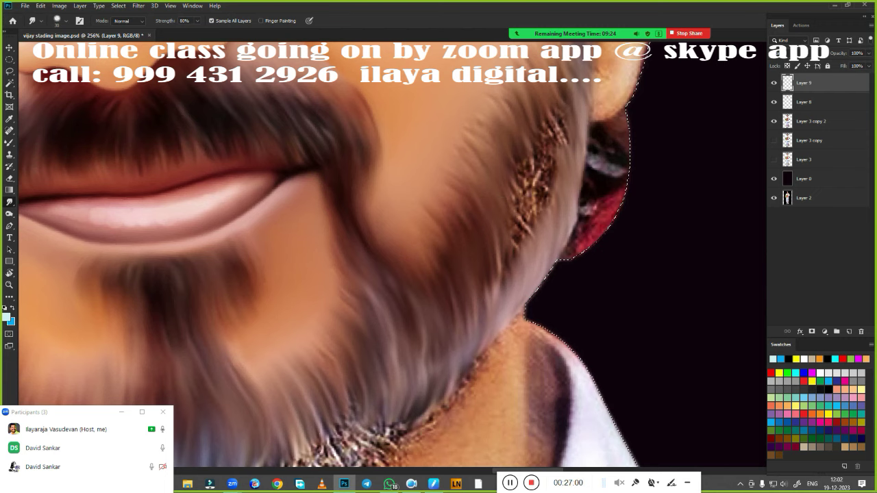
- Smooth the cheek's bristly hairs, red patch and white streaks near the ear
mouse_move(514, 205)
left_mouse_down()
mouse_move(511, 125)
mouse_move(562, 121)
mouse_move(538, 219)
mouse_move(499, 219)
left_mouse_up()
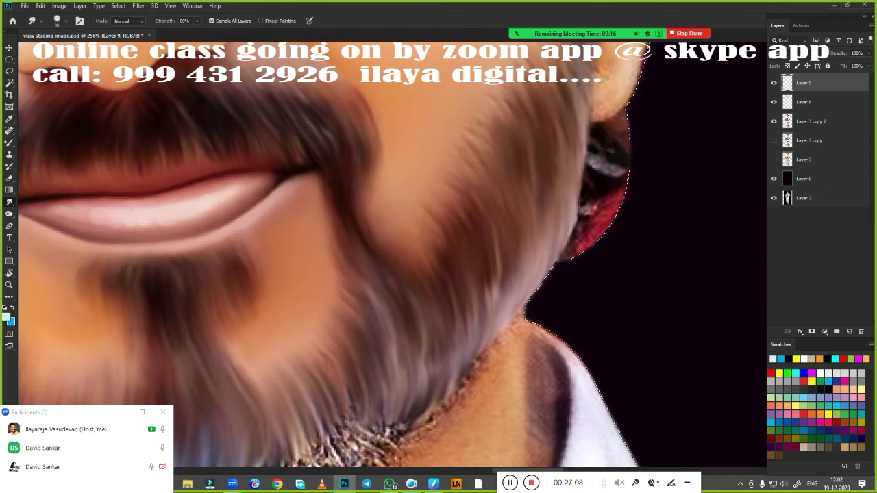
mouse_move(603, 233)
left_mouse_down()
mouse_move(592, 151)
mouse_move(631, 76)
mouse_move(575, 226)
left_mouse_up()
mouse_move(589, 137)
left_mouse_down()
mouse_move(617, 206)
mouse_move(603, 164)
left_mouse_up()
scroll(607, 196, "up", 5)
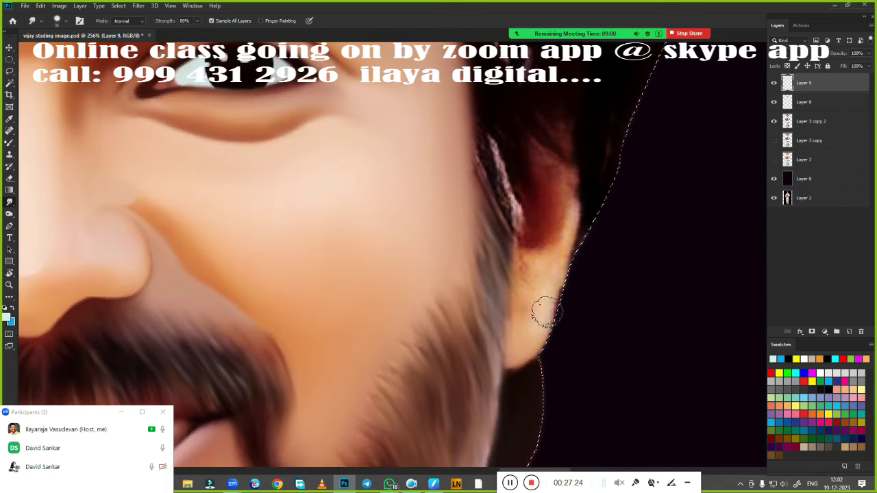
left_click_drag(566, 137, 542, 178)
mouse_move(493, 137)
left_mouse_down()
mouse_move(517, 205)
mouse_move(528, 288)
left_mouse_up()
scroll(548, 171, "down", 4)
scroll(312, 221, "up", 3)
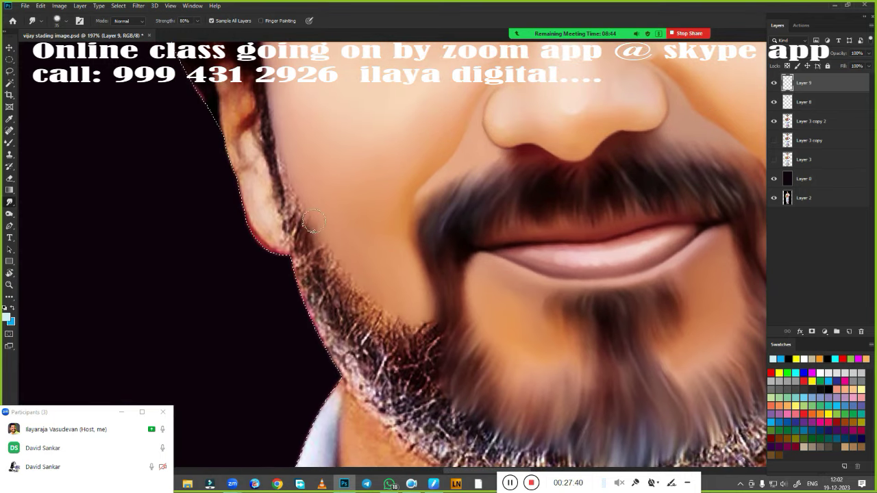
- Deselect and soften the beard's left edge and chin edge into grey strands
mouse_move(312, 221)
left_mouse_down()
mouse_move(343, 308)
mouse_move(377, 370)
left_mouse_up()
scroll(376, 343, "down", 3)
left_click_drag(322, 233, 347, 291)
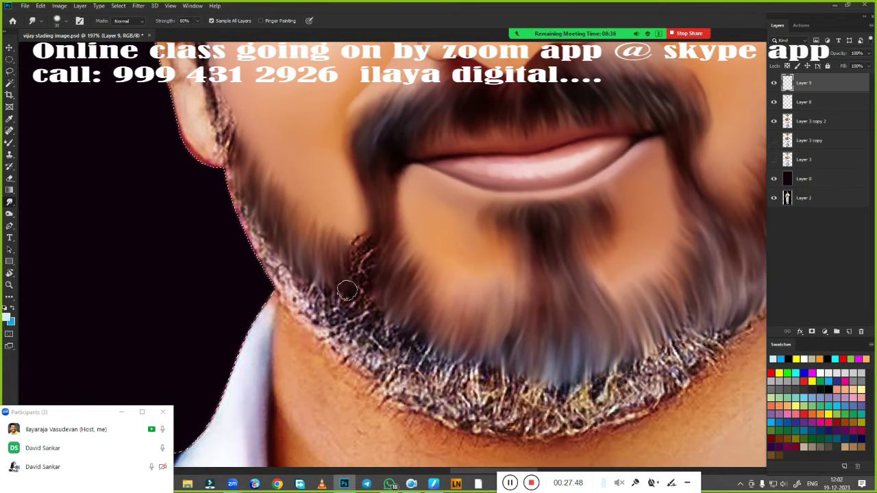
left_click_drag(226, 158, 315, 322)
scroll(315, 322, "down", 3)
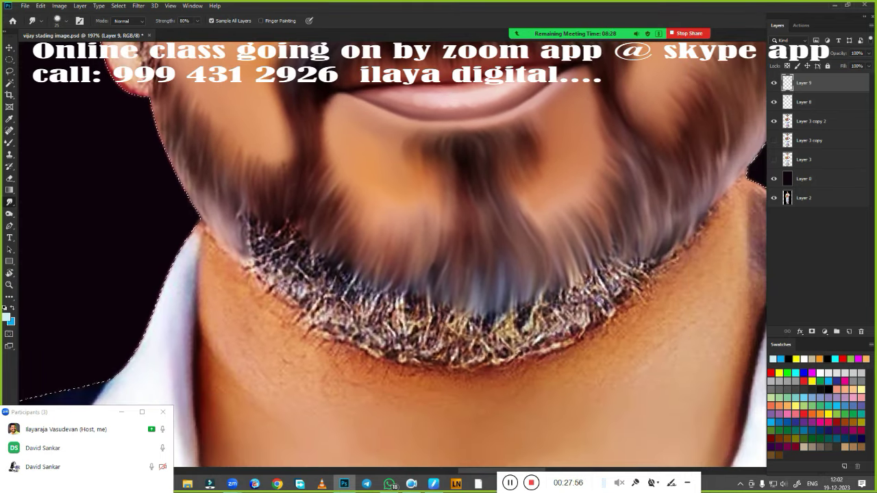
key("ctrl+d")
left_click_drag(244, 246, 264, 274)
left_click_drag(250, 226, 281, 288)
left_click_drag(277, 213, 296, 301)
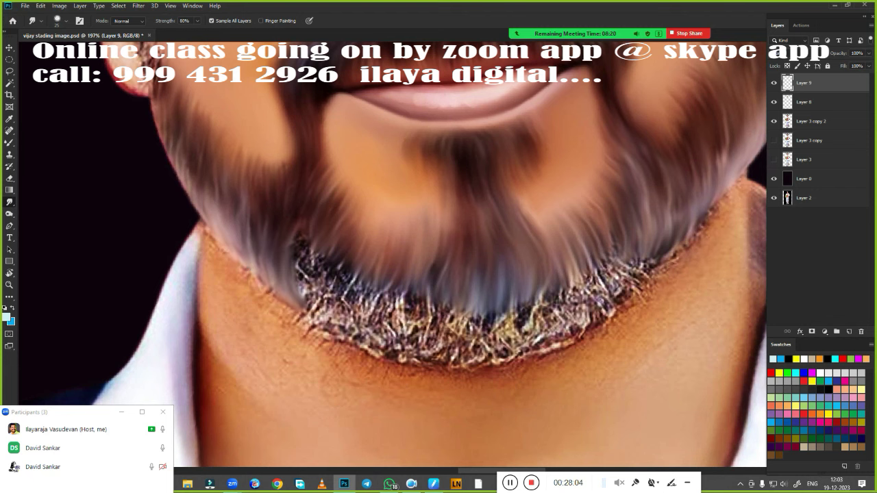
scroll(439, 274, "down", 3)
- Pull grey beard hair over the bright and dark textured patches on the right edge
mouse_move(564, 301)
left_mouse_down()
mouse_move(663, 222)
mouse_move(589, 298)
left_mouse_up()
left_click_drag(617, 200, 575, 266)
left_click_drag(483, 267, 459, 317)
left_click_drag(527, 246, 500, 321)
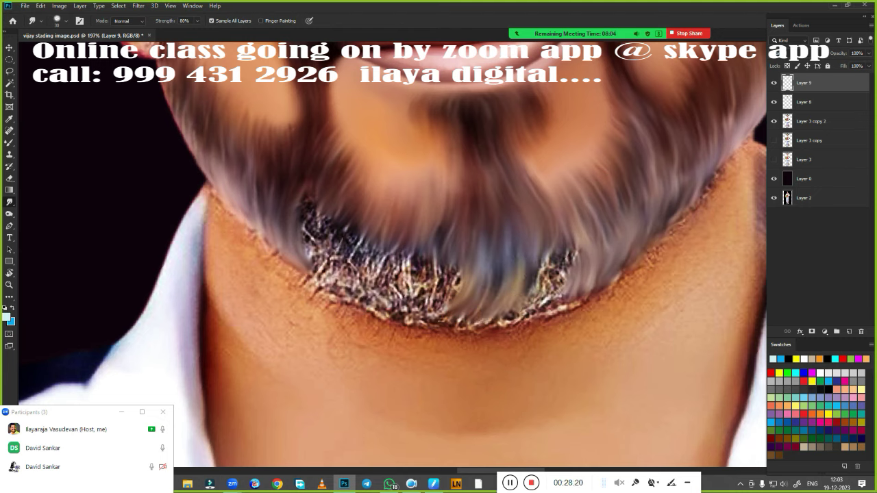
left_click_drag(569, 246, 548, 305)
left_click_drag(377, 248, 407, 314)
left_click_drag(411, 248, 452, 317)
left_click_drag(312, 192, 316, 261)
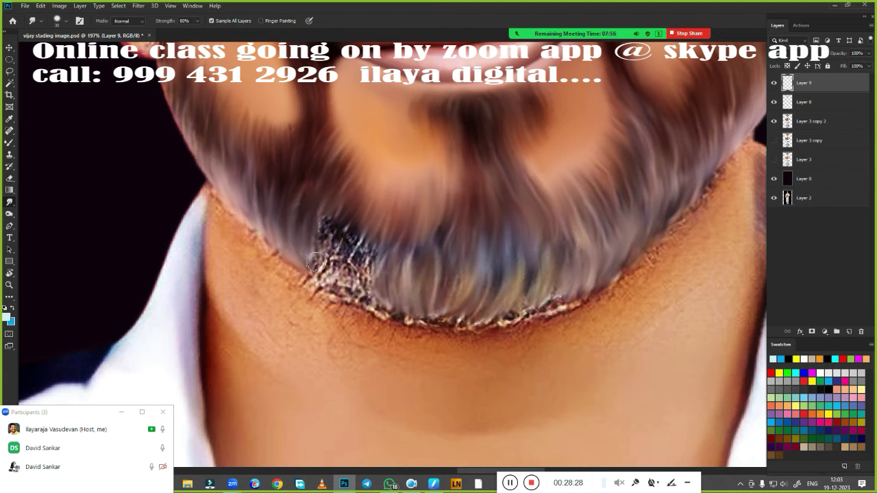
mouse_move(322, 218)
left_mouse_down()
mouse_move(368, 239)
mouse_move(318, 287)
mouse_move(455, 328)
mouse_move(559, 312)
left_mouse_up()
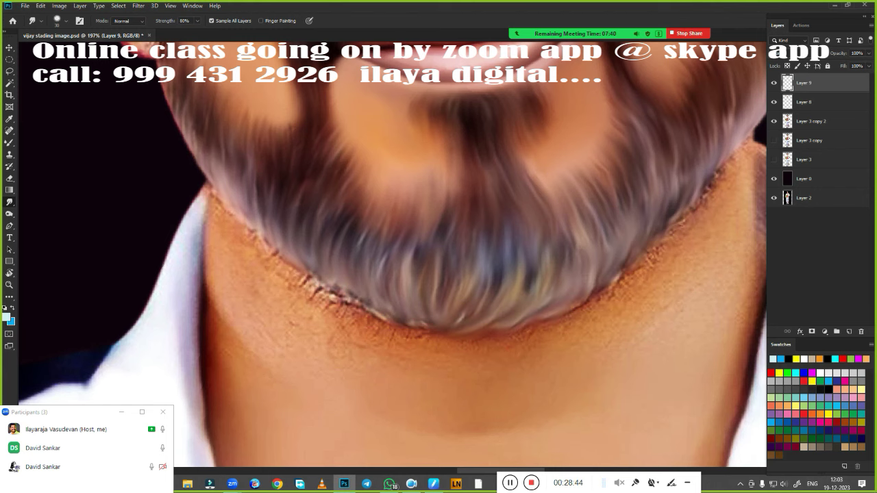
- Smudge the ear's jagged bright edge into skin and soften the neck shadow line
left_click_drag(384, 137, 520, 369)
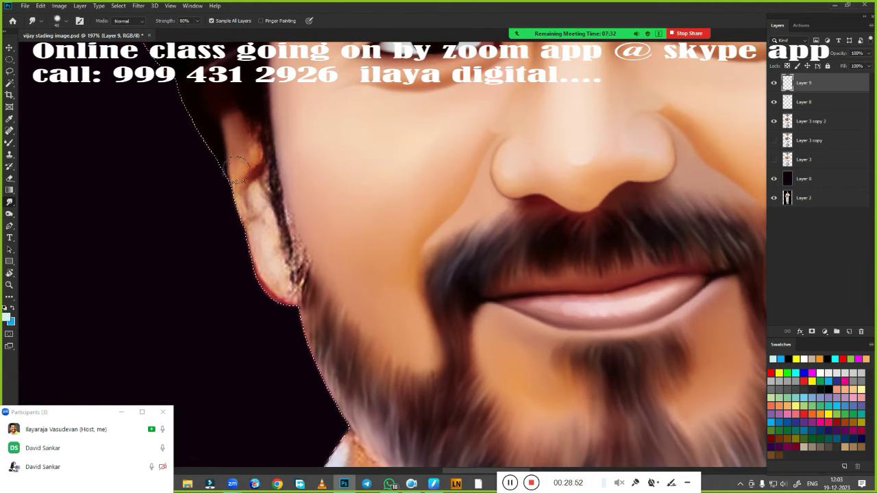
mouse_move(236, 167)
left_mouse_down()
mouse_move(274, 288)
mouse_move(250, 205)
mouse_move(301, 308)
left_mouse_up()
left_click_drag(268, 137, 302, 294)
scroll(294, 274, "down", 2)
scroll(254, 237, "down", 2)
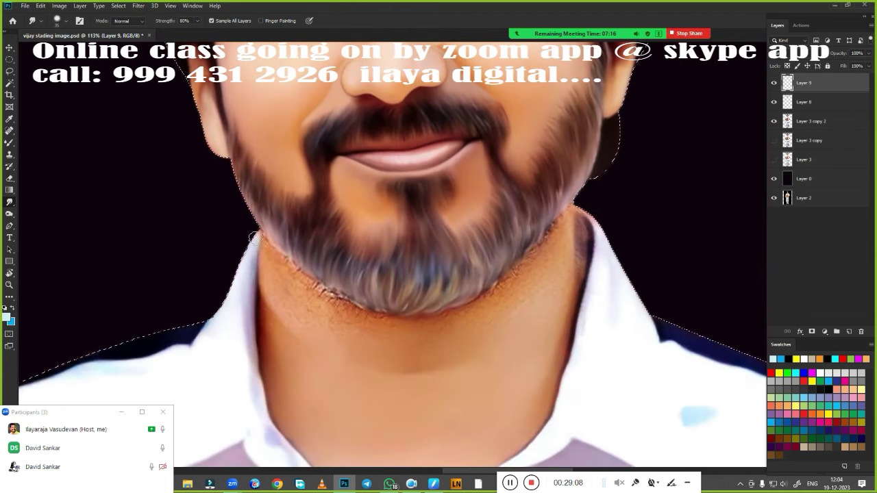
scroll(544, 289, "down", 3)
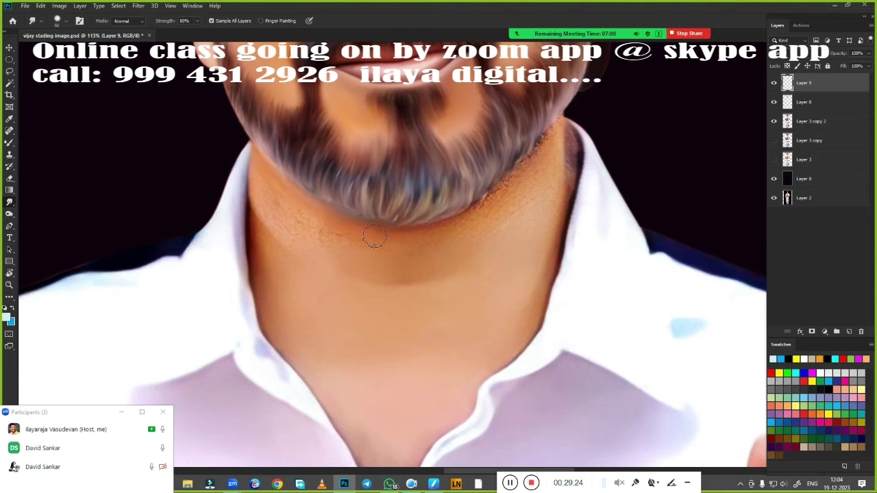
left_click_drag(572, 146, 542, 202)
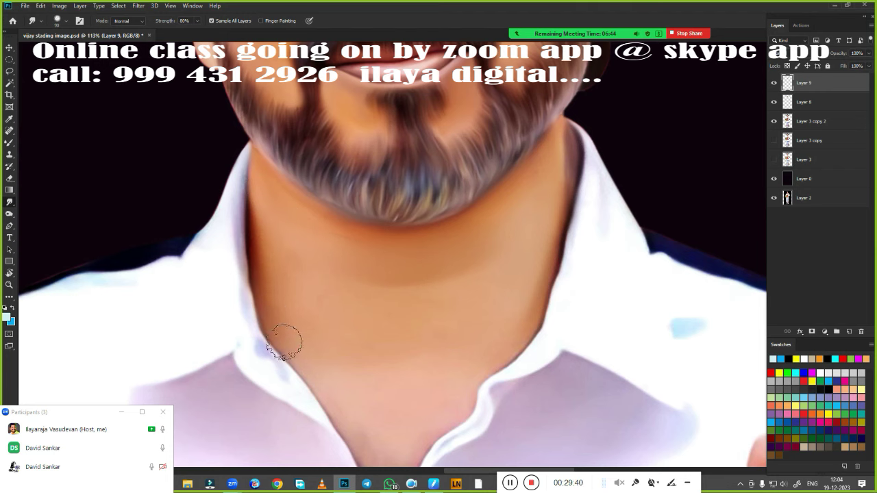
scroll(374, 264, "down", 5)
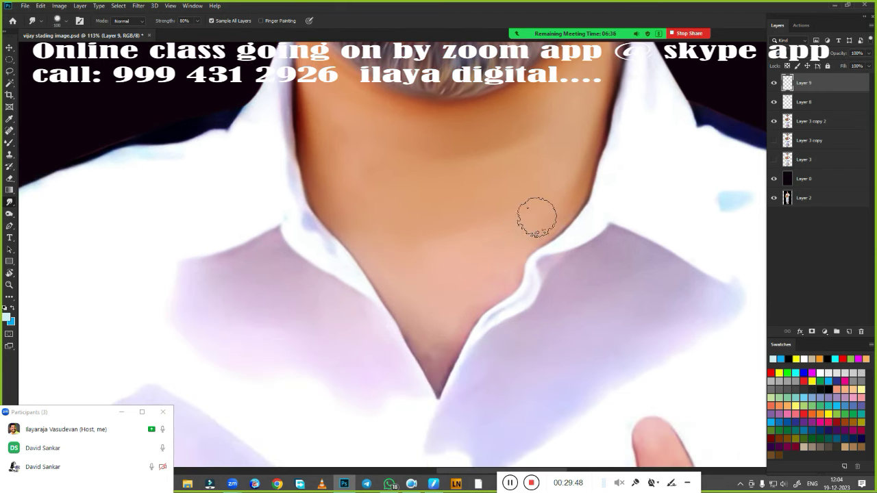
scroll(476, 298, "up", 5)
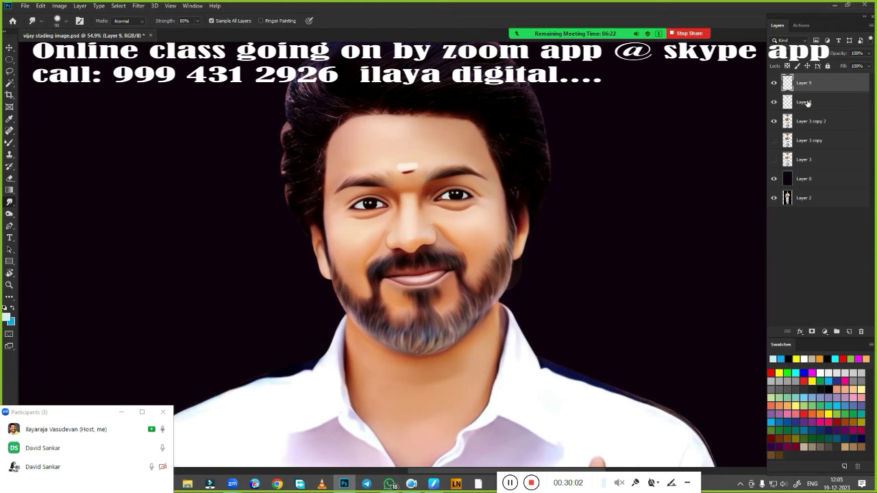
- Delete Layer 8, then smudge the bright stray strands on the hair's left edge
left_click(787, 101, "ctrl")
left_click_drag(807, 103, 861, 331)
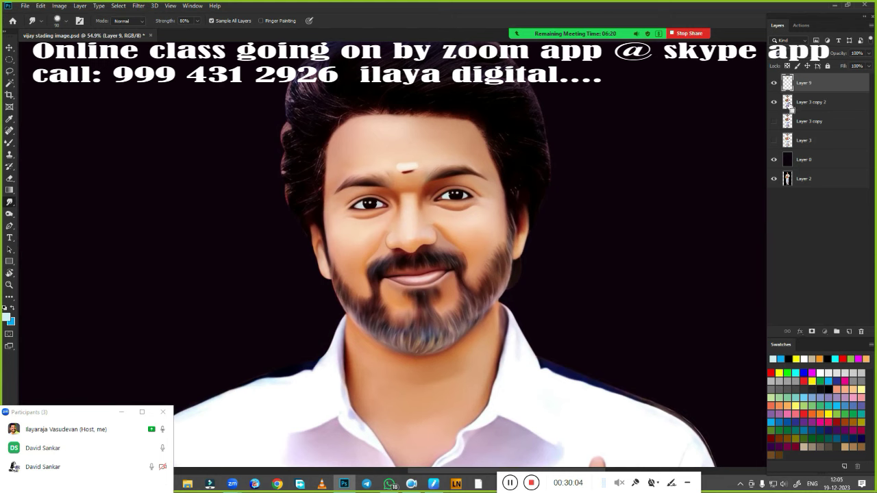
scroll(275, 137, "up", 2)
scroll(276, 137, "up", 2)
mouse_move(337, 256)
left_mouse_down()
mouse_move(315, 262)
mouse_move(302, 117)
mouse_move(281, 222)
mouse_move(389, 125)
mouse_move(363, 162)
left_mouse_up()
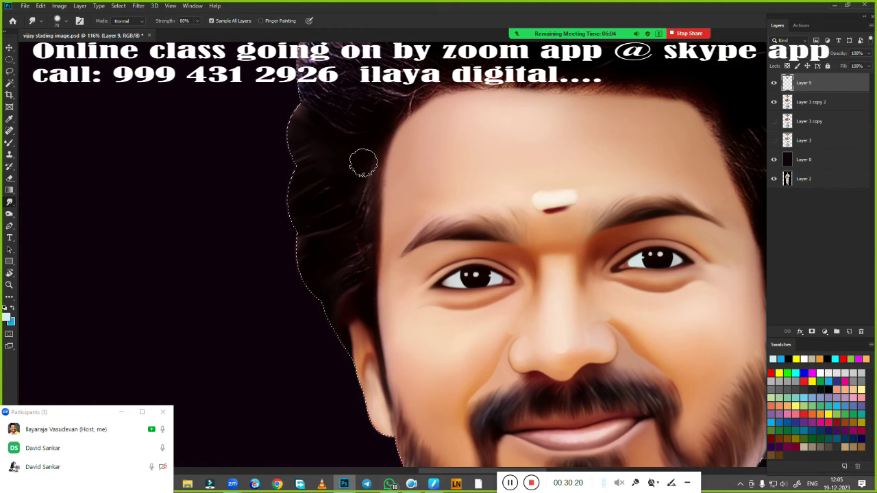
scroll(287, 240, "up", 3)
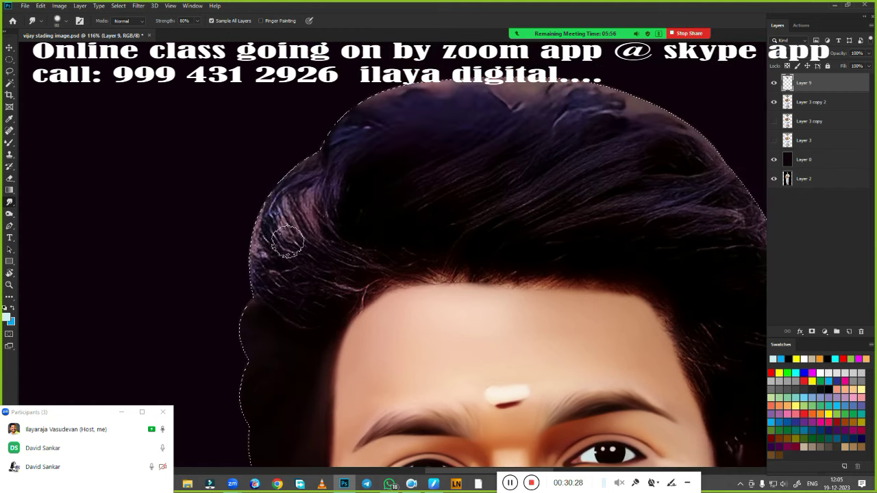
mouse_move(342, 167)
left_mouse_down()
mouse_move(259, 216)
mouse_move(260, 304)
mouse_move(288, 199)
mouse_move(426, 63)
left_mouse_up()
- Smudge the bright strands along the right side and top edge of the hair into dark hair
left_click_drag(418, 240, 281, 312)
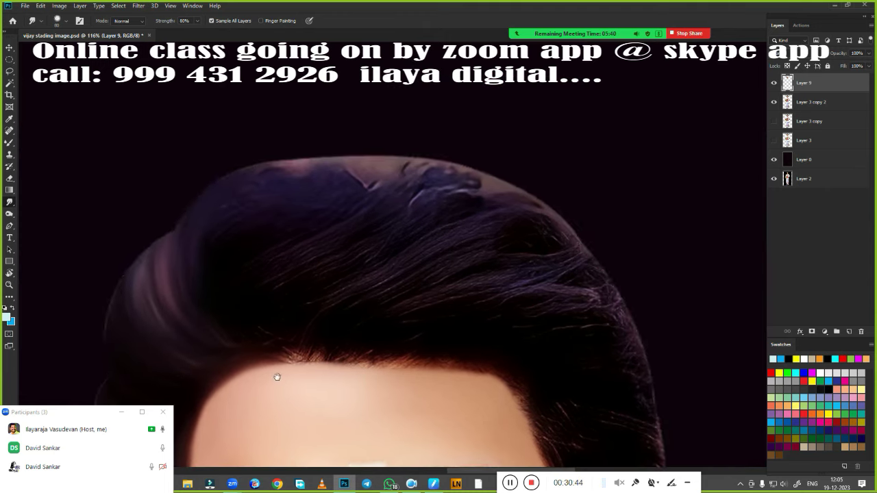
mouse_move(489, 288)
left_mouse_down()
mouse_move(415, 250)
mouse_move(500, 275)
mouse_move(226, 185)
mouse_move(313, 190)
mouse_move(507, 171)
left_mouse_up()
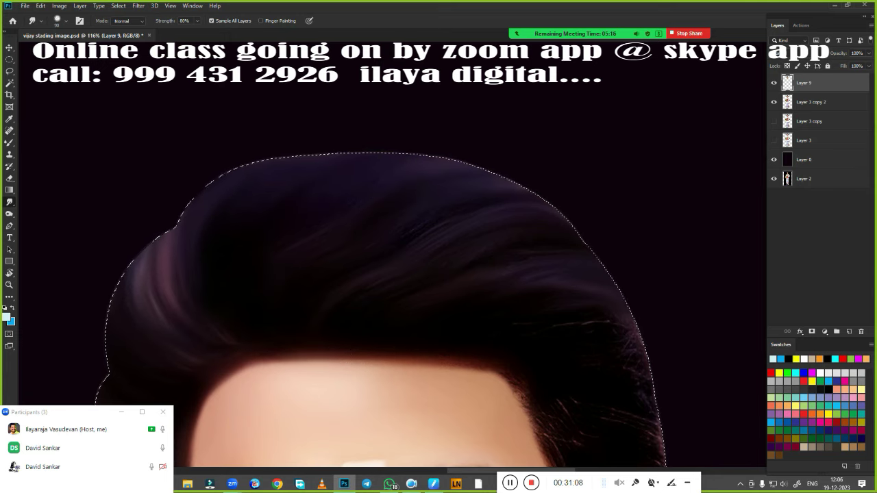
left_click_drag(534, 348, 352, 206)
mouse_move(431, 147)
left_mouse_down()
mouse_move(348, 222)
mouse_move(384, 329)
mouse_move(481, 350)
left_mouse_up()
- Enlarge the Smudge brush and smooth the creases on the raised hand's palm
scroll(542, 274, "down", 3)
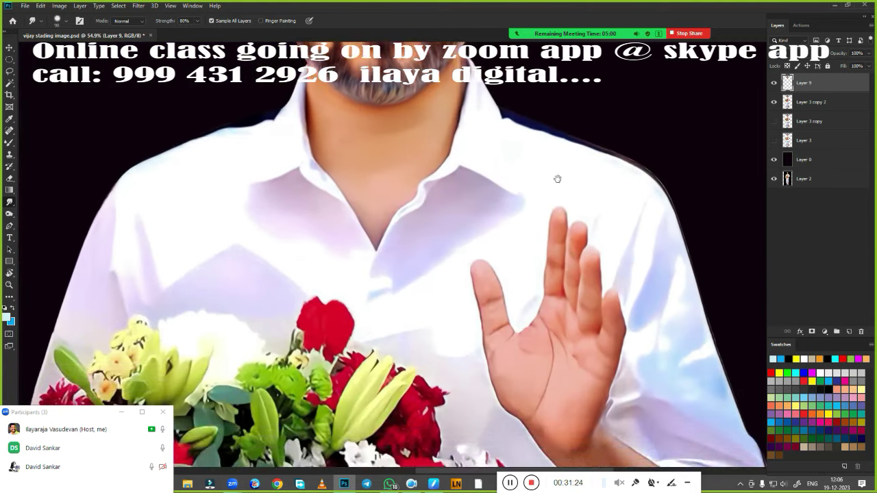
scroll(494, 135, "down", 2)
scroll(511, 347, "up", 3)
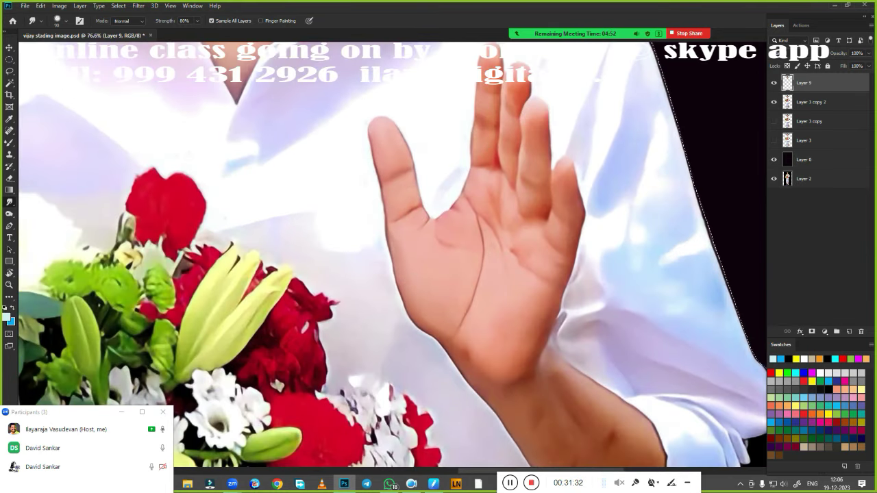
key("bracketright")
key("bracketright")
key("bracketright")
left_click_drag(490, 352, 556, 218)
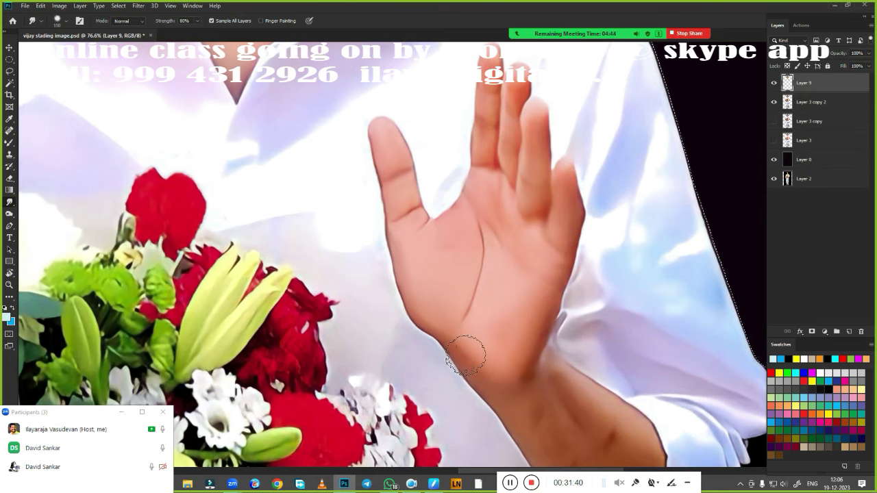
scroll(466, 355, "down", 3)
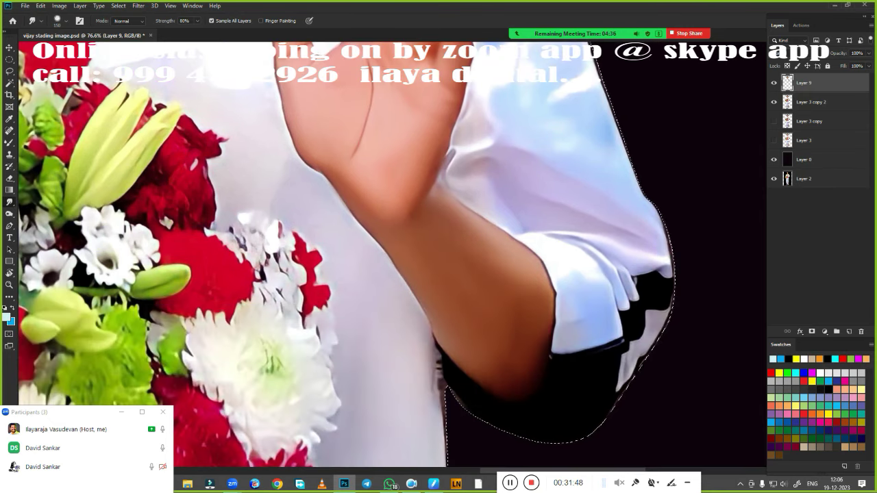
scroll(507, 282, "down", 3)
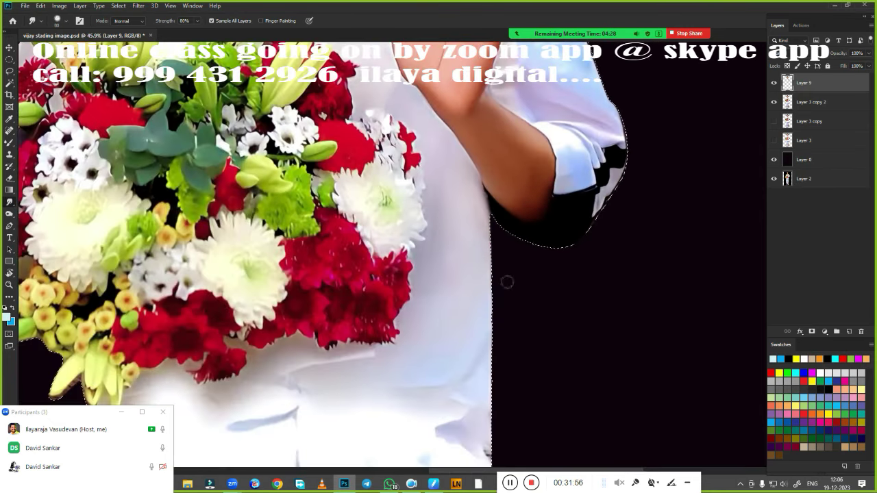
scroll(506, 282, "down", 5)
scroll(454, 439, "up", 5)
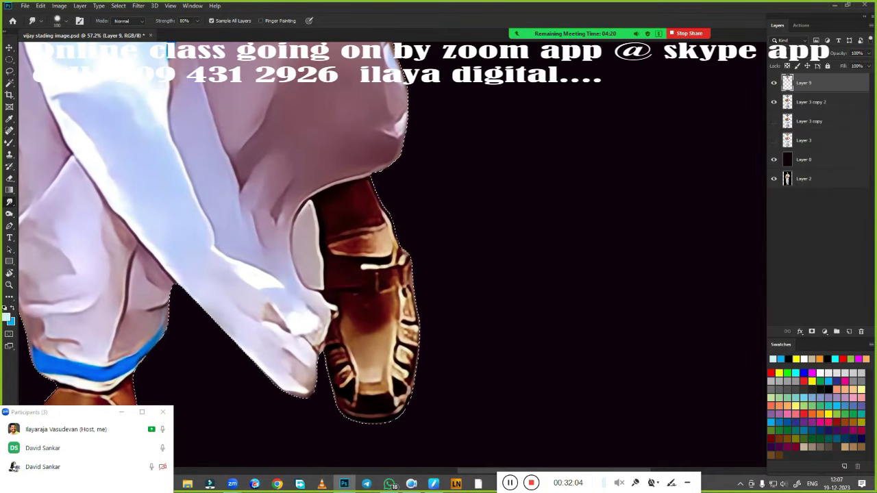
scroll(352, 221, "down", 3)
- Merge Layer 3 copy 2 into Layer 9 and duplicate it as Layer 9 copy
scroll(541, 327, "down", 3)
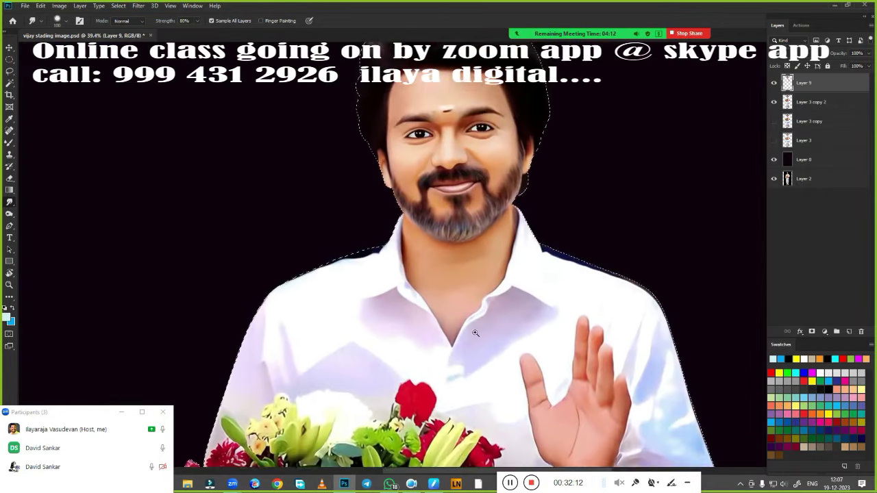
scroll(541, 327, "down", 3)
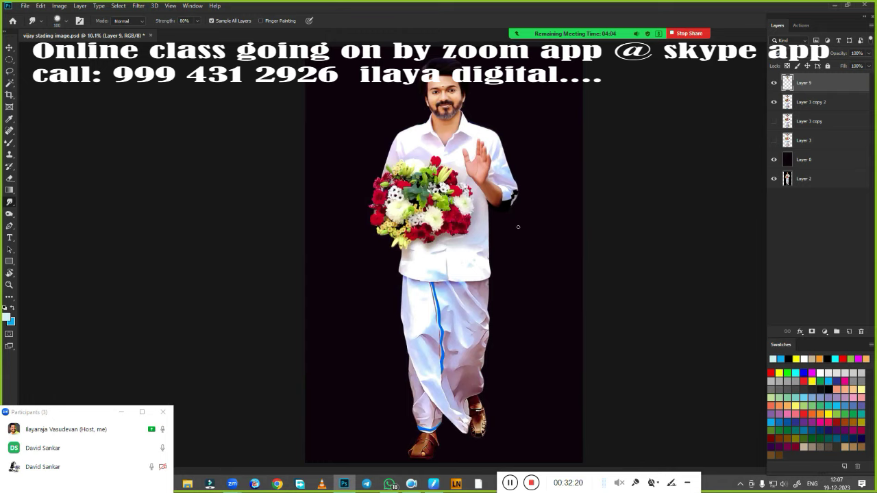
left_click(784, 103, "shift")
key("ctrl+e")
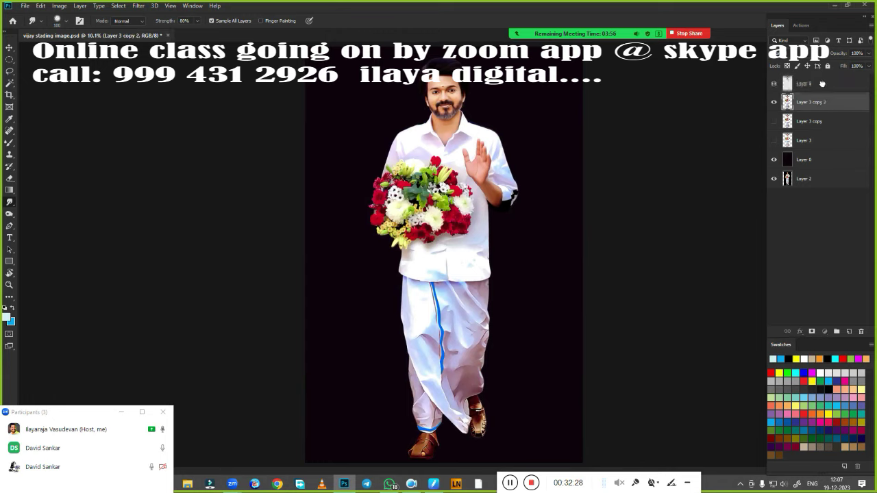
key("ctrl+j")
- Toggle layer visibility to compare versions, leaving Layer 3 and Layer 3 copy visible
left_click(773, 82)
left_click(774, 159)
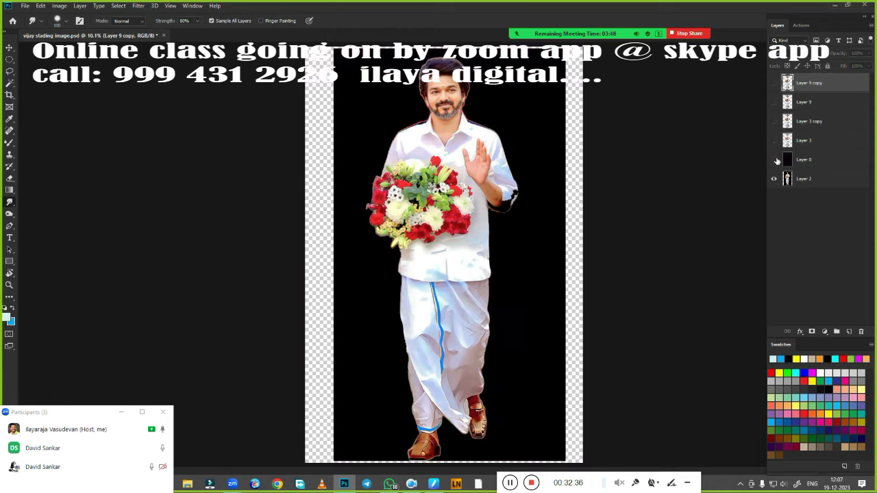
left_click(773, 140)
left_click(773, 121)
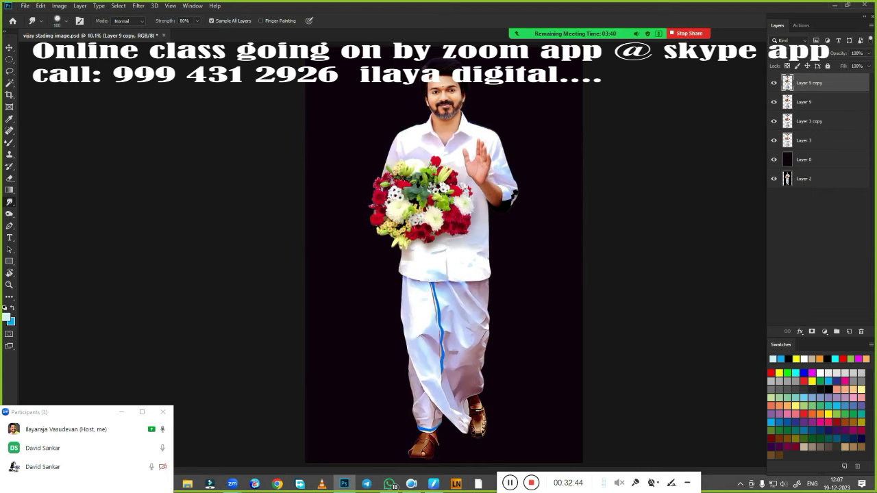
scroll(370, 198, "up", 5)
scroll(370, 199, "down", 2)
scroll(370, 199, "up", 2)
- Lasso and feather the lips, then stamp the visible image onto new Layer 10
key("l")
left_click_drag(339, 205, 363, 198)
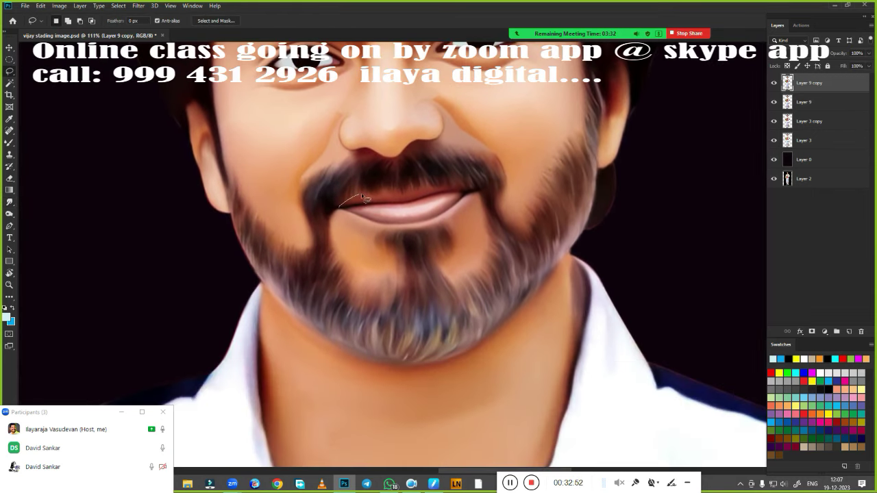
key("shift+F6")
key("Return")
key("ctrl+j")
scroll(542, 443, "up", 2)
- Deepen the shadows with Curves and adjust saturation in Hue/Saturation on Layer 10
key("ctrl+m")
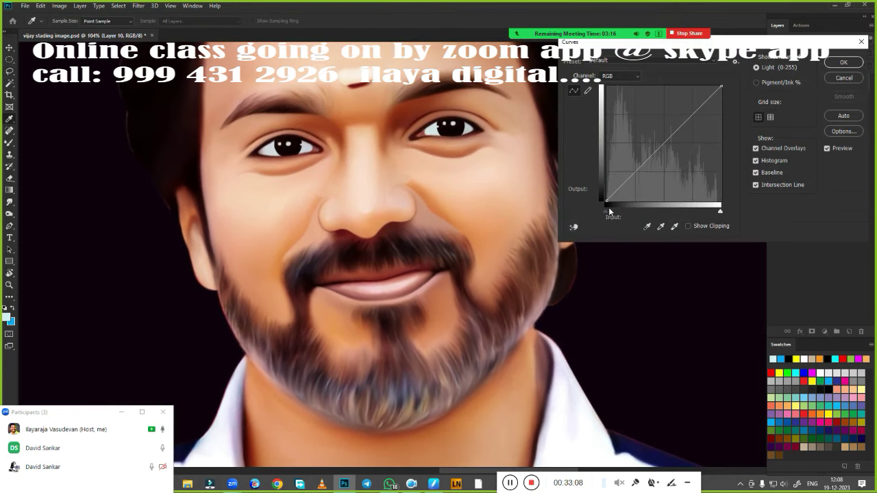
left_click_drag(609, 206, 613, 217)
key("Return")
key("ctrl+u")
left_click_drag(715, 141, 729, 139)
left_click(716, 117)
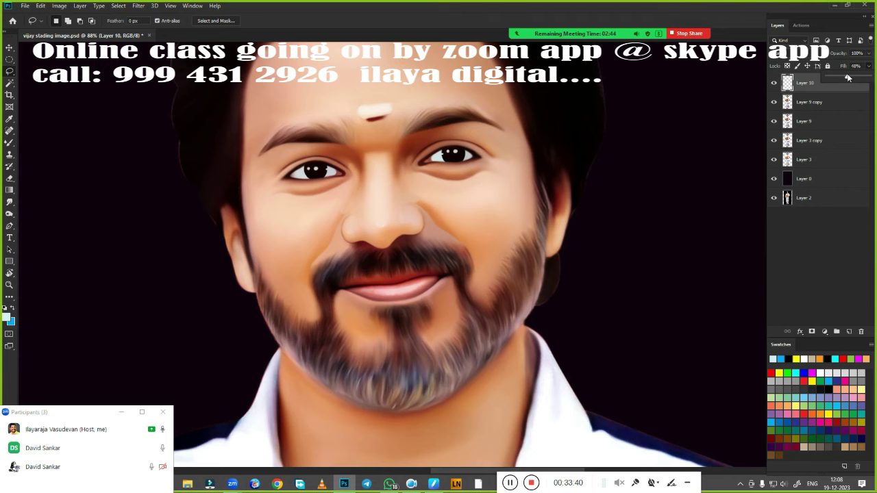
- Apply a +33 Hue/Saturation boost to Layer 10, leaving Color Balance unchanged
key("ctrl+b")
key("Return")
scroll(566, 270, "up", 5)
scroll(567, 270, "down", 5)
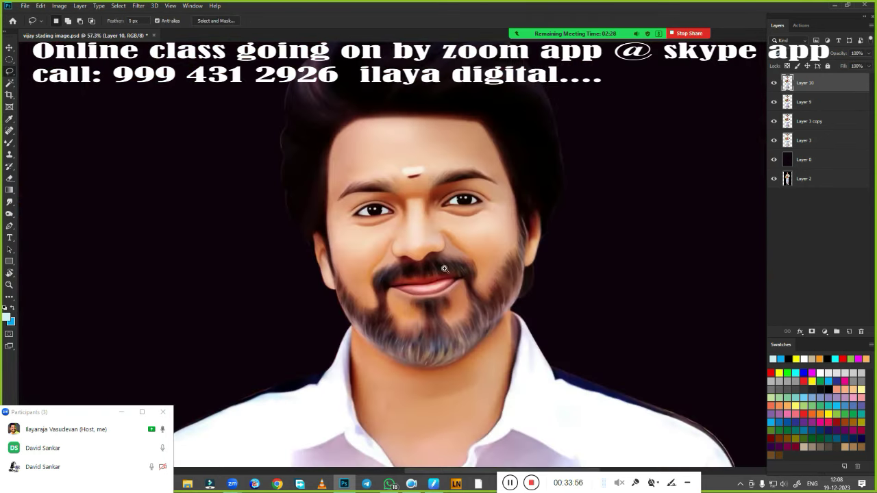
key("ctrl+u")
left_click_drag(716, 140, 730, 141)
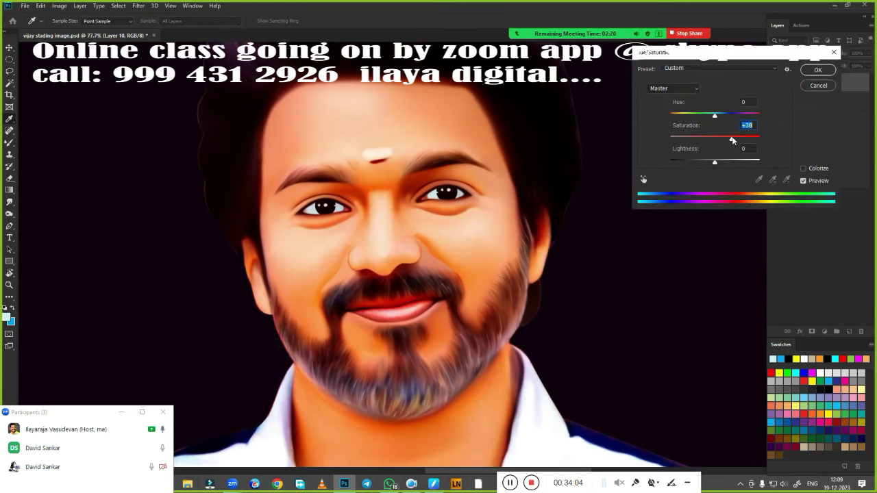
scroll(548, 225, "down", 1)
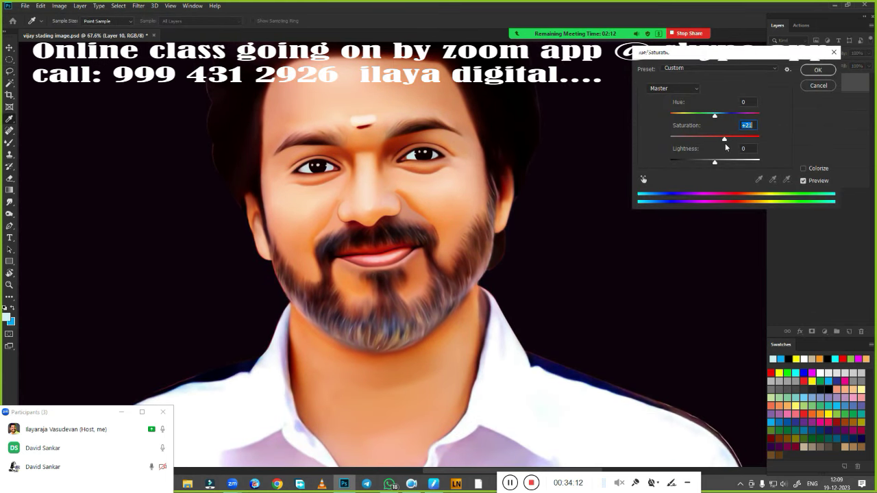
left_click(816, 71)
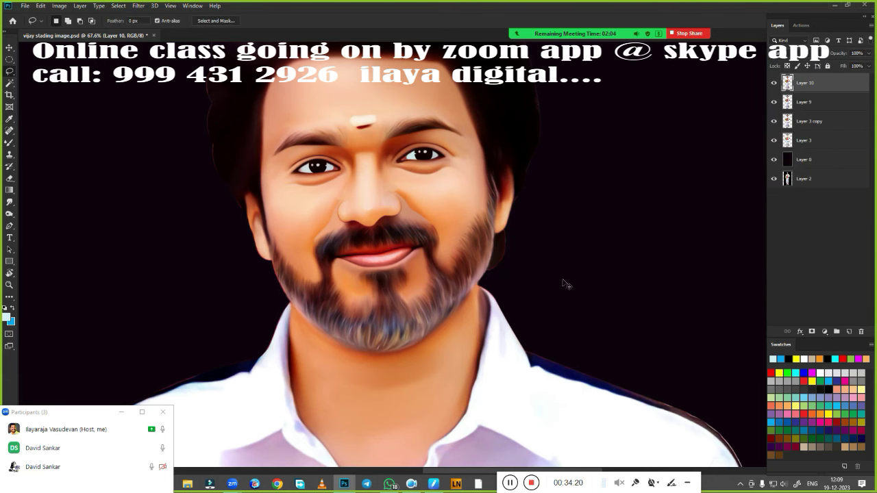
key("ctrl+b")
- Shift the highlights toward blue in Color Balance and apply it
left_click(560, 188)
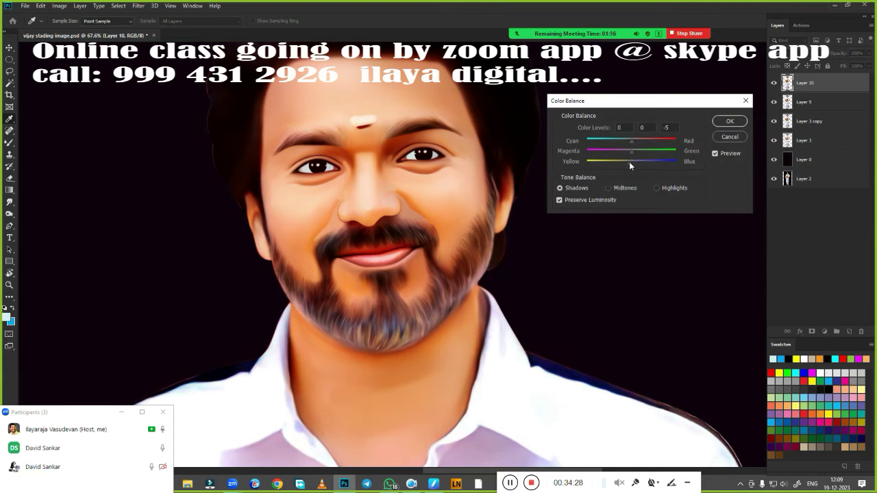
left_click(657, 188)
left_click_drag(631, 162, 646, 162)
key("Return")
- Reduce magenta in the reds with a selective colour adjustment
key("l")
key("alt+i")
key("j")
key("s")
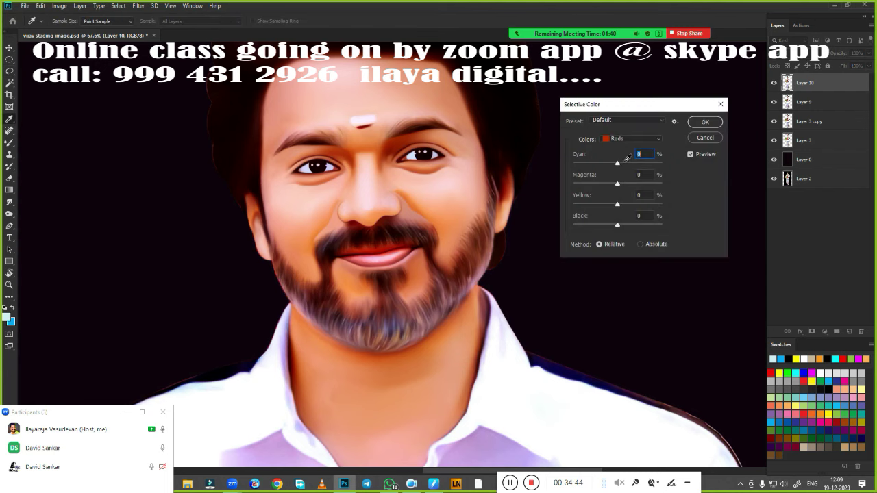
left_click_drag(618, 183, 613, 185)
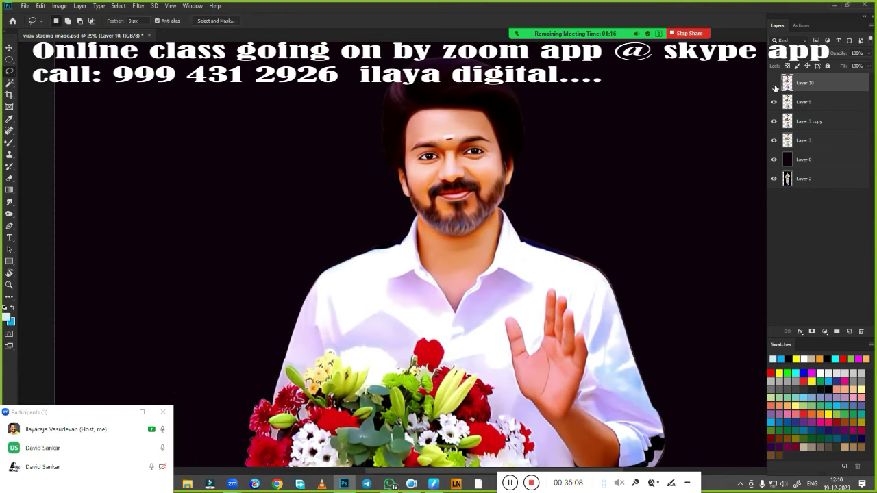
- Lasso the left half of the face and hair and feather the selection
left_click_drag(445, 85, 407, 188)
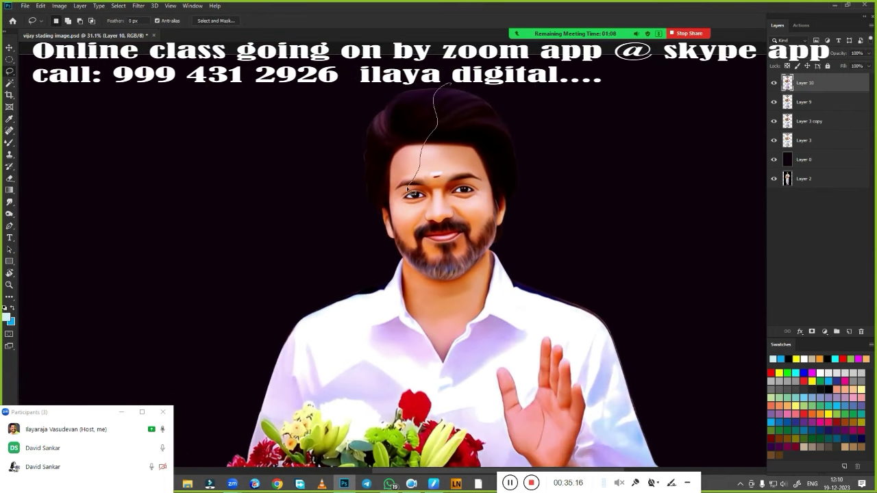
left_click_drag(445, 351, 195, 88)
key("shift+F6")
key("Return")
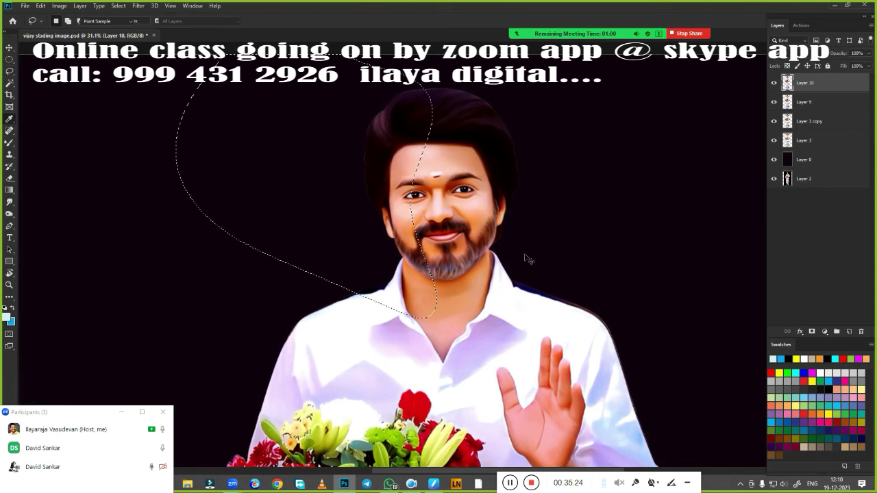
- Tint the selected area's highlights toward green and blue with Color Balance
key("ctrl+b")
left_click(656, 188)
left_click_drag(632, 151, 639, 161)
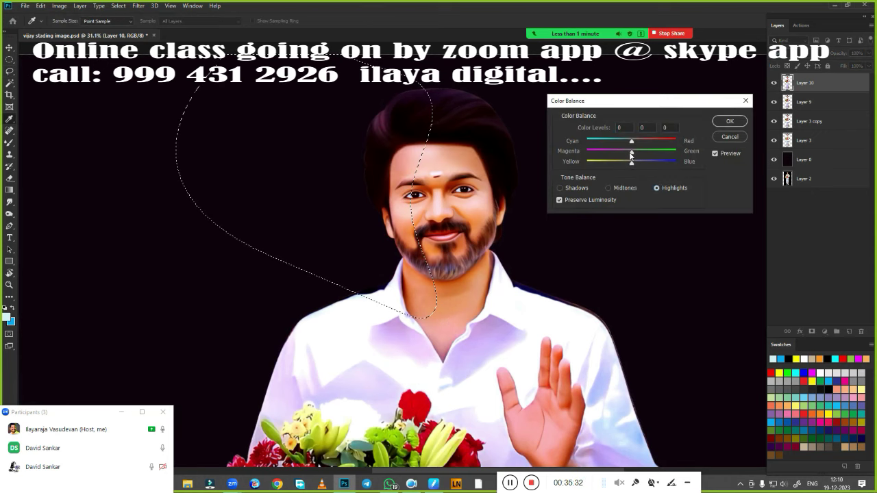
left_click(630, 162)
key("Return")
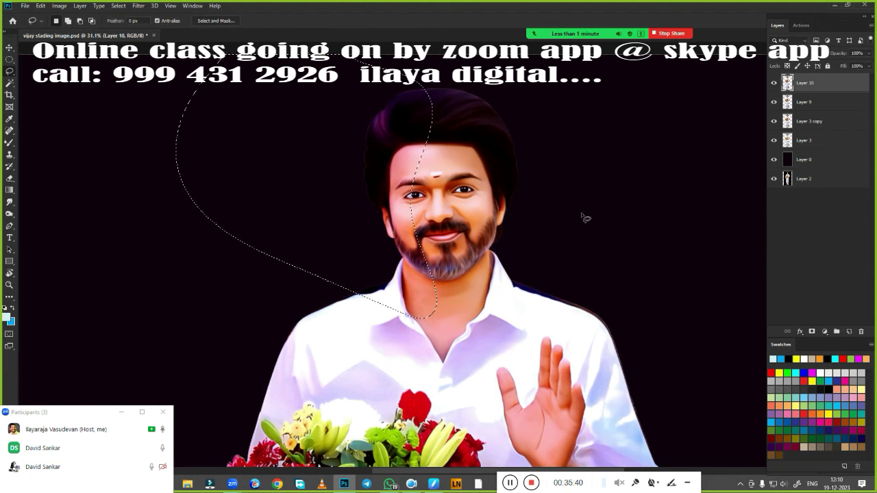
- Apply a further shadows Color Balance adjustment to the selection, then deselect
scroll(566, 257, "down", 3)
scroll(566, 258, "up", 4)
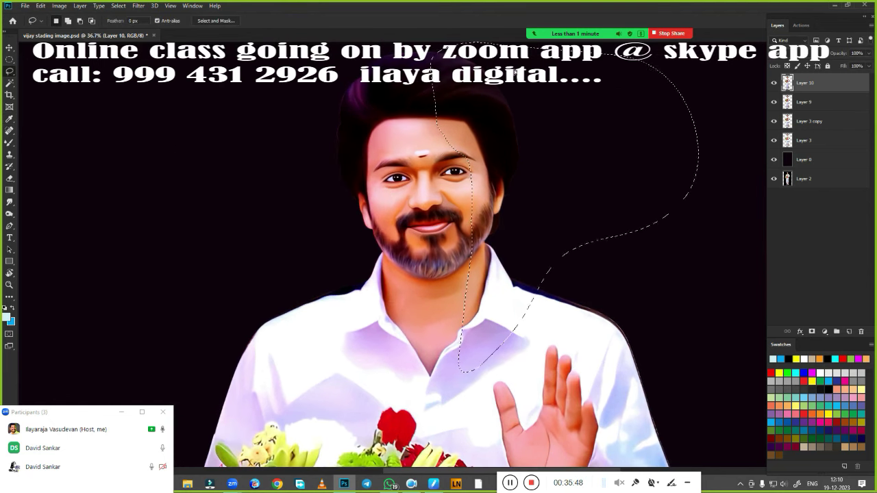
key("ctrl+b")
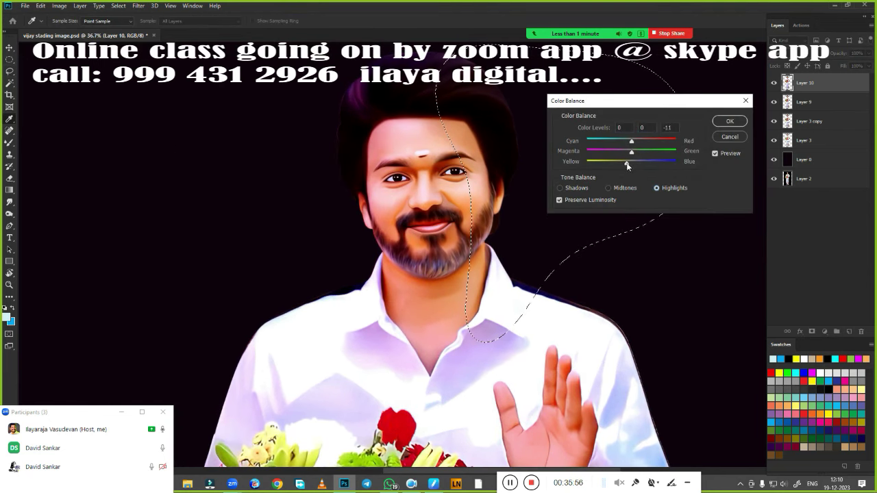
key("ctrl+1")
key("Return")
key("ctrl+d")
scroll(525, 264, "down", 3)
scroll(596, 282, "up", 3)
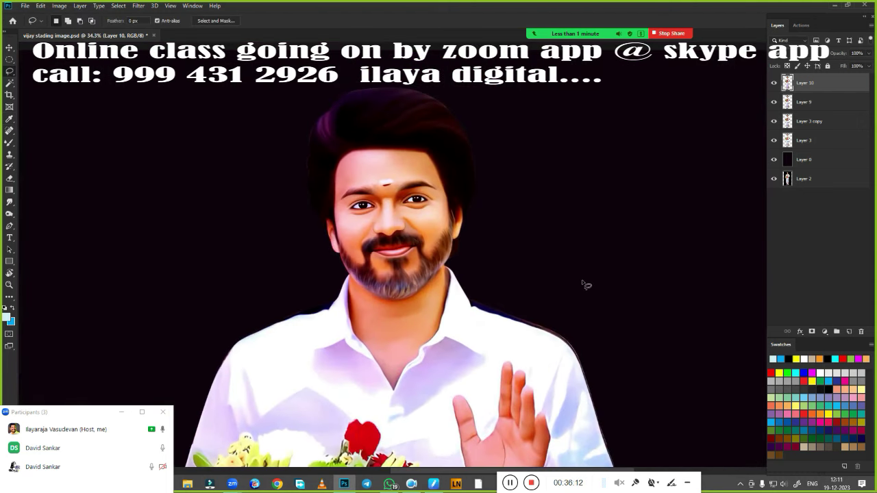
scroll(375, 233, "up", 5)
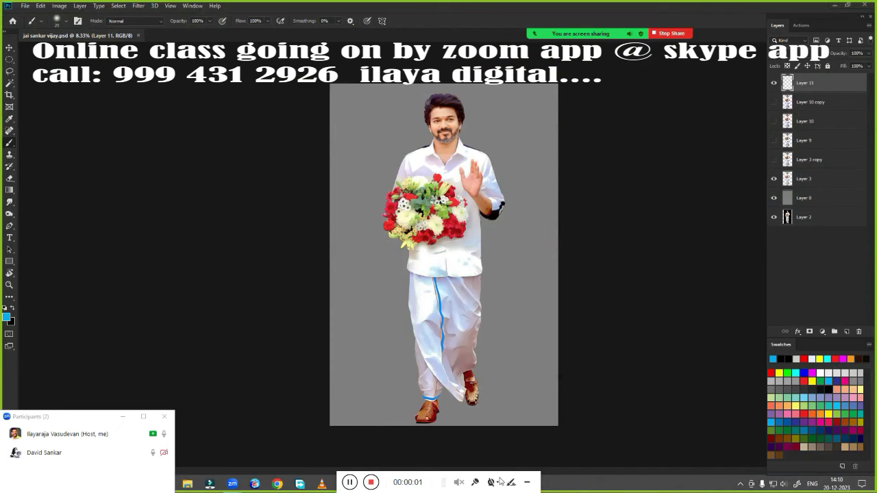
- Zoom into the face and lasso the creases on both sides of the nose
left_click_drag(447, 479, 612, 479)
mouse_move(515, 176)
left_mouse_down()
mouse_move(416, 191)
mouse_move(368, 254)
left_mouse_up()
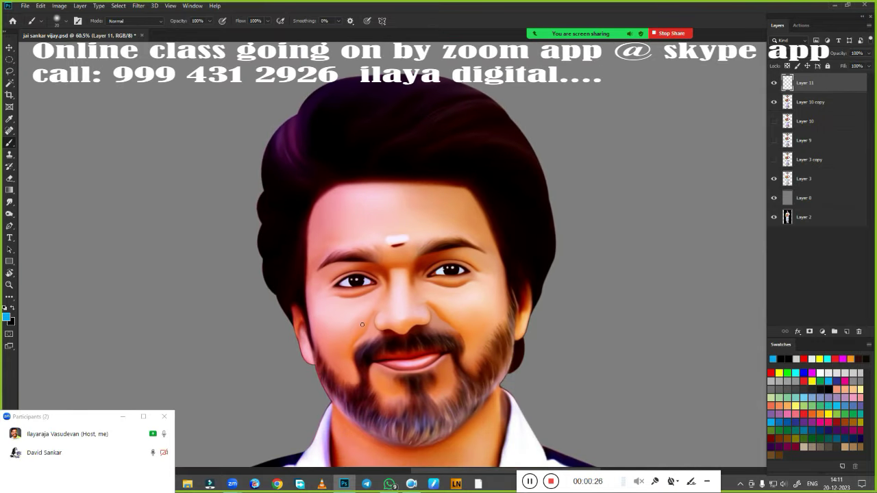
key("alt+[")
scroll(420, 283, "up", 5)
key("l")
left_click_drag(256, 172, 199, 278)
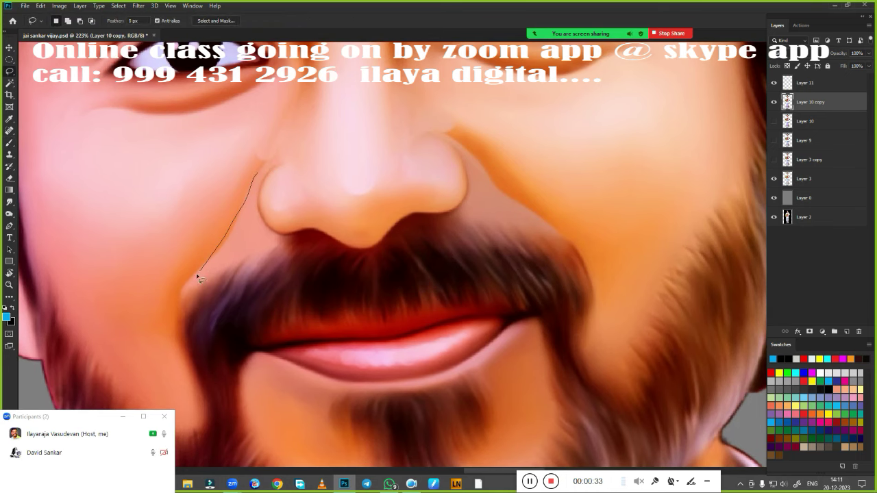
mouse_move(444, 137)
left_mouse_down()
mouse_move(465, 168)
mouse_move(479, 157)
left_mouse_up()
- Feather the nose-crease selection and shift its highlights toward cyan (-30) with Color Balance
key("shift+F6")
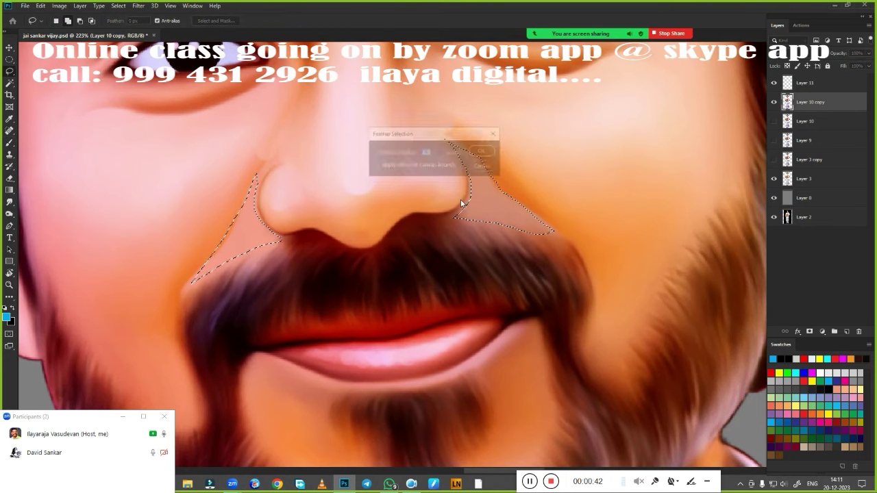
type("20")
key("Return")
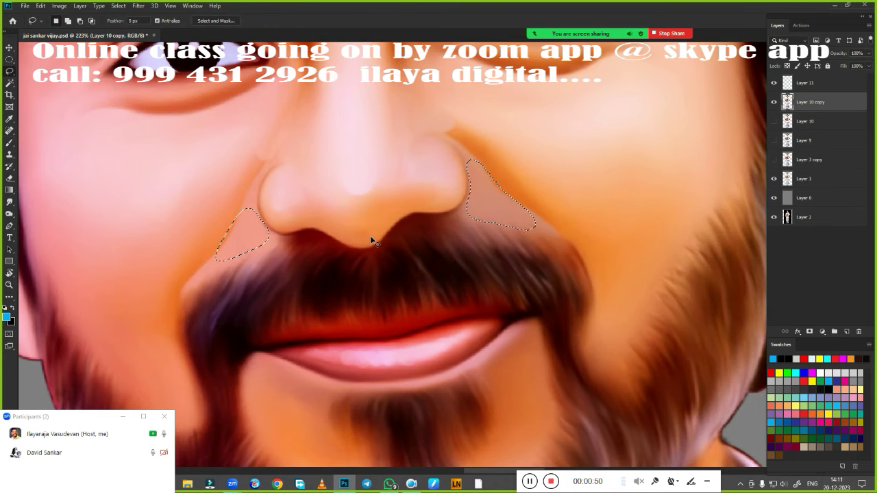
key("ctrl+b")
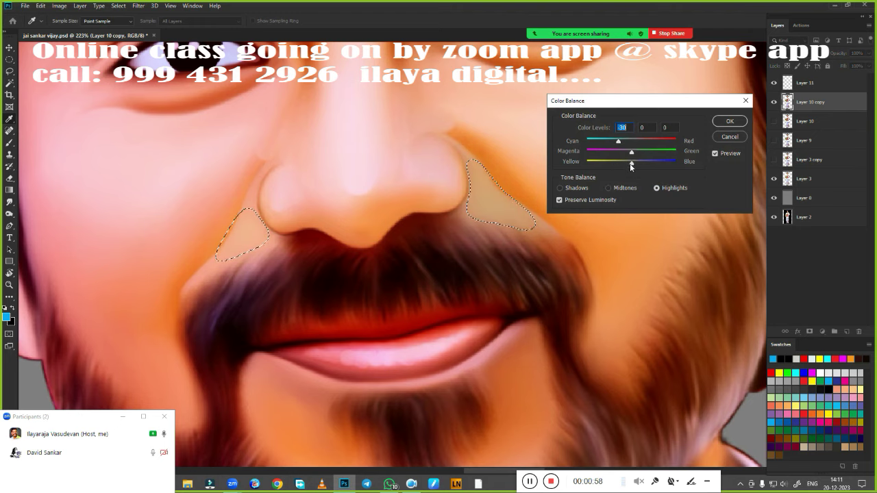
key("Return")
- Zoom out to the whole face and toggle the painted layer's visibility
key("ctrl+0")
left_click(774, 103)
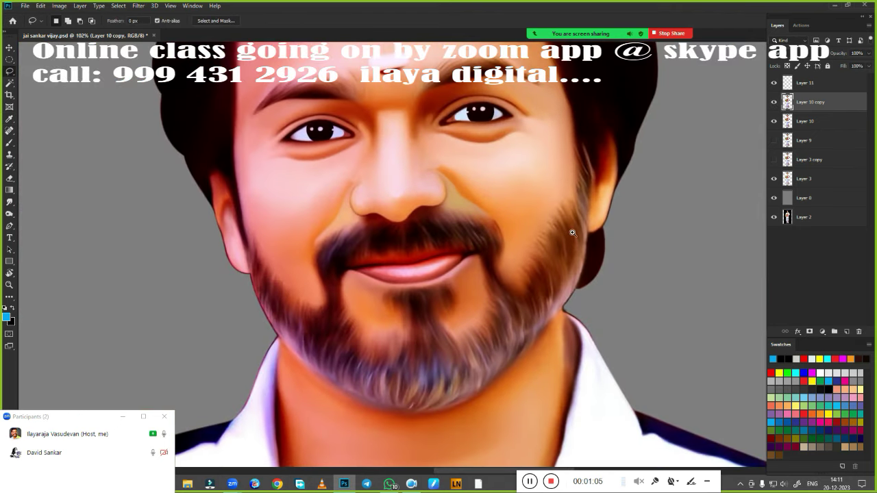
scroll(493, 196, "down", 5)
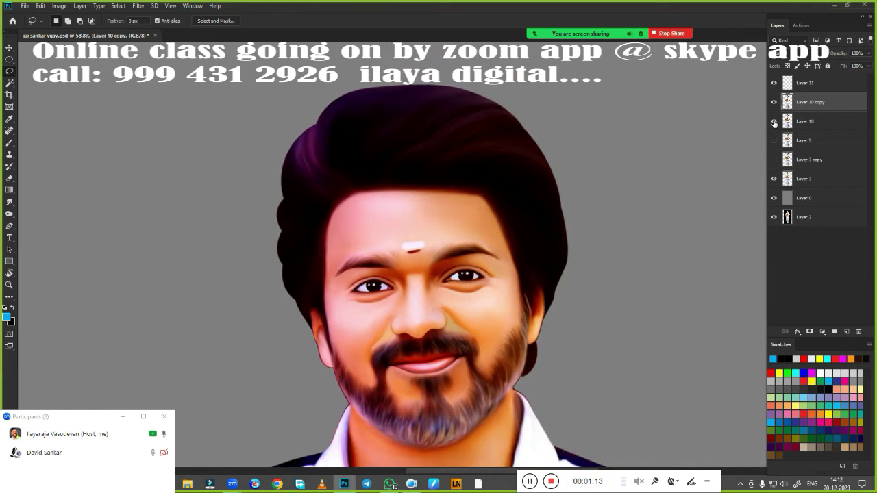
- Make red the foreground colour with the regular paint brush active
key("b")
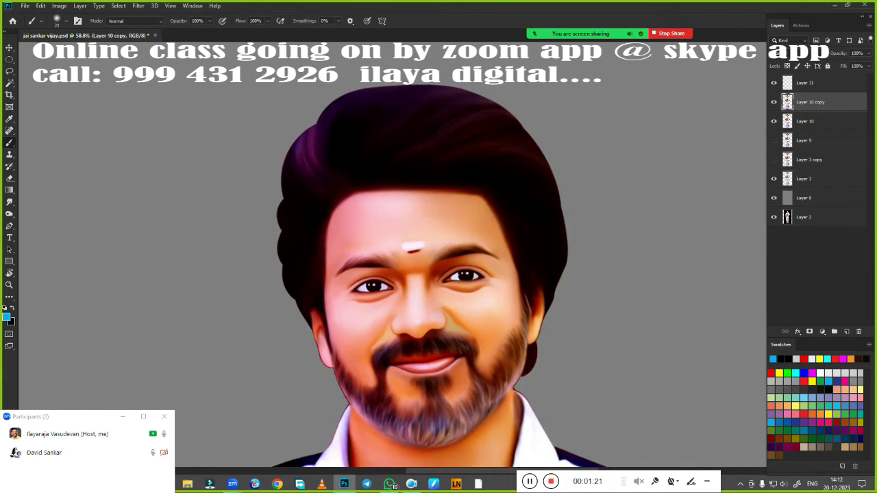
right_click(402, 200)
key("shift+b")
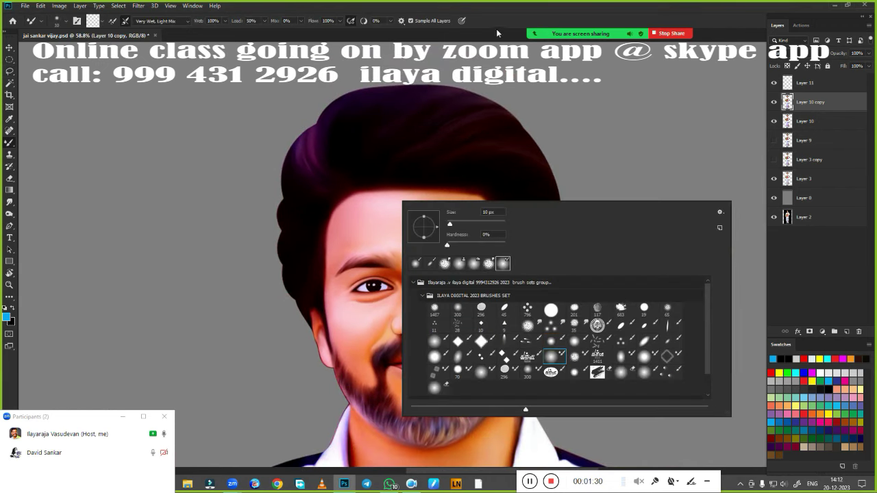
left_click(7, 317)
key("Return")
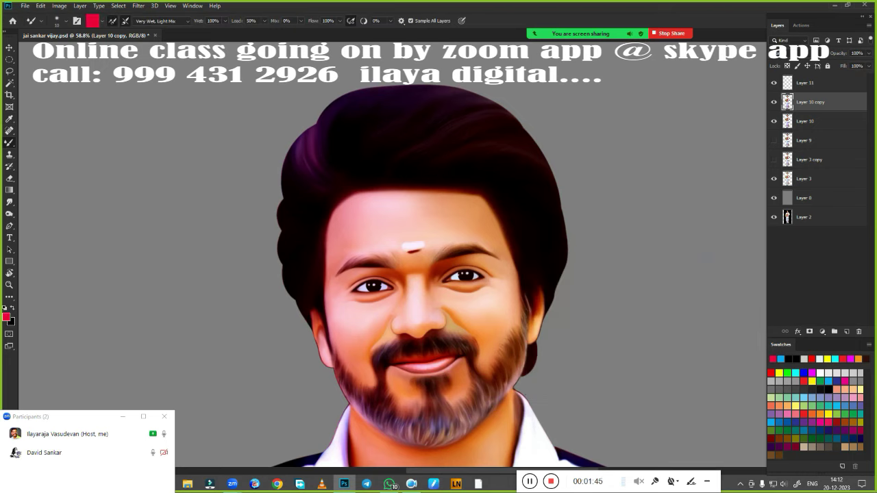
right_click(414, 200)
key("shift+b")
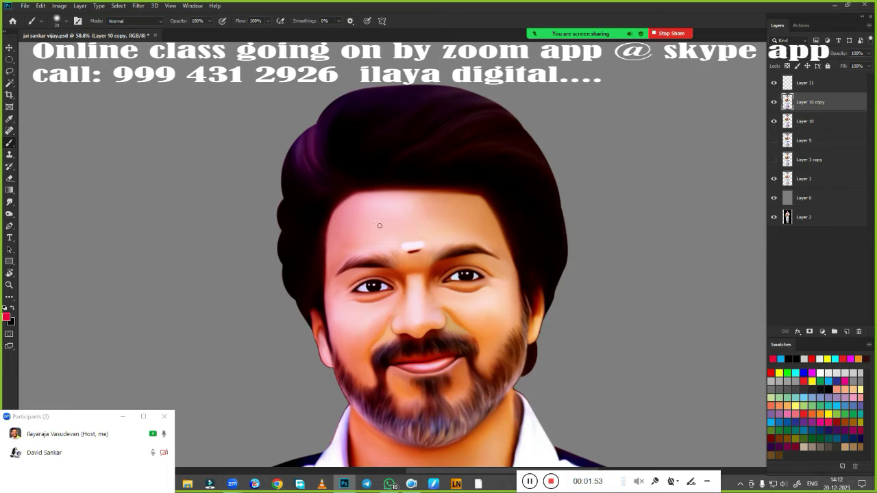
- Hide the painted layers to reveal the original photo and zoom to the hairline
left_click_drag(774, 103, 775, 122)
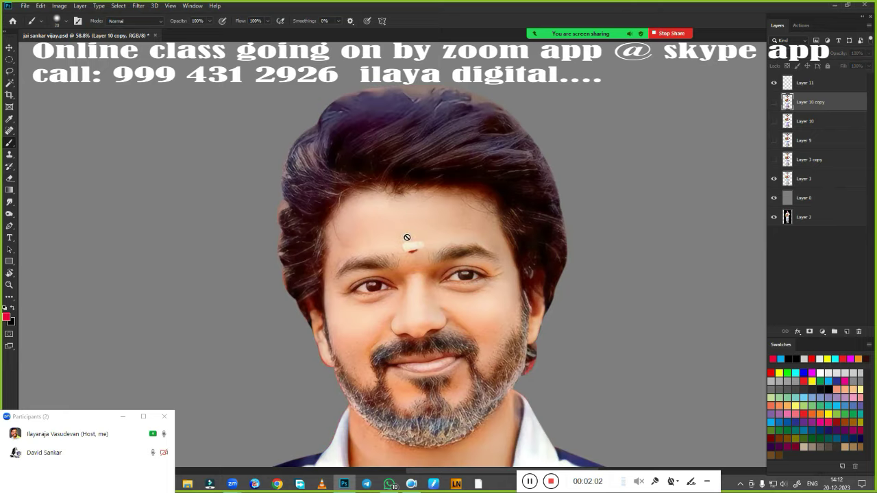
scroll(407, 237, "up", 5)
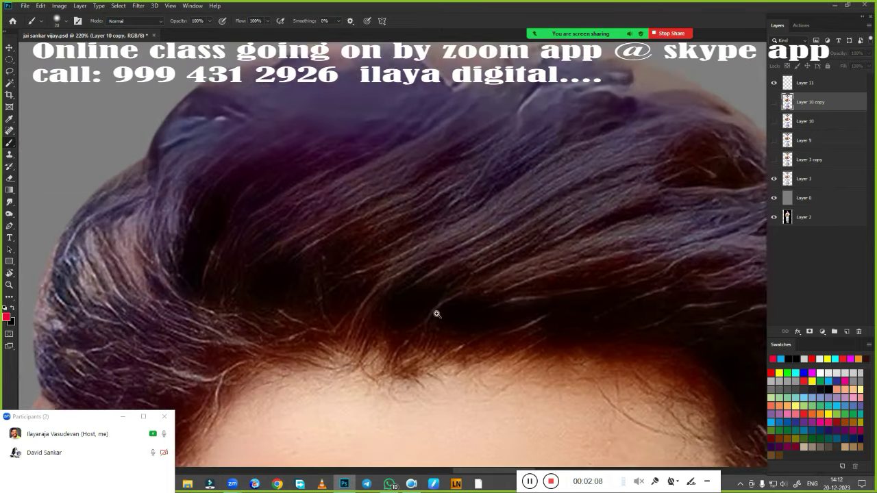
left_click_drag(435, 313, 365, 244)
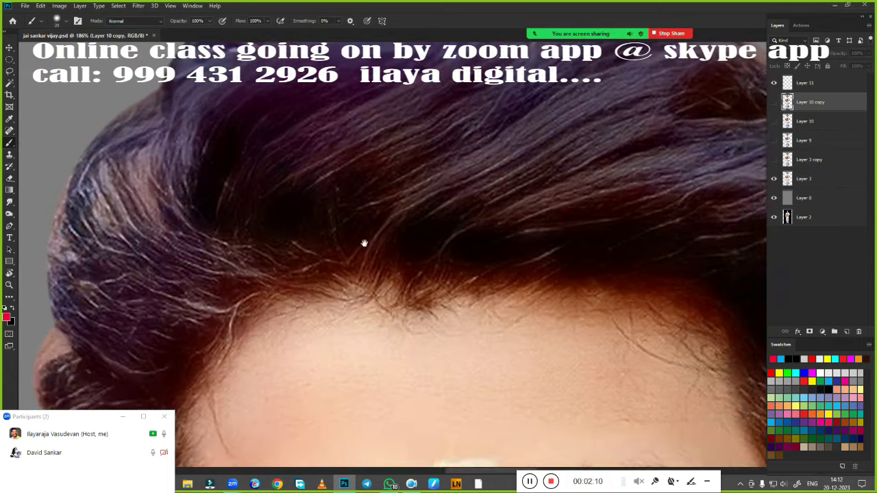
scroll(365, 244, "down", 5)
scroll(401, 264, "up", 5)
- Set the Huion pen's pressure curve to Hard in the tablet settings
left_click(434, 483)
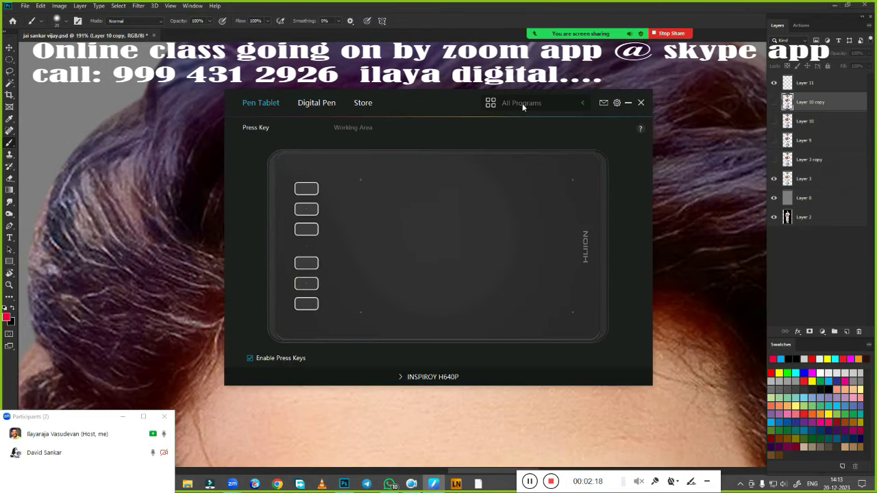
left_click(328, 106)
left_click(415, 306)
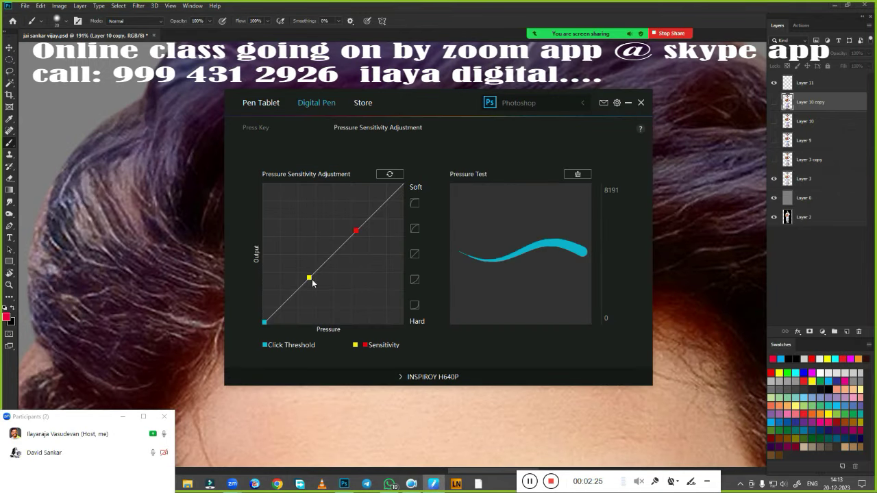
left_click(415, 304)
left_click(640, 102)
- Select Layer 11 and choose a brush preset for the strands
left_click(802, 82)
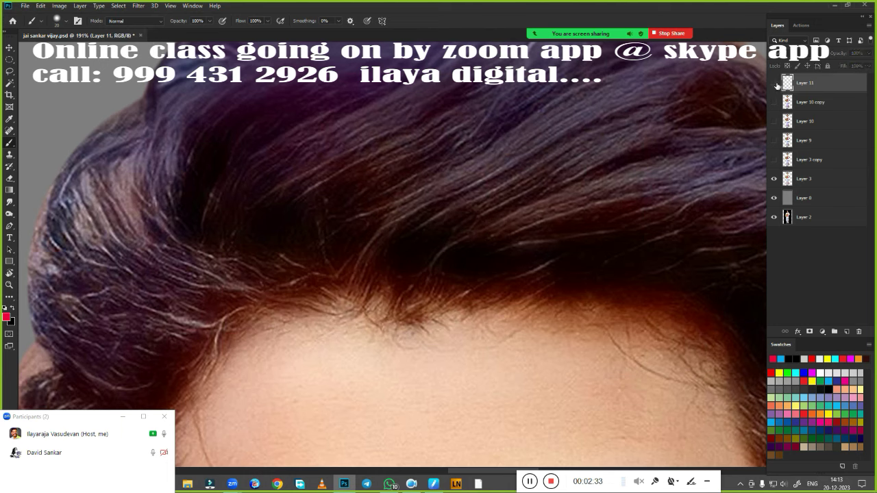
scroll(749, 348, "down", 3)
scroll(749, 348, "up", 3)
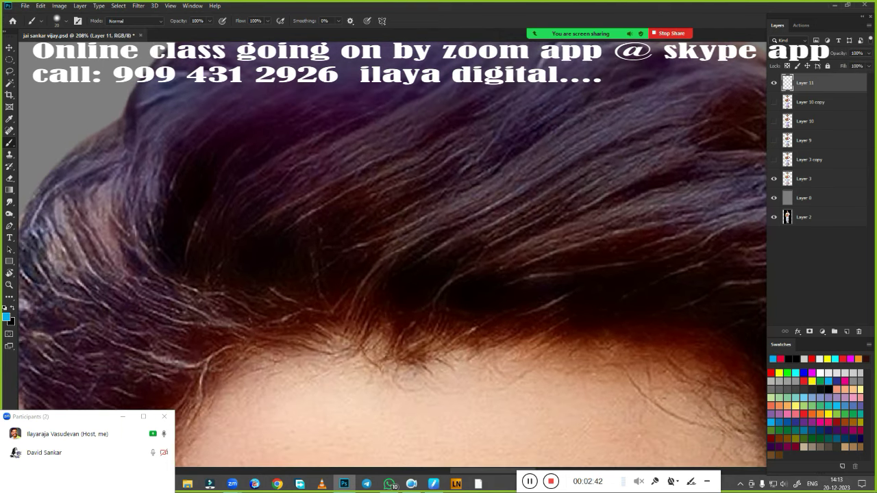
right_click(437, 322)
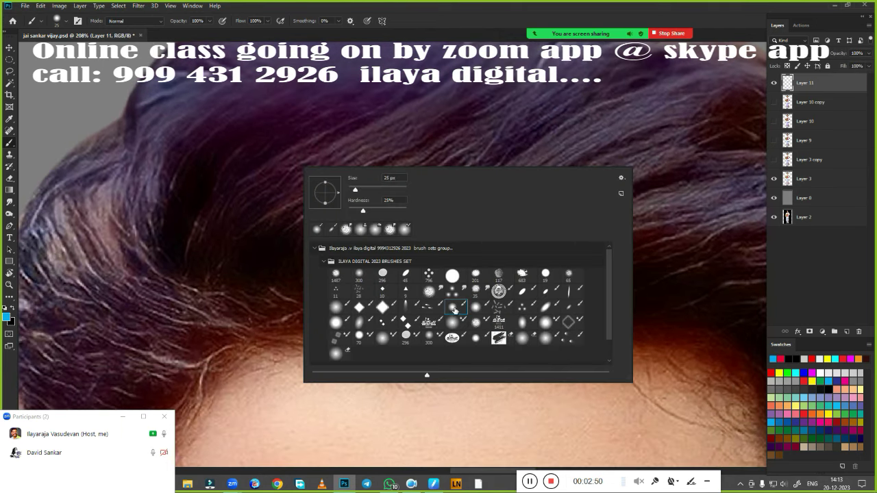
double_click(457, 305)
scroll(363, 330, "down", 3)
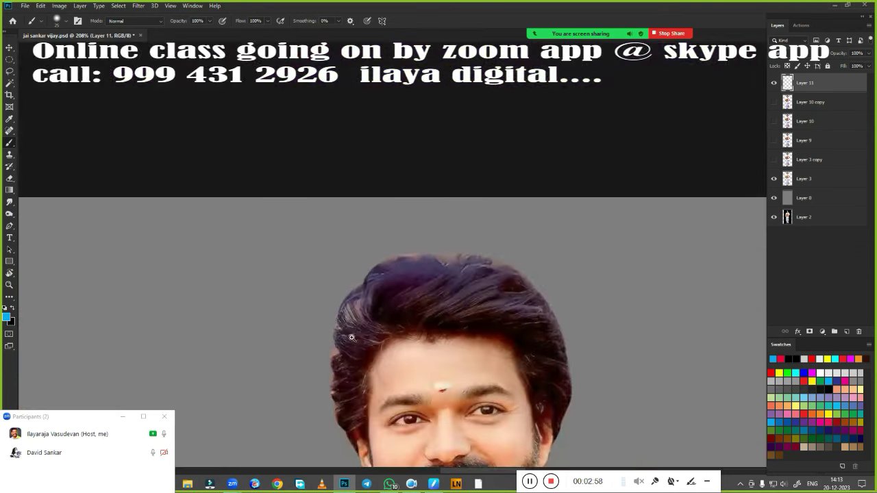
scroll(363, 330, "up", 4)
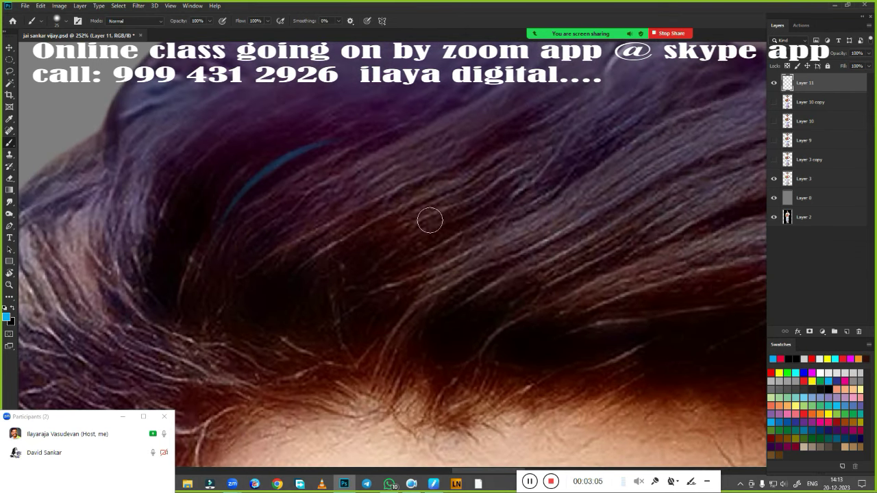
- Paint trial blue strands over the hair, undoing the ones that look wrong
left_click_drag(245, 274, 293, 167)
scroll(352, 320, "up", 2)
left_click_drag(246, 302, 390, 174)
key("ctrl+z")
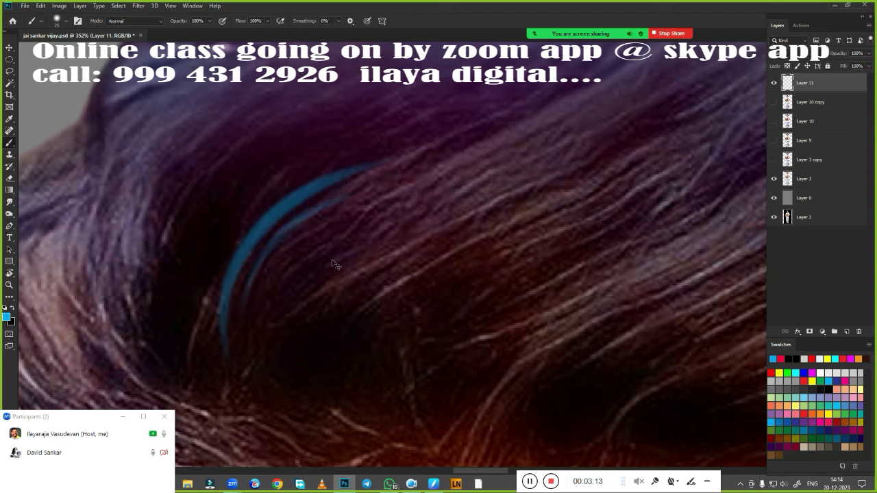
key("ctrl+z")
mouse_move(213, 346)
left_mouse_down()
mouse_move(294, 156)
mouse_move(264, 218)
left_mouse_up()
key("ctrl+z")
left_click_drag(302, 391, 293, 240)
scroll(424, 353, "down", 5)
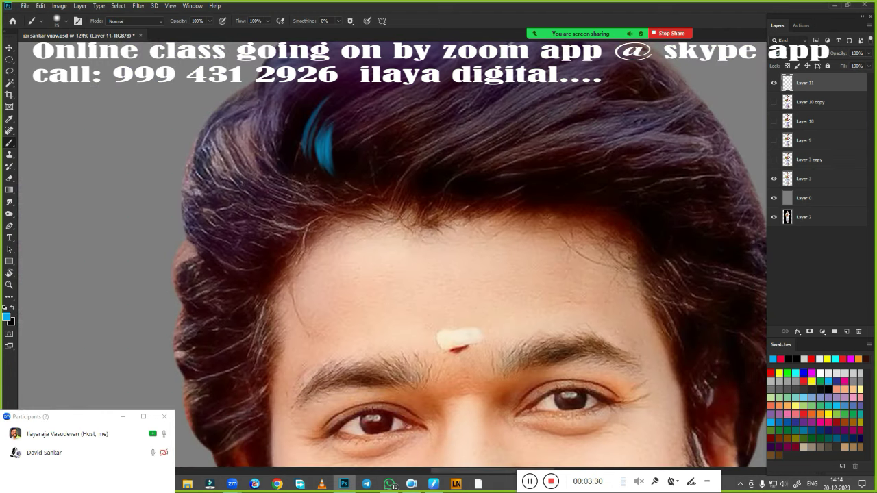
right_click(411, 222)
scroll(411, 226, "up", 5)
left_click_drag(315, 274, 439, 122)
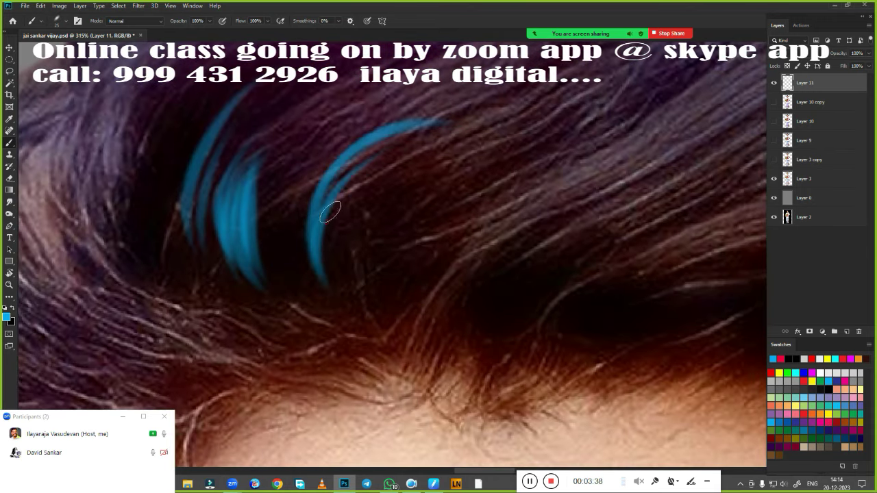
left_click_drag(328, 301, 391, 178)
key("ctrl+z")
key("ctrl+z")
key("ctrl+z")
- Rotate the canvas view sideways and try a long blue strand, undoing it
mouse_move(453, 315)
left_mouse_down()
mouse_move(462, 360)
mouse_move(515, 297)
left_mouse_up()
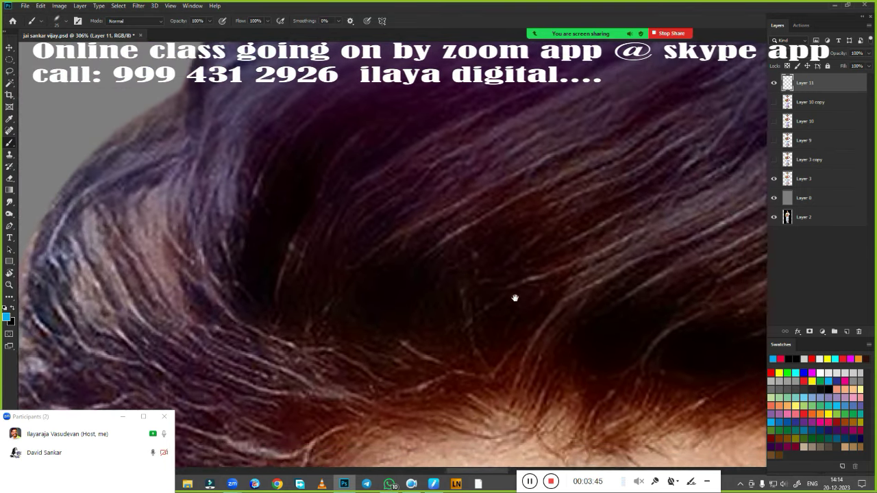
scroll(427, 333, "down", 5)
key("r")
mouse_move(479, 329)
left_mouse_down()
mouse_move(404, 382)
mouse_move(434, 169)
left_mouse_up()
scroll(505, 239, "up", 5)
key("b")
left_click_drag(190, 297, 583, 226)
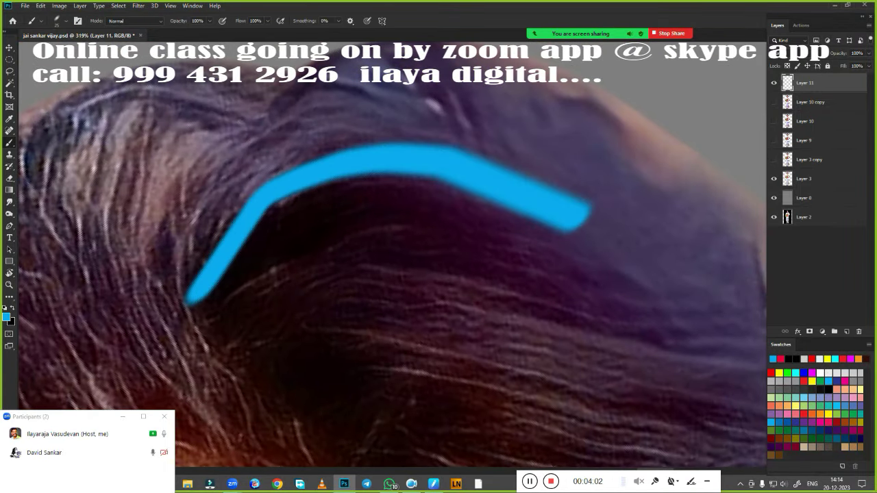
key("ctrl+z")
left_click(456, 484)
left_click(344, 484)
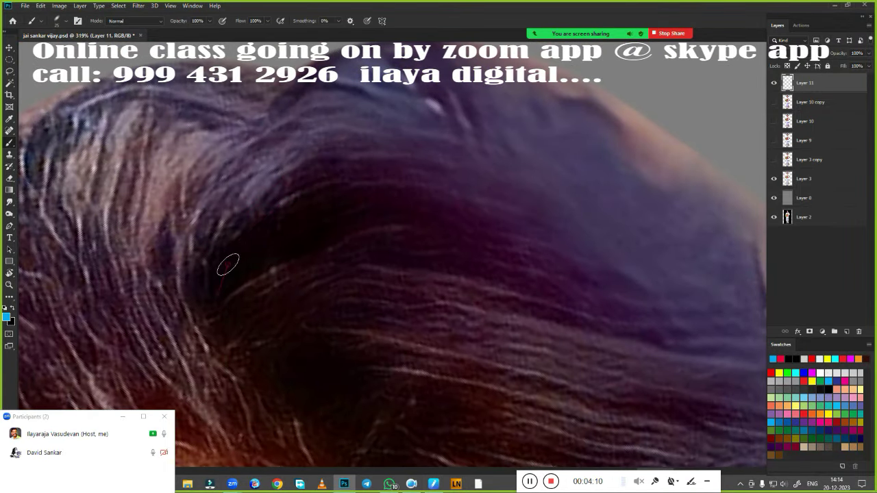
- Paint blue strands along the hair, keeping the good ones and undoing misplaced upper and lower strokes
left_click_drag(228, 259, 403, 182)
key("ctrl+z")
left_click_drag(226, 252, 403, 179)
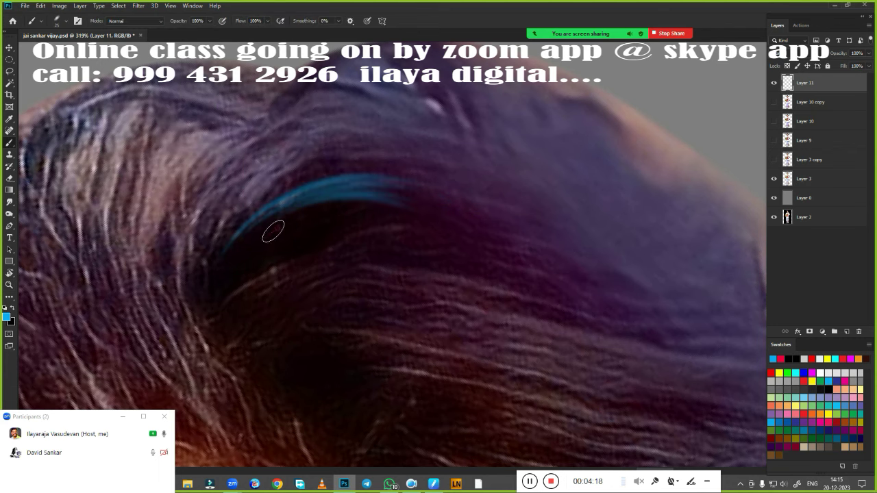
left_click_drag(273, 231, 447, 268)
scroll(438, 274, "up", 2)
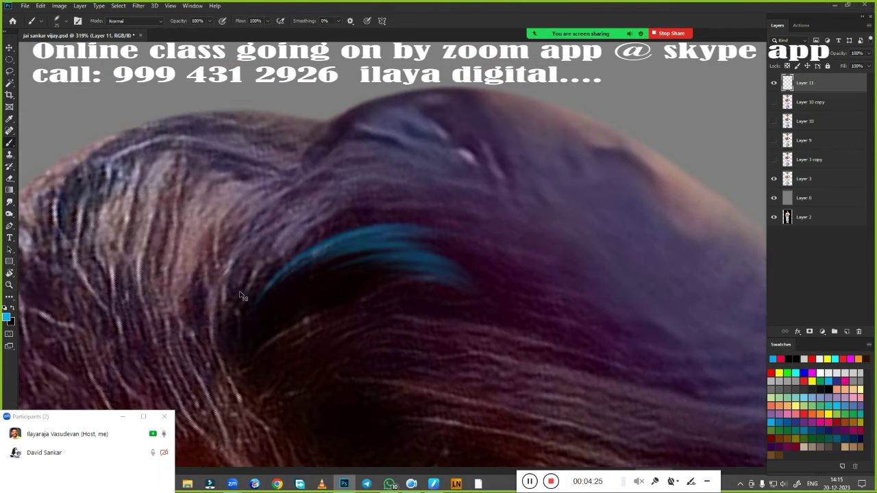
left_click_drag(253, 219, 473, 146)
key("ctrl+z")
left_click_drag(247, 230, 472, 192)
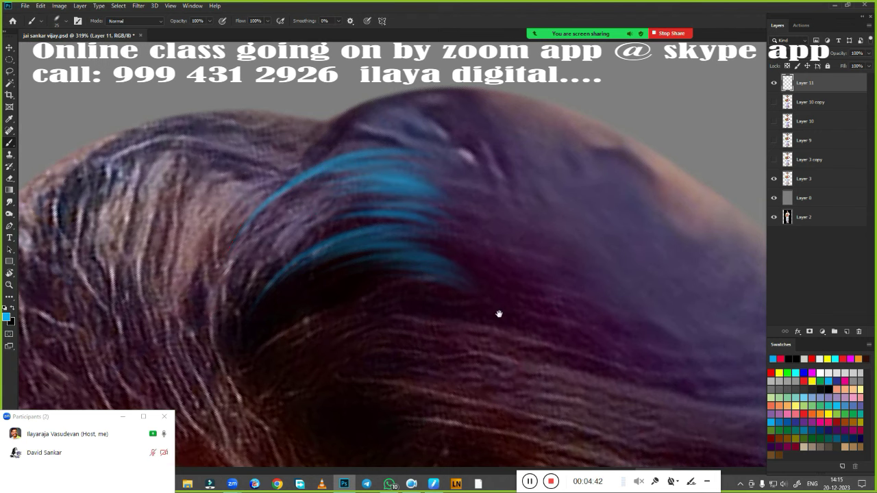
scroll(499, 313, "down", 3)
left_click_drag(271, 277, 472, 223)
key("ctrl+z")
scroll(401, 309, "up", 1)
scroll(402, 309, "up", 2)
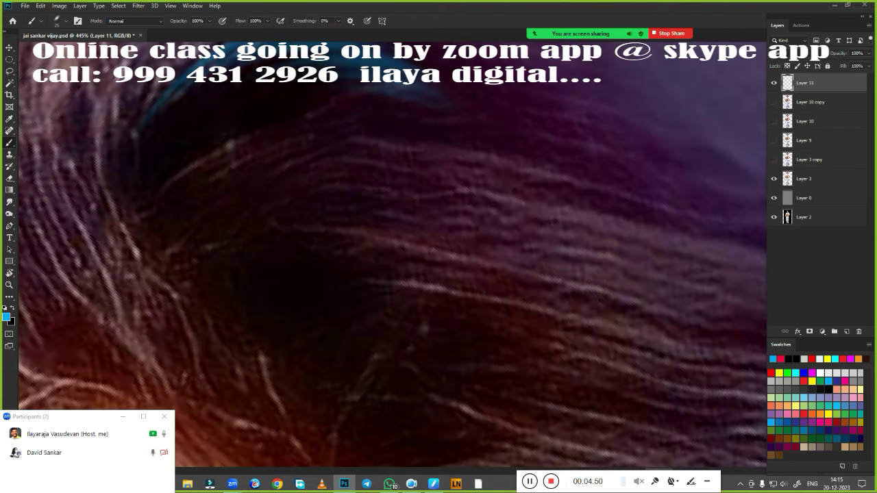
scroll(382, 268, "down", 3)
scroll(417, 294, "up", 2)
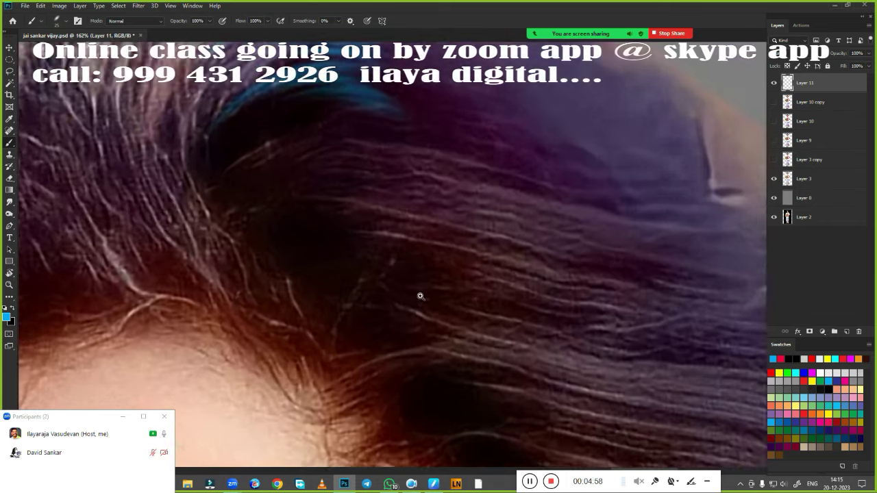
scroll(365, 260, "up", 1)
- Pick a new brush preset and paint blue strands across the top of the hair, undoing thick ones
right_click(370, 262)
double_click(522, 392)
scroll(417, 304, "up", 2)
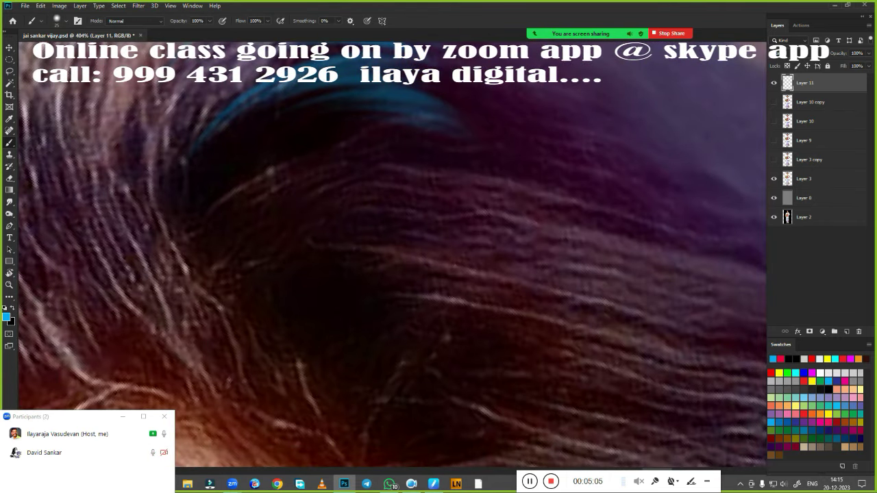
left_click_drag(263, 250, 514, 192)
left_click_drag(295, 185, 489, 147)
key("ctrl+z")
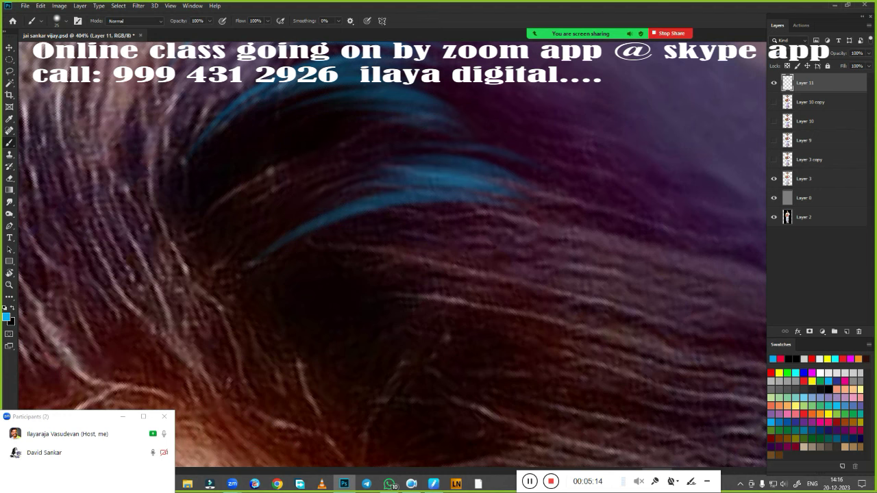
scroll(392, 254, "down", 1)
left_click_drag(294, 187, 541, 203)
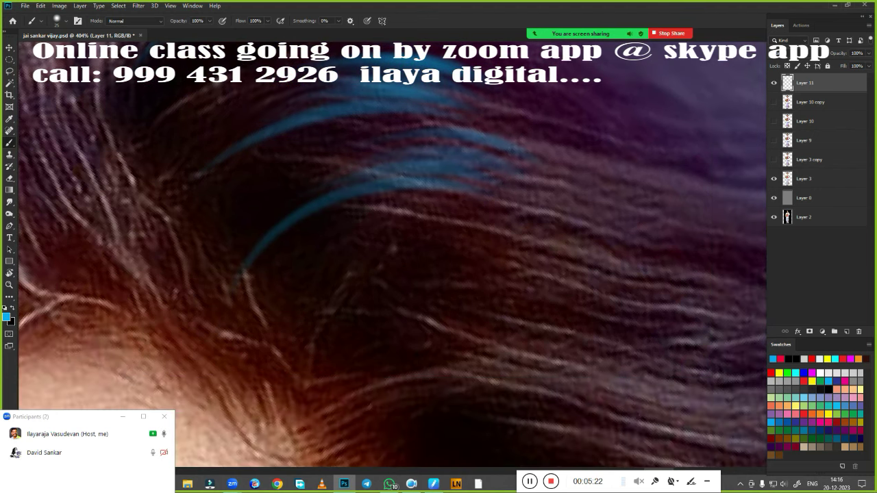
scroll(541, 203, "down", 1)
left_click_drag(325, 193, 548, 172)
key("ctrl+z")
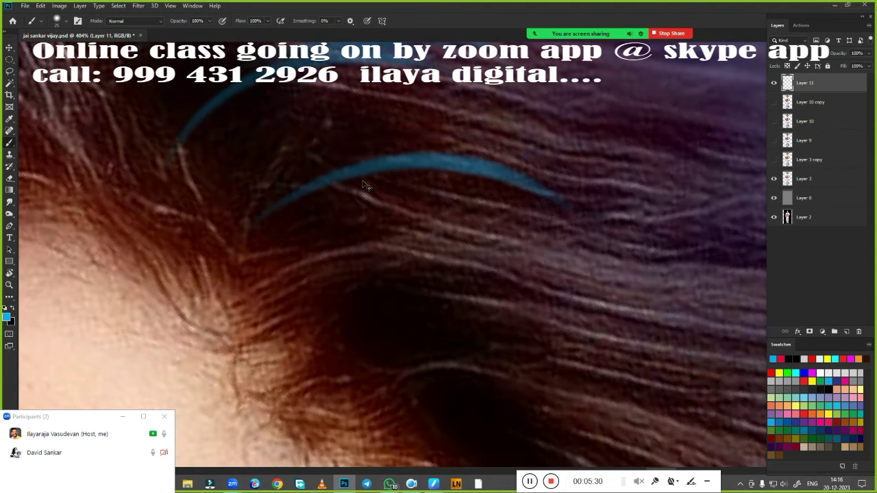
scroll(397, 280, "down", 4)
scroll(397, 280, "up", 3)
- Add a blue strand near the hairline and a longer one along the existing strand
left_click_drag(391, 152, 562, 190)
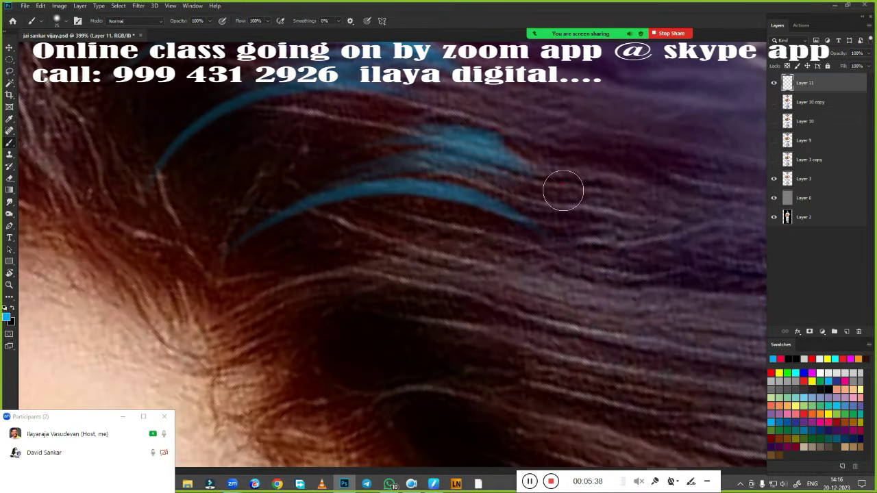
scroll(562, 190, "down", 4)
scroll(507, 300, "up", 2)
scroll(508, 300, "up", 5)
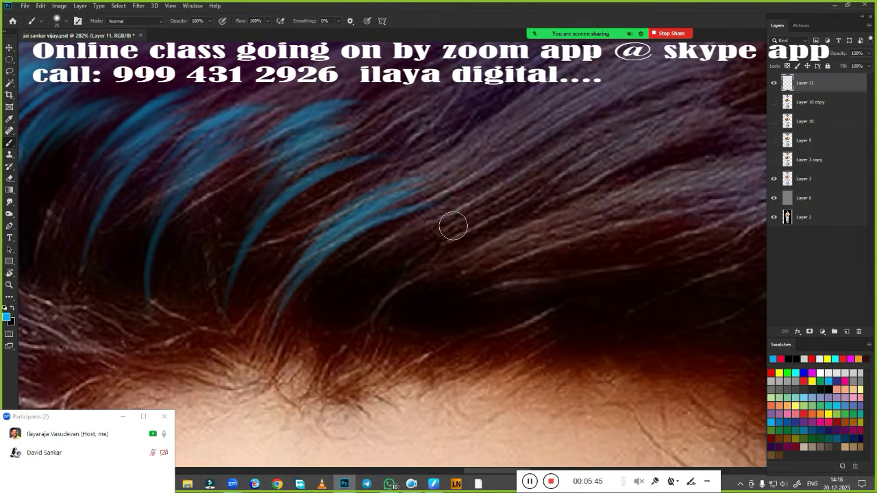
scroll(298, 210, "up", 1)
left_click_drag(296, 259, 488, 194)
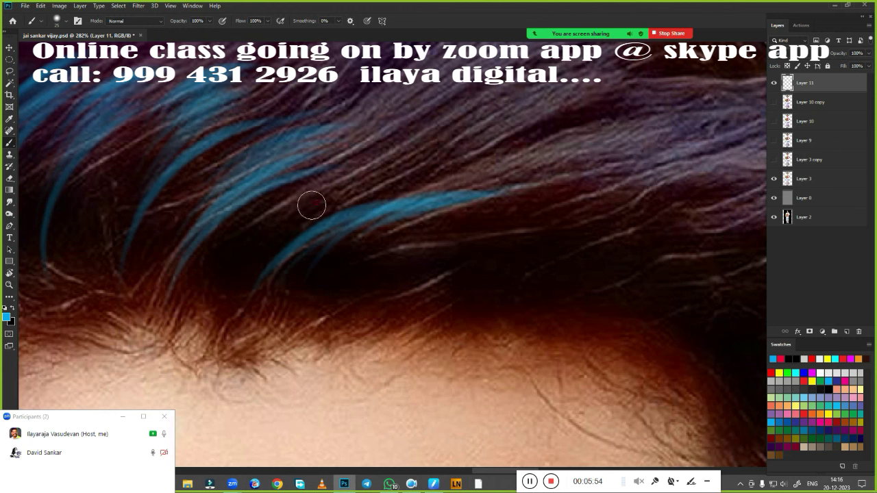
scroll(443, 327, "down", 2)
scroll(501, 313, "down", 3)
scroll(510, 312, "up", 2)
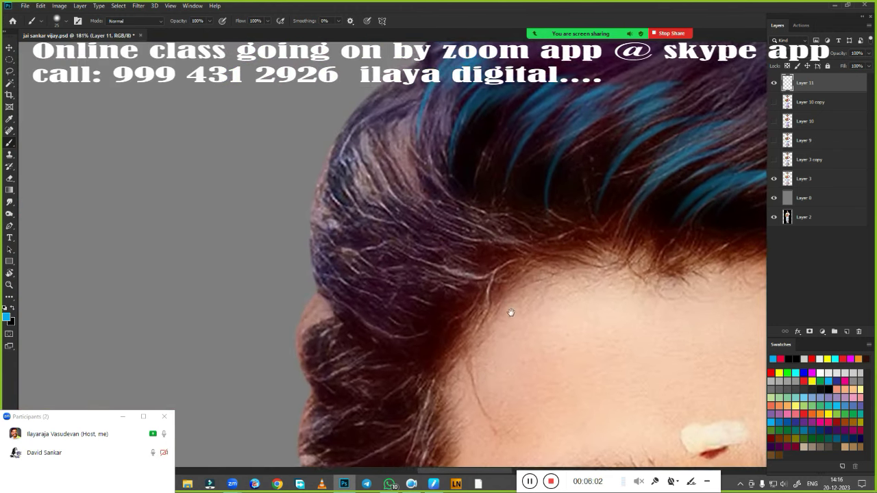
scroll(510, 312, "up", 1)
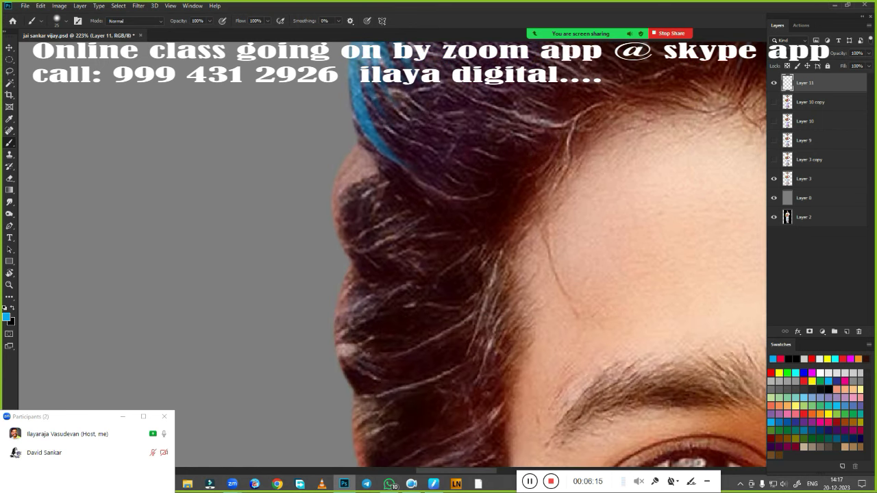
- Paint blue strands down the left hair edge toward the temple, then confirm Image Size
mouse_move(396, 376)
left_mouse_down()
mouse_move(441, 245)
mouse_move(431, 140)
left_mouse_up()
mouse_move(322, 240)
left_mouse_down()
mouse_move(342, 178)
mouse_move(375, 197)
left_mouse_up()
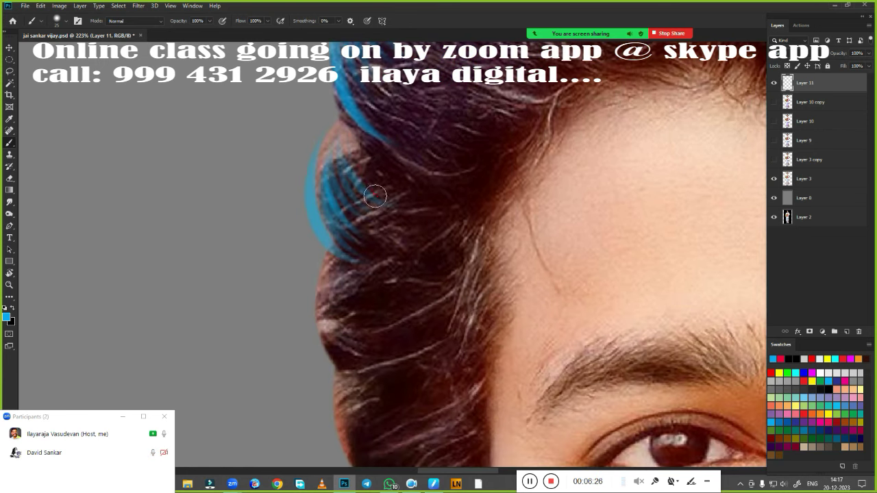
scroll(411, 209, "down", 5)
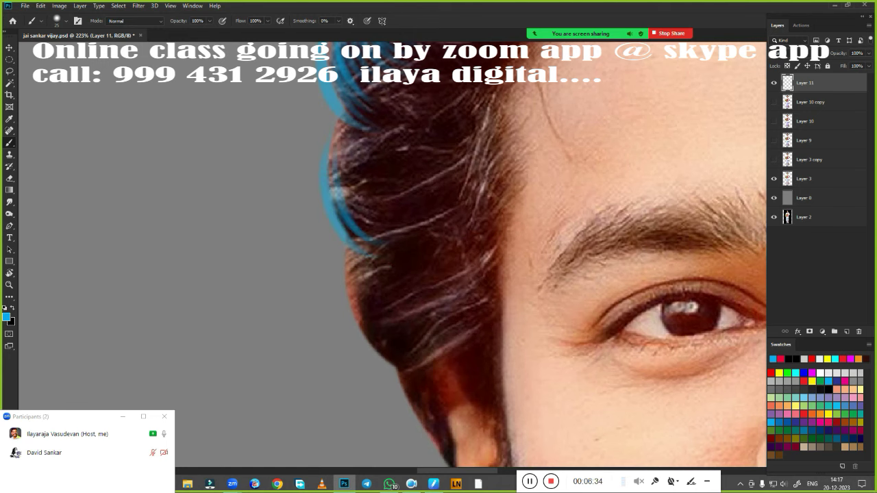
left_click_drag(343, 226, 391, 202)
left_click_drag(343, 182, 401, 157)
left_click_drag(444, 239, 411, 82)
left_click_drag(326, 202, 384, 161)
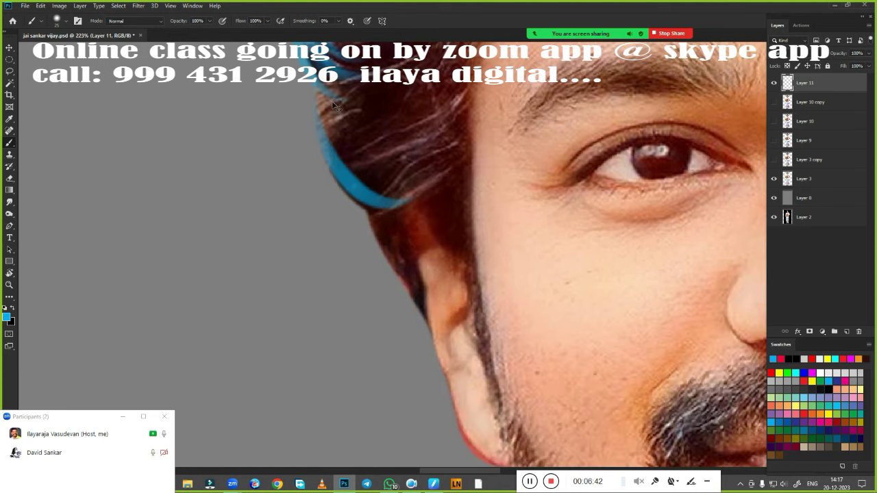
mouse_move(322, 179)
left_mouse_down()
mouse_move(377, 164)
mouse_move(400, 123)
left_mouse_up()
scroll(438, 246, "down", 5)
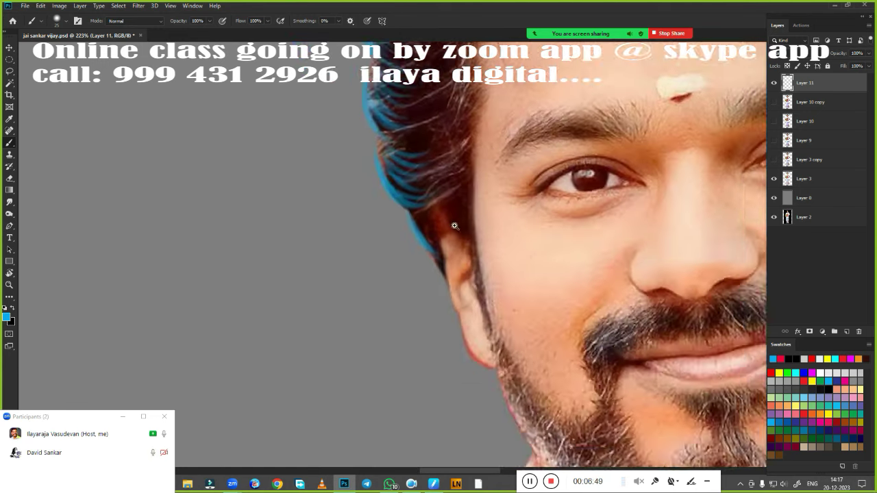
scroll(466, 317, "up", 5)
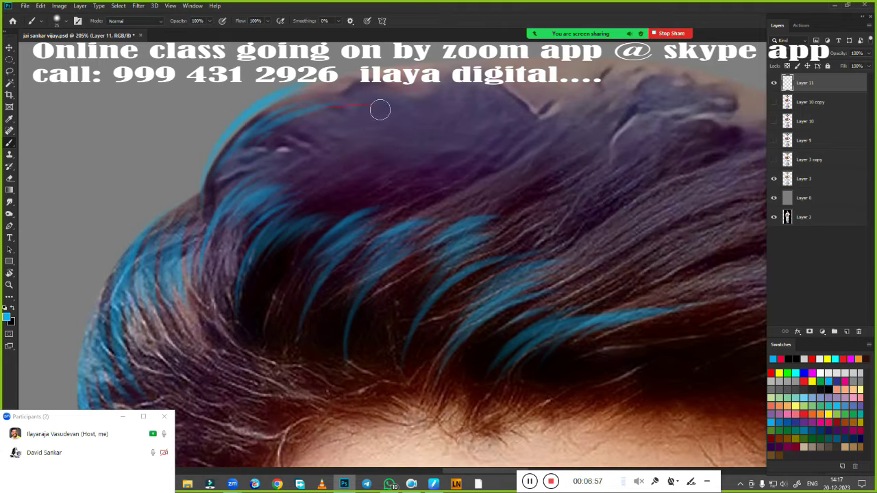
key("ctrl+alt+i")
key("Return")
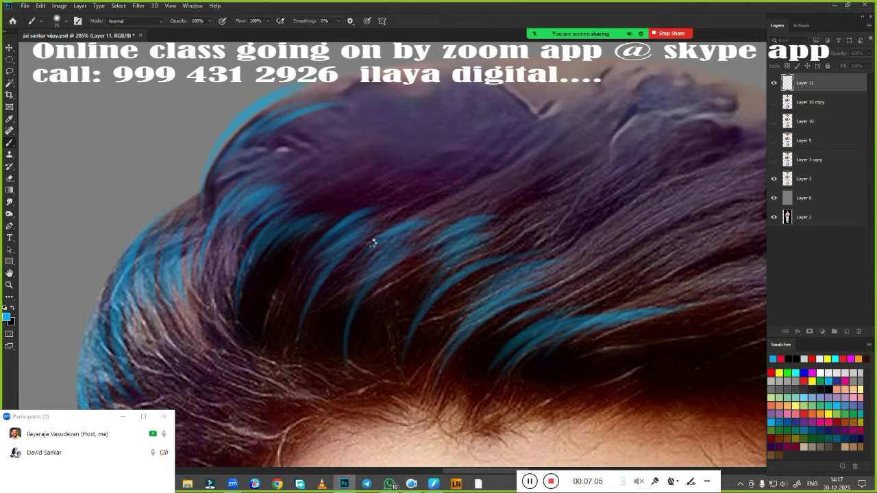
- Paint a curved blue strand across the hair and extend it along the top
scroll(414, 295, "down", 5)
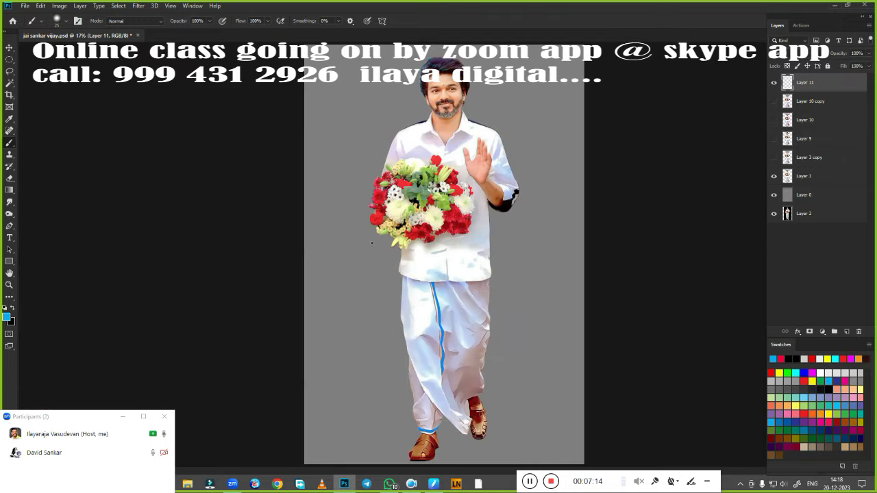
scroll(413, 296, "up", 3)
scroll(414, 295, "up", 2)
scroll(414, 295, "up", 3)
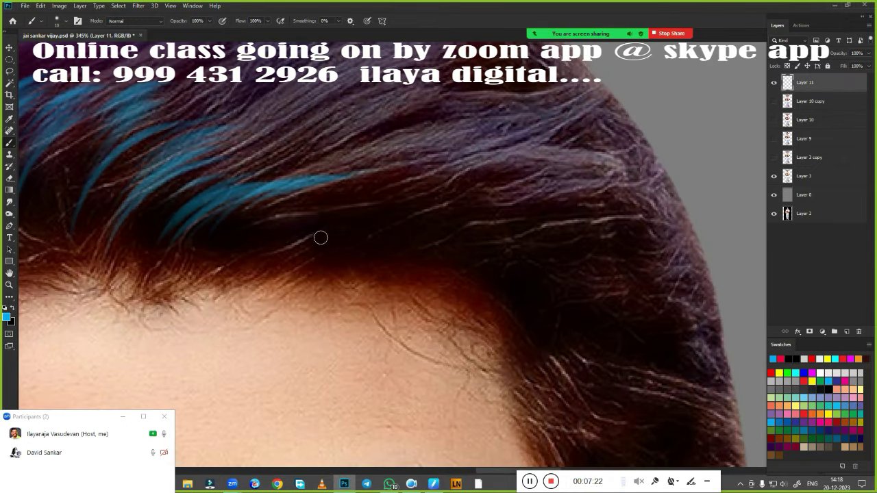
scroll(321, 238, "up", 1)
left_click_drag(520, 148, 370, 247)
scroll(464, 311, "up", 1)
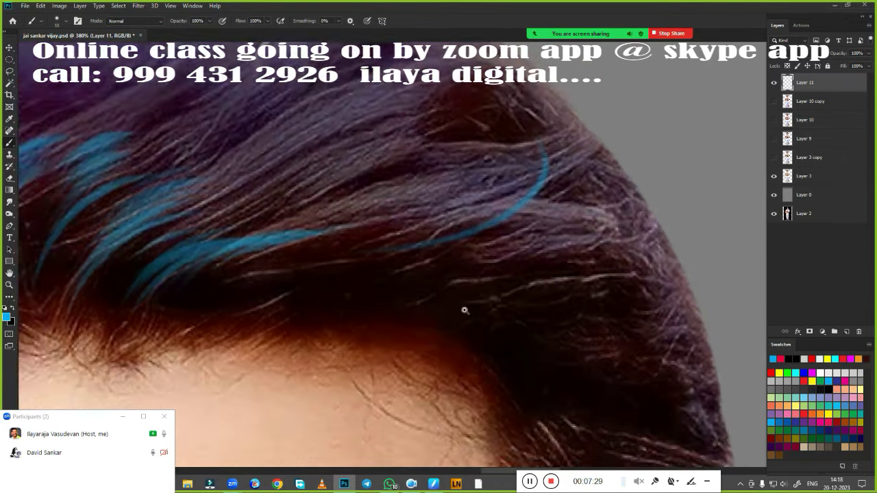
scroll(464, 311, "up", 1)
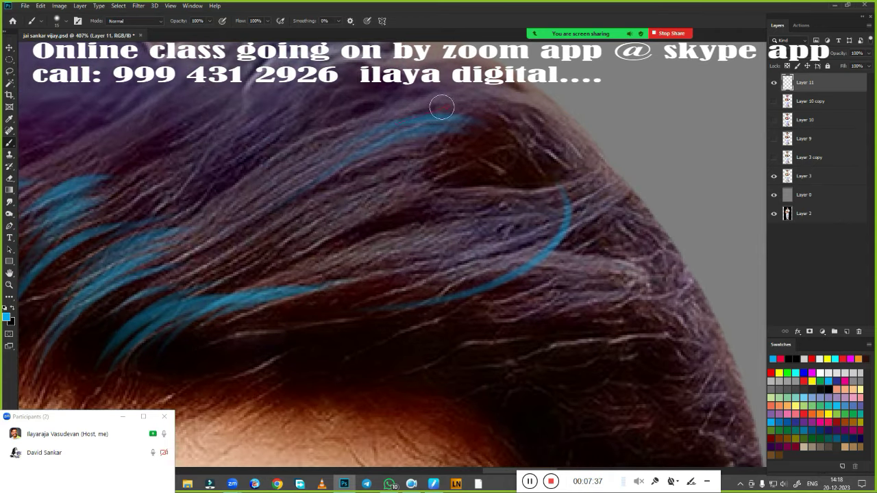
left_click_drag(439, 123, 548, 115)
- Pan along the top of the hair and switch to a different brush preset
left_click_drag(270, 230, 411, 319)
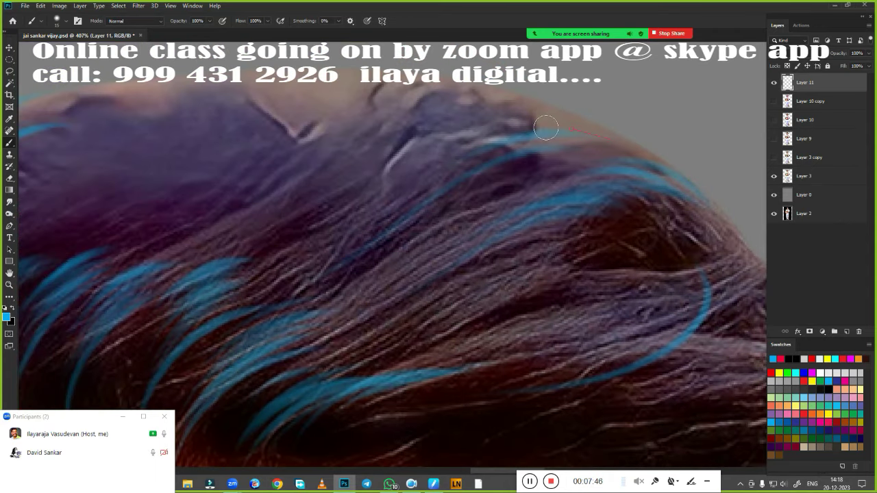
left_click_drag(485, 219, 646, 256)
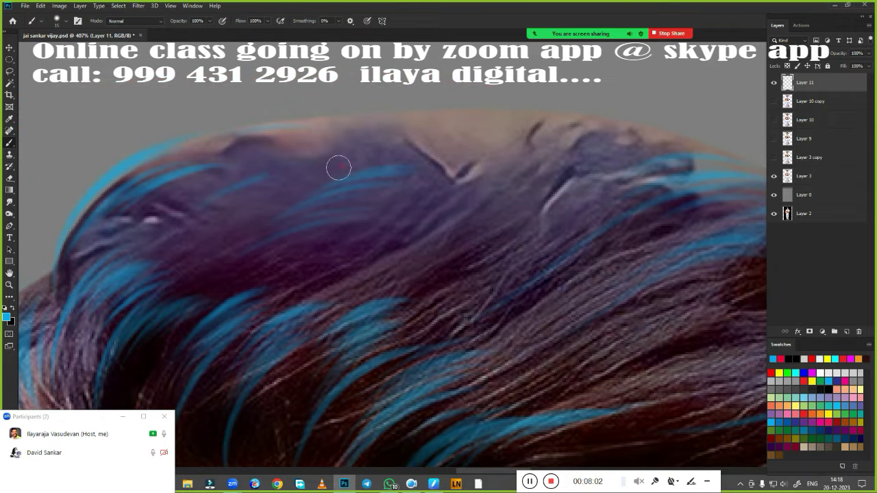
scroll(317, 140, "down", 3)
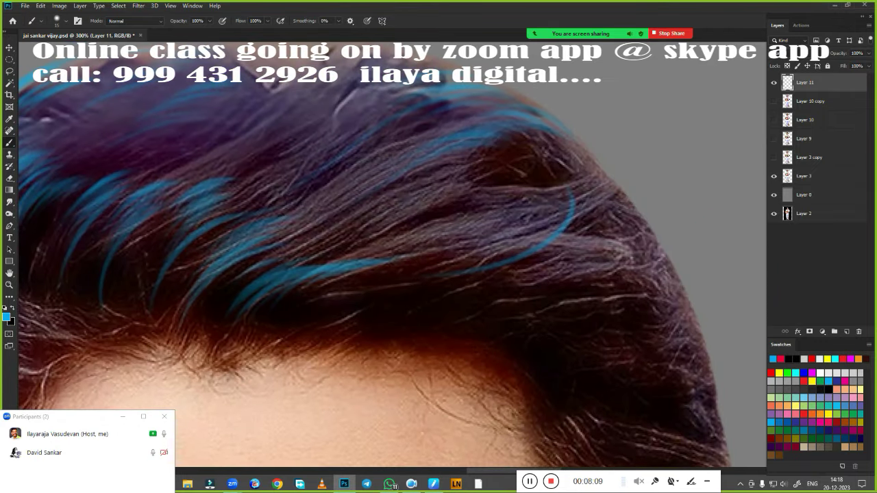
right_click(458, 273)
double_click(635, 368)
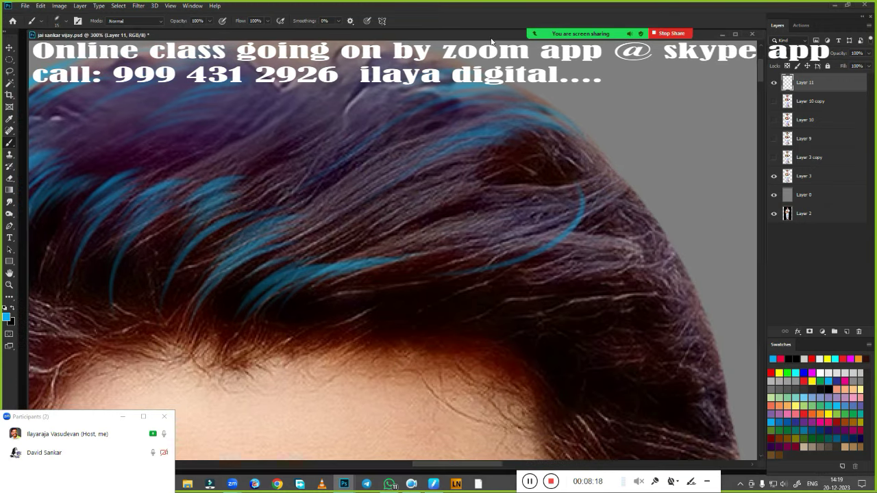
- Paint three more blue strands sweeping across the hair above the forehead
scroll(470, 250, "up", 1)
scroll(495, 253, "up", 1)
scroll(494, 254, "up", 1)
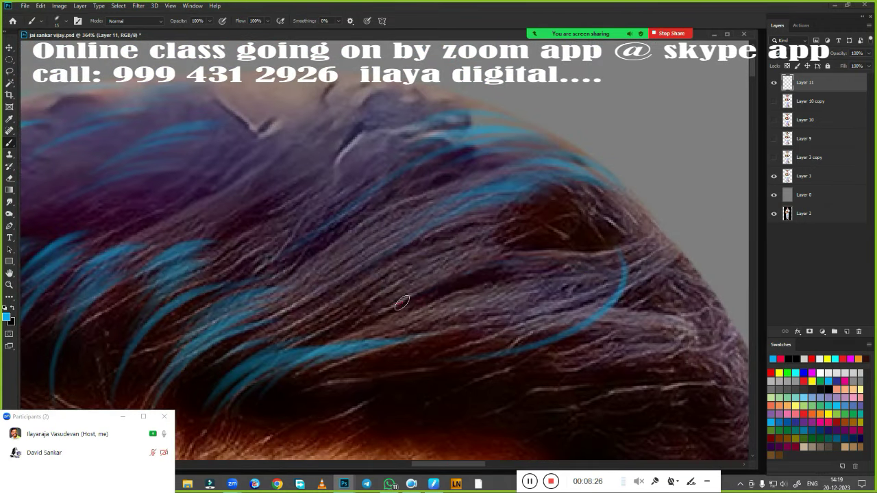
left_click_drag(511, 233, 449, 154)
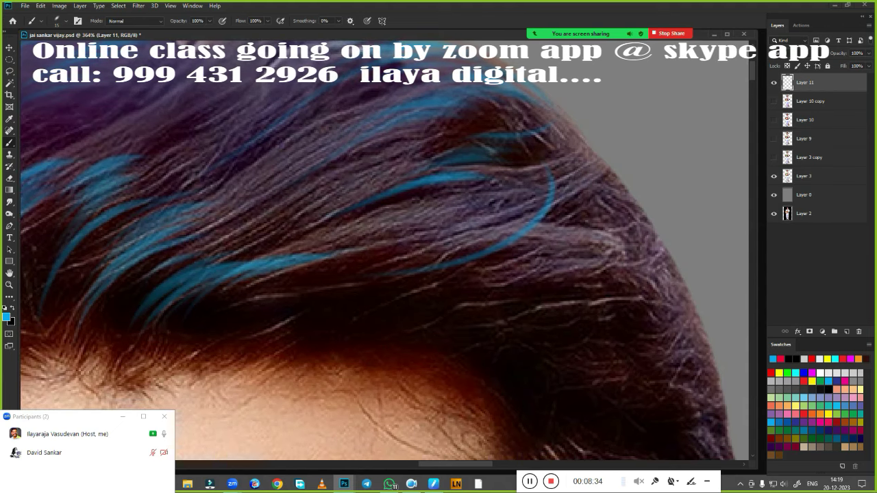
left_click_drag(334, 299, 476, 291)
mouse_move(483, 329)
left_mouse_down()
mouse_move(366, 331)
mouse_move(507, 287)
left_mouse_up()
mouse_move(372, 326)
left_mouse_down()
mouse_move(466, 274)
mouse_move(459, 315)
mouse_move(664, 335)
left_mouse_up()
- Zoom in slightly on the top edge of the head and return to the Brush tool
left_click_drag(350, 205, 329, 288)
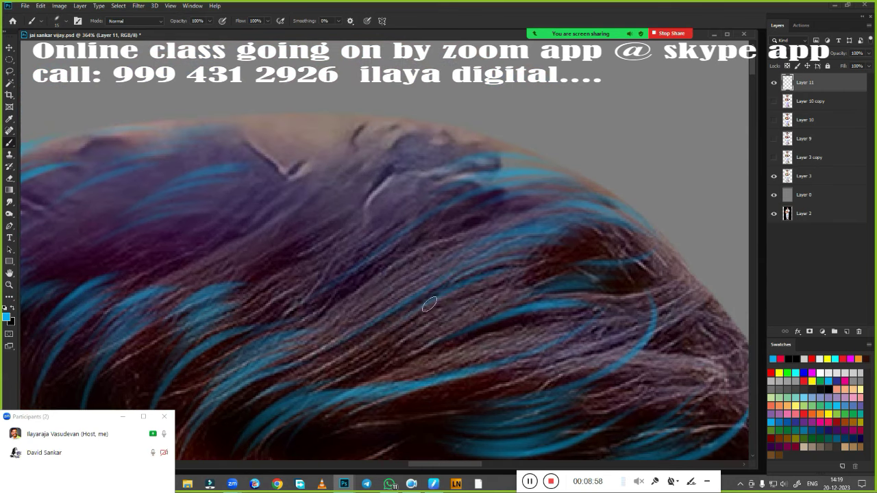
scroll(413, 322, "down", 2)
scroll(413, 322, "up", 3)
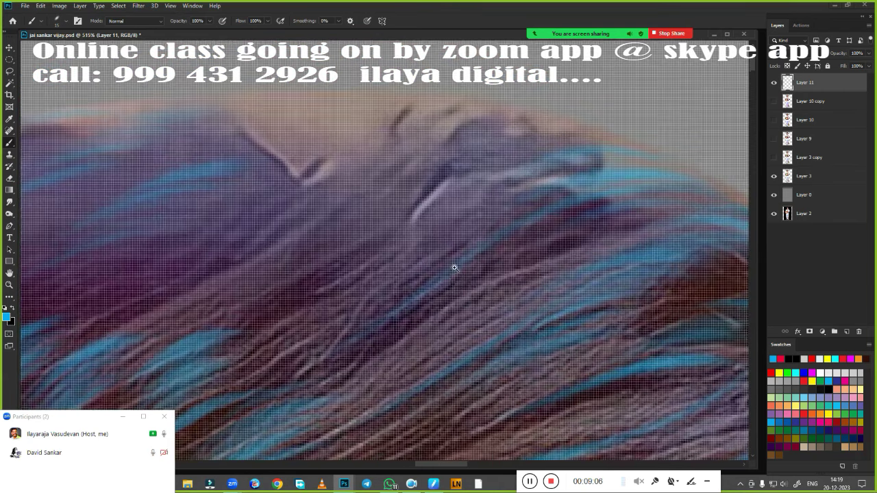
scroll(413, 322, "down", 1)
key("z")
left_click(253, 272)
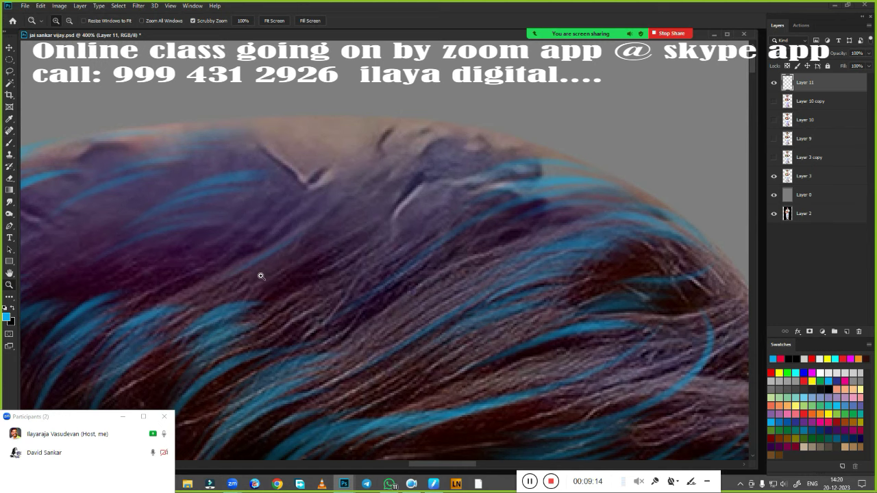
key("b")
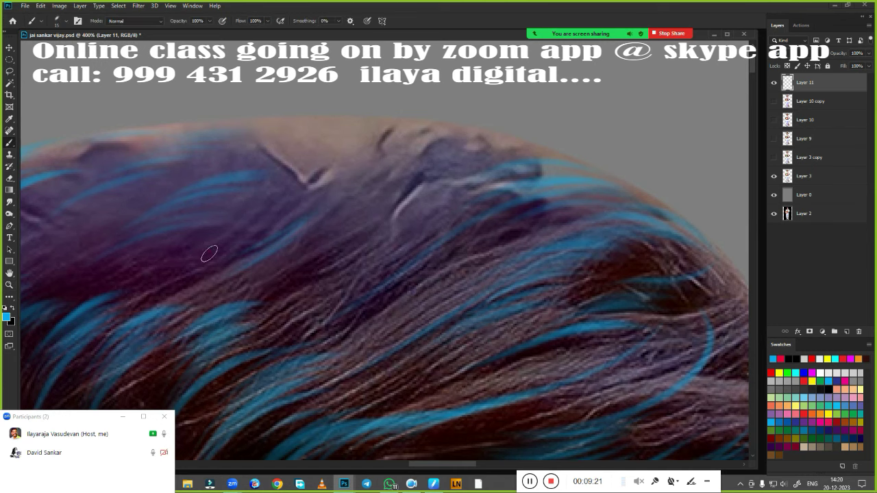
- Scroll around the crown to inspect the new blue strands
scroll(377, 250, "up", 1)
scroll(311, 234, "up", 3)
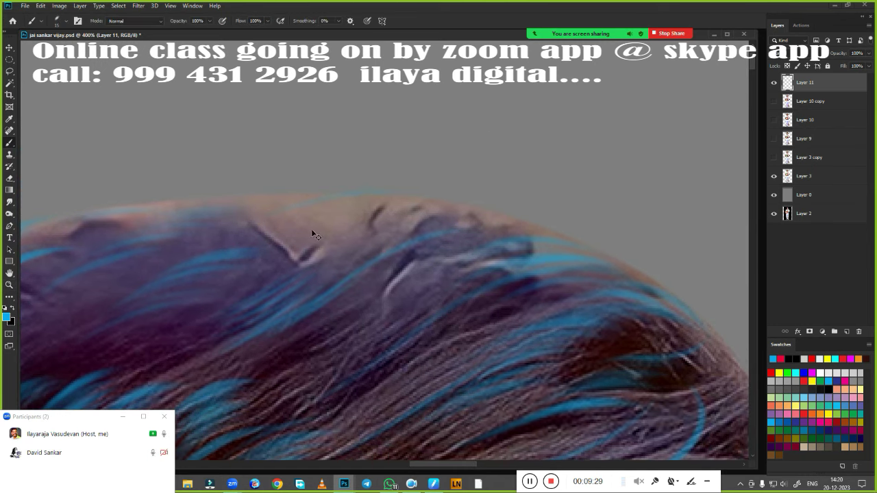
scroll(451, 239, "down", 1)
scroll(446, 168, "right", 1)
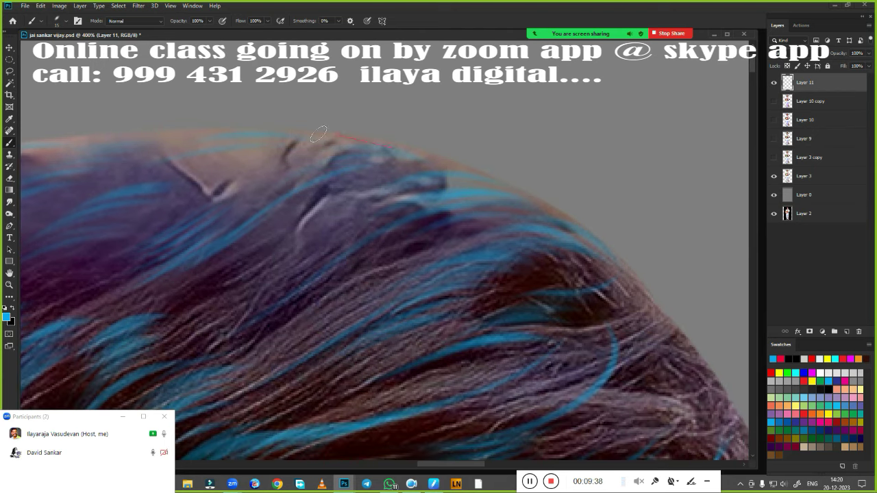
scroll(320, 134, "right", 1)
scroll(319, 134, "down", 1)
scroll(347, 133, "down", 1)
scroll(363, 219, "down", 3)
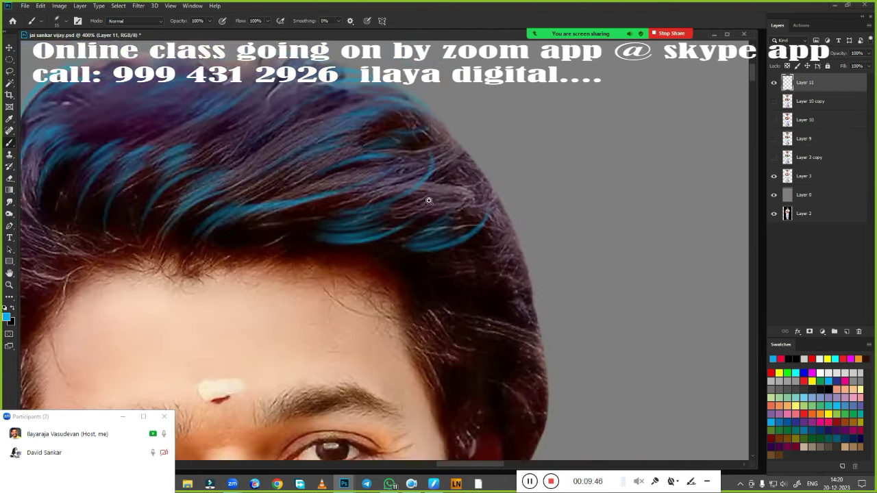
scroll(376, 303, "up", 3)
scroll(377, 304, "up", 2)
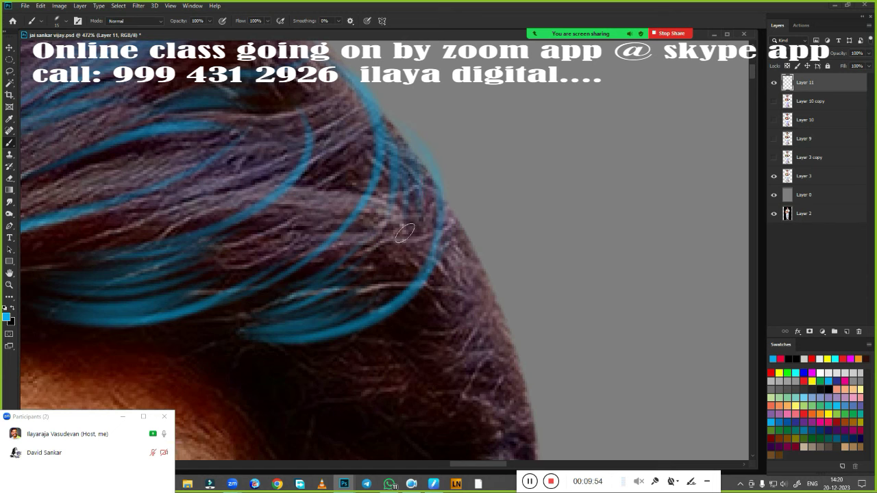
scroll(430, 228, "up", 3)
scroll(429, 228, "left", 2)
scroll(451, 318, "up", 3)
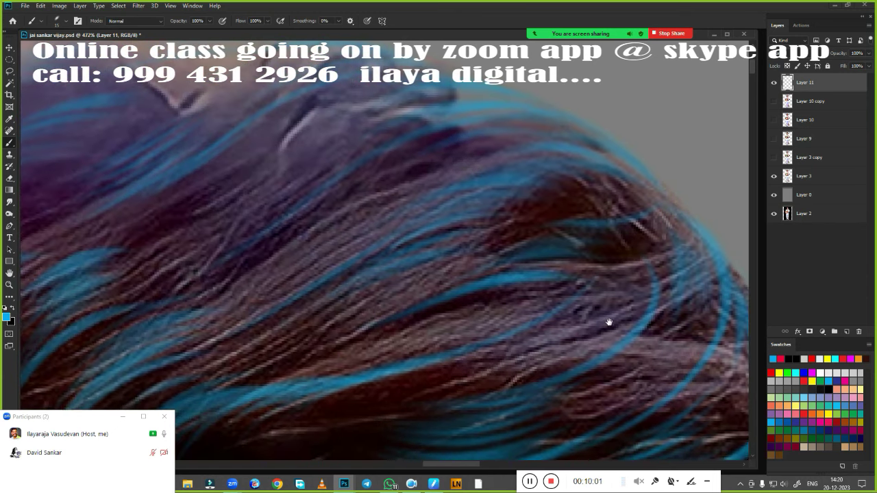
scroll(610, 320, "up", 3)
scroll(516, 249, "left", 2)
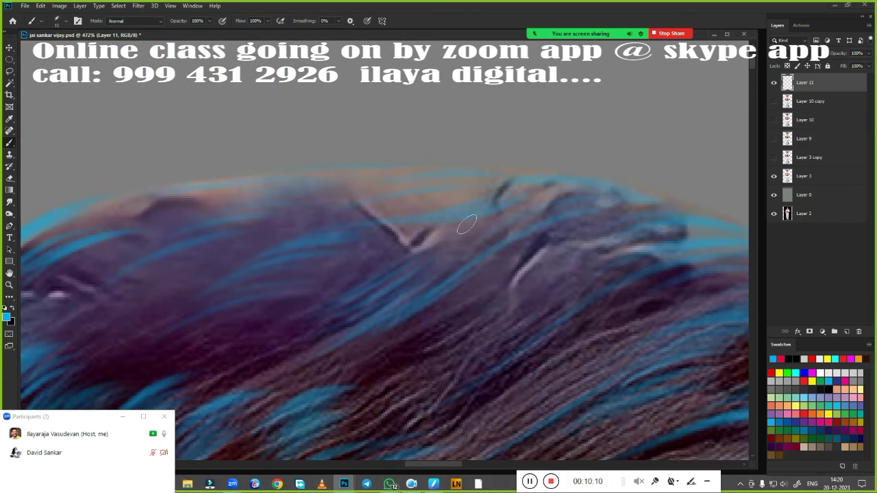
scroll(370, 289, "down", 3)
scroll(370, 289, "right", 1)
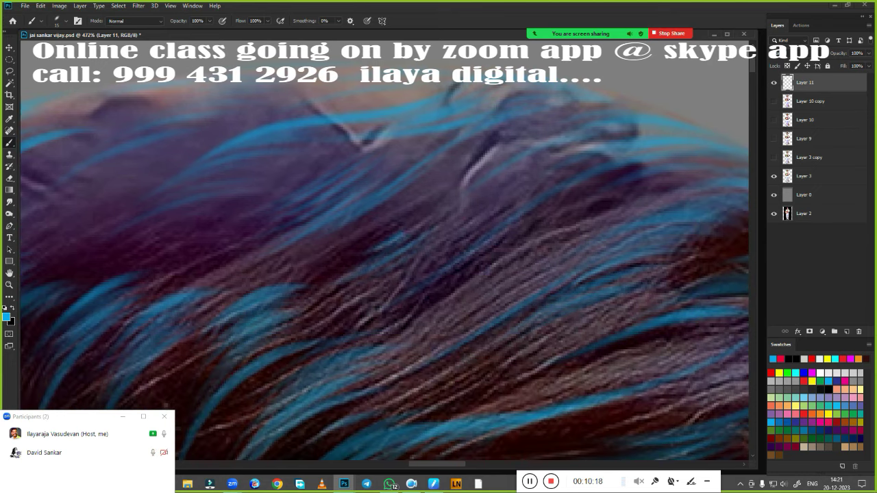
scroll(404, 268, "down", 2)
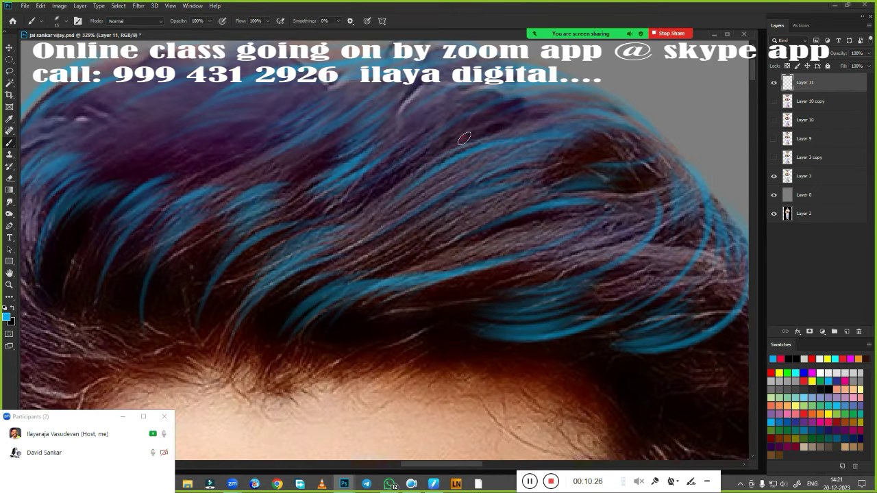
- Paint two more blue strands across the top of the hair
left_click_drag(399, 269, 592, 184)
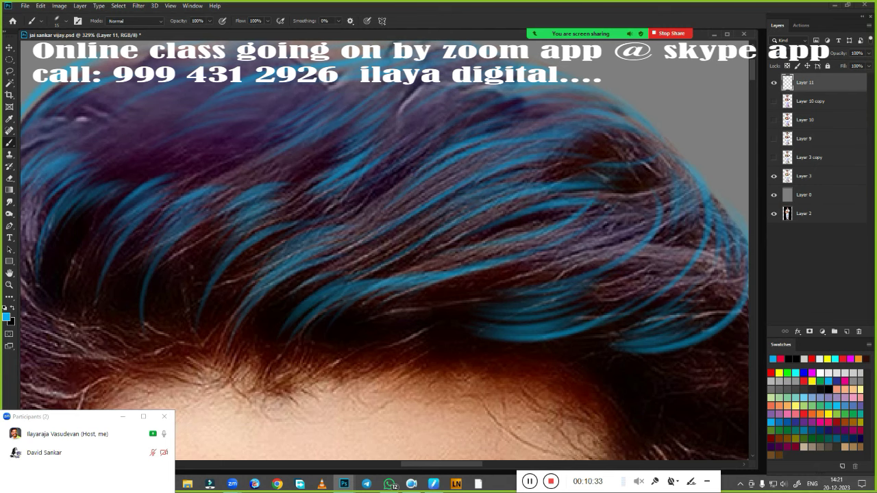
left_click_drag(473, 278, 627, 200)
left_click_drag(617, 383, 383, 178)
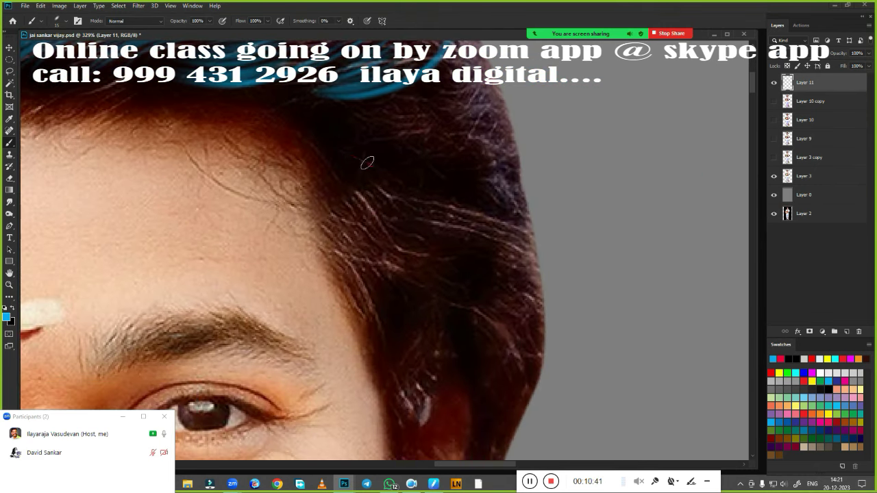
left_click_drag(507, 356, 490, 209)
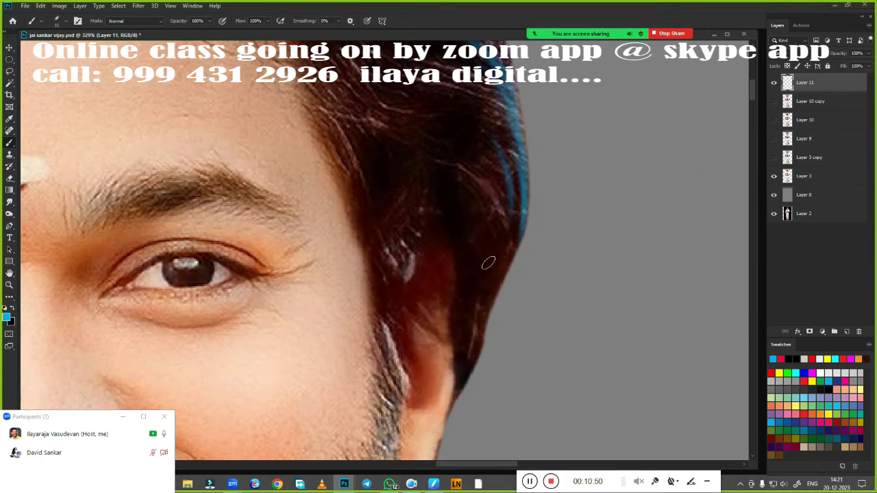
- Pan and zoom to about 373% on the side hairline by the eyebrow and eye
scroll(513, 226, "up", 3)
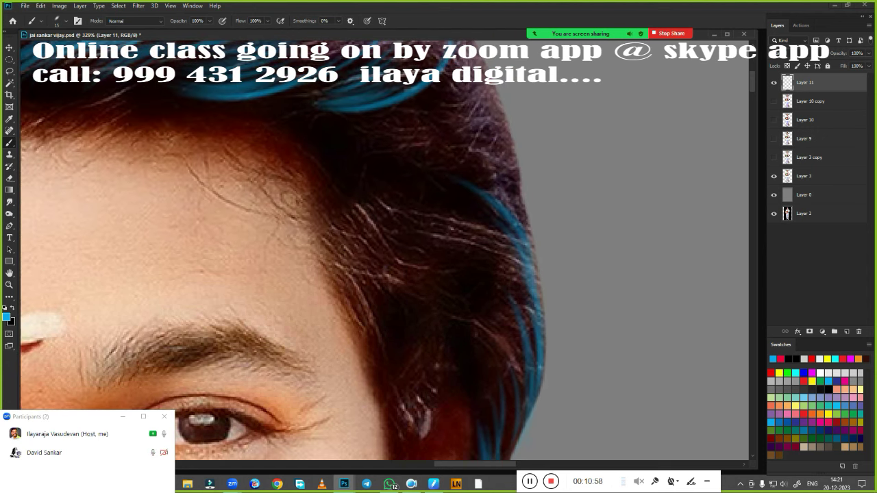
left_click_drag(474, 277, 522, 199)
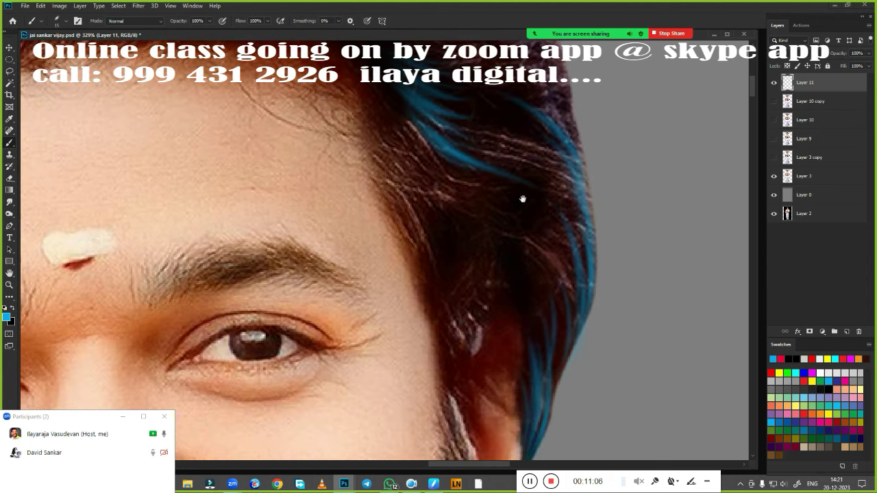
scroll(512, 205, "down", 2)
scroll(505, 251, "up", 3)
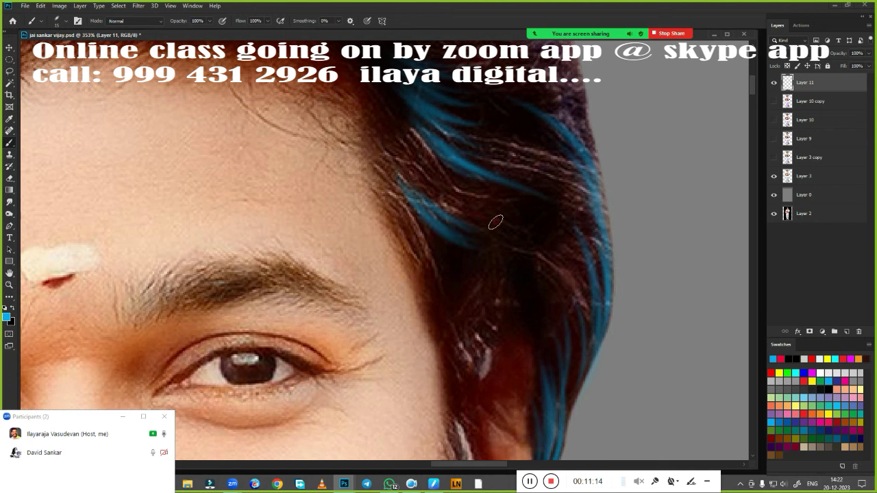
scroll(529, 180, "down", 2)
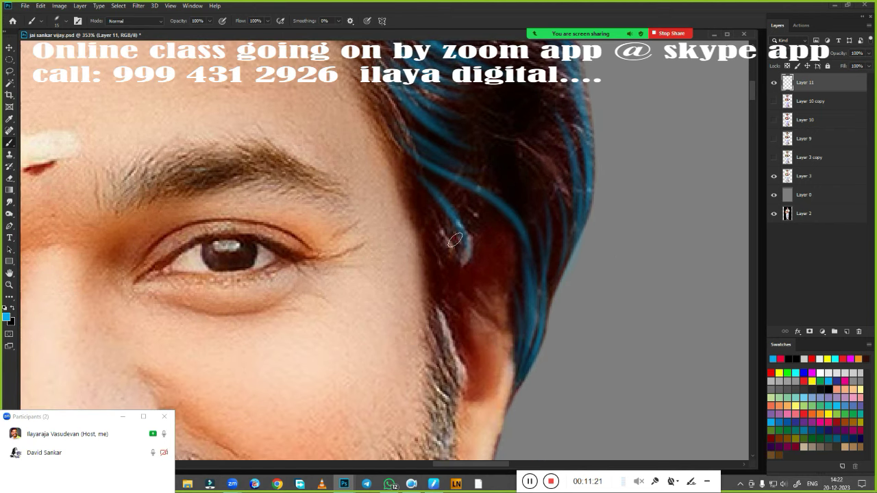
scroll(505, 342, "up", 5)
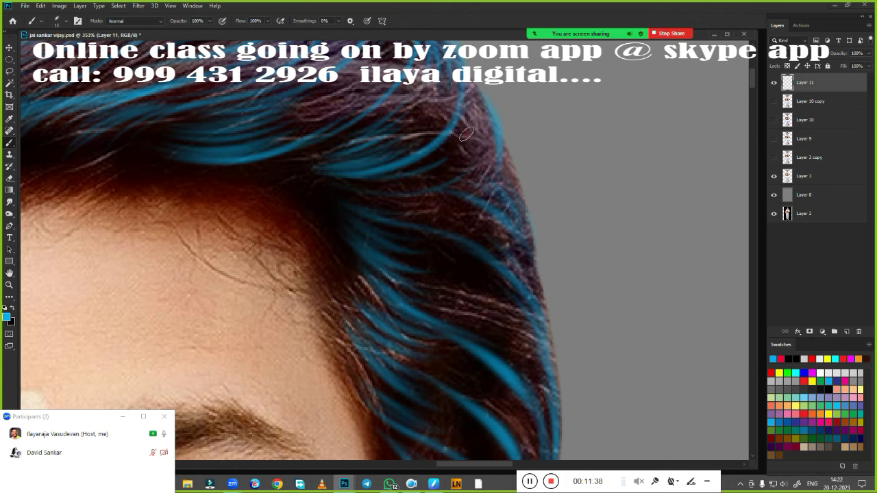
scroll(507, 206, "down", 2)
scroll(540, 278, "down", 2)
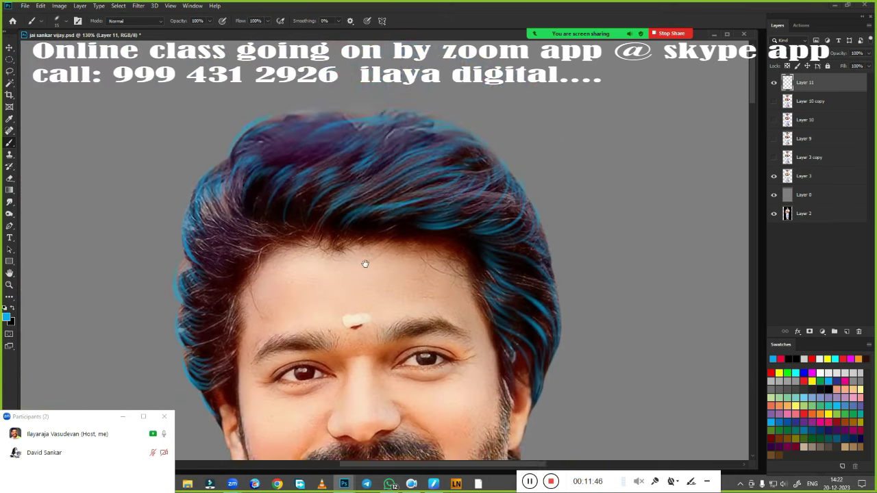
scroll(366, 264, "up", 2)
scroll(443, 276, "up", 1)
- Paint blue strands sweeping left from the forelock and down the side hair, then zoom out
left_click_drag(439, 202, 243, 144)
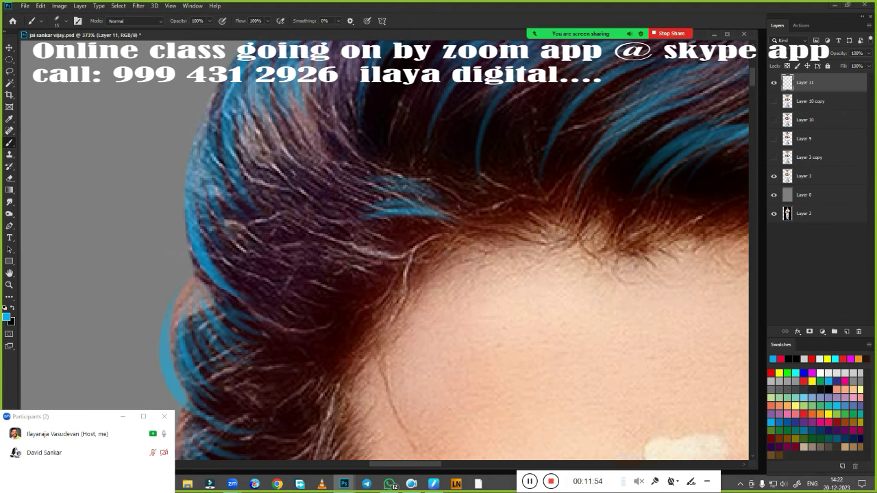
mouse_move(411, 245)
left_mouse_down()
mouse_move(259, 288)
mouse_move(271, 311)
left_mouse_up()
left_click_drag(417, 240, 255, 327)
scroll(416, 240, "down", 2)
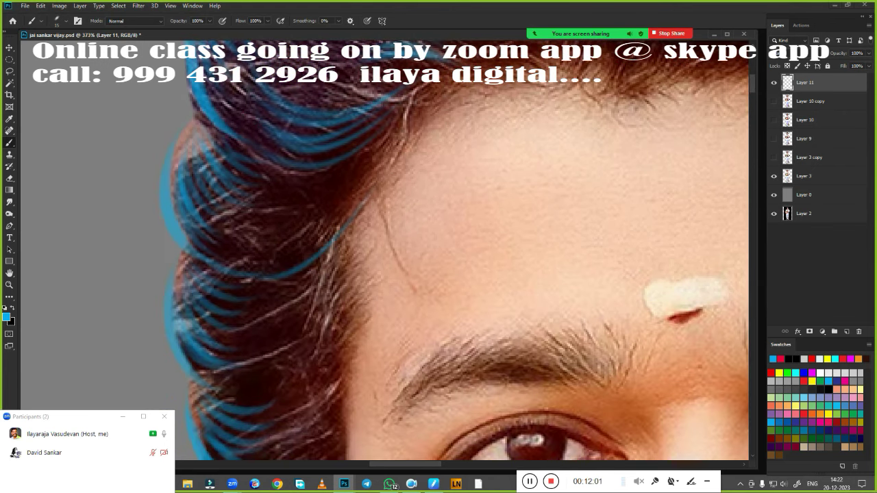
scroll(315, 206, "down", 2)
scroll(315, 219, "down", 2)
scroll(315, 220, "down", 2)
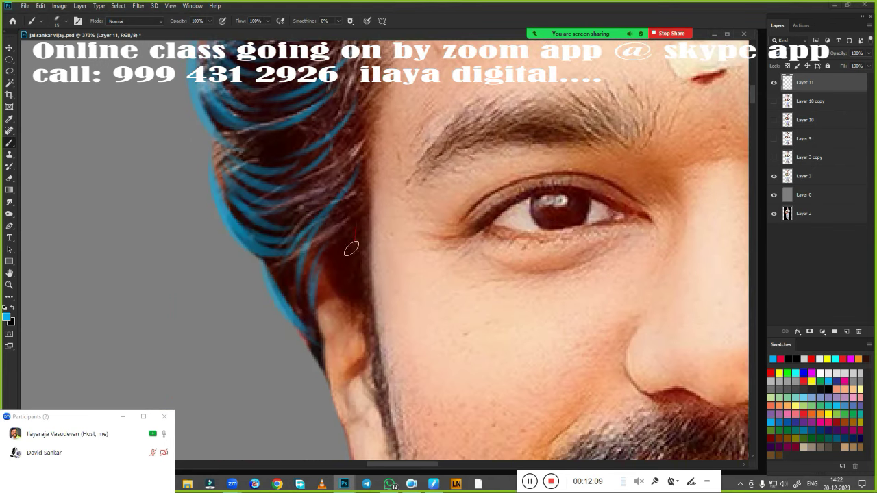
scroll(348, 249, "down", 3)
- Show and select Layer 10 copy, then burn the top hair with Shadows range at 72% exposure
left_click(773, 100)
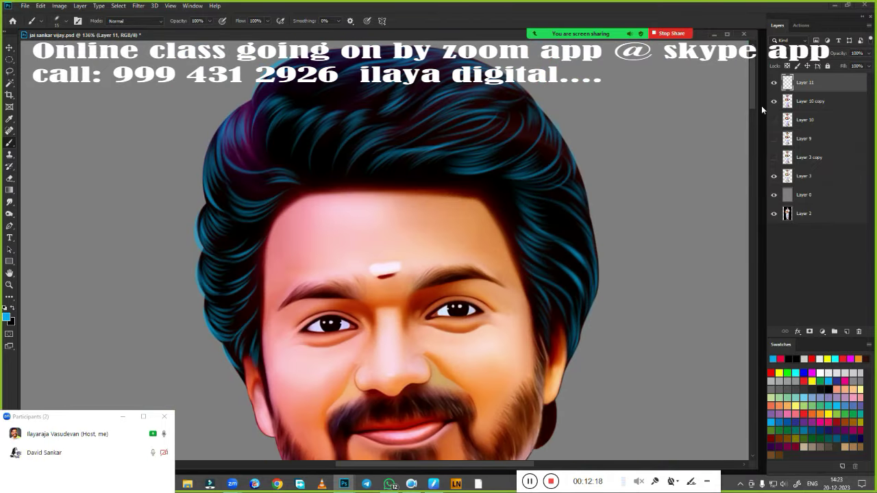
left_click(808, 100)
scroll(456, 144, "down", 2)
scroll(564, 144, "up", 2)
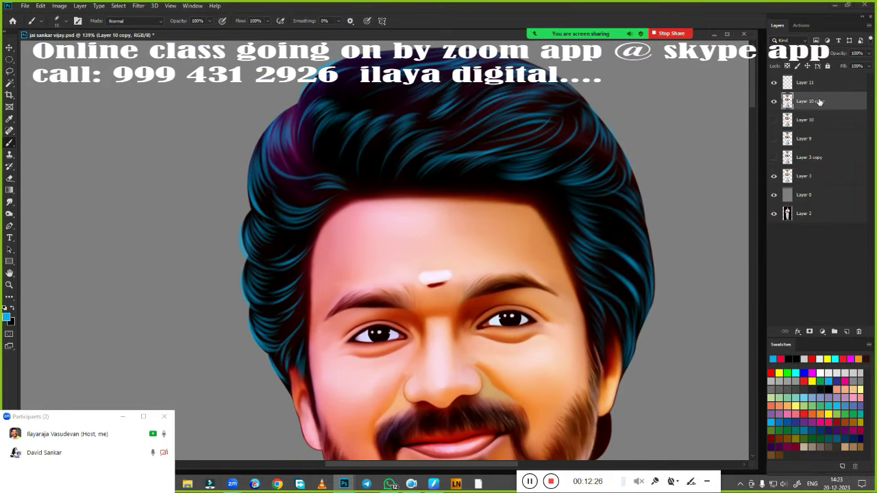
key("l")
left_click(9, 217)
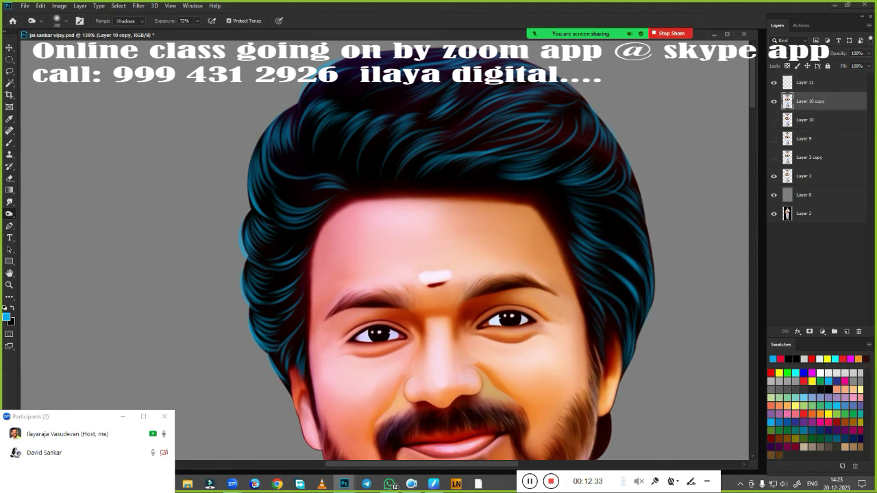
left_click_drag(458, 84, 548, 103)
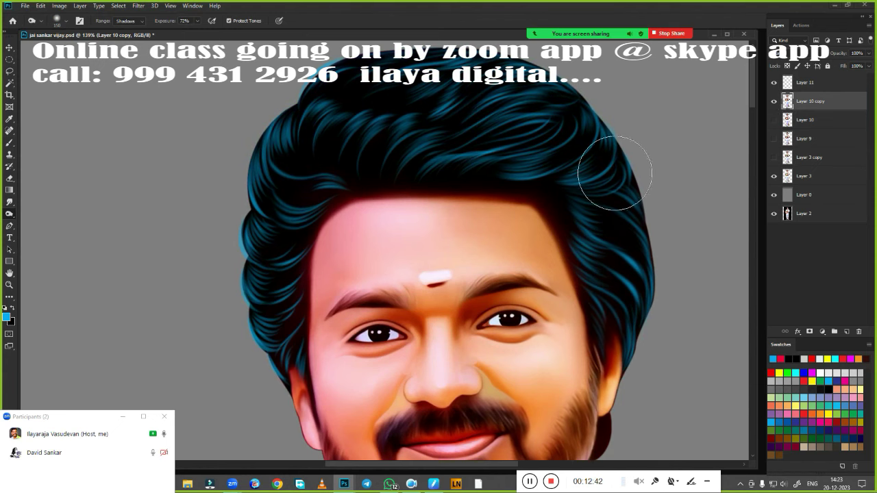
- Toggle Layer 10 copy's visibility to compare, then reselect Layer 11
left_click(774, 101)
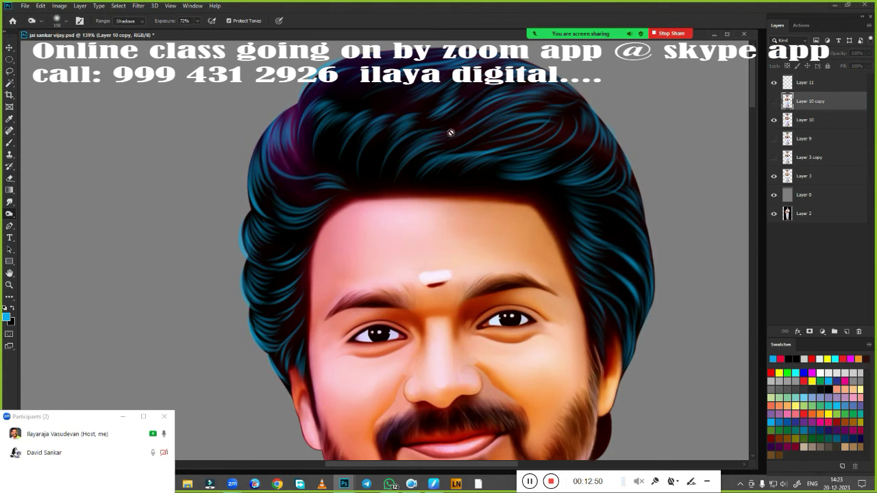
left_click(774, 102)
left_click(804, 82)
scroll(478, 276, "down", 3)
- Rotate the canvas about 100 degrees and frame the hair above the forehead for brushing
key("b")
scroll(478, 276, "up", 4)
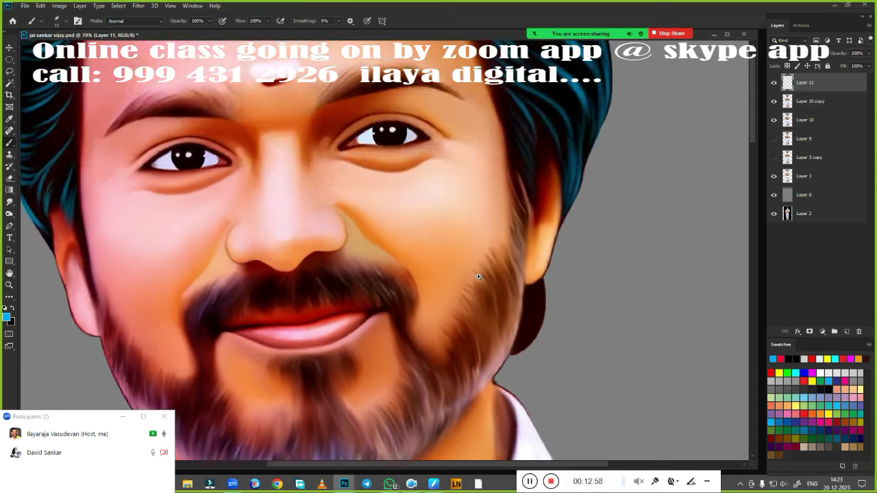
scroll(478, 277, "up", 3)
right_click(529, 240)
key("Escape")
scroll(479, 274, "up", 3)
scroll(479, 274, "down", 1)
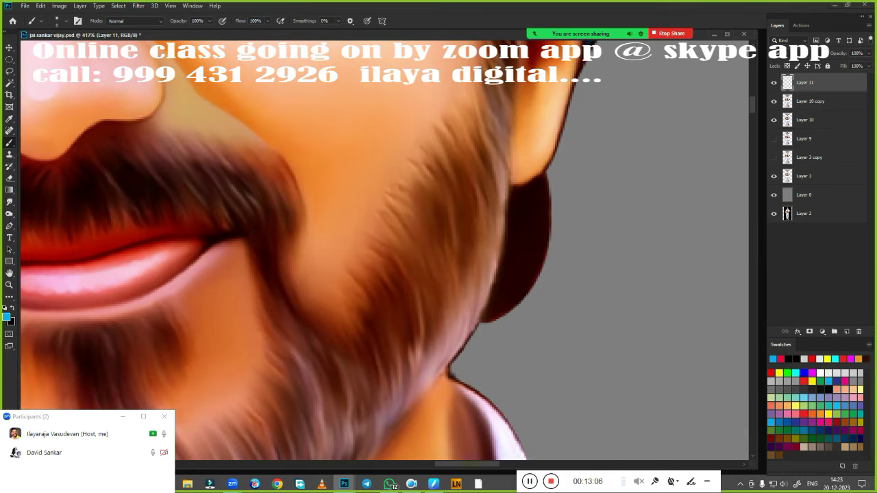
left_click(413, 487)
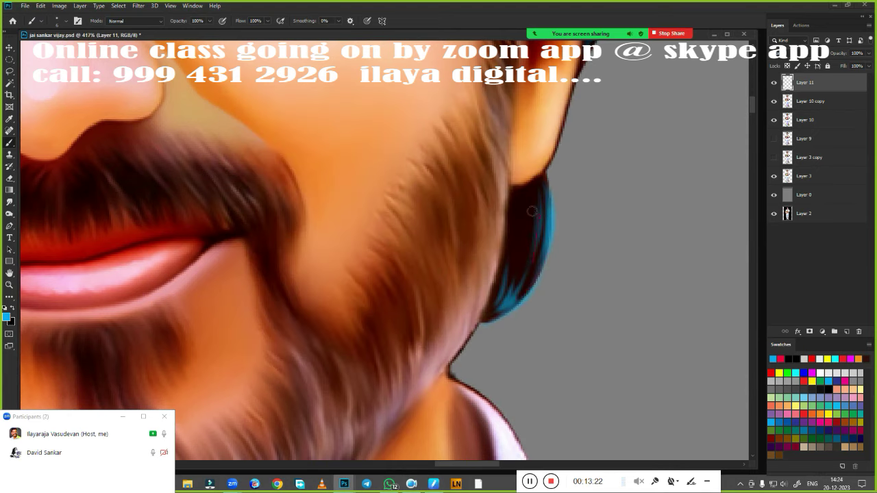
scroll(464, 333, "down", 5)
scroll(463, 332, "up", 3)
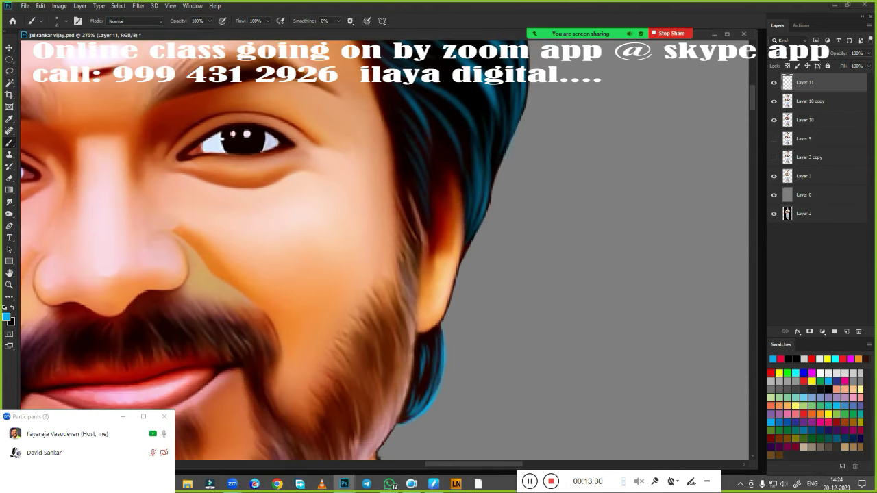
key("r")
left_click_drag(446, 368, 419, 246)
key("b")
scroll(419, 247, "left", 3)
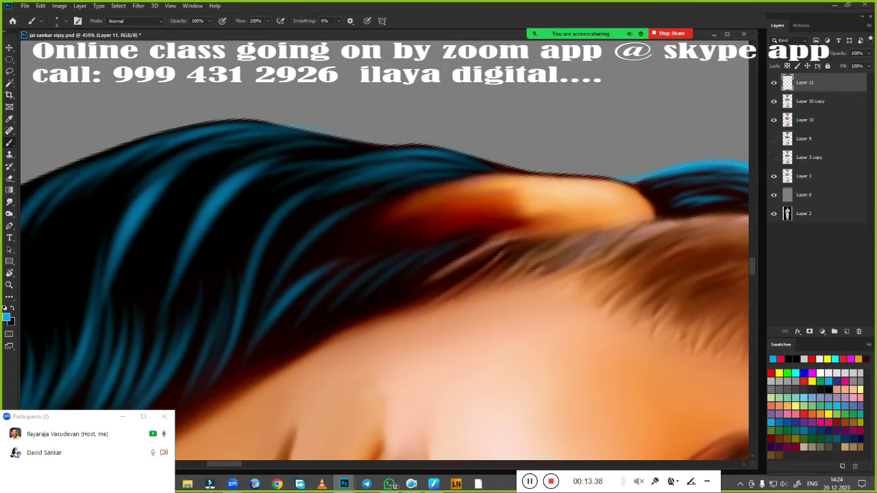
scroll(401, 257, "left", 3)
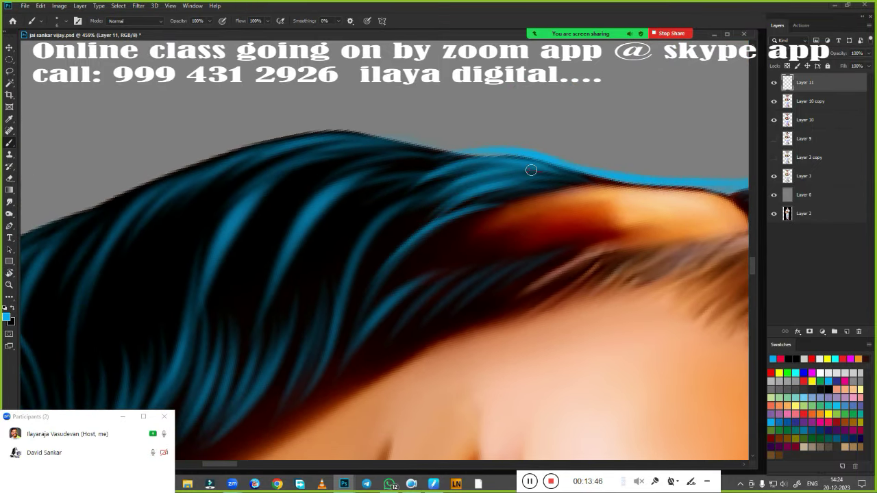
scroll(529, 169, "left", 3)
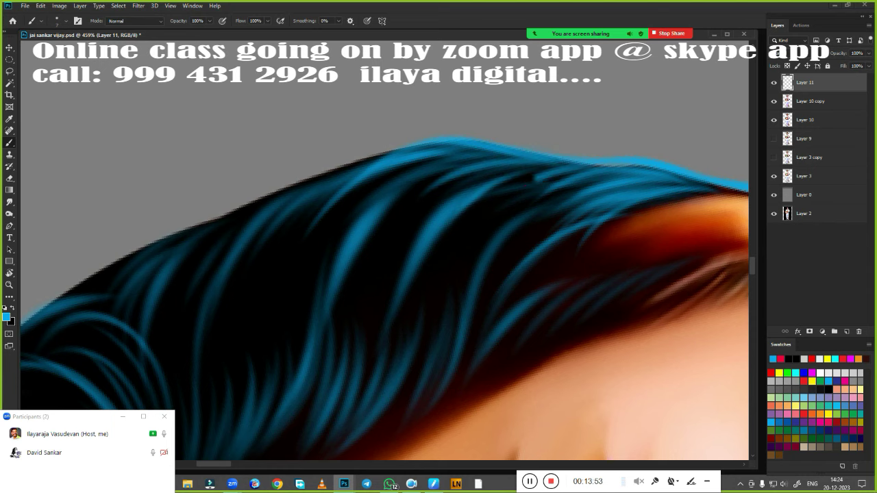
mouse_move(461, 266)
left_mouse_down()
mouse_move(461, 229)
mouse_move(352, 146)
left_mouse_up()
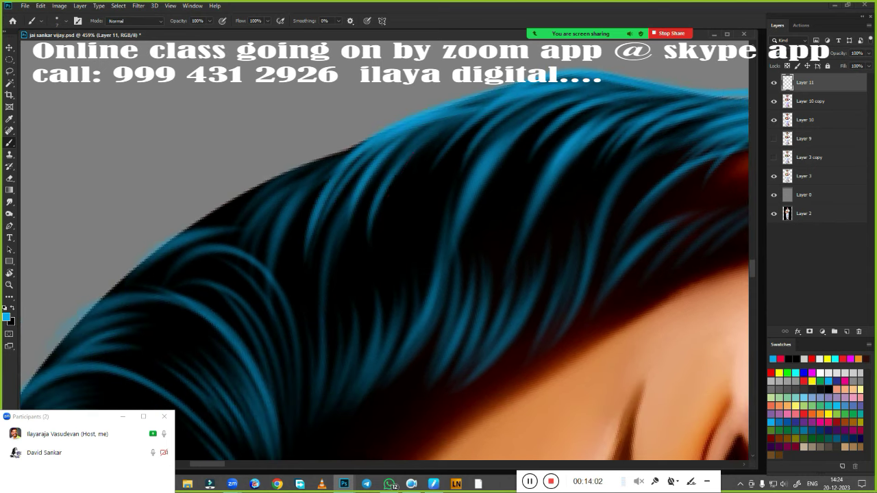
- Paint blue strands along the upper hair edge, undoing one misplaced stroke
left_click_drag(315, 233, 507, 117)
mouse_move(427, 222)
left_mouse_down()
mouse_move(309, 197)
mouse_move(352, 163)
mouse_move(438, 185)
left_mouse_up()
key("ctrl+z")
left_click_drag(419, 254, 472, 212)
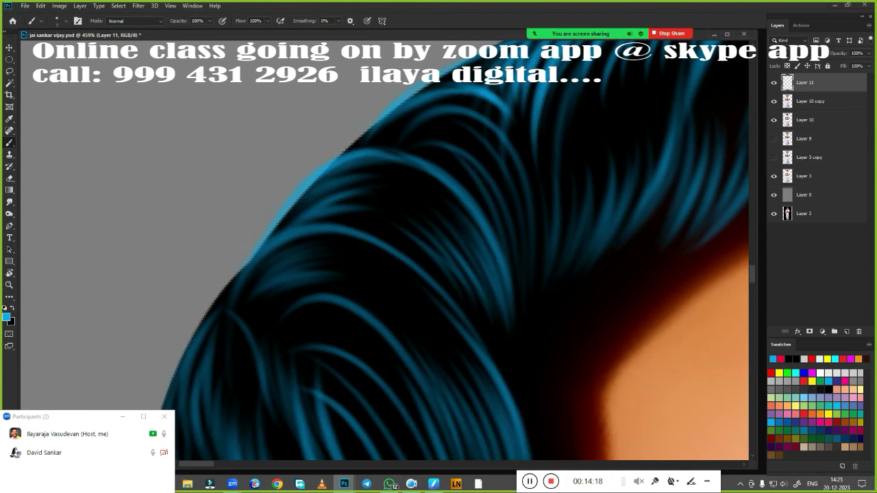
left_click_drag(260, 247, 390, 179)
mouse_move(430, 215)
left_mouse_down()
mouse_move(339, 154)
mouse_move(441, 192)
left_mouse_up()
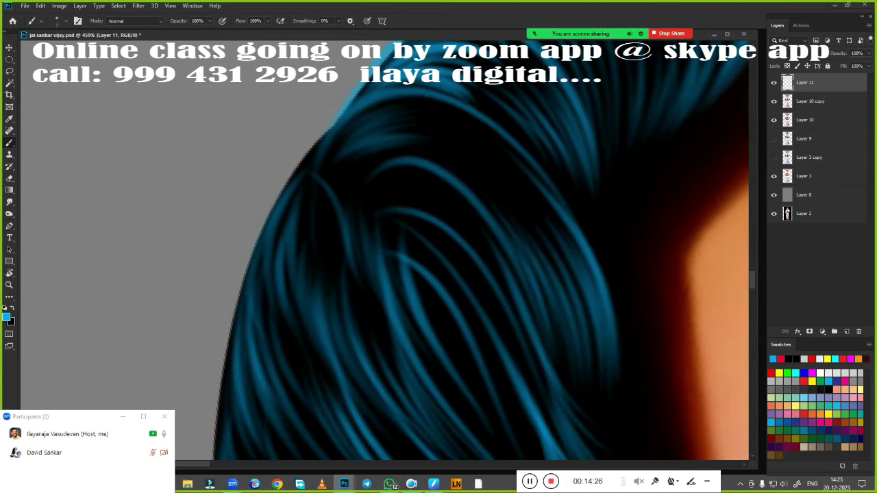
- Zoom out and paint thin blue strokes brightening the top edge of the hair
key("ctrl+minus")
key("ctrl+minus")
scroll(359, 112, "up", 3)
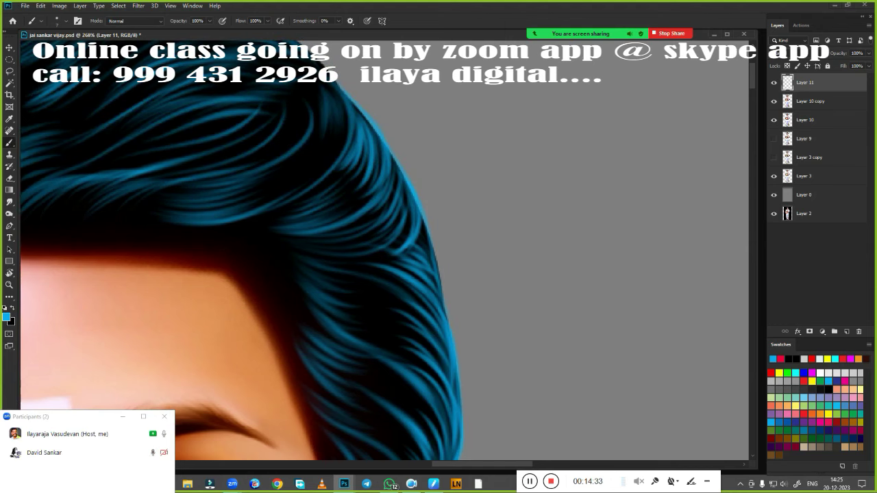
scroll(423, 313, "up", 2)
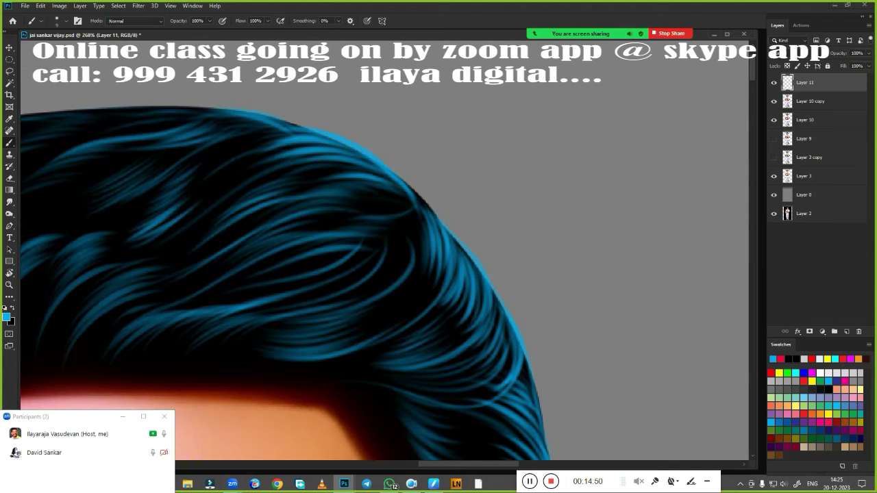
left_click_drag(126, 112, 576, 158)
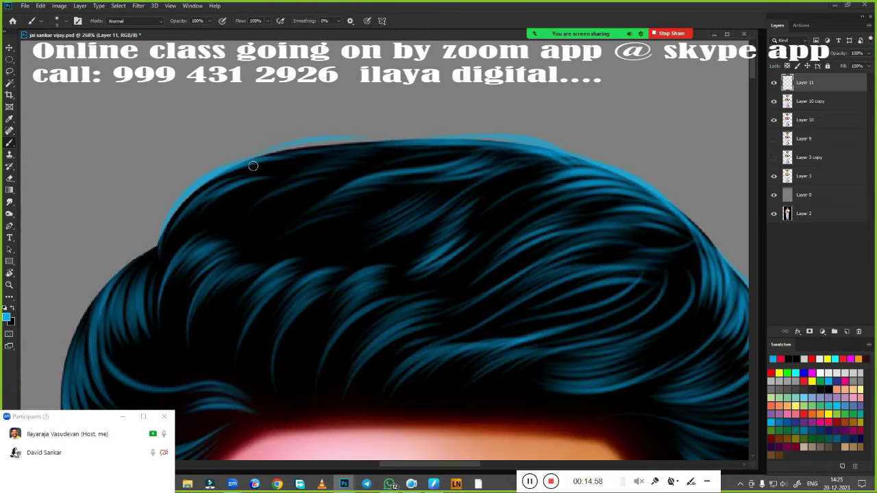
mouse_move(361, 165)
left_mouse_down()
mouse_move(524, 146)
mouse_move(336, 147)
left_mouse_up()
mouse_move(325, 209)
left_mouse_down()
mouse_move(494, 192)
mouse_move(404, 157)
mouse_move(441, 107)
left_mouse_up()
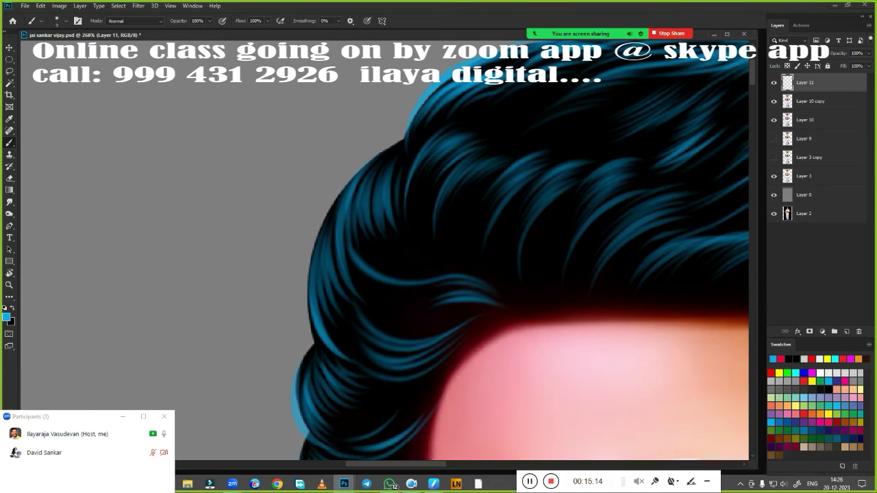
- Add a series of blue strands running down the hair's left edge
left_click_drag(309, 301, 403, 140)
left_click_drag(339, 288, 404, 154)
mouse_move(355, 273)
left_mouse_down()
mouse_move(362, 221)
mouse_move(489, 180)
left_mouse_up()
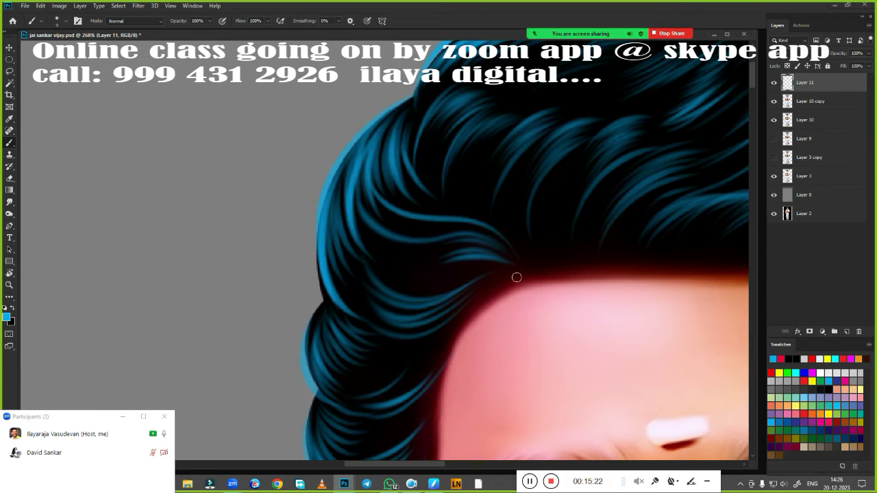
left_click_drag(517, 276, 503, 100)
left_click_drag(326, 233, 359, 141)
left_click_drag(339, 203, 387, 145)
left_click_drag(411, 274, 441, 181)
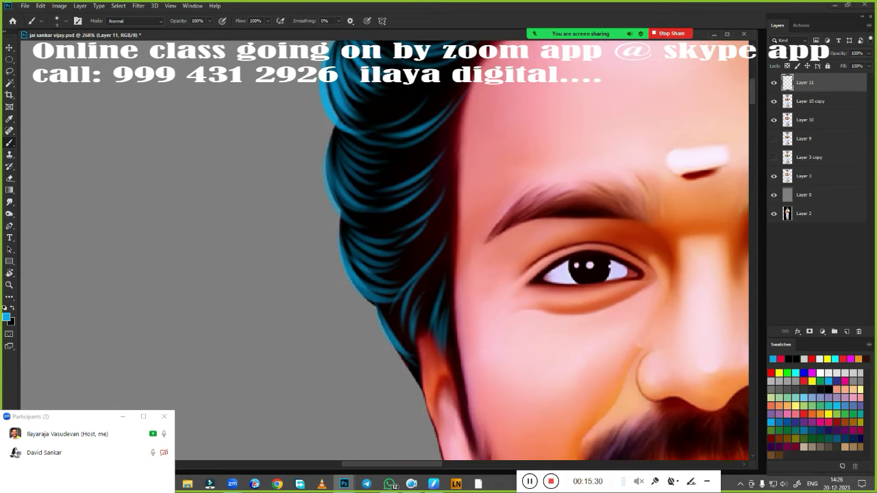
left_click_drag(326, 231, 390, 126)
left_click_drag(336, 200, 386, 126)
- Paint bright curved blue strands and a long loop over the forehead hairline
scroll(425, 257, "down", 5)
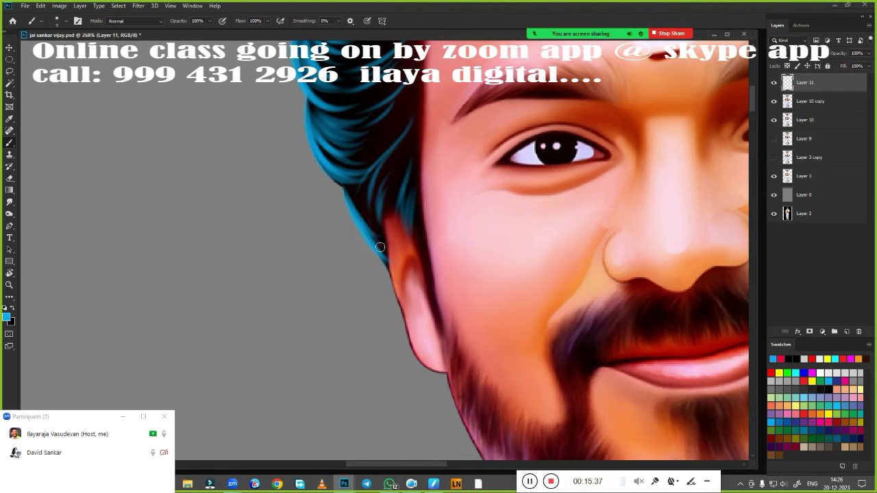
scroll(420, 267, "up", 3)
scroll(420, 268, "up", 4)
scroll(528, 94, "up", 1)
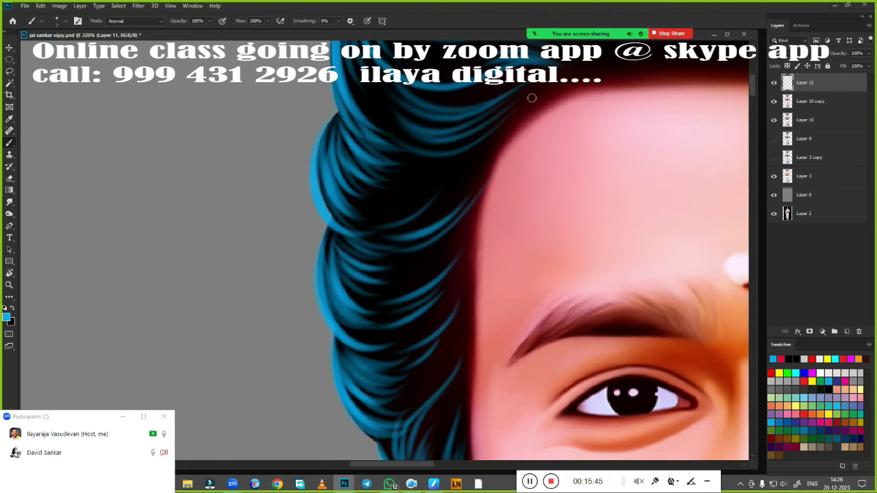
left_click_drag(359, 168, 346, 102)
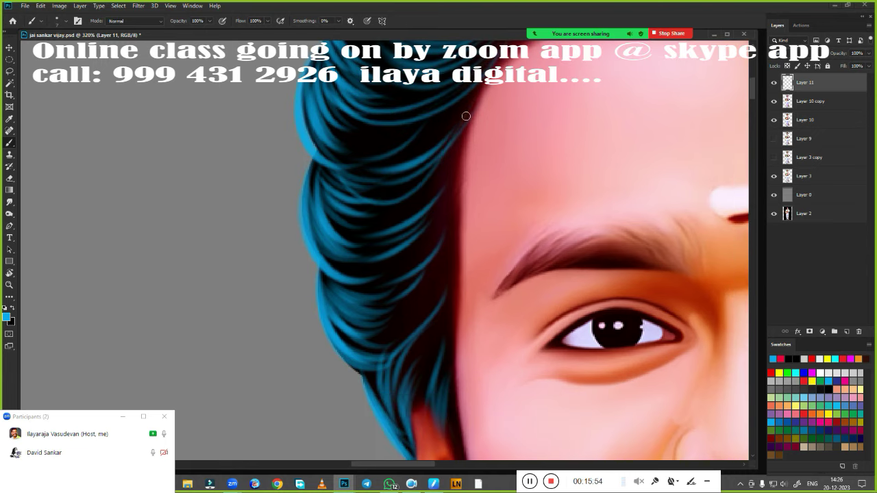
left_click_drag(428, 244, 431, 136)
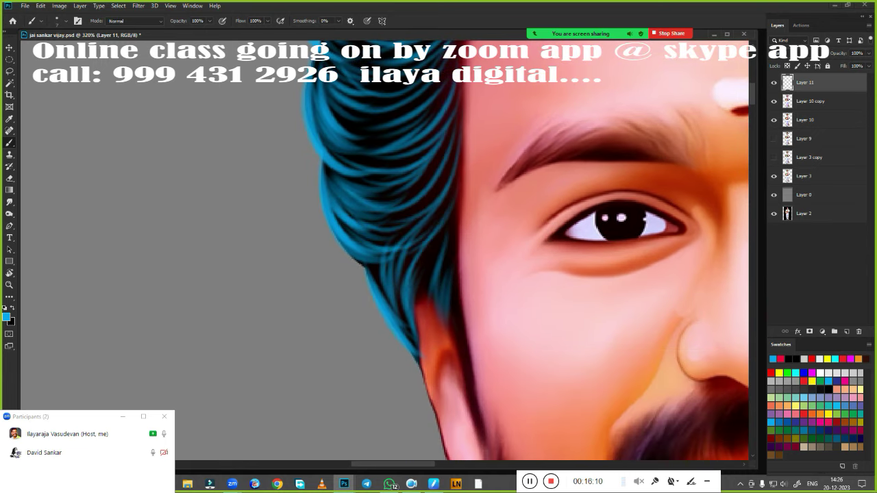
left_click_drag(438, 240, 432, 255)
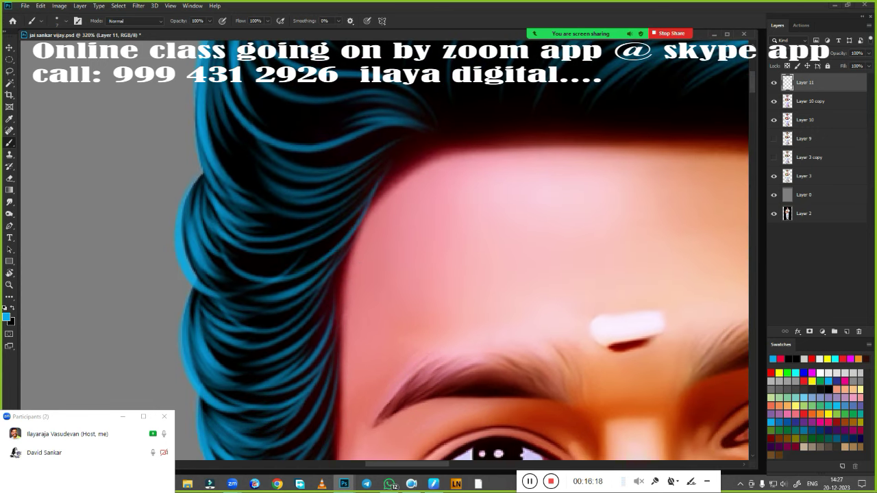
left_click_drag(387, 233, 206, 207)
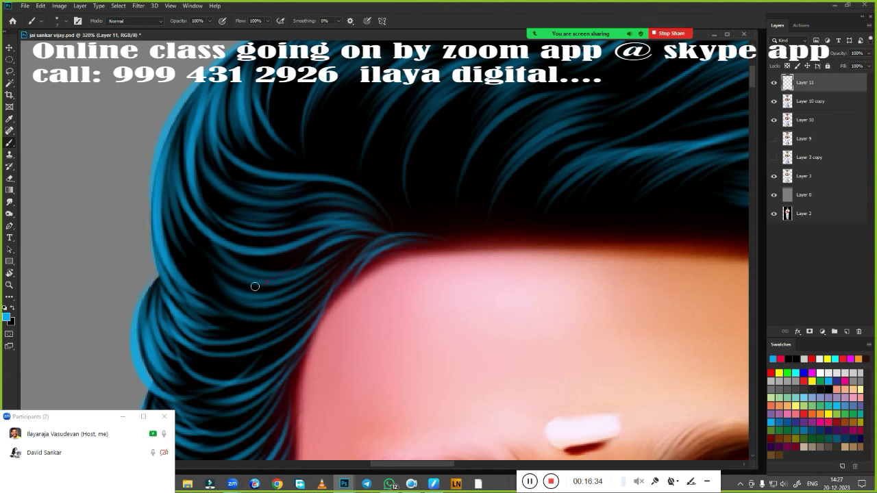
scroll(268, 204, "right", 3)
scroll(307, 229, "up", 2)
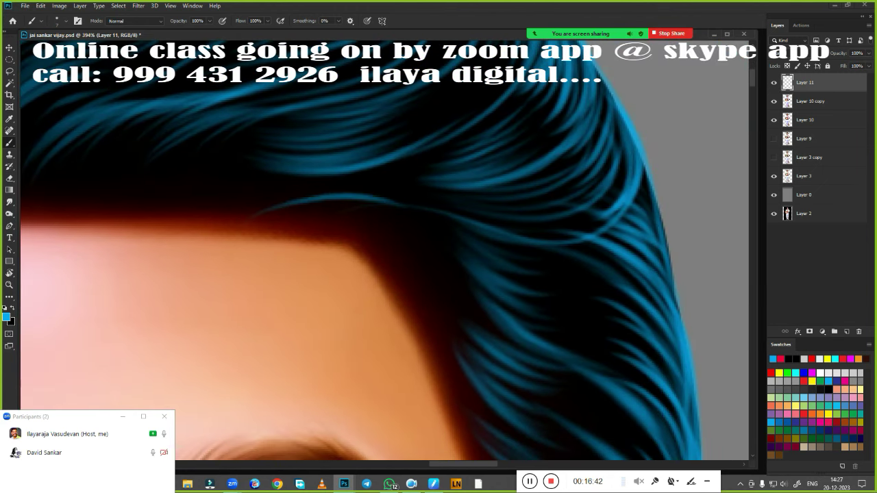
mouse_move(411, 171)
left_mouse_down()
mouse_move(296, 197)
mouse_move(490, 296)
mouse_move(651, 155)
left_mouse_up()
left_click_drag(317, 192, 420, 298)
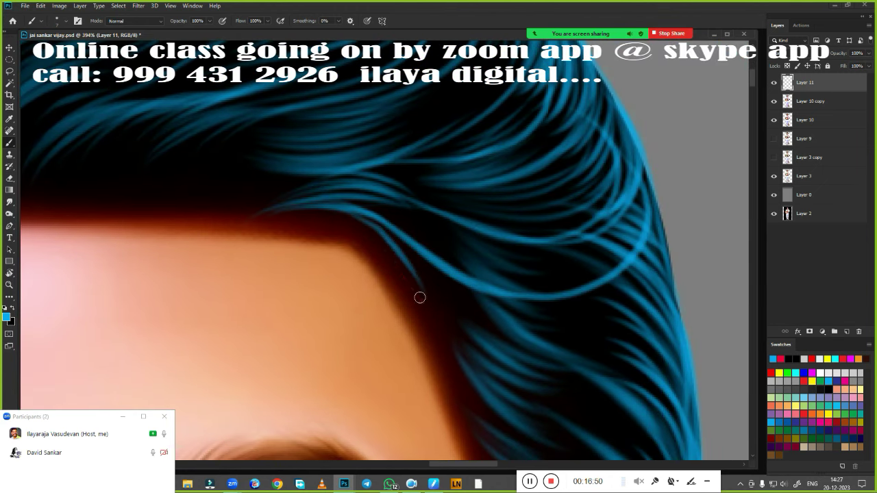
- Pan along the hairline and try an angled blue strand, then undo it
left_click_drag(494, 342, 467, 127)
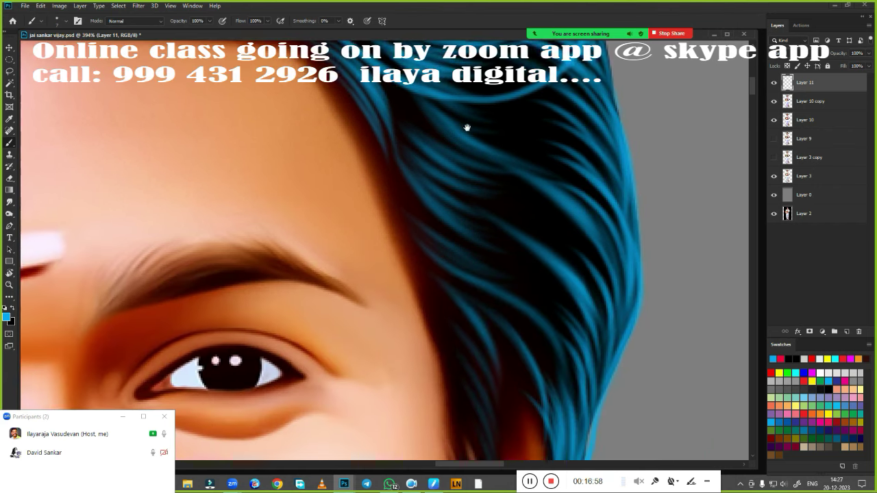
left_click_drag(593, 272, 594, 165)
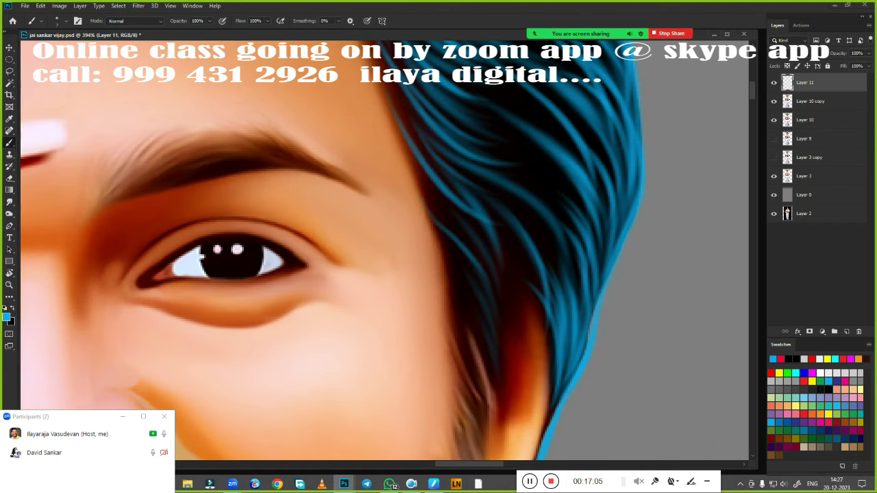
left_click_drag(539, 386, 538, 160)
mouse_move(454, 54)
left_mouse_down()
mouse_move(517, 286)
mouse_move(518, 480)
left_mouse_up()
left_click_drag(513, 171, 514, 445)
left_click_drag(513, 298, 512, 338)
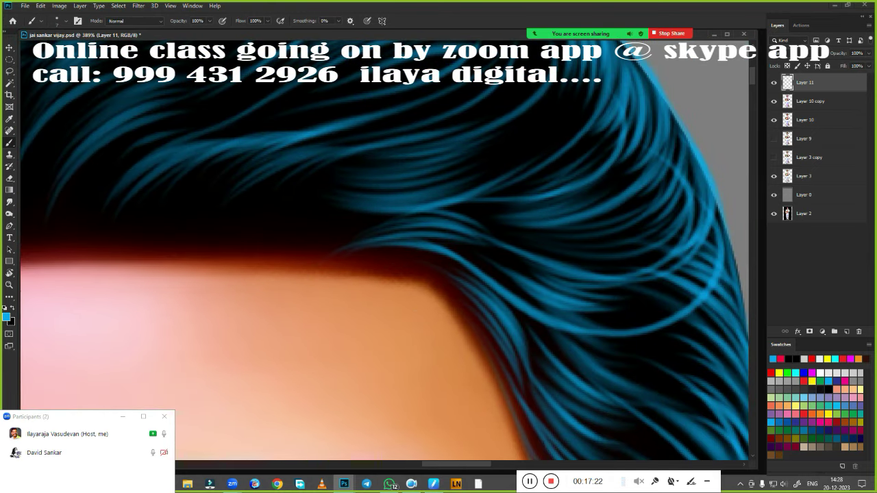
left_click_drag(241, 227, 377, 301)
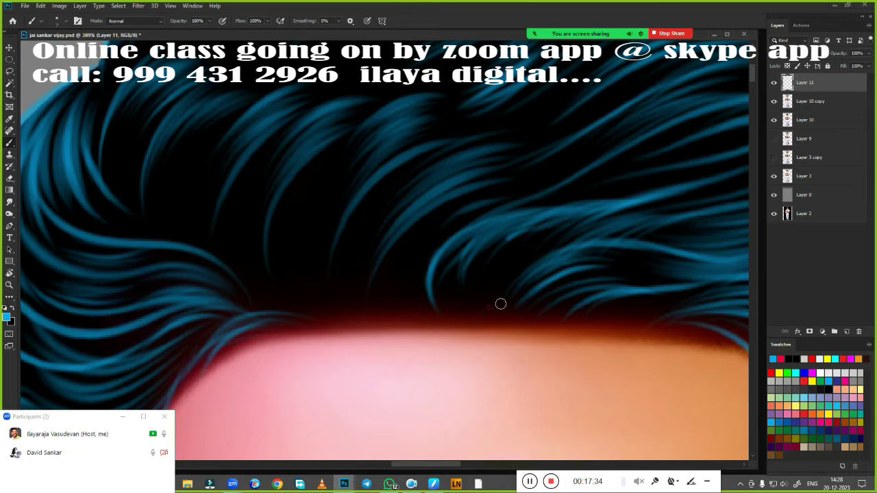
left_click_drag(499, 304, 431, 268)
left_click_drag(438, 150, 425, 317)
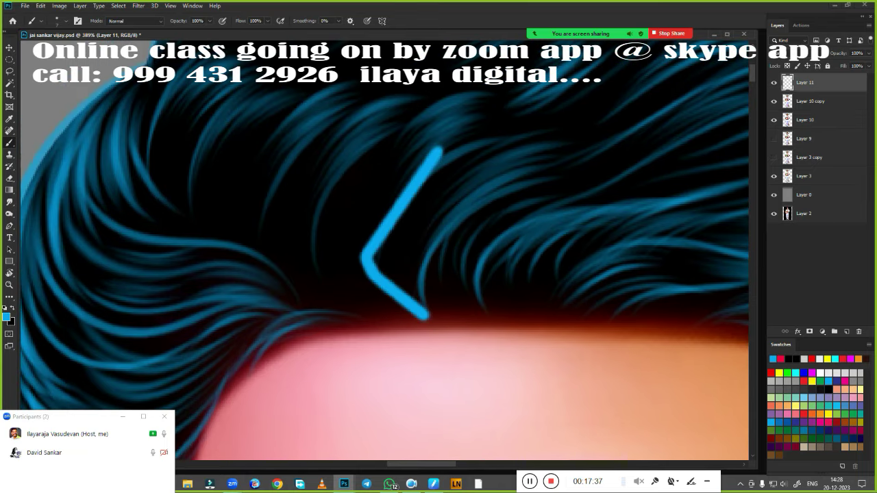
key("ctrl+z")
- Rotate the view and paint blue strands across the crown and right side of the hair
left_click_drag(144, 113, 247, 182)
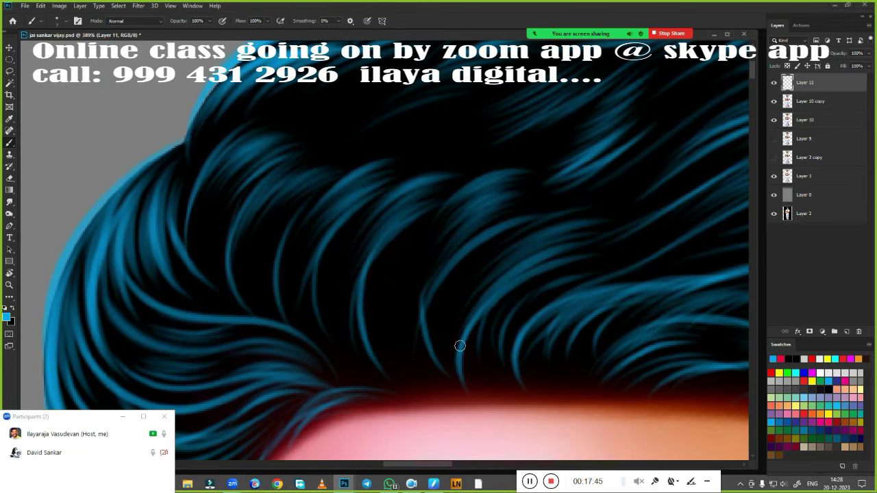
left_click_drag(459, 346, 377, 276)
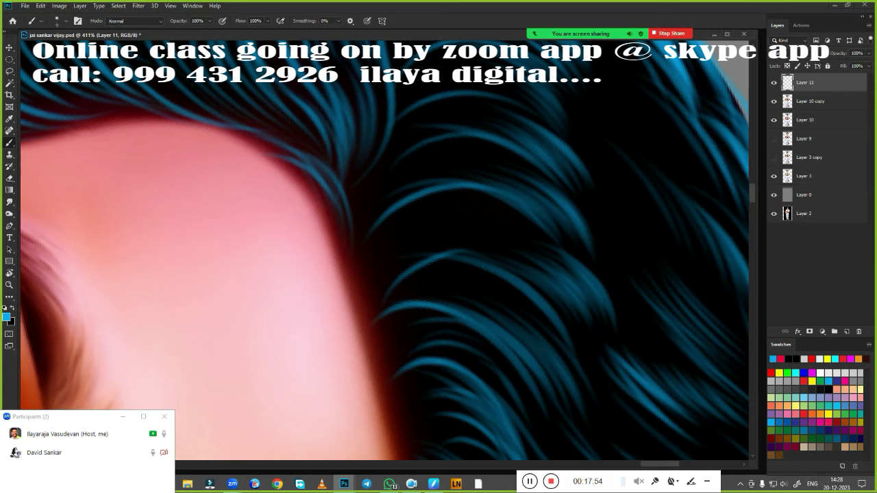
mouse_move(382, 247)
left_mouse_down()
mouse_move(427, 171)
mouse_move(434, 178)
left_mouse_up()
left_click_drag(404, 267, 343, 271)
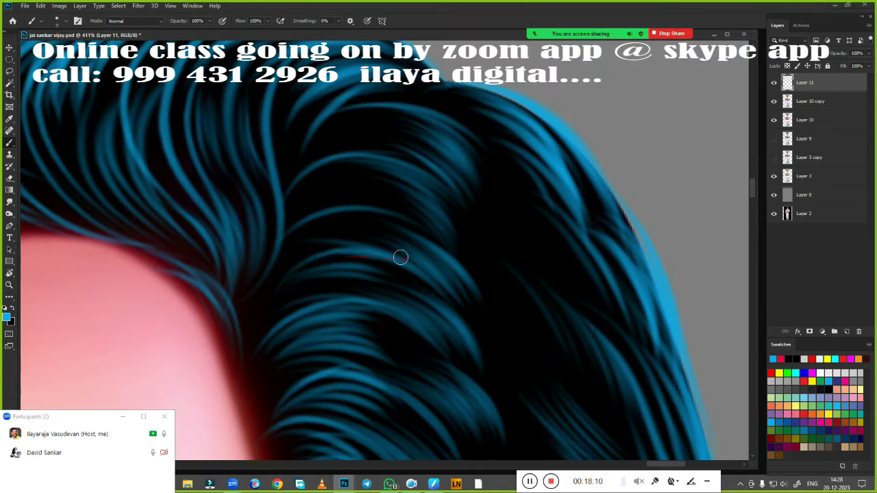
left_click_drag(322, 179, 401, 161)
mouse_move(329, 143)
left_mouse_down()
mouse_move(470, 172)
mouse_move(480, 284)
left_mouse_up()
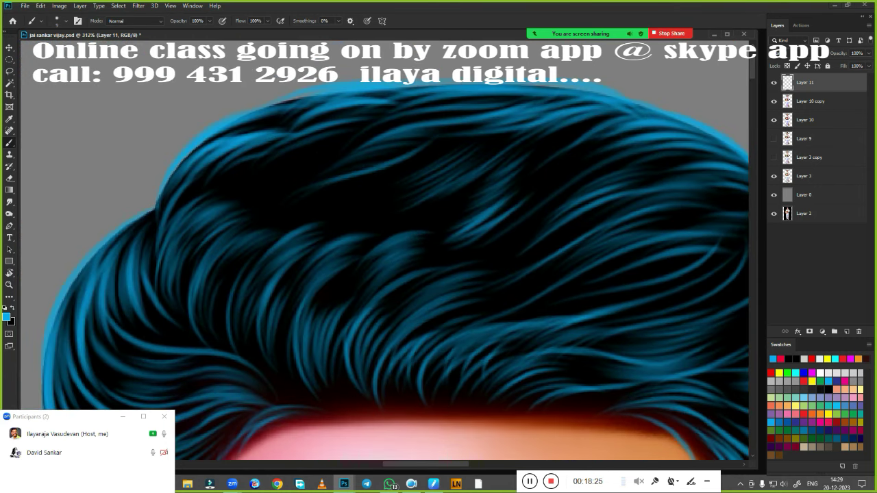
mouse_move(503, 157)
left_mouse_down()
mouse_move(419, 171)
mouse_move(337, 235)
left_mouse_up()
mouse_move(566, 193)
left_mouse_down()
mouse_move(386, 330)
mouse_move(382, 135)
left_mouse_up()
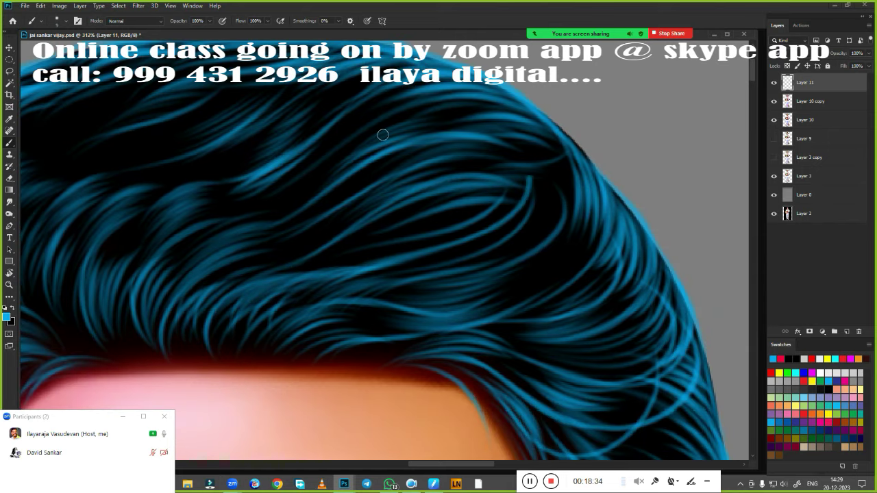
- Fit the portrait on screen and toggle Layer 10 copy and Layer 10 to compare with the photo
scroll(411, 172, "down", 2)
scroll(454, 205, "down", 2)
scroll(322, 246, "down", 2)
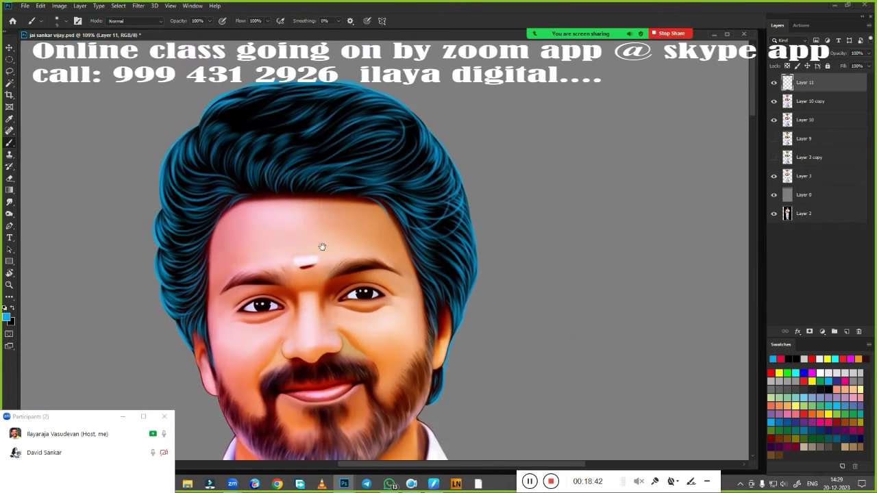
scroll(322, 247, "up", 4)
scroll(448, 299, "up", 2)
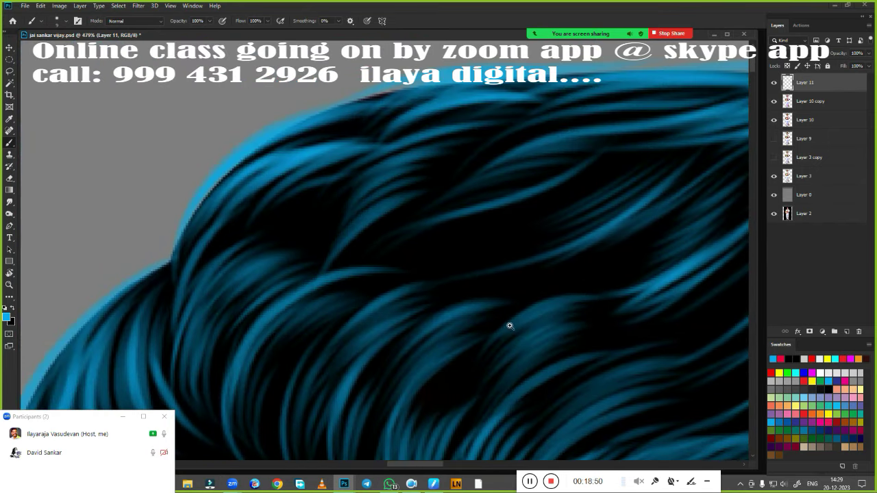
scroll(510, 325, "down", 3)
scroll(446, 256, "up", 2)
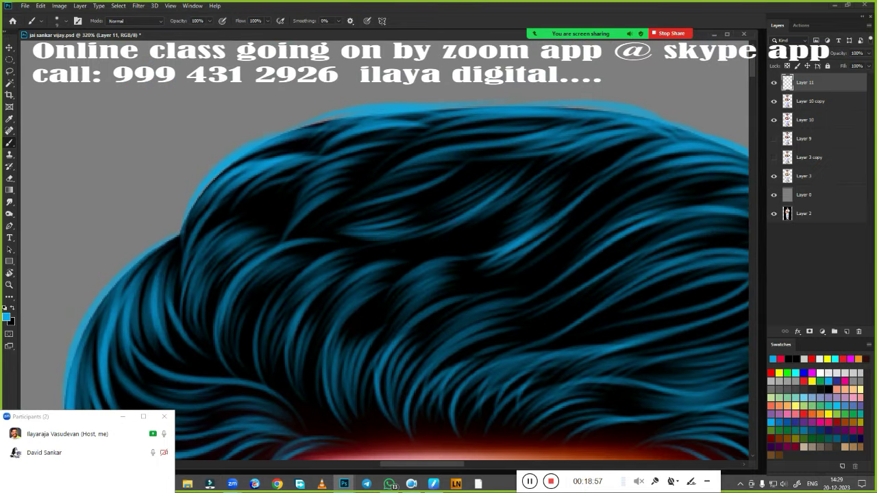
scroll(378, 181, "down", 3)
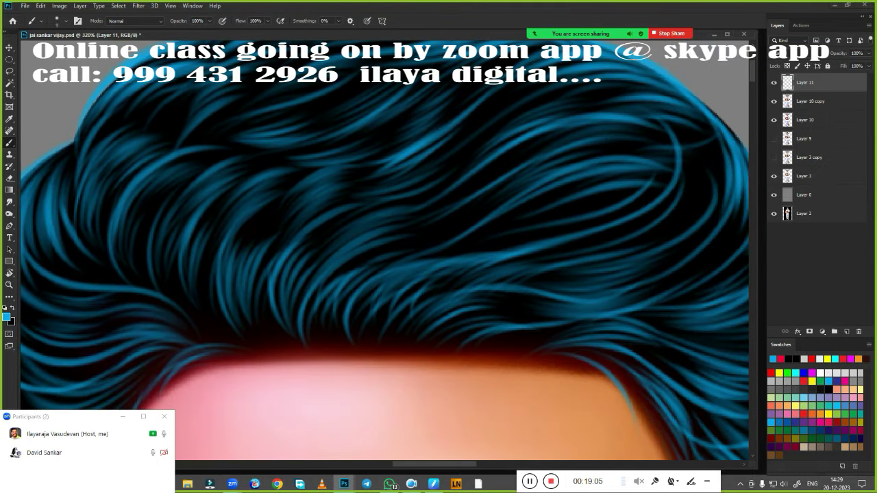
scroll(271, 266, "down", 2)
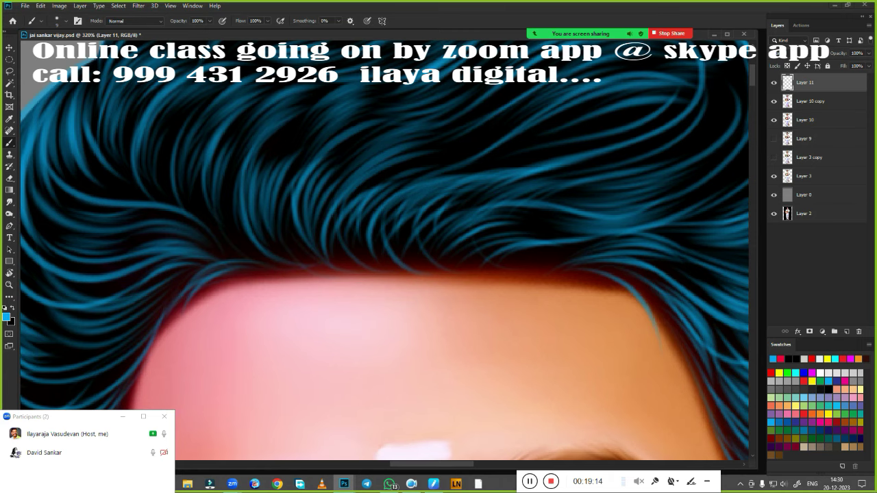
key("ctrl+0")
left_click(774, 101)
left_click(774, 120)
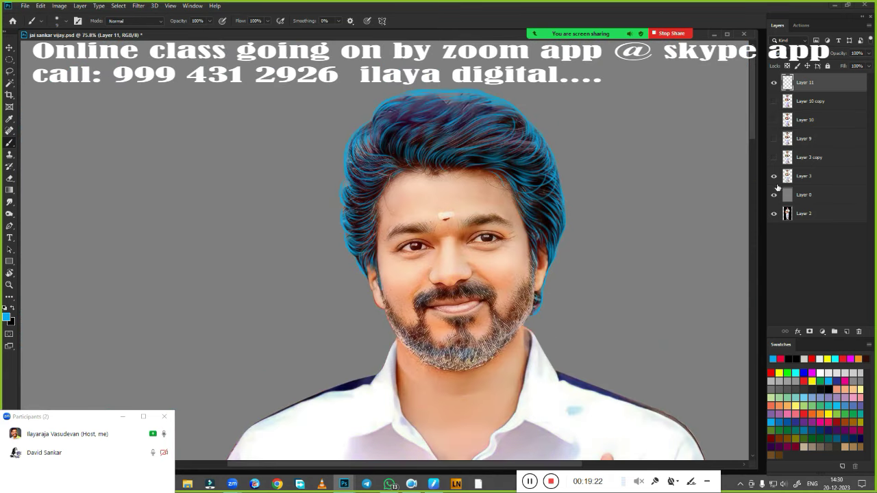
left_click(774, 101)
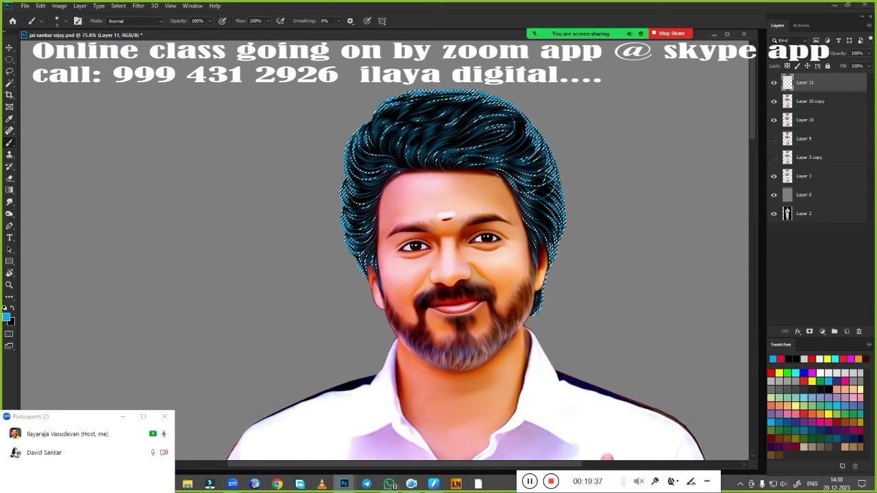
- Add Layer 12 and brush pink over the left side of the hair
left_click(846, 332)
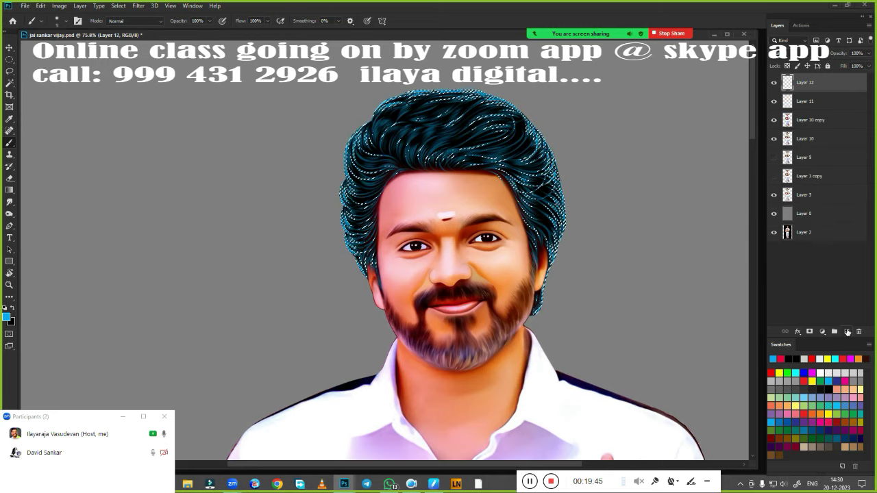
left_click(845, 381)
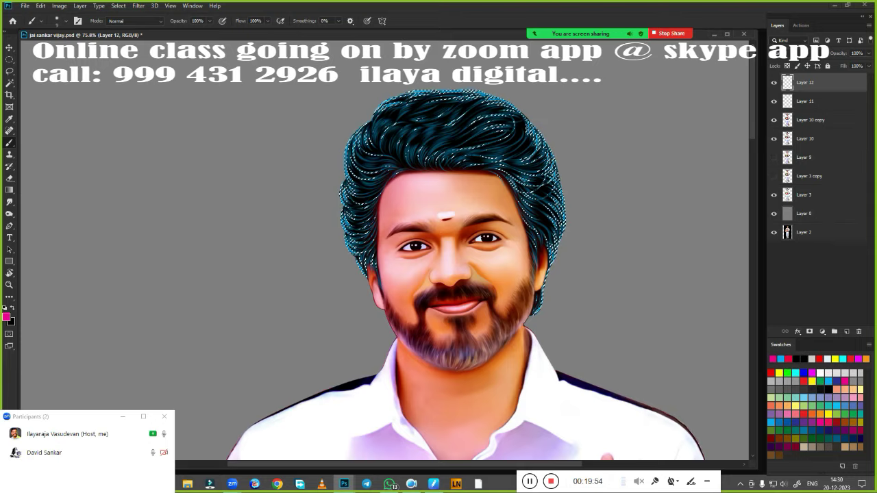
right_click(387, 267)
key("Escape")
left_click_drag(404, 103, 363, 260)
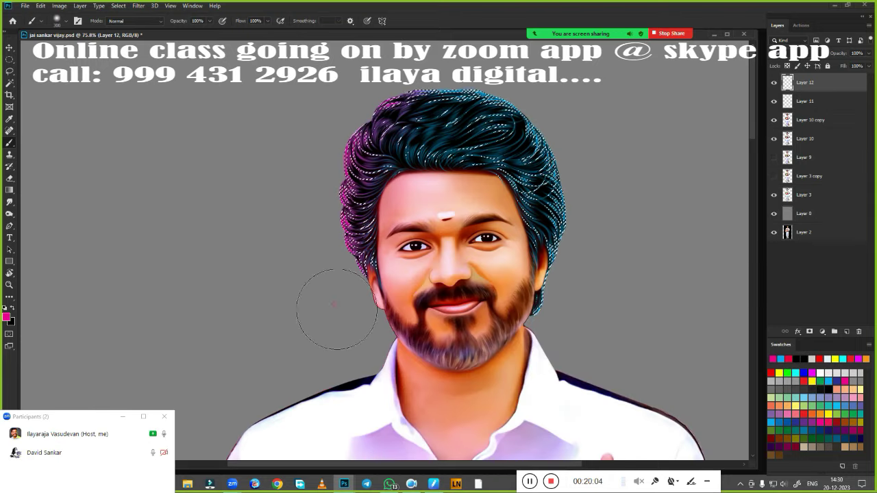
- Brush orange, yellow and cyan bands over the hair, then set layer fill to about 51%
left_click(798, 405)
left_click_drag(528, 103, 548, 302)
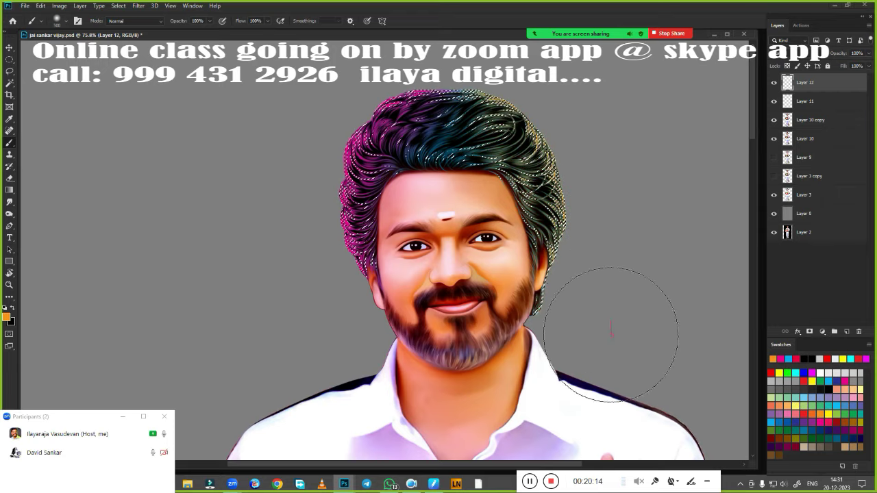
left_click(779, 372)
left_click_drag(384, 117, 531, 226)
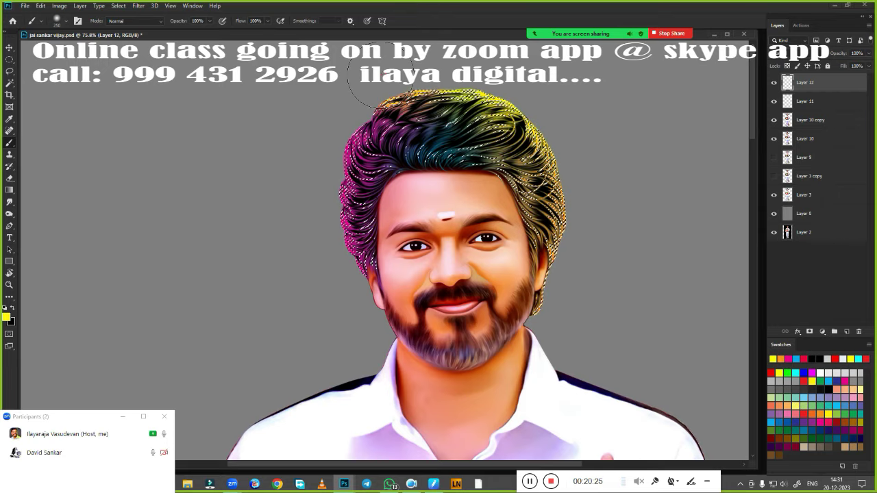
left_click(798, 372)
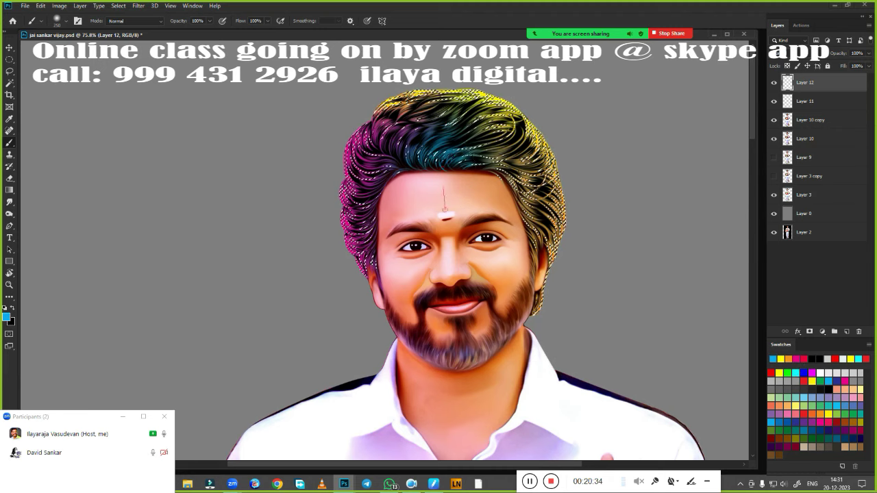
left_click_drag(473, 137, 548, 205)
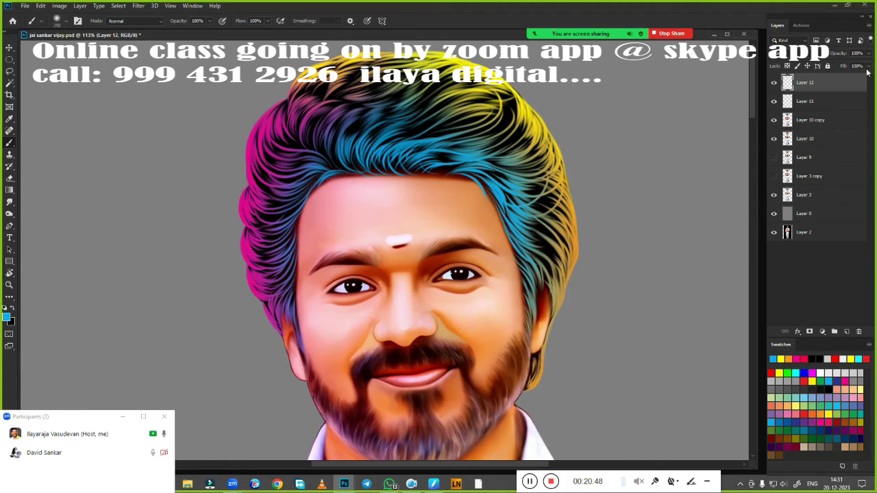
left_click_drag(868, 67, 844, 87)
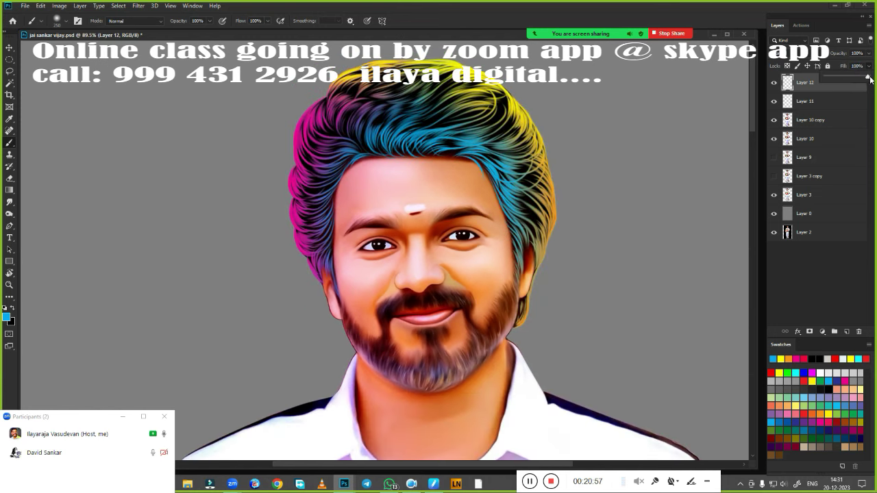
left_click_drag(843, 84, 847, 79)
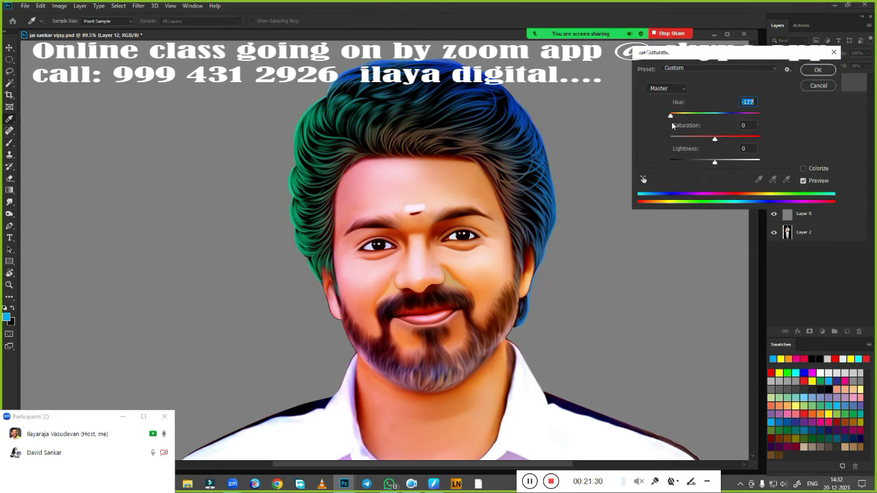
- Shift the hair colours' hue to +145 in Hue/Saturation, then reapply for teal and purple
left_click_drag(670, 115, 753, 115)
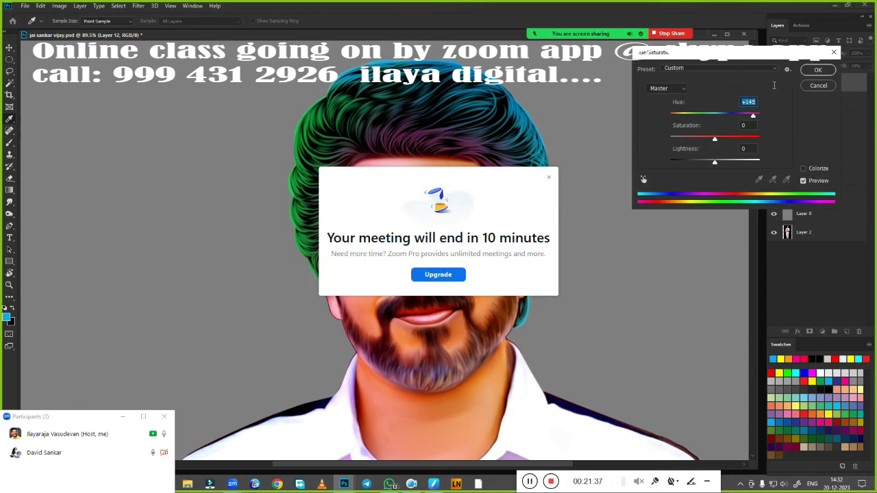
key("Return")
left_click(548, 177)
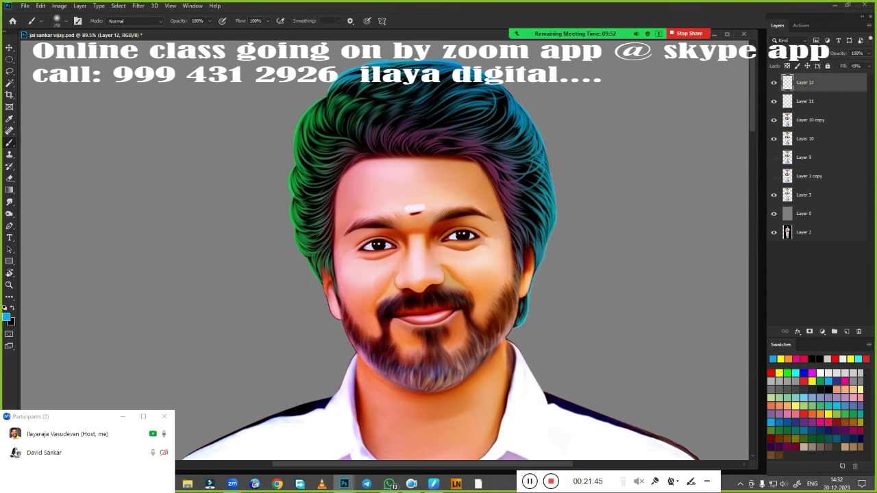
key("ctrl+u")
left_click(811, 80)
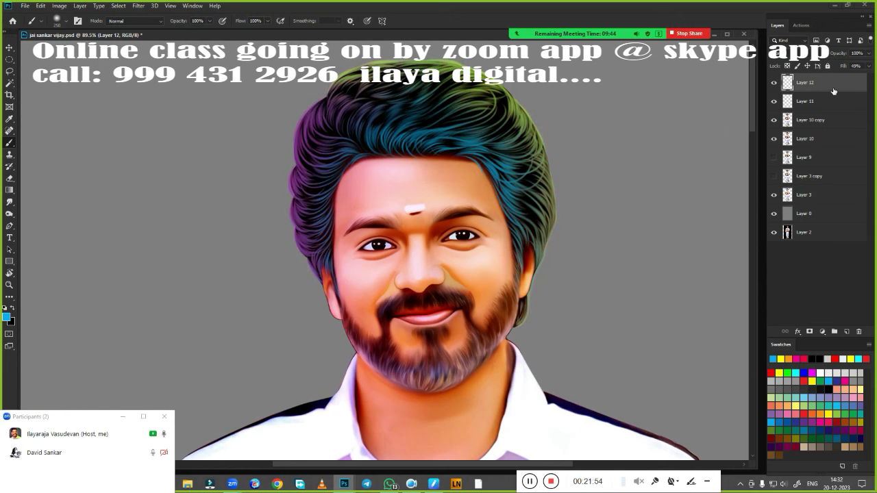
- Create empty Layer 13 with black foreground colour and a new brush preset
key("ctrl+plus")
key("ctrl+plus")
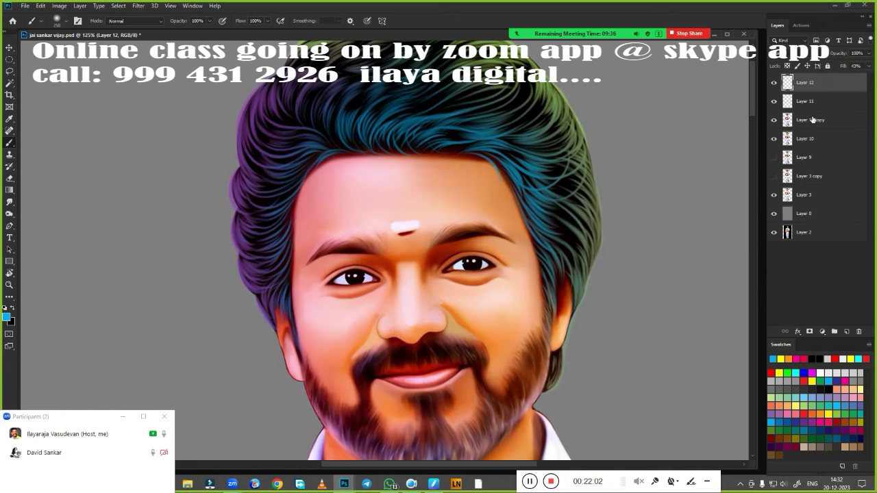
key("ctrl+shift+alt+n")
key("x")
right_click(396, 200)
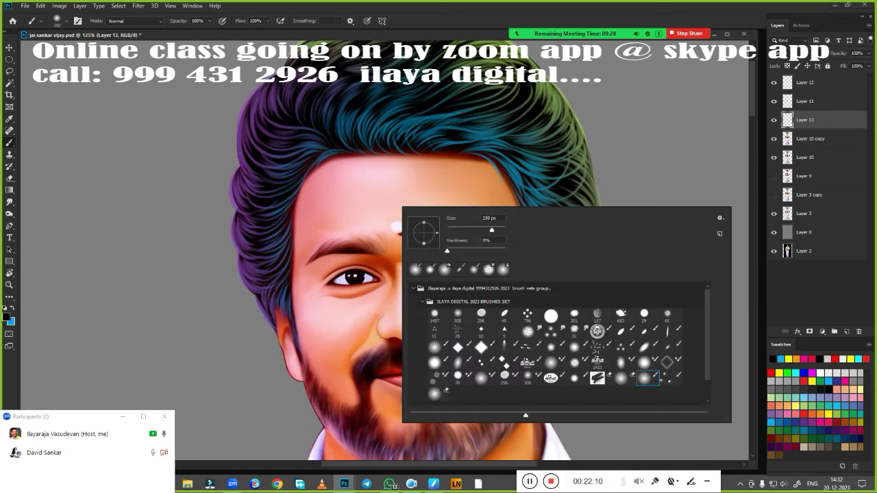
left_click(554, 347)
scroll(383, 274, "up", 5)
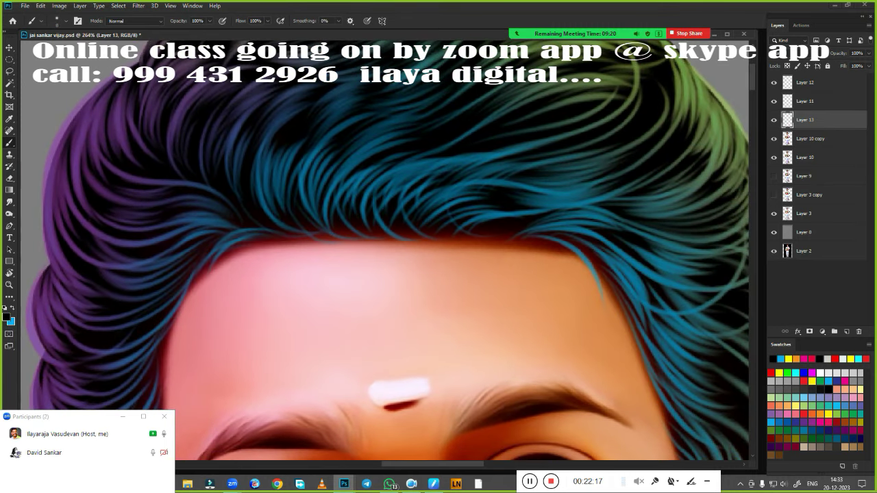
left_click(433, 484)
left_click(440, 453)
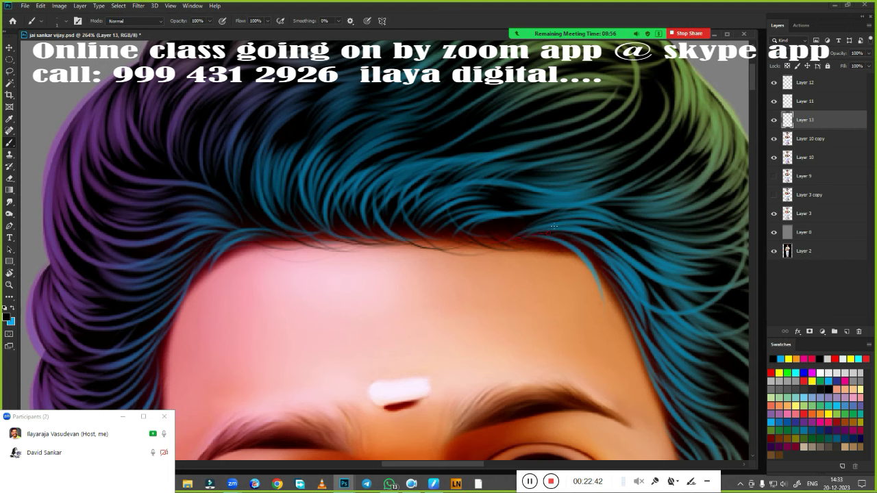
- Pan over the hairline, eyes and moustache and close the pen-tablet pressure settings
left_click_drag(624, 311, 417, 217)
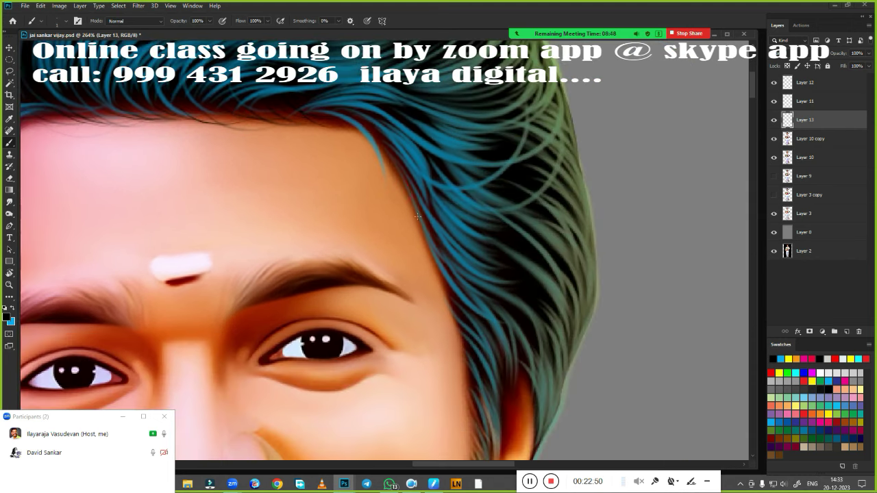
left_click_drag(474, 304, 487, 198)
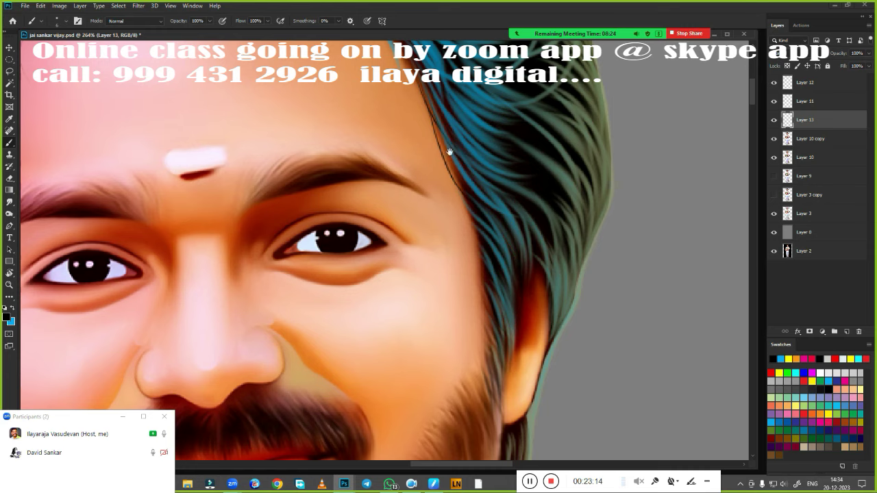
left_click_drag(450, 151, 530, 254)
scroll(569, 219, "left", 5)
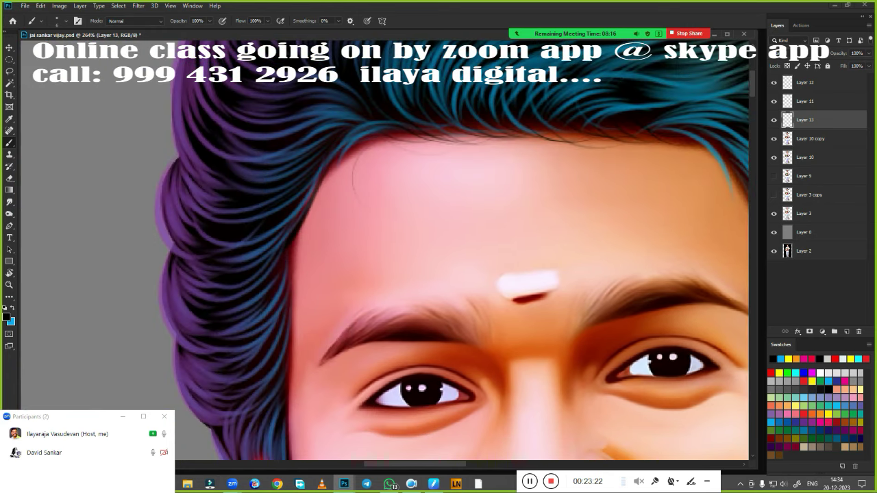
left_click_drag(422, 394, 507, 233)
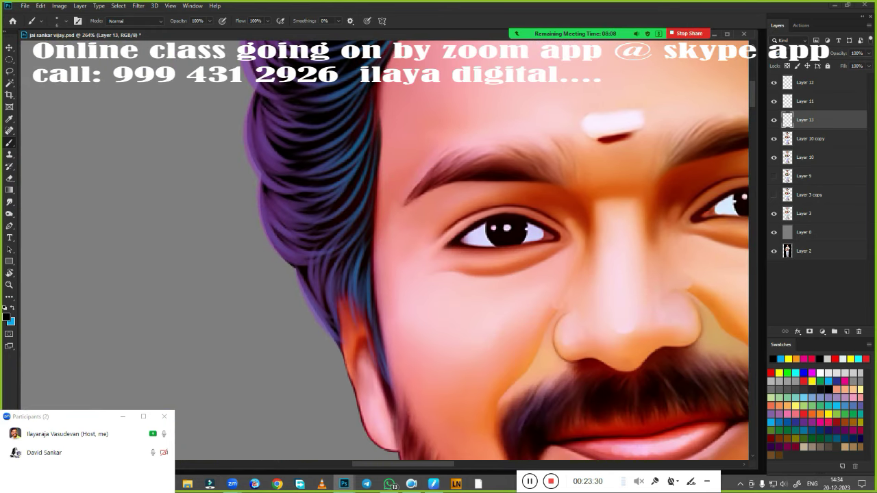
mouse_move(244, 199)
left_mouse_down()
mouse_move(207, 74)
mouse_move(239, 170)
left_mouse_up()
scroll(304, 234, "up", 5)
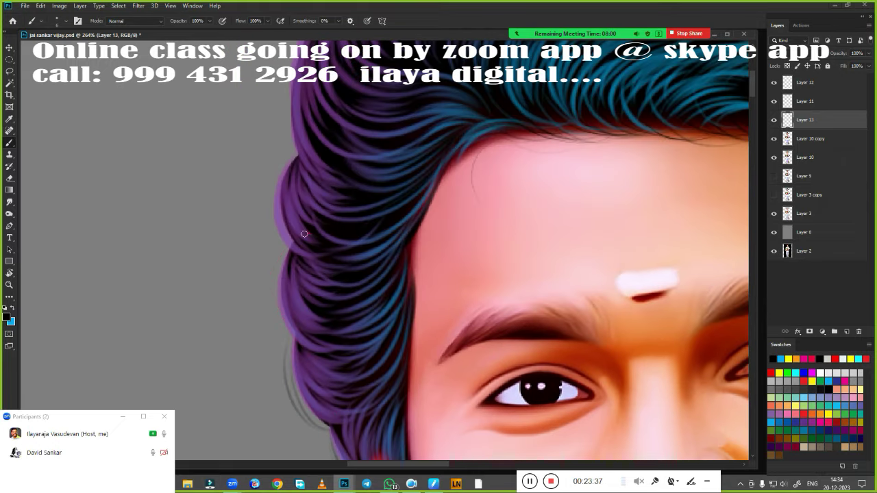
scroll(274, 205, "up", 5)
scroll(324, 287, "up", 5)
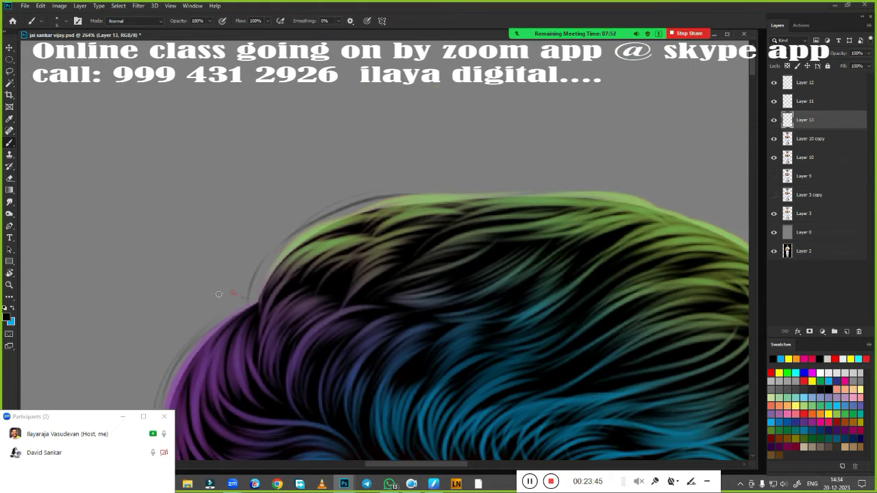
key("alt+Tab")
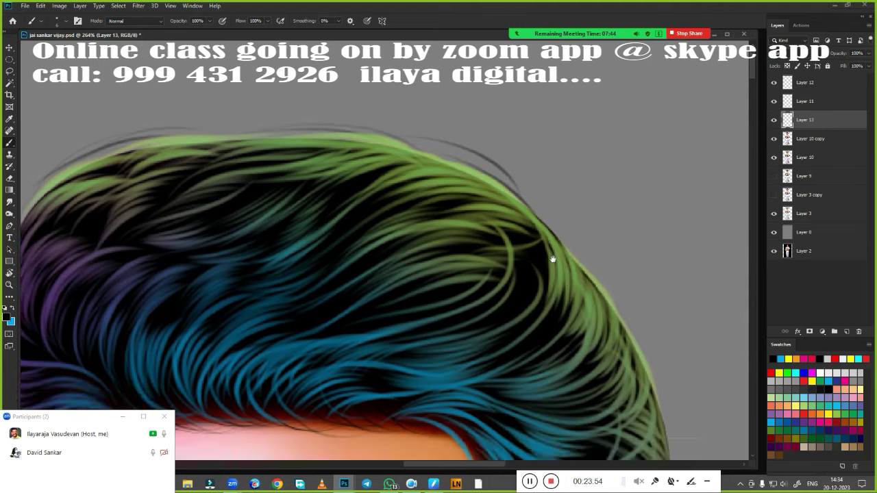
scroll(552, 254, "down", 3)
scroll(534, 274, "down", 3)
scroll(521, 220, "down", 3)
scroll(383, 250, "down", 3)
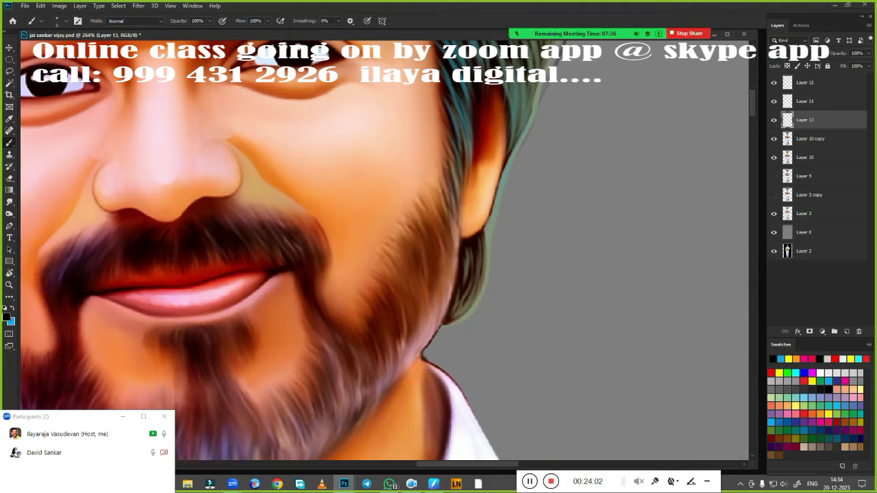
scroll(521, 278, "up", 3)
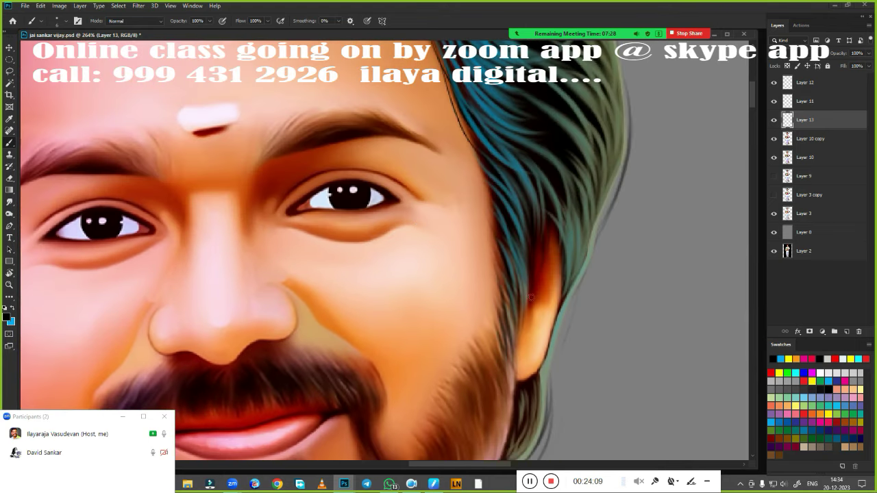
scroll(255, 311, "left", 5)
scroll(501, 208, "down", 2)
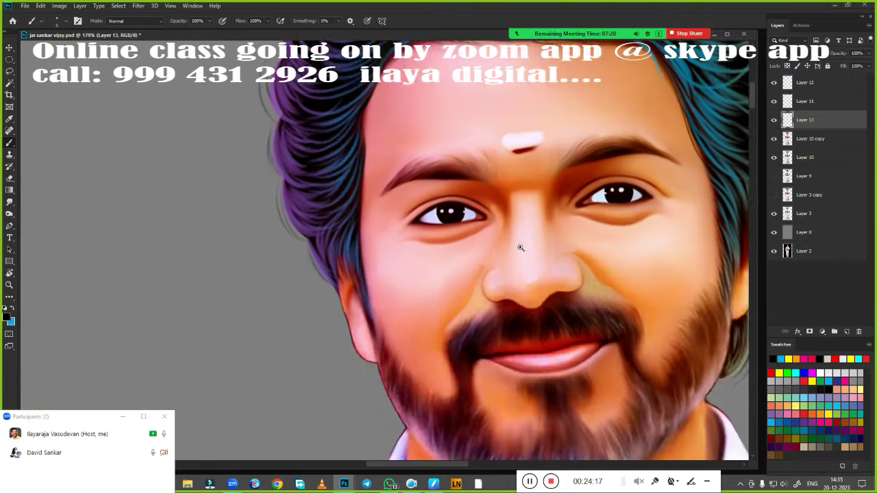
scroll(501, 208, "up", 3)
- Reload the hair selection from Layer 12 and pick a fine brush tip for strands
left_click(787, 82, "ctrl")
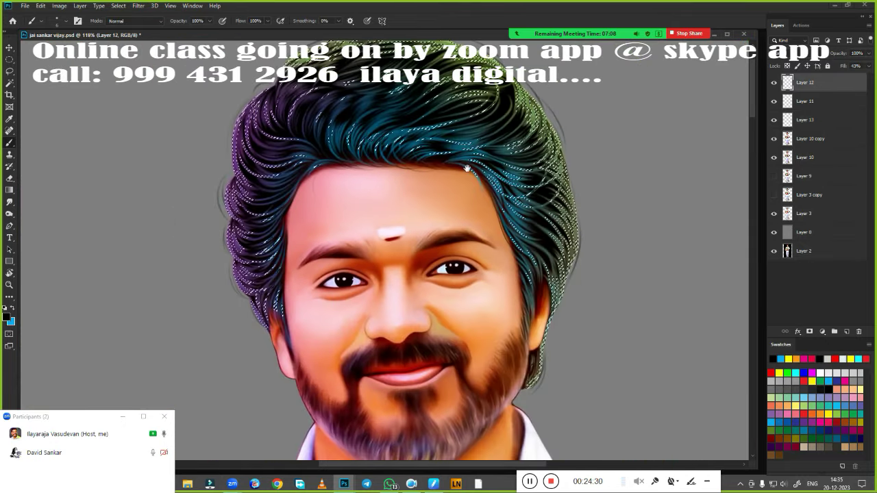
scroll(439, 246, "down", 2)
right_click(359, 192)
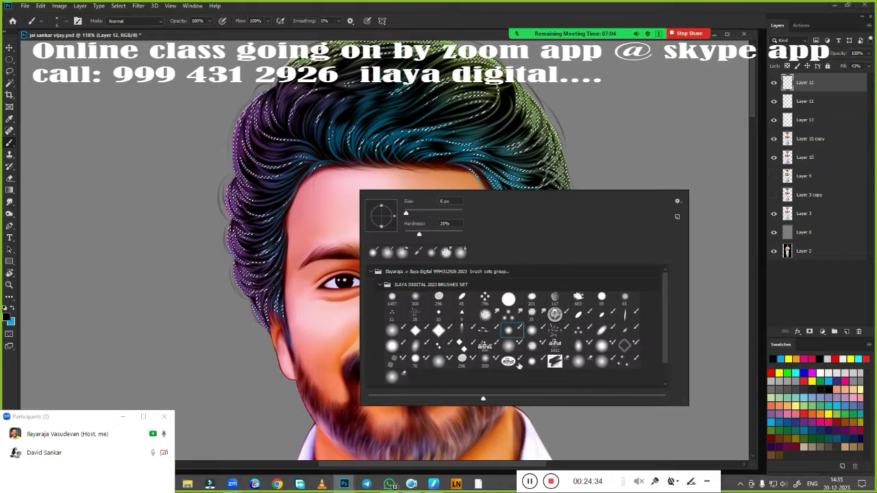
key("Escape")
left_click(788, 359)
scroll(404, 274, "up", 3)
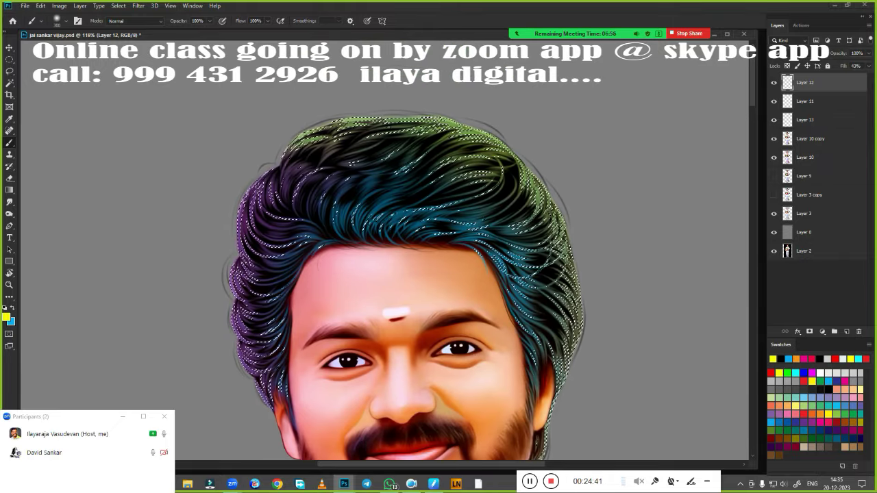
key("Escape")
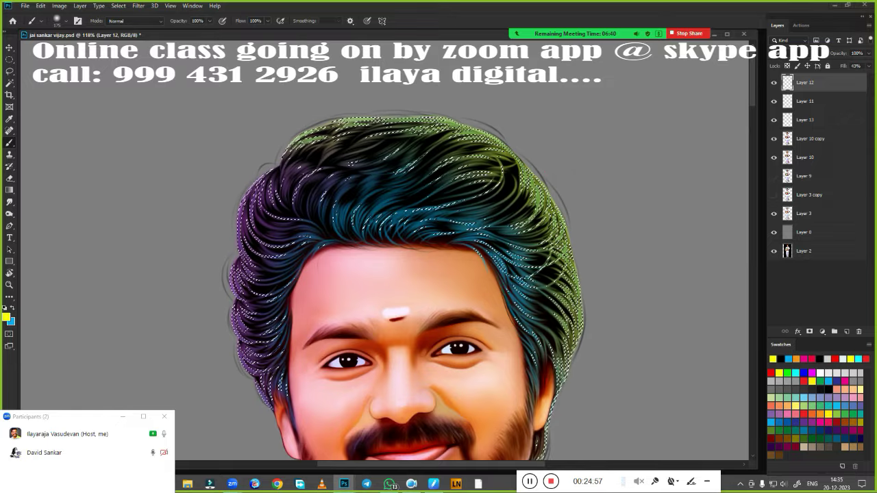
left_click_drag(708, 302, 689, 252)
- On a new layer, paint yellow along the hair's top-right edge and red along its left edge
left_click(847, 331)
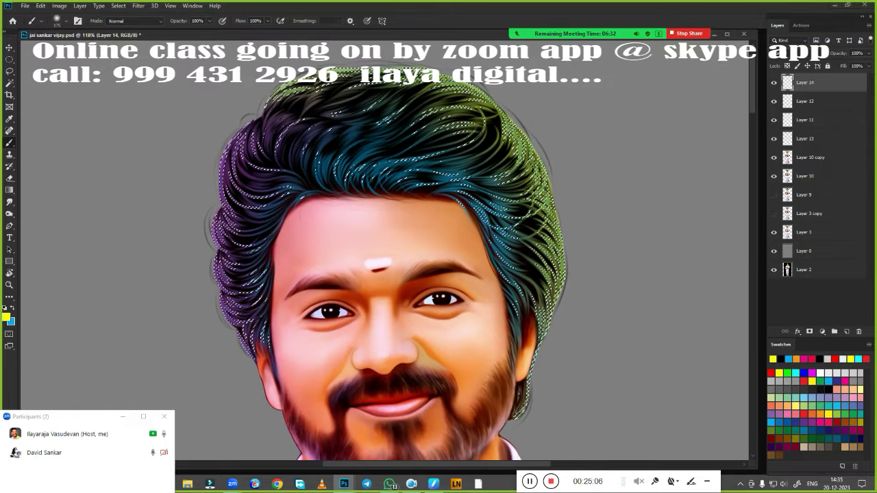
left_click_drag(446, 82, 524, 418)
left_click_drag(193, 209, 244, 199)
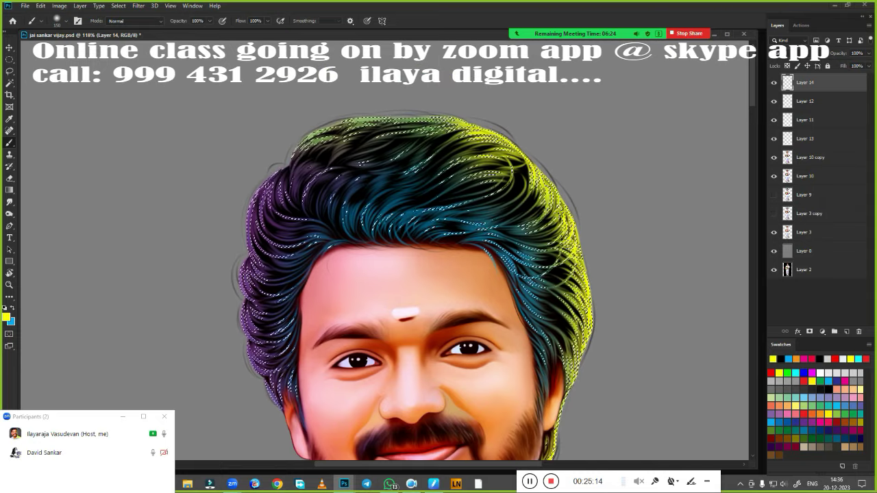
key("ctrl+d")
key("ctrl+shift+d")
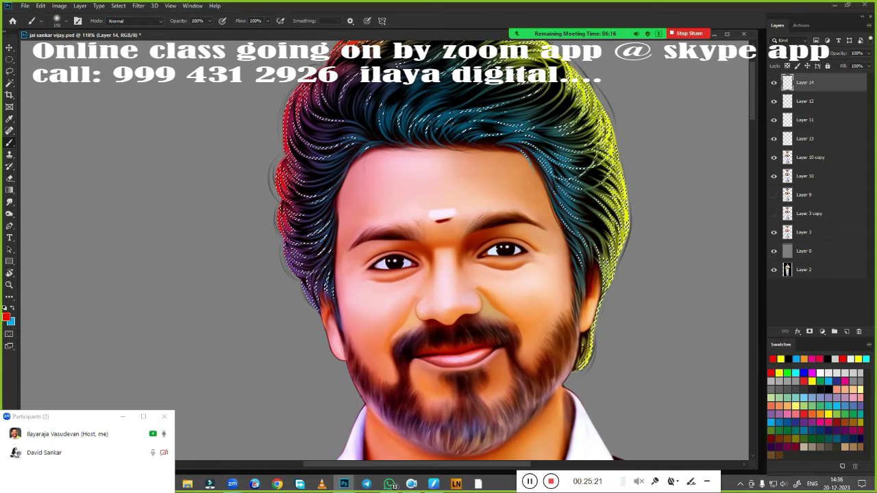
- Paint cyan and yellow-green over the strands, then lower the layer's fill to about 72%
left_click(796, 373)
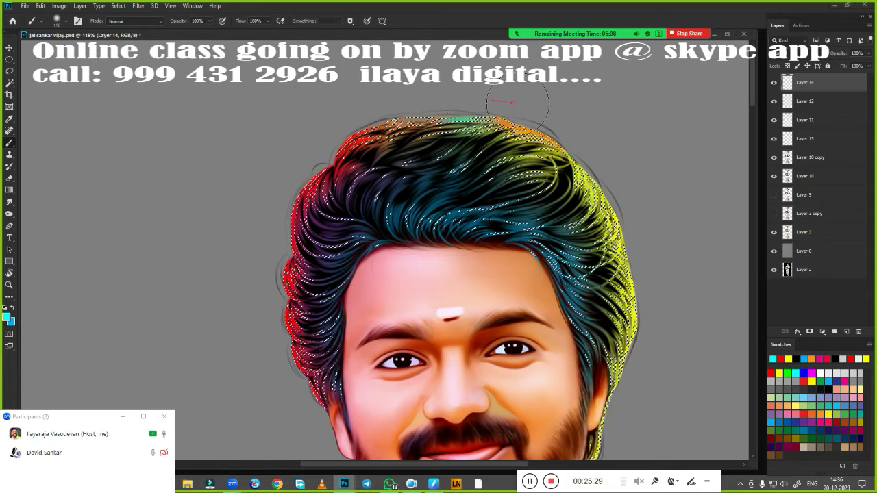
left_click_drag(671, 340, 627, 276)
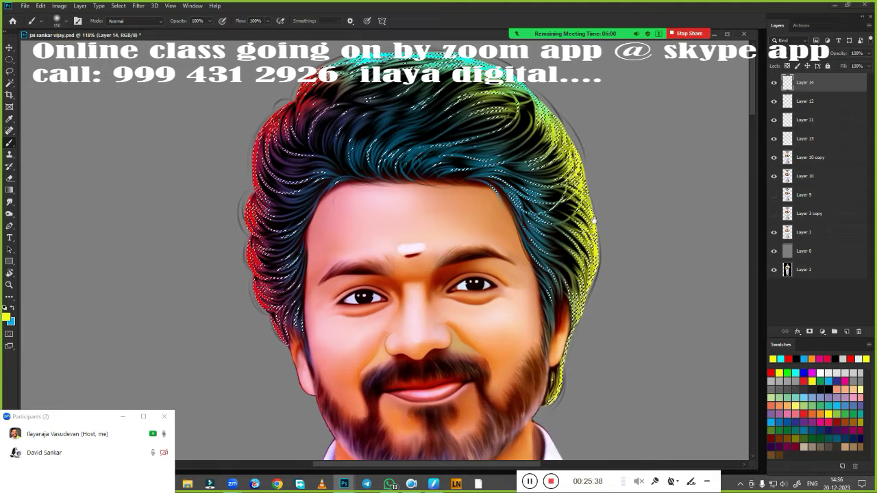
left_click_drag(596, 305, 636, 369)
key("ctrl+0")
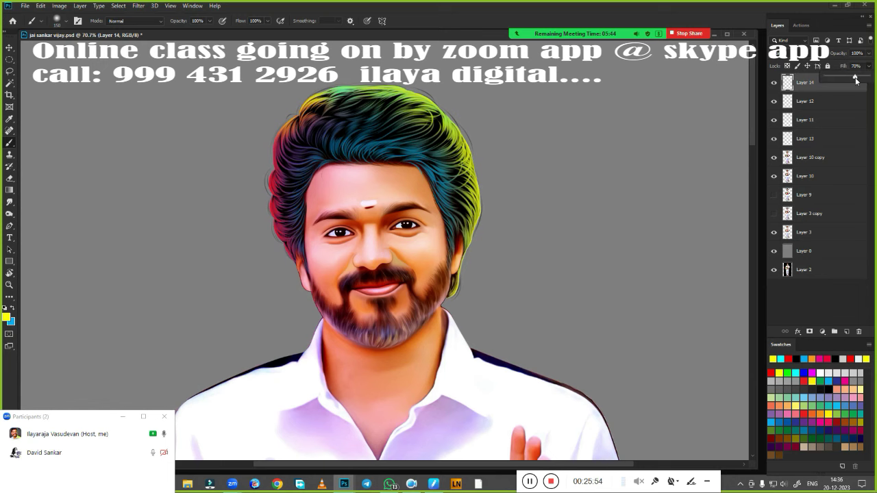
left_click_drag(842, 62, 854, 80)
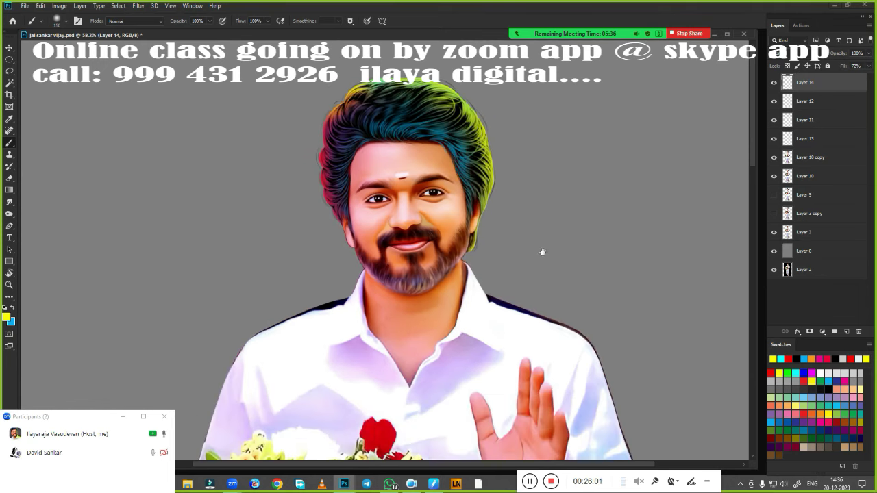
key("ctrl+u")
left_click_drag(714, 139, 726, 141)
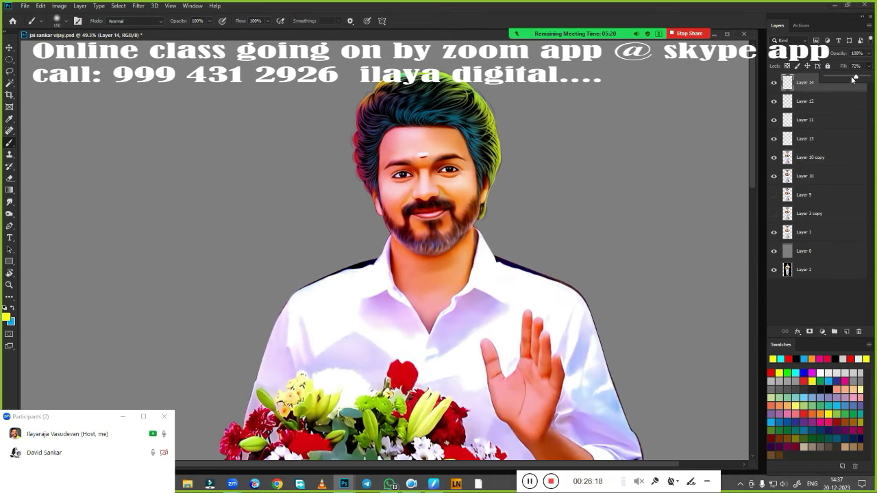
- Add a new layer above Layer 11 for refining the face, zoomed in on the left eye
key("alt+bracketleft")
key("alt+bracketleft")
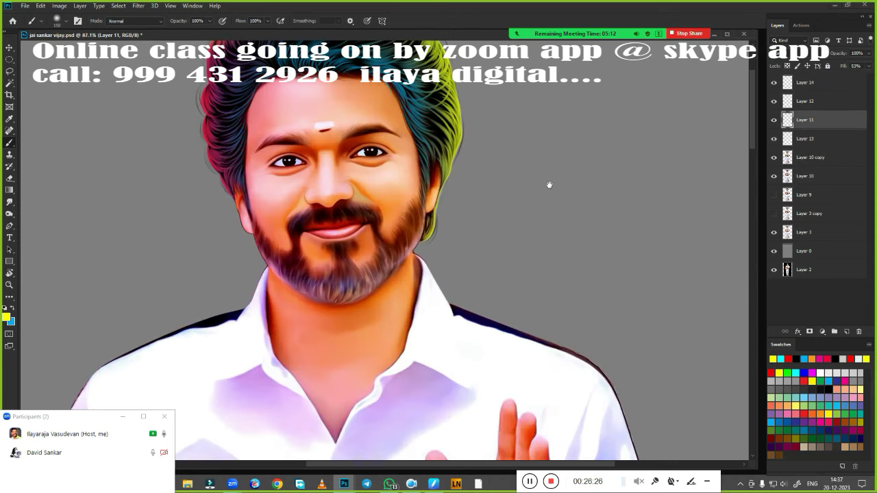
scroll(548, 186, "up", 5)
key("ctrl+shift+alt+n")
left_click_drag(402, 244, 373, 251)
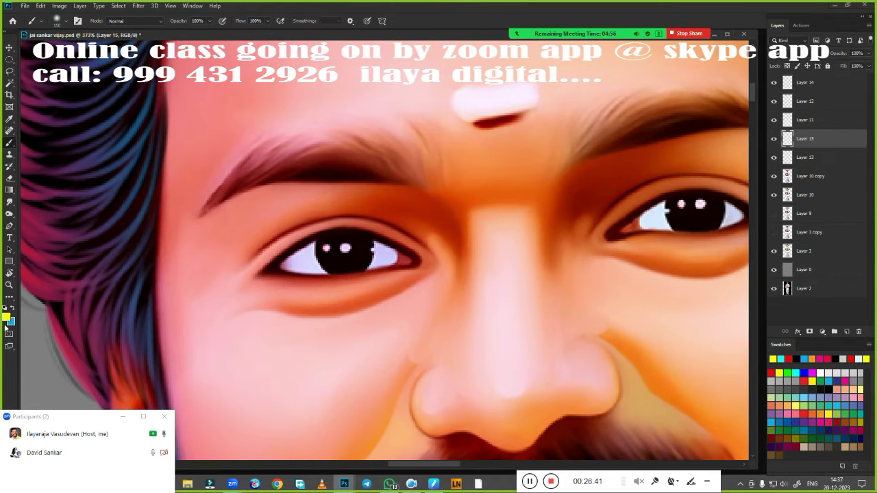
- Set the foreground colour to black and make the brush's pen pressure respond harder
left_click(5, 317)
left_click(540, 356)
left_click(738, 231)
right_click(336, 176)
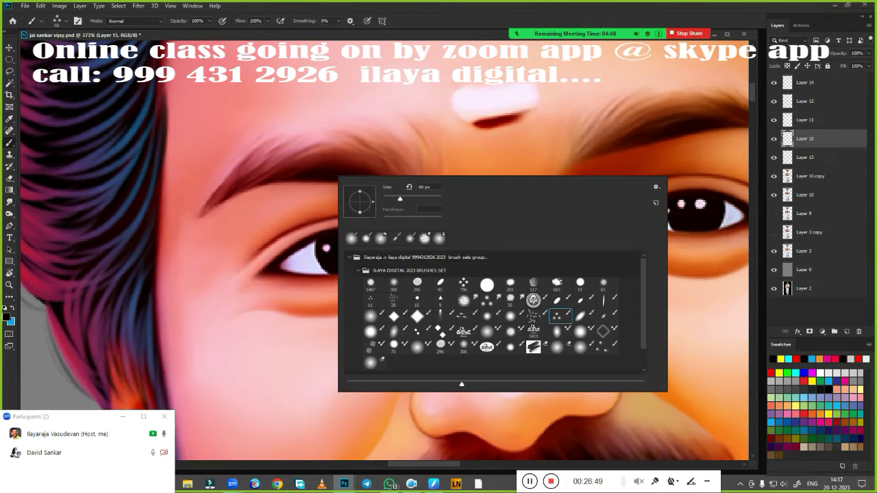
scroll(376, 272, "up", 3)
left_click(414, 306)
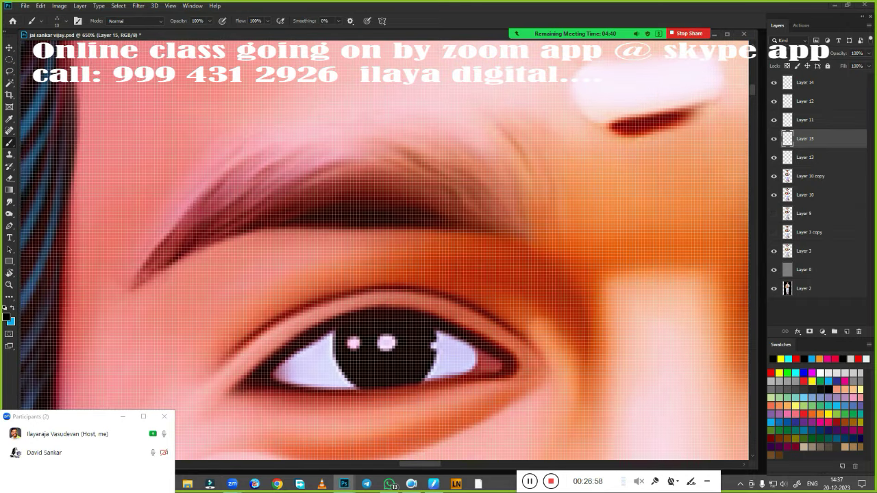
scroll(411, 274, "down", 2)
- Paint dark strands over both eyebrows and the left and right sides of the mustache
left_click_drag(368, 202, 264, 246)
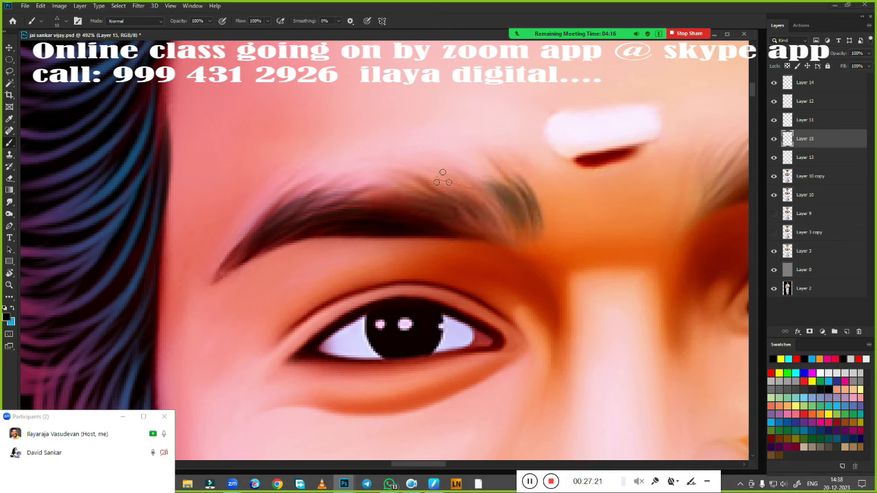
left_click_drag(443, 177, 243, 241)
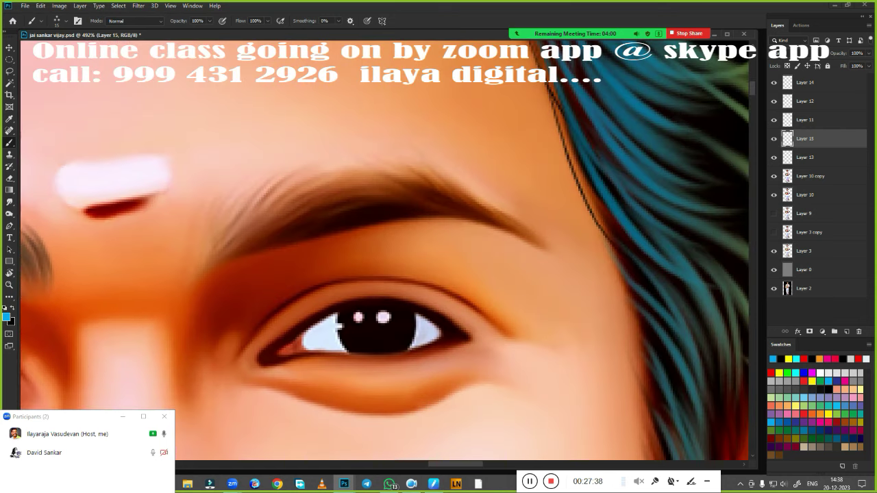
mouse_move(507, 179)
left_mouse_down()
mouse_move(277, 226)
mouse_move(195, 257)
left_mouse_up()
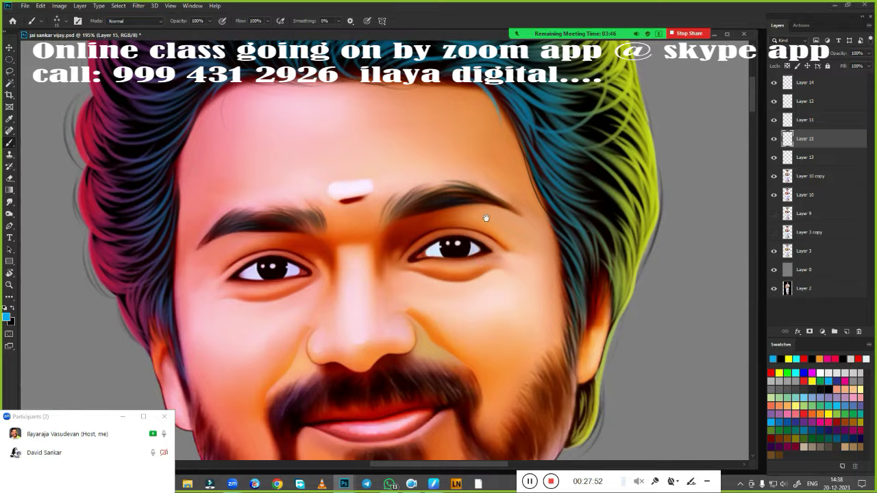
left_click_drag(411, 184, 458, 296)
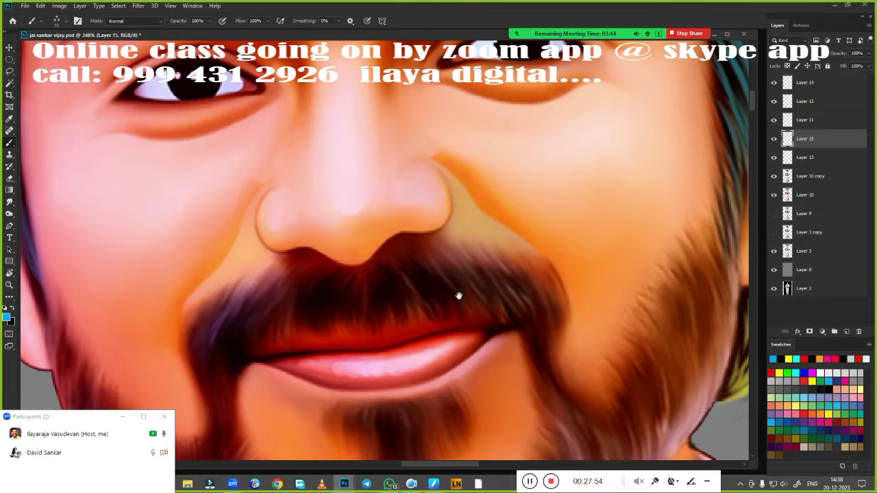
scroll(411, 328, "down", 2)
key("x")
scroll(432, 302, "up", 2)
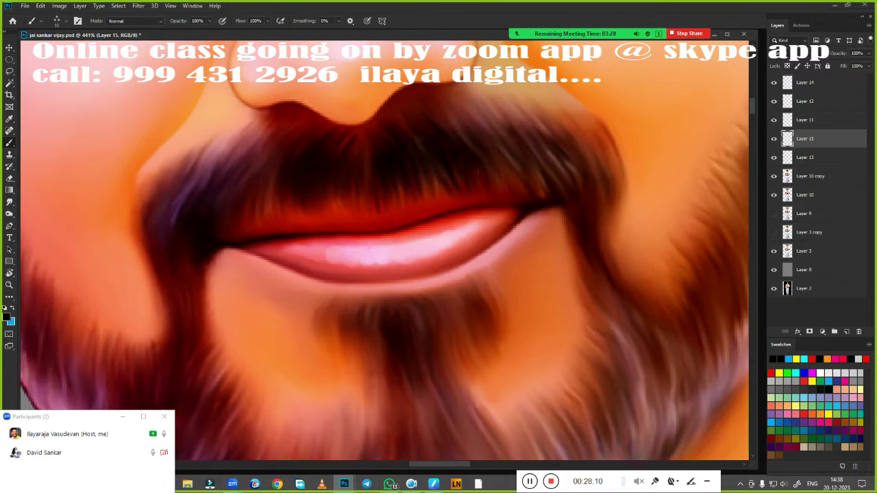
left_click_drag(590, 126, 612, 209)
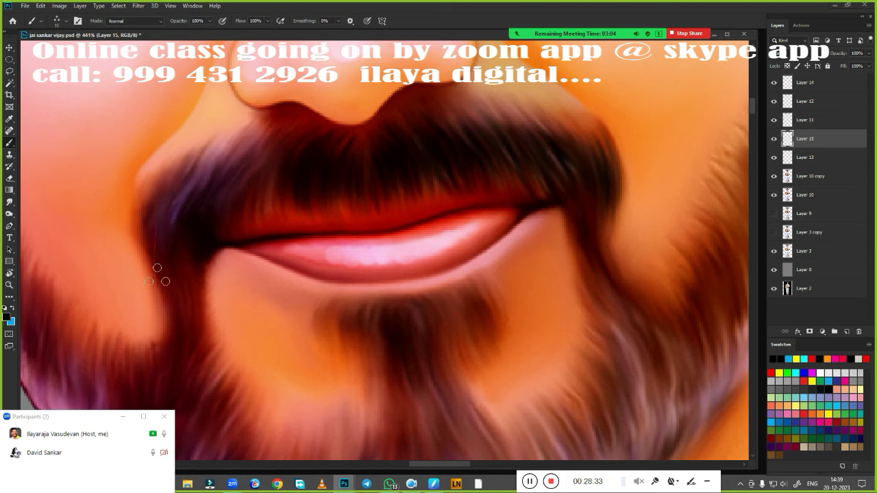
left_click_drag(285, 139, 274, 213)
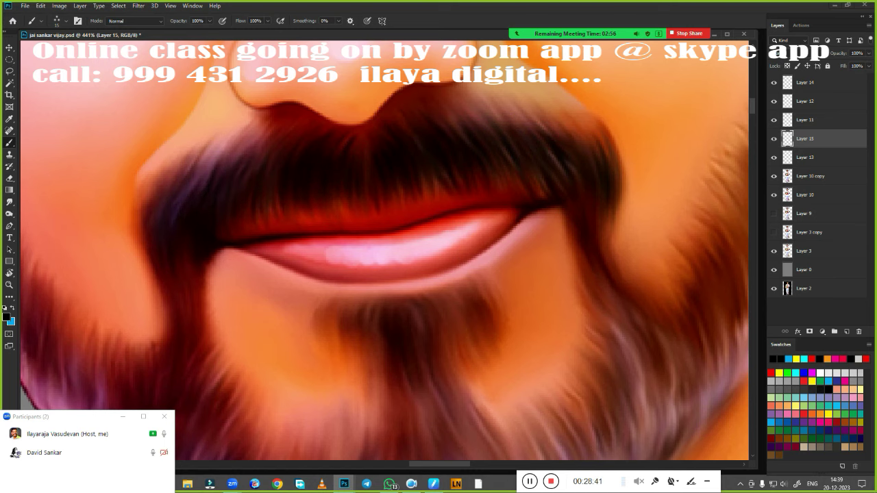
- Paint dark hair strands across the left and centre of the beard
scroll(374, 308, "down", 3)
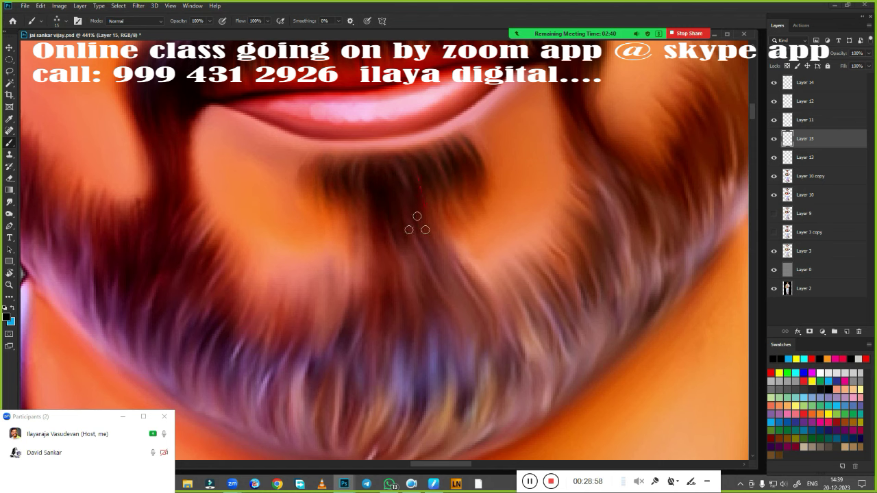
left_click_drag(416, 223, 478, 175)
left_click_drag(272, 173, 301, 245)
left_click_drag(305, 206, 337, 277)
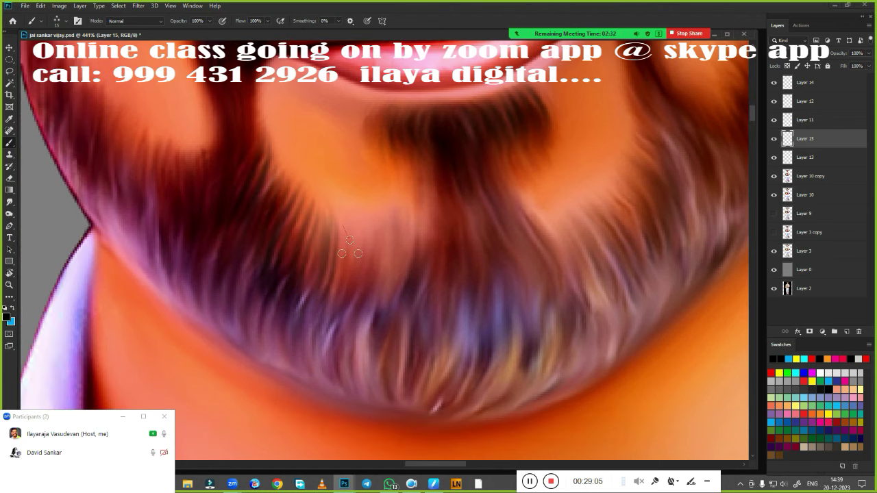
left_click_drag(356, 226, 404, 315)
mouse_move(411, 206)
left_mouse_down()
mouse_move(446, 328)
mouse_move(295, 366)
left_mouse_up()
- Add more dark hair strands across the right side of the beard
left_click_drag(322, 233, 332, 357)
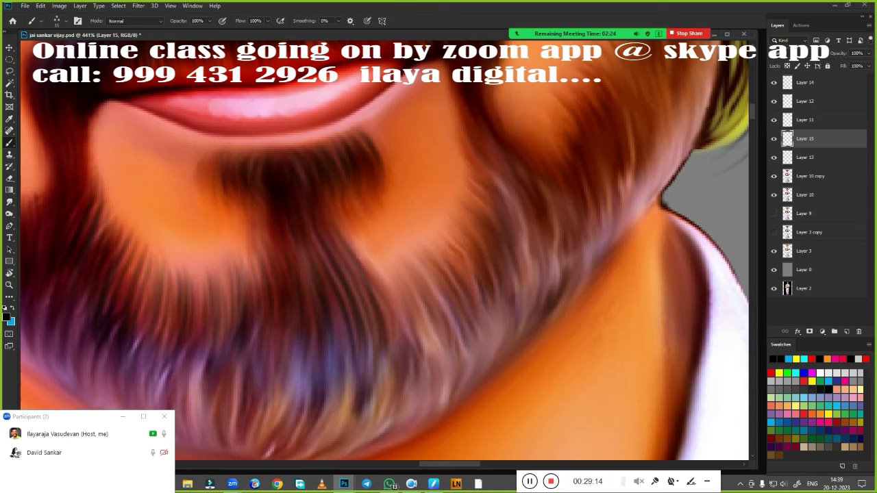
left_click_drag(397, 260, 438, 377)
left_click_drag(425, 240, 493, 254)
left_click_drag(473, 205, 503, 283)
left_click_drag(480, 110, 541, 281)
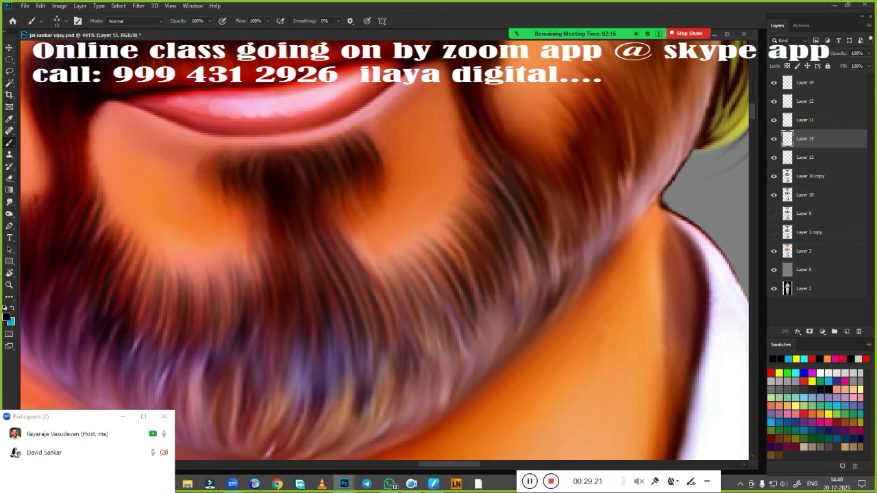
left_click_drag(473, 237, 496, 342)
left_click_drag(432, 252, 480, 370)
left_click_drag(391, 267, 441, 394)
- Paint dark strands on the lower beard and near the left cheek, then check Image Size
left_click_drag(439, 357, 439, 219)
left_click_drag(579, 107, 558, 209)
left_click_drag(555, 123, 527, 233)
left_click_drag(528, 154, 496, 264)
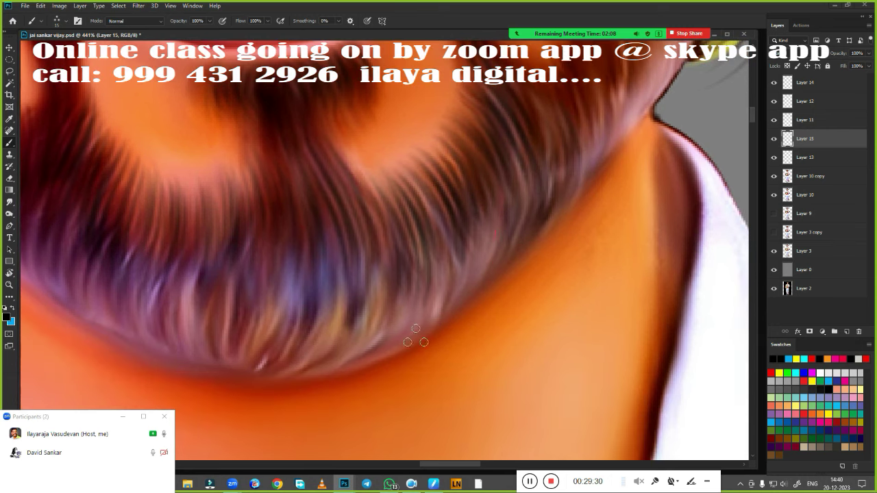
left_click_drag(417, 339, 431, 368)
left_click_drag(277, 127, 257, 243)
key("ctrl+alt+i")
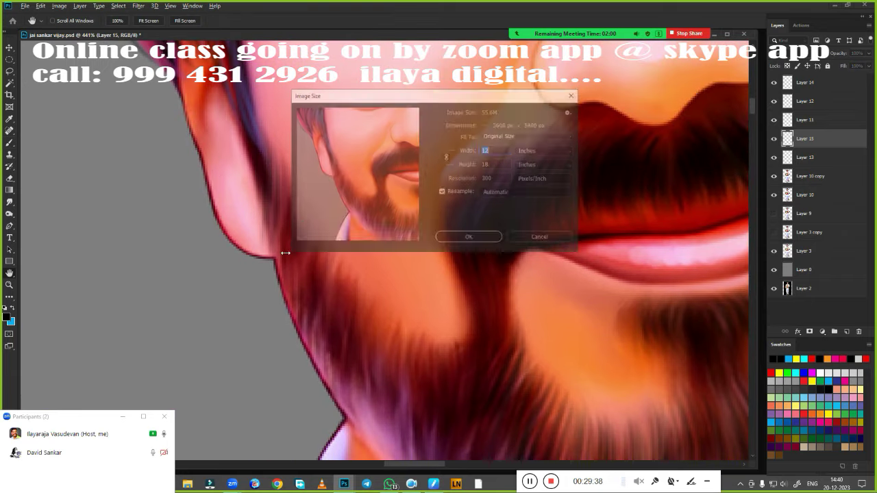
key("Escape")
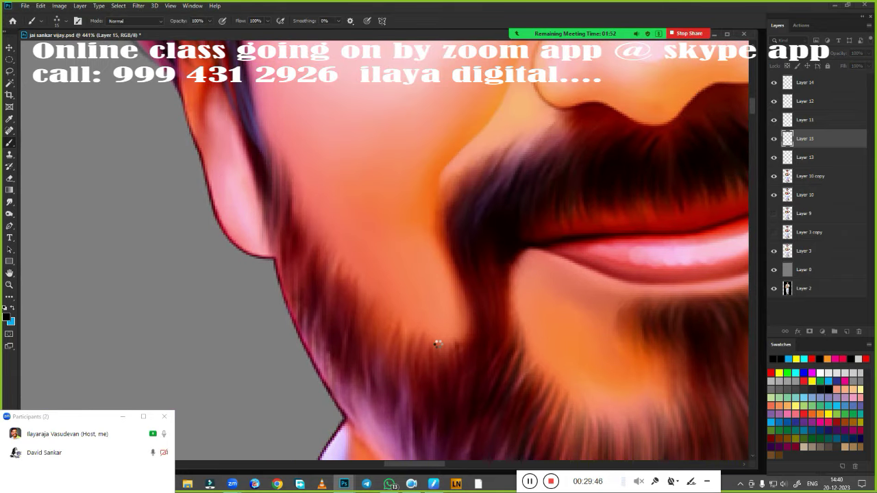